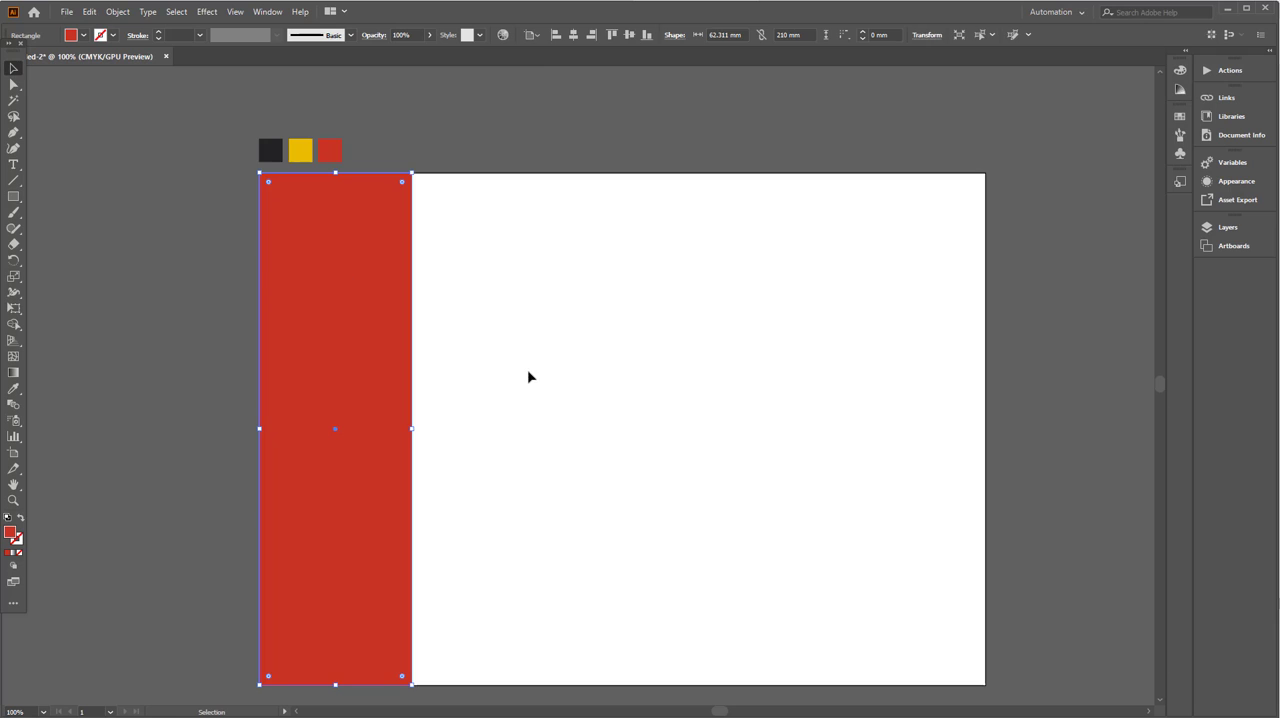
- Duplicate the red rectangle twice side by side and stretch the three panels to span the artboard, 99 mm wide each
click(529, 374)
drag(410, 346, 561, 359)
key(ctrl+d)
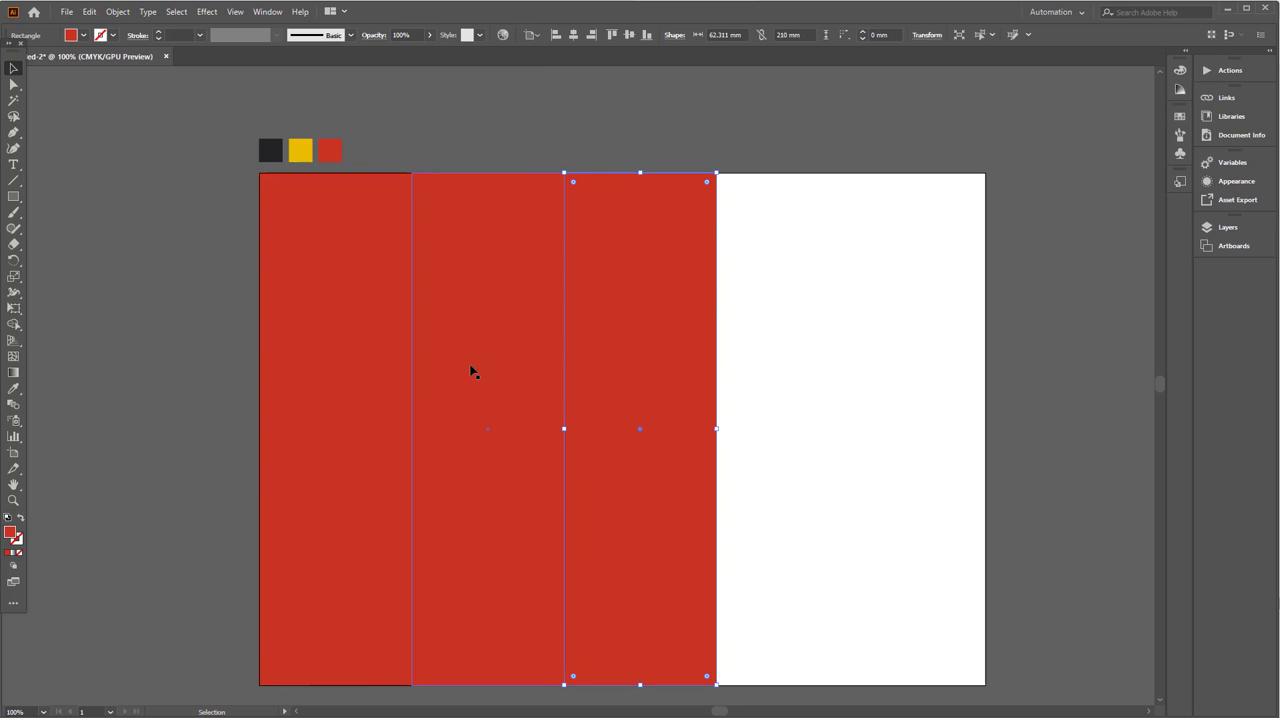
drag(246, 292, 988, 450)
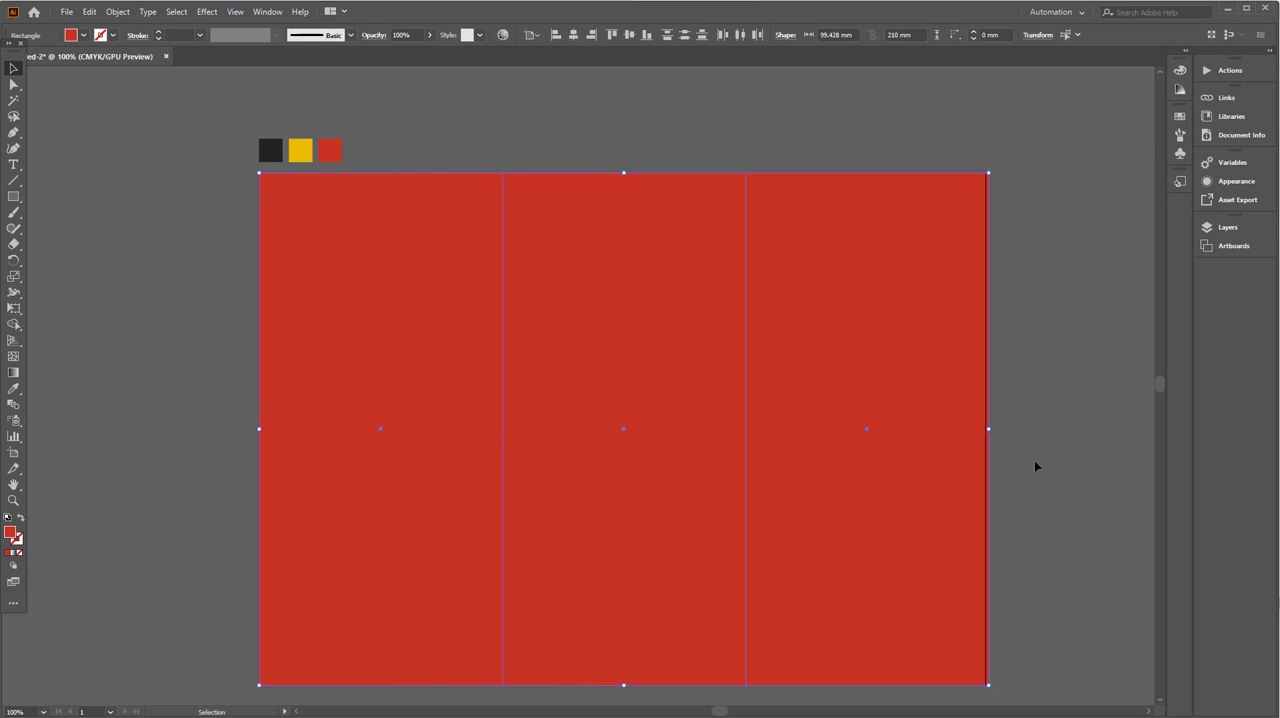
click(1034, 463)
drag(1058, 490, 409, 342)
drag(989, 430, 985, 431)
- Fill the middle panel with bright yellow
click(549, 203)
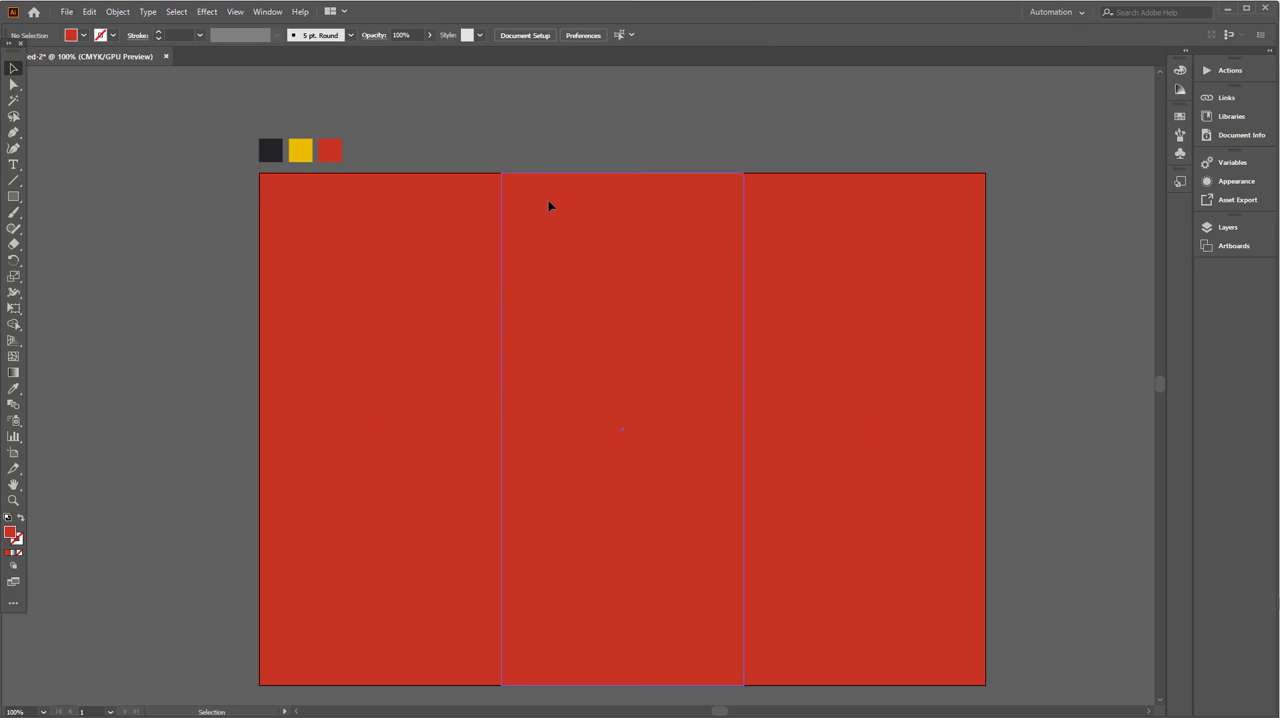
click(84, 35)
click(60, 57)
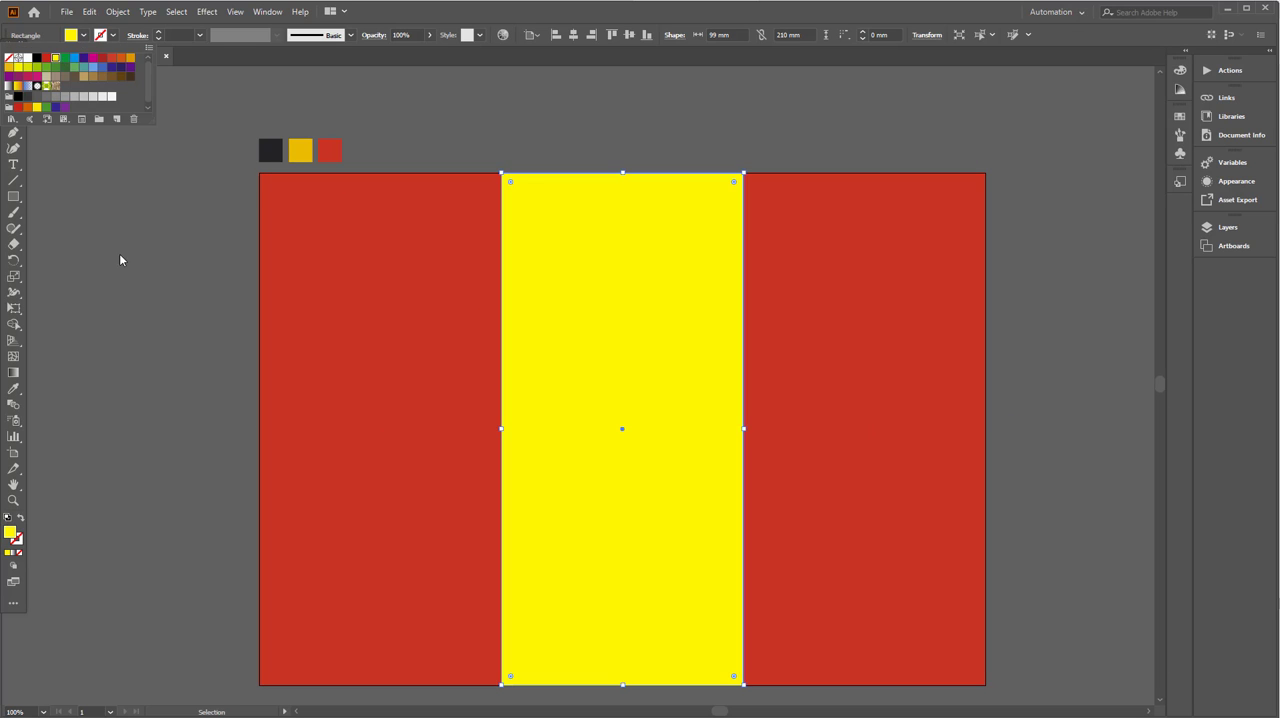
click(90, 296)
- Show the rulers, place vertical guides on both edges of the middle panel, and delete the three panels
key(ctrl+r)
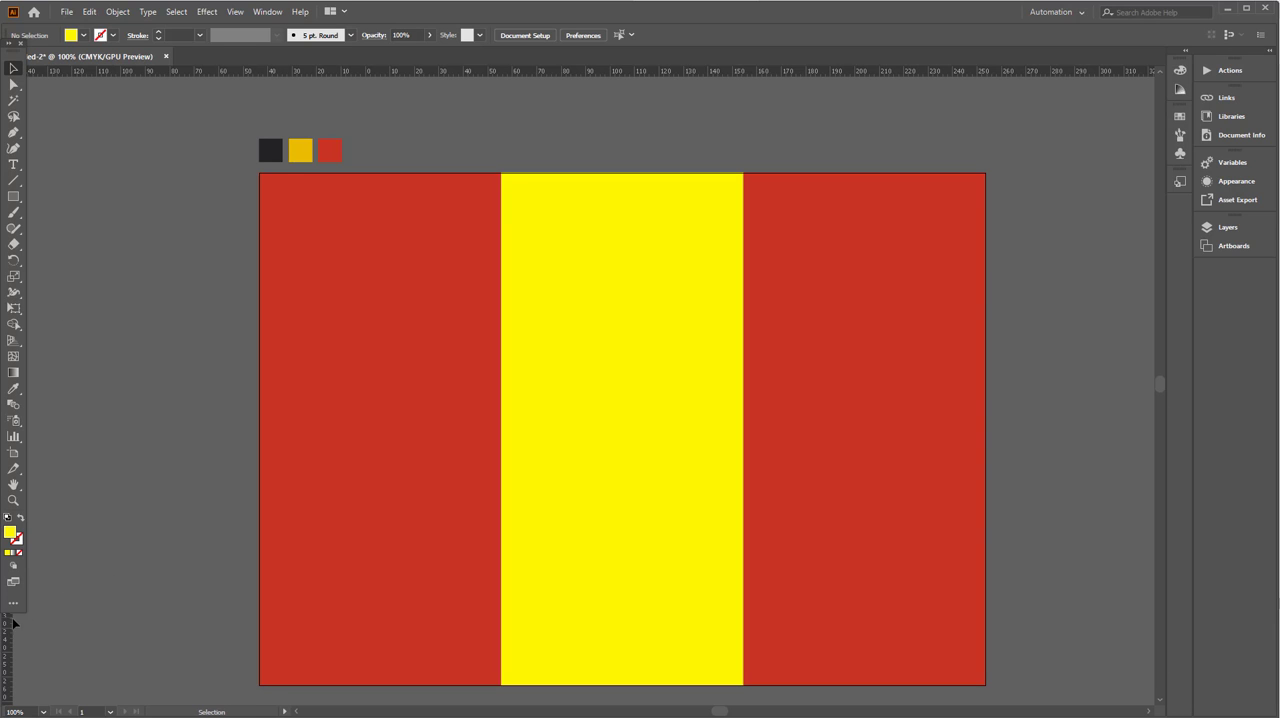
drag(503, 625, 503, 618)
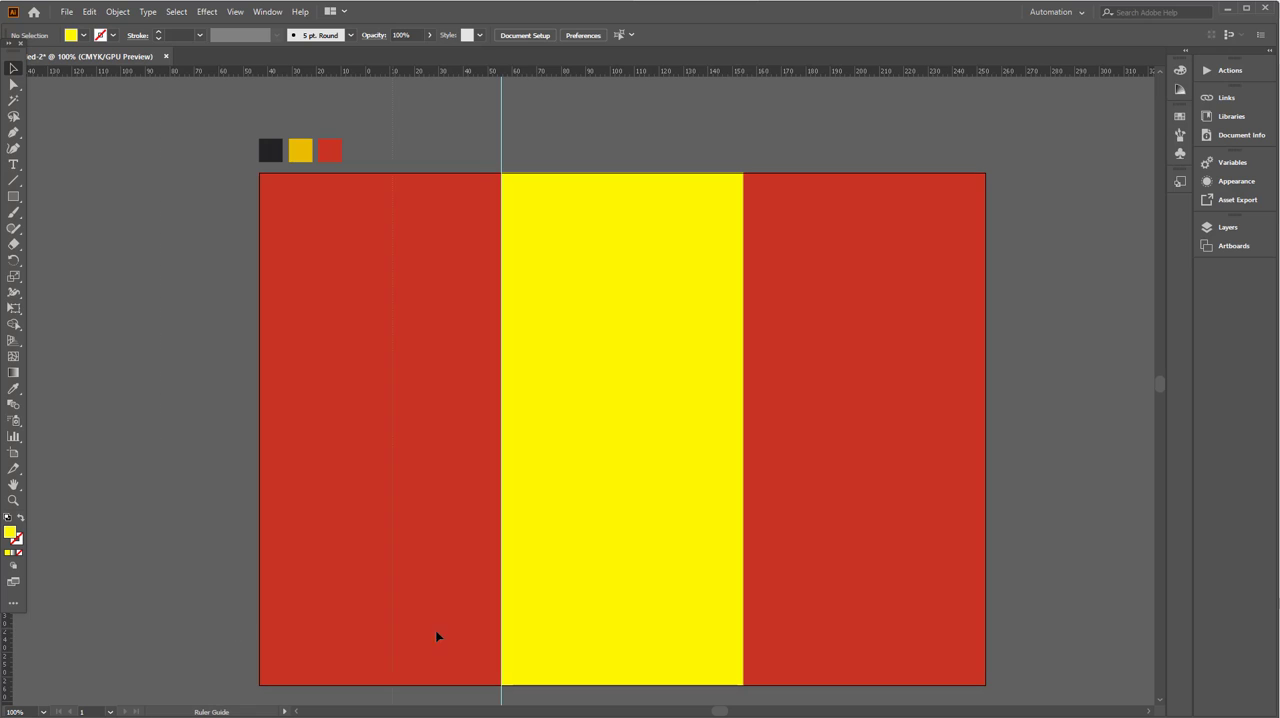
drag(722, 635, 743, 623)
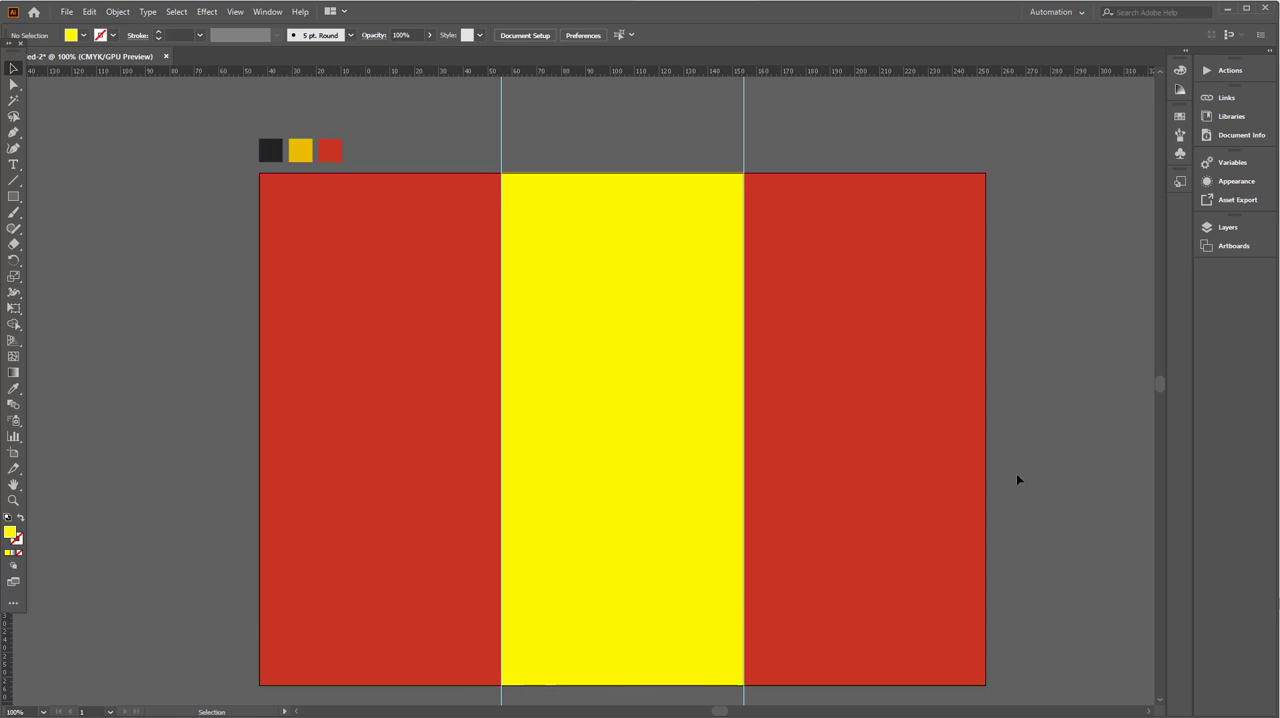
drag(1016, 476, 456, 394)
key(Delete)
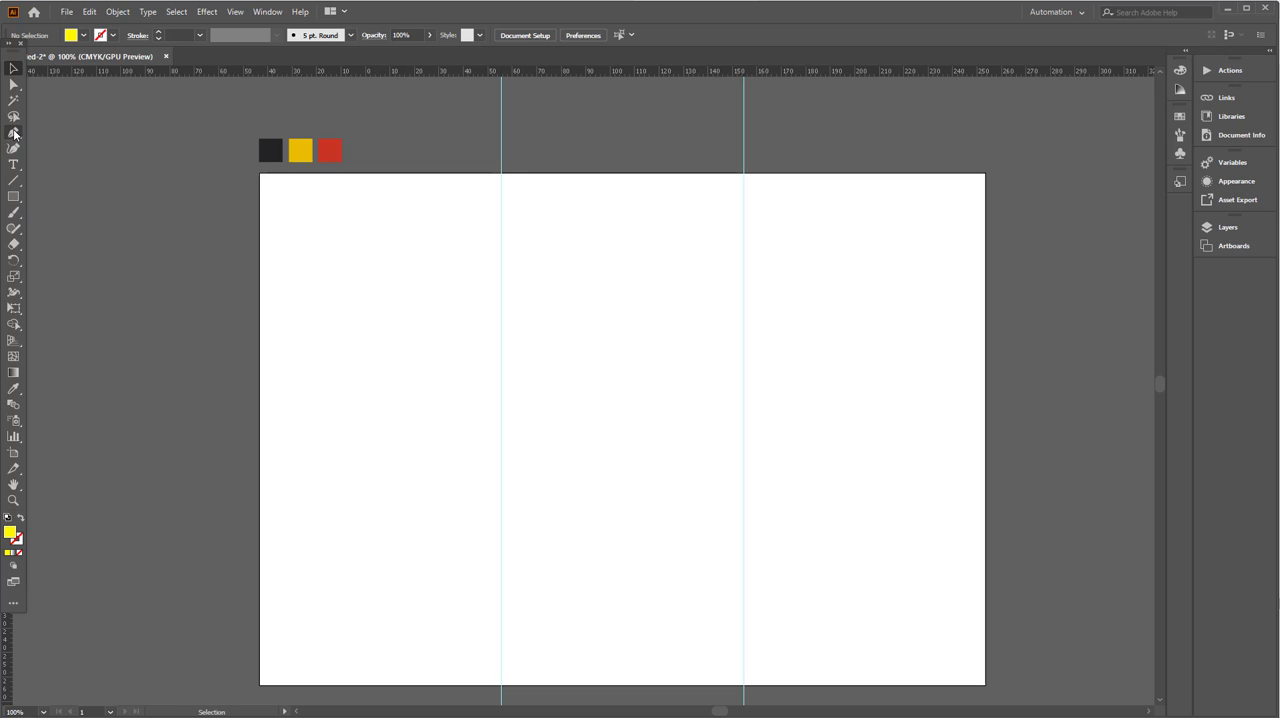
- Draw a yellow-filled wave path with the Pen tool, curving down from the artboard's left edge to its right edge
click(260, 341)
drag(568, 348, 760, 431)
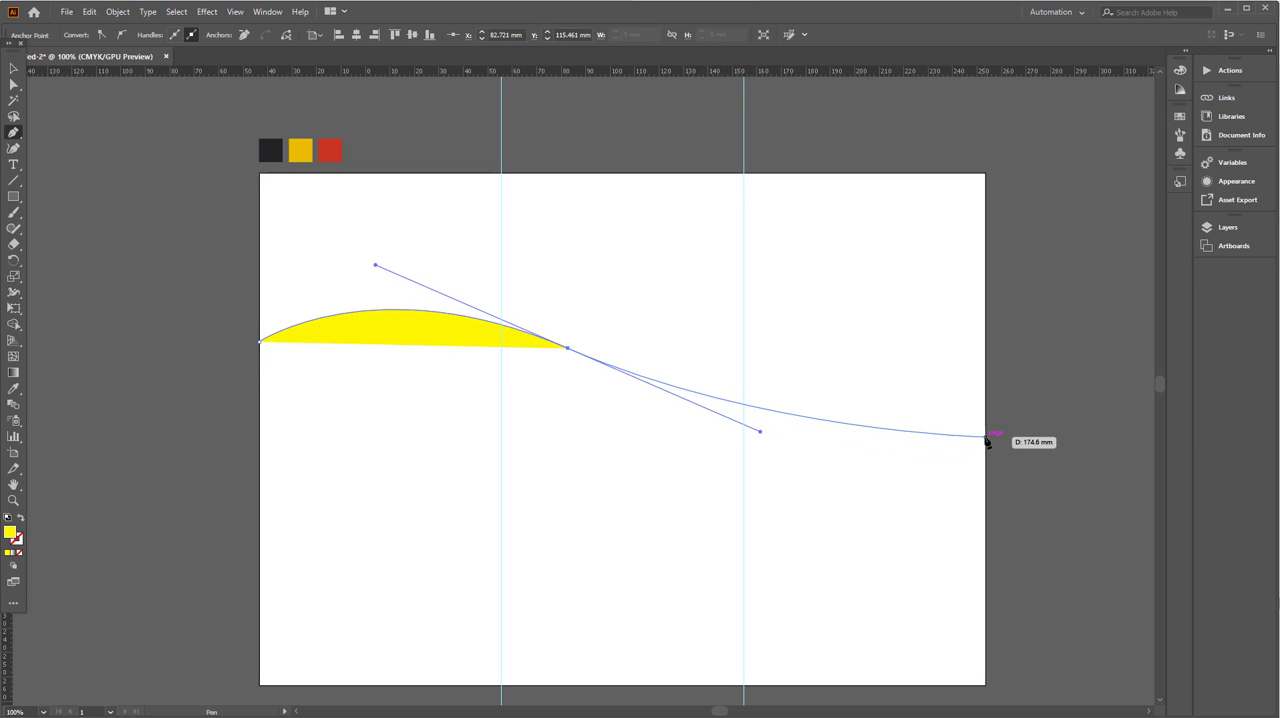
drag(986, 437, 1005, 407)
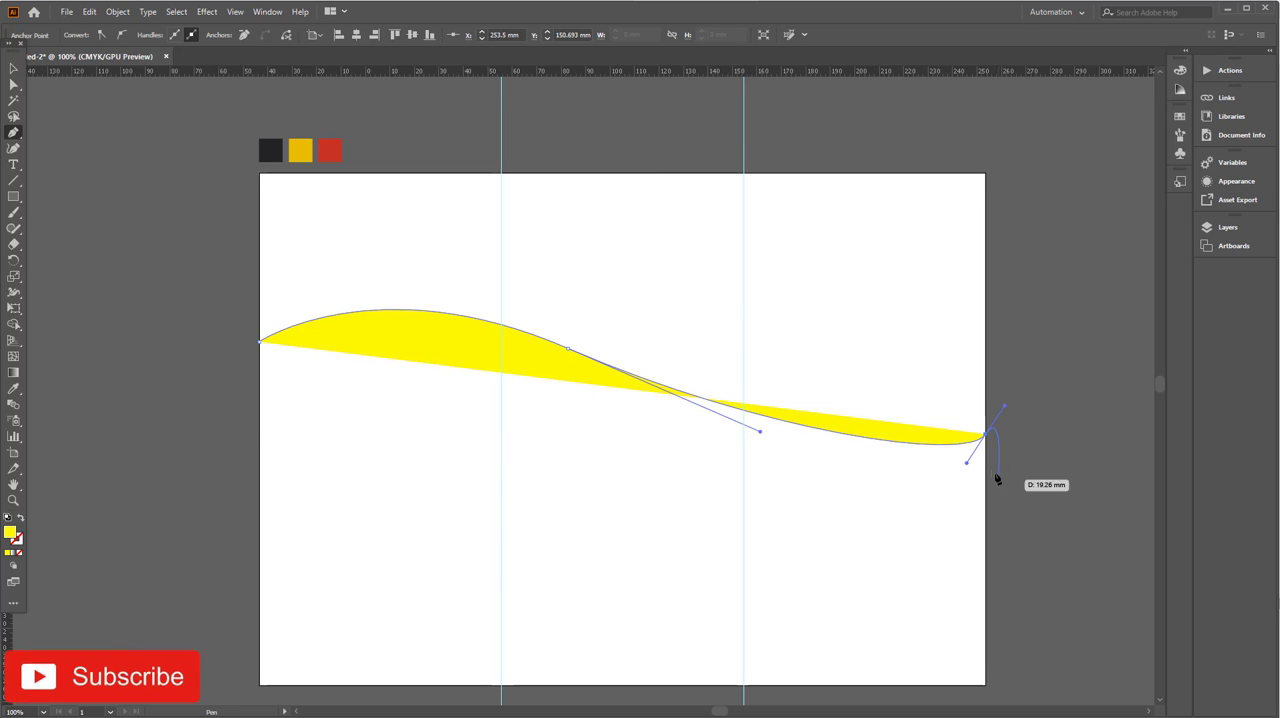
click(985, 437)
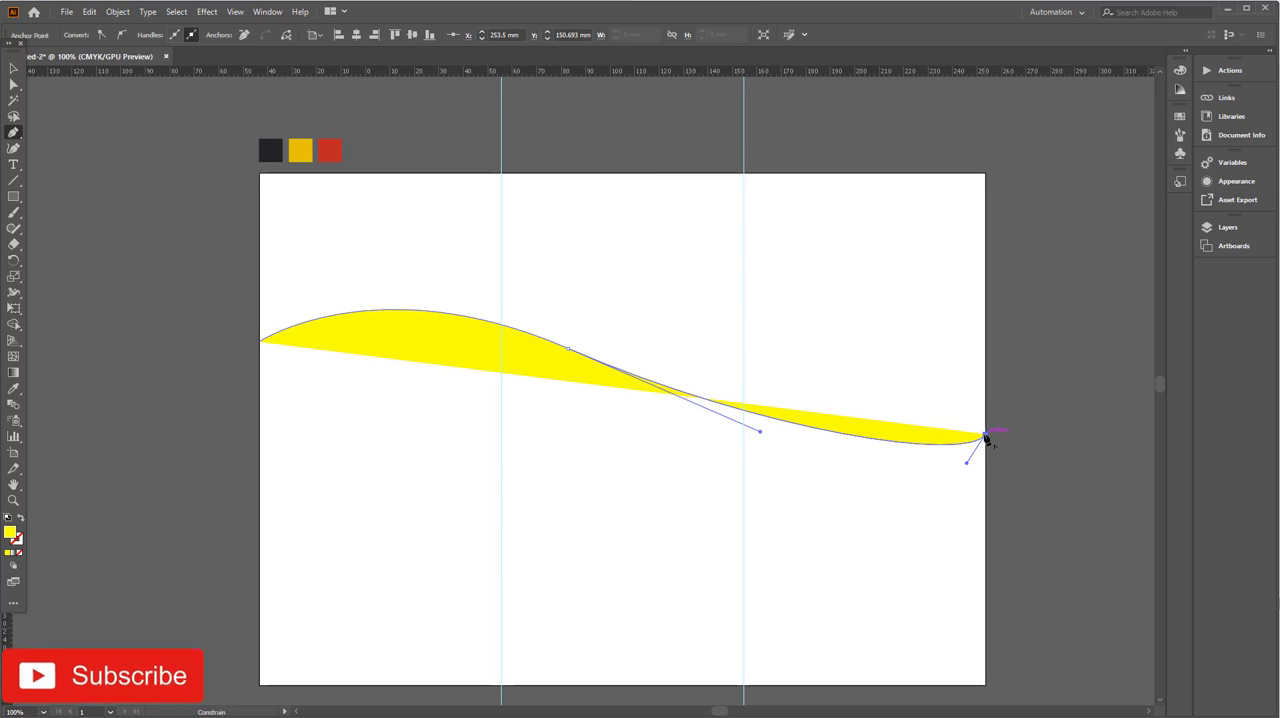
click(986, 598)
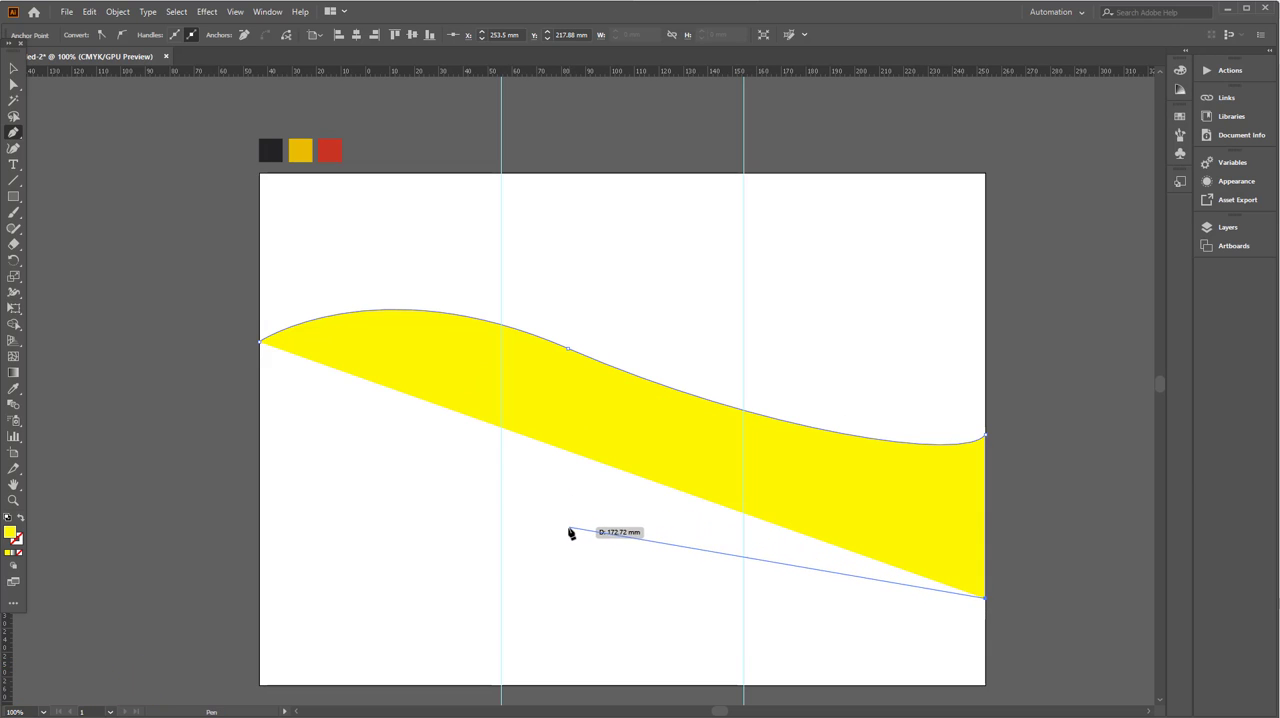
key(ctrl+z)
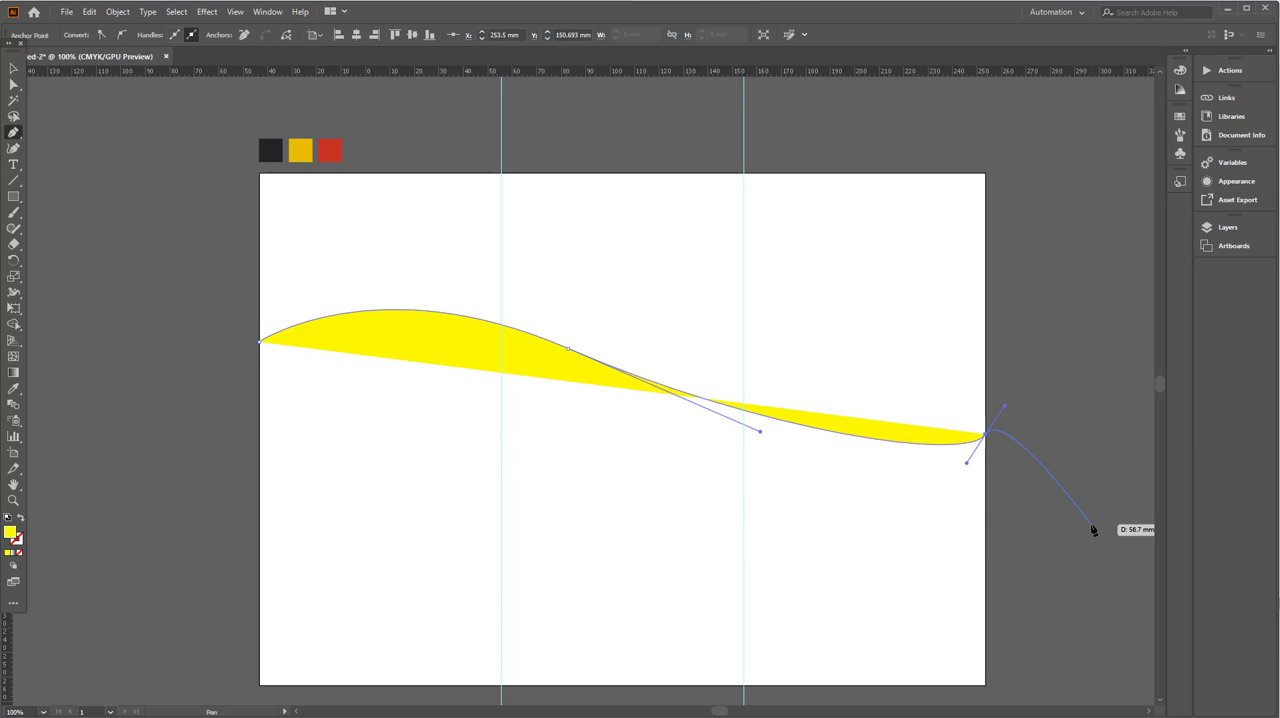
- Move the open wave path slightly lower and enlarge it about its centre to about 317 mm wide
key(v)
click(60, 195)
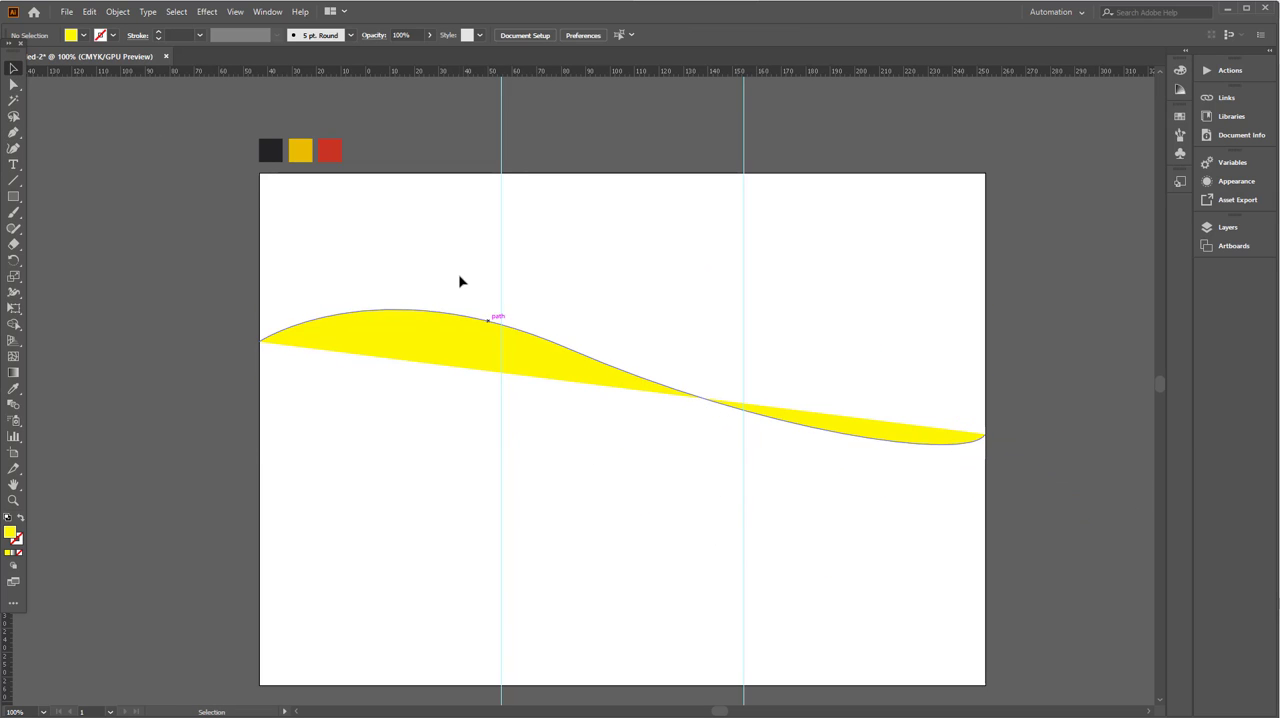
drag(520, 334, 518, 375)
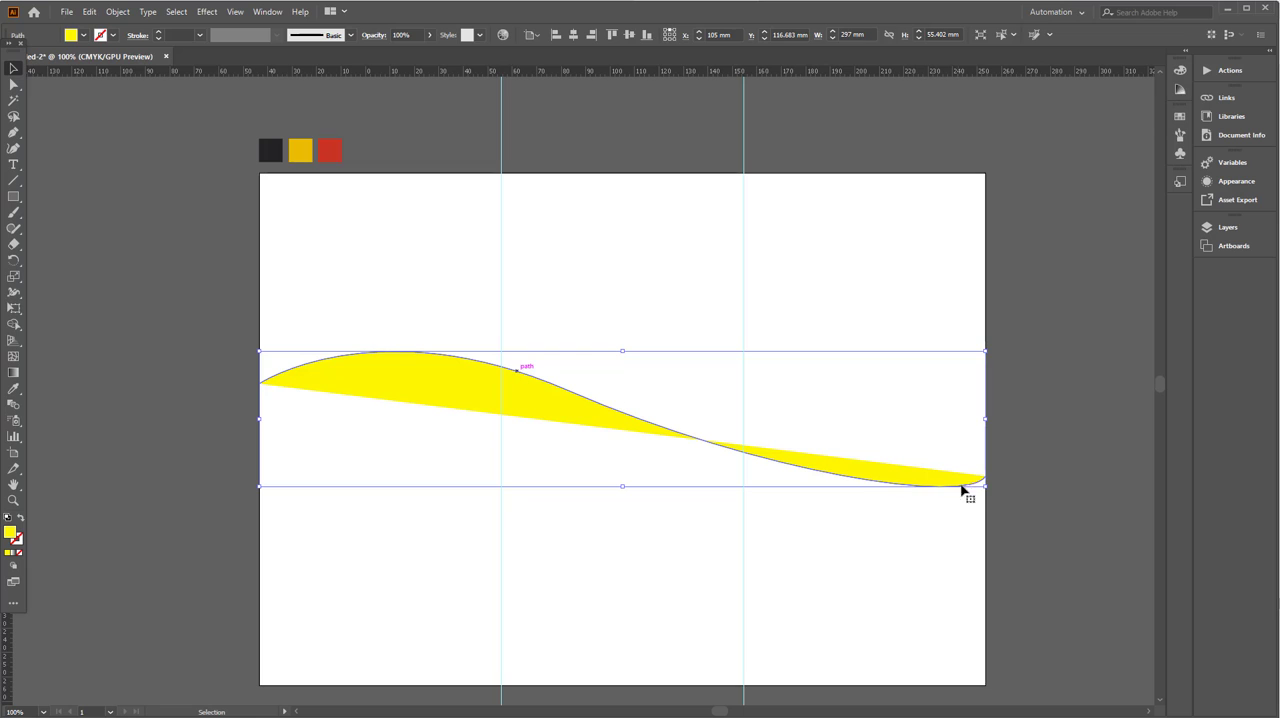
drag(984, 489, 1011, 508)
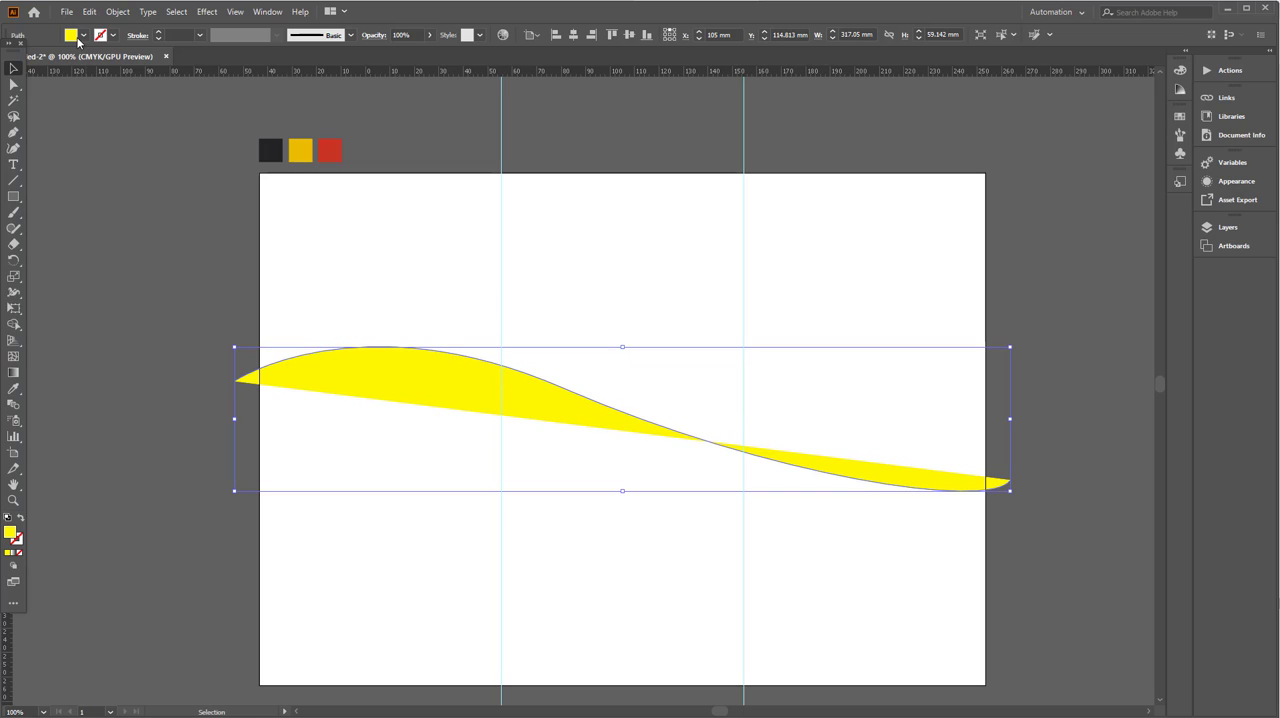
- Swap the wave path's fill and stroke, and raise the yellow stroke's weight to 500 pt
click(19, 518)
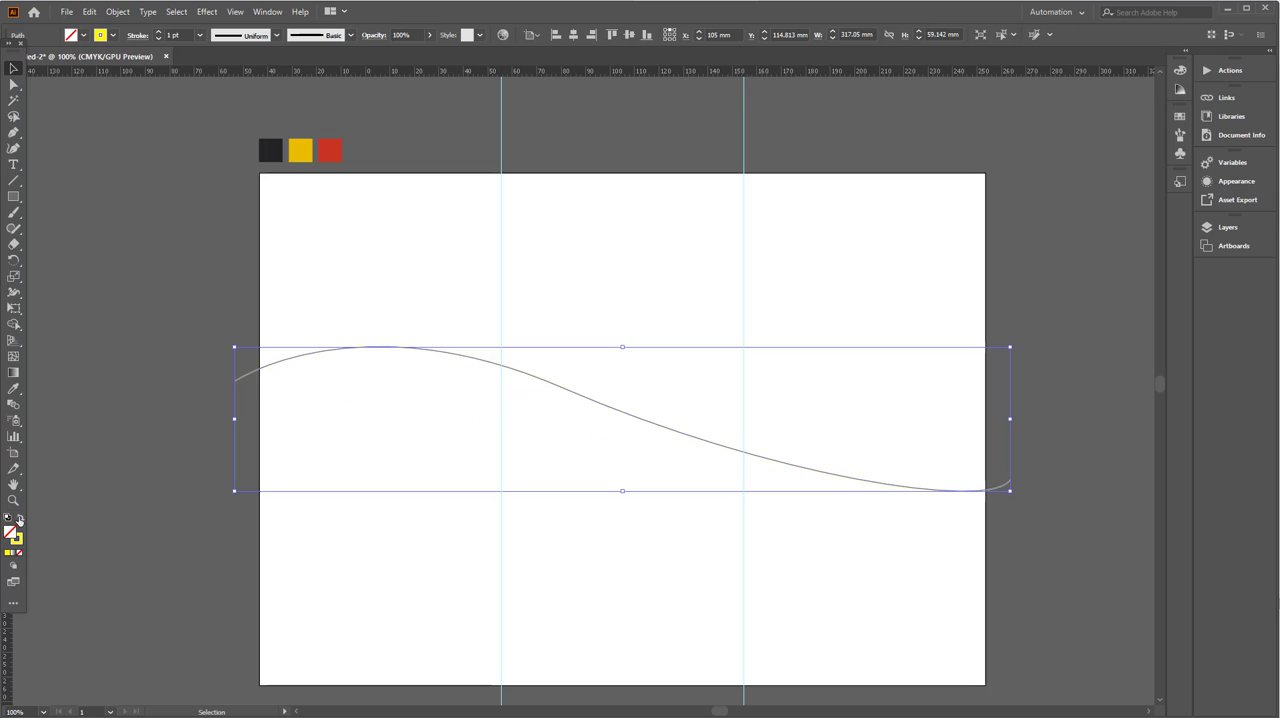
click(158, 32)
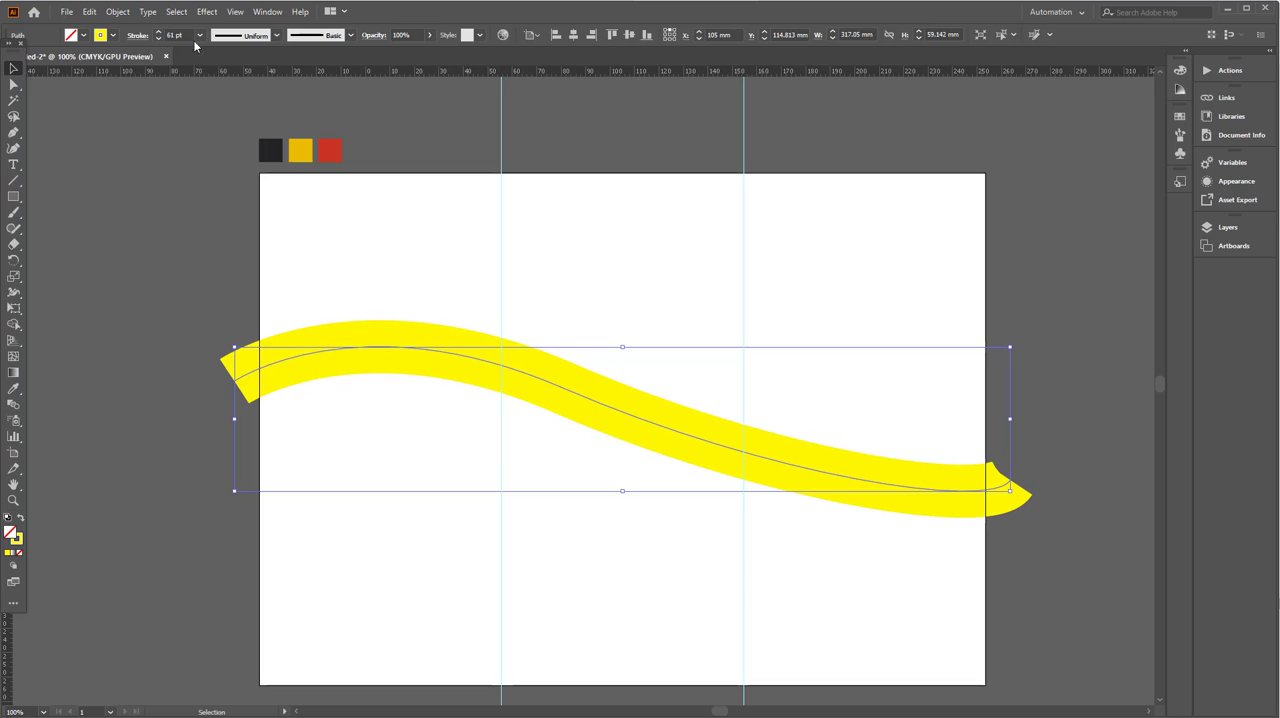
click(200, 35)
click(220, 357)
text(00)
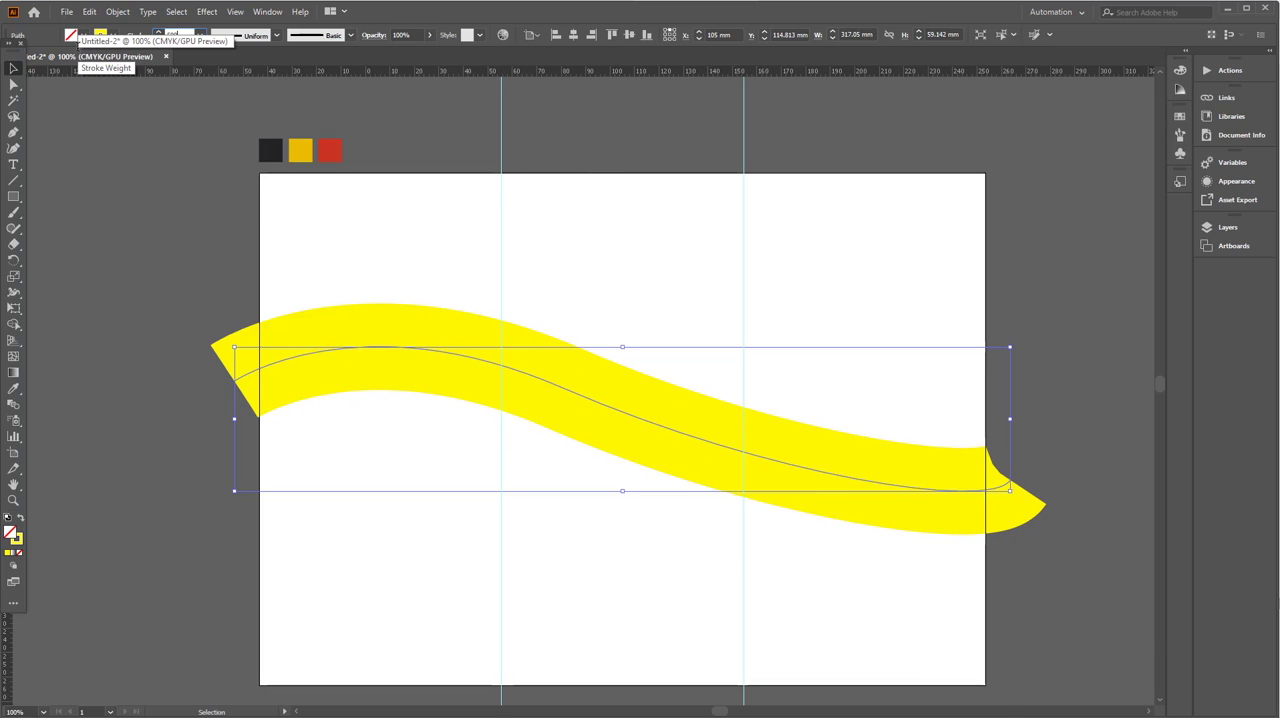
key(Return)
- Reduce the wave's stroke weight, trying 300 pt and settling on 200 pt
click(158, 39)
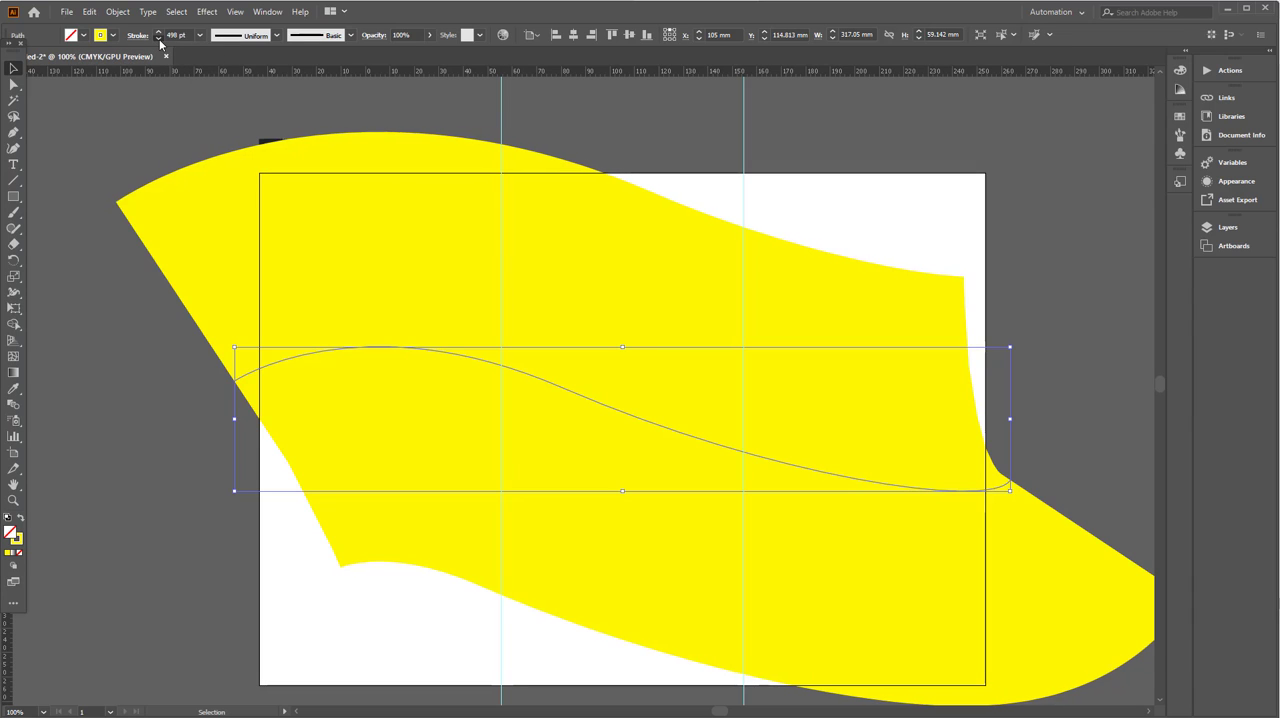
text(3)
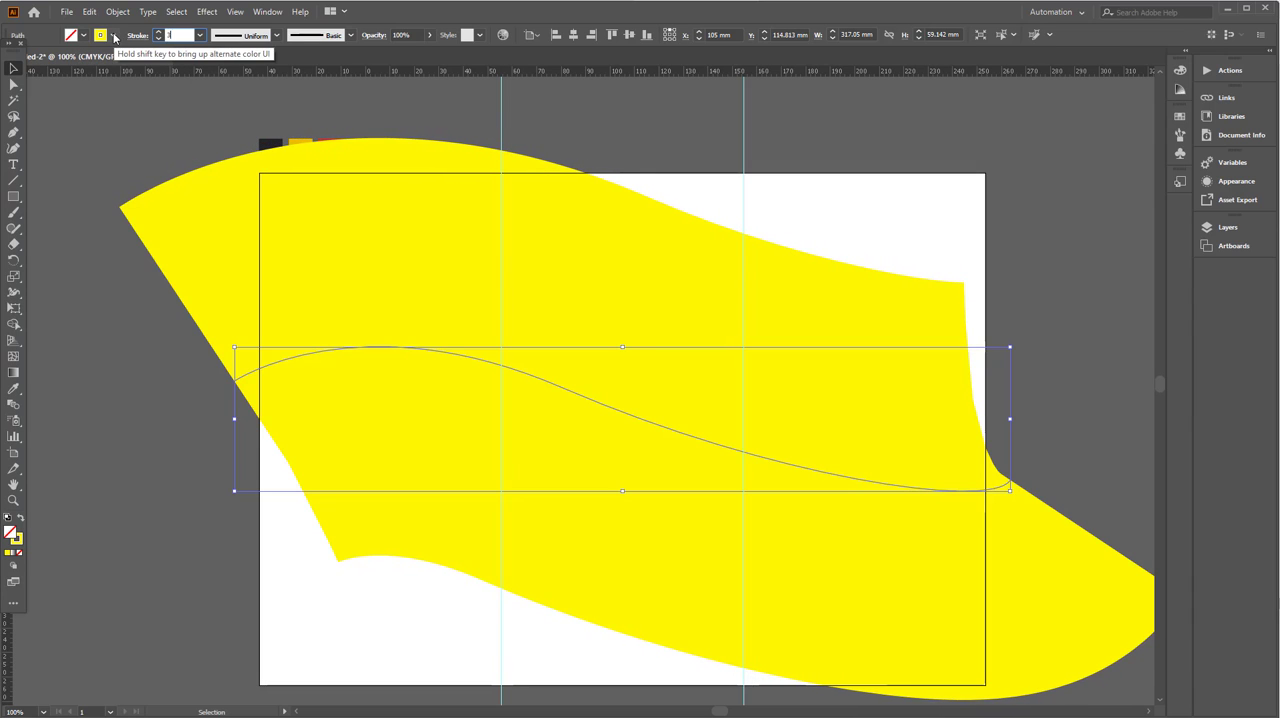
text(00)
key(Return)
scroll(445, 373, down, 1)
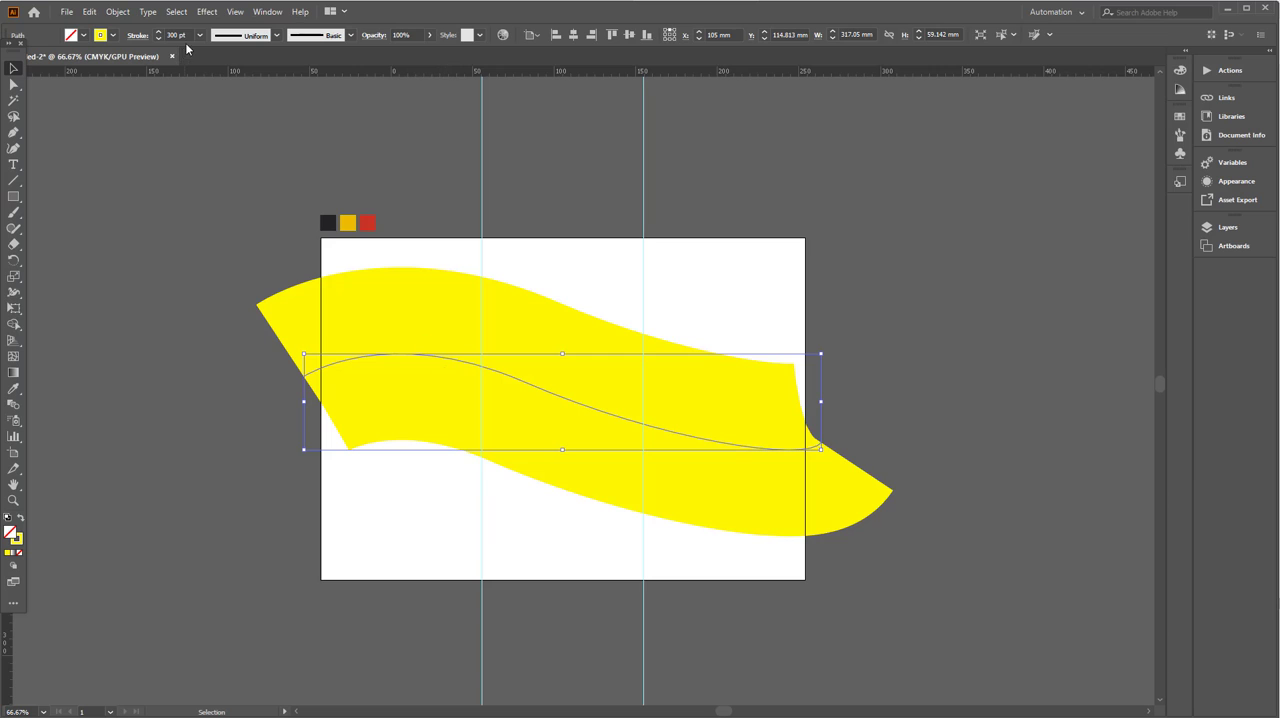
text(200)
key(Return)
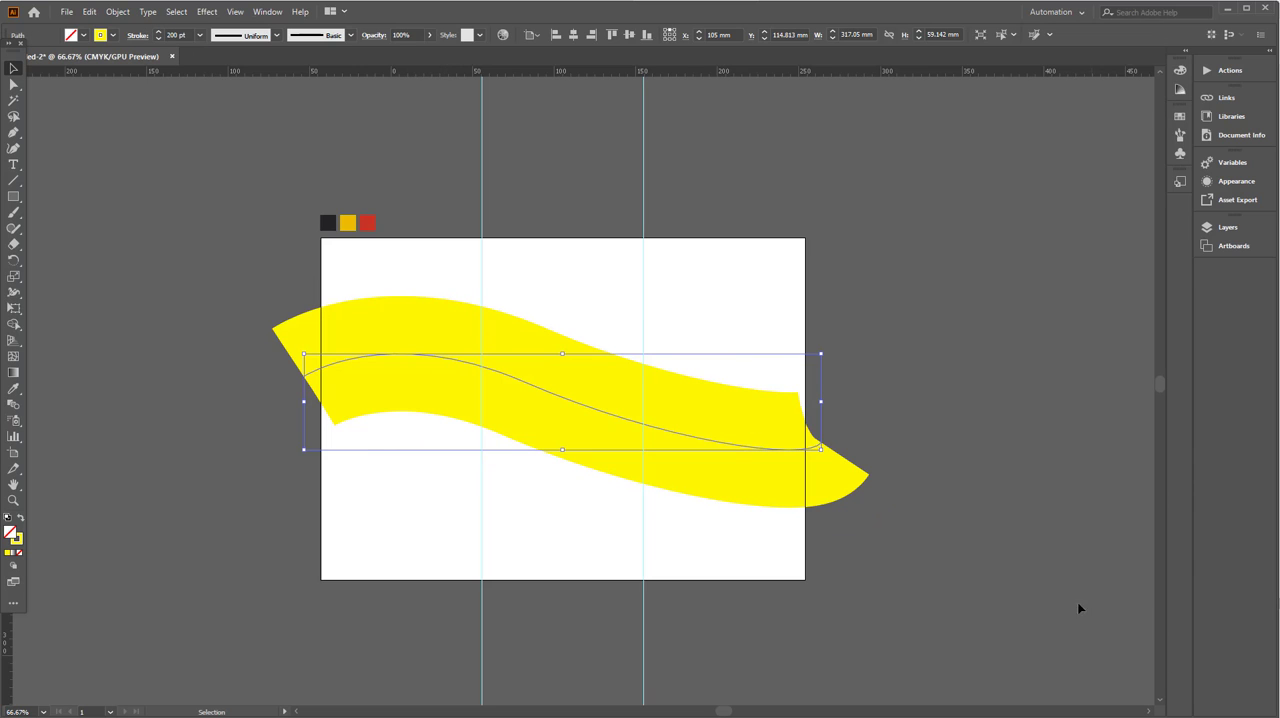
- Enlarge the wave about its centre to about 387.5 mm wide so it overhangs the artboard, and shift it slightly down
drag(822, 451, 877, 467)
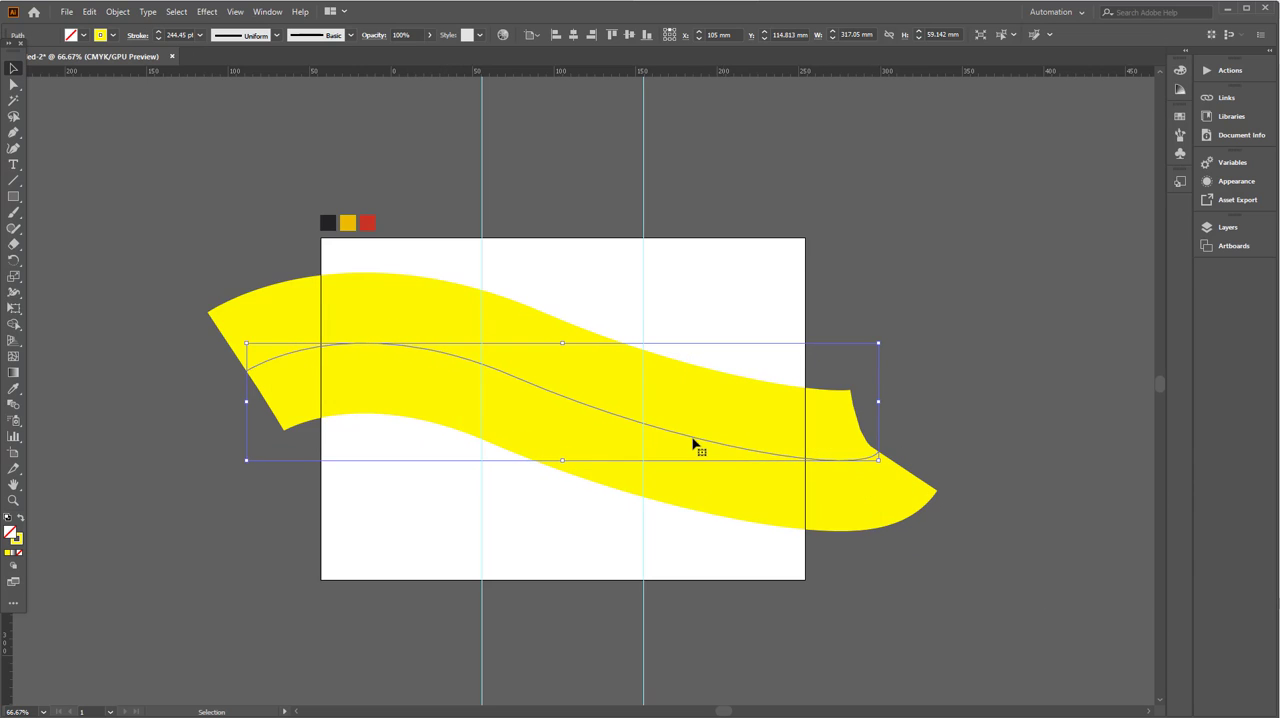
drag(694, 443, 694, 453)
click(919, 399)
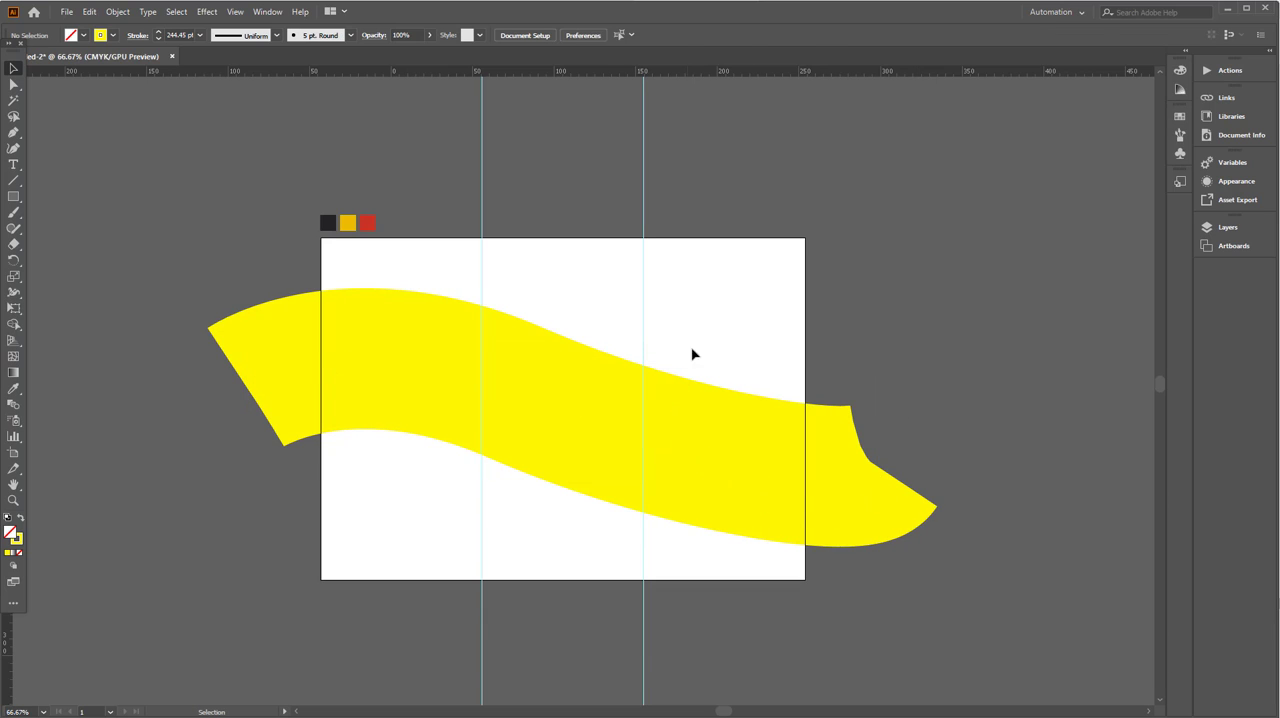
- Expand the wave's stroke into a filled shape
click(768, 515)
click(117, 11)
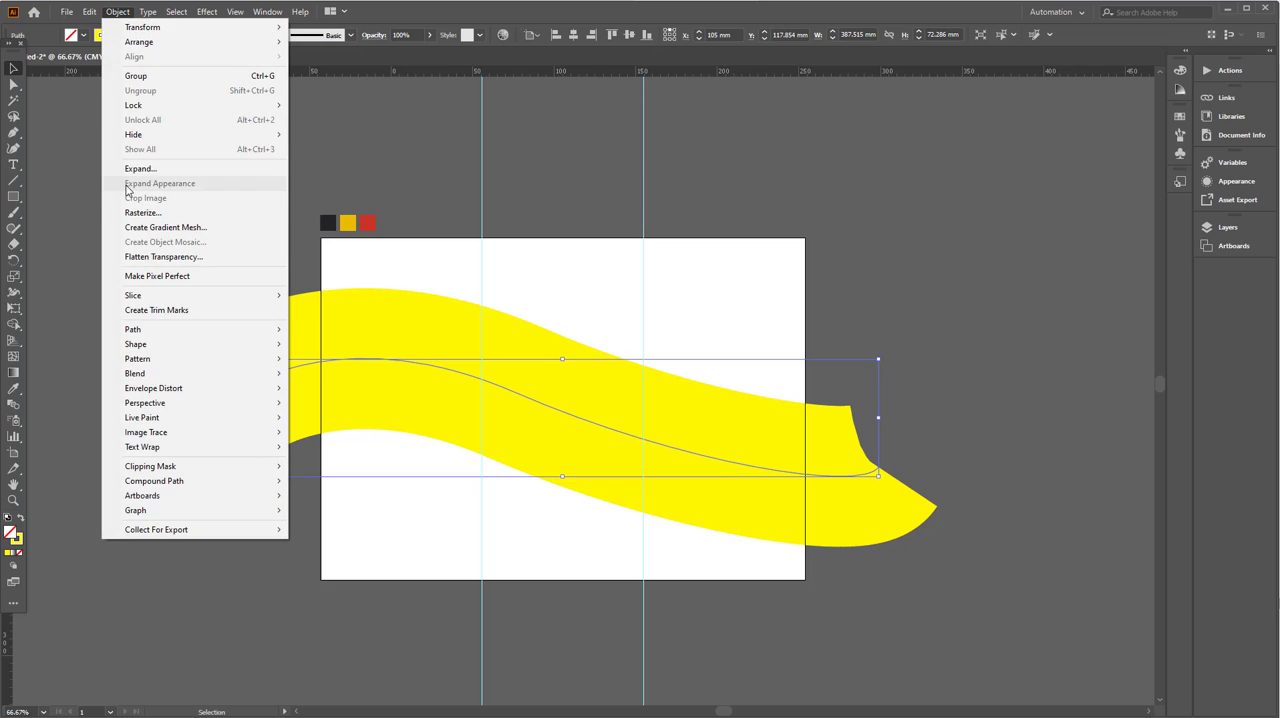
click(132, 168)
click(610, 469)
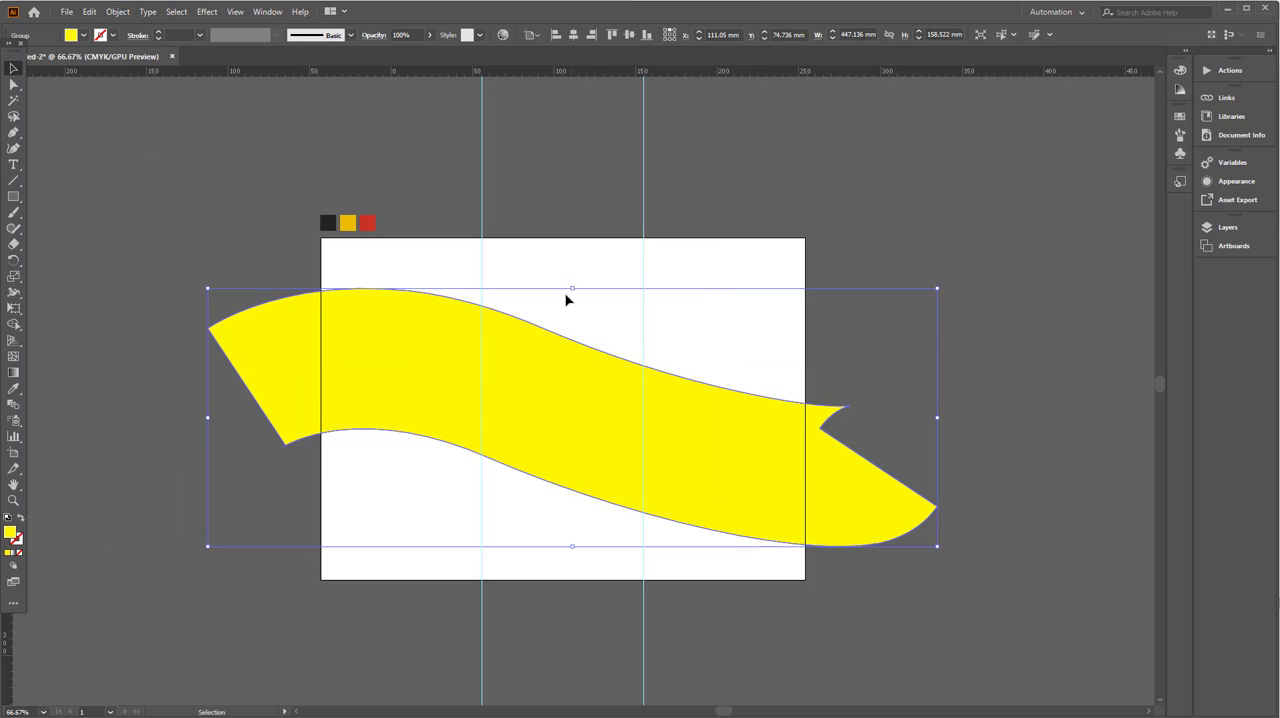
- Draw a rectangle about 106 by 190 mm over the wave's left overhang and copy it over the right overhang
click(13, 196)
drag(147, 214, 320, 520)
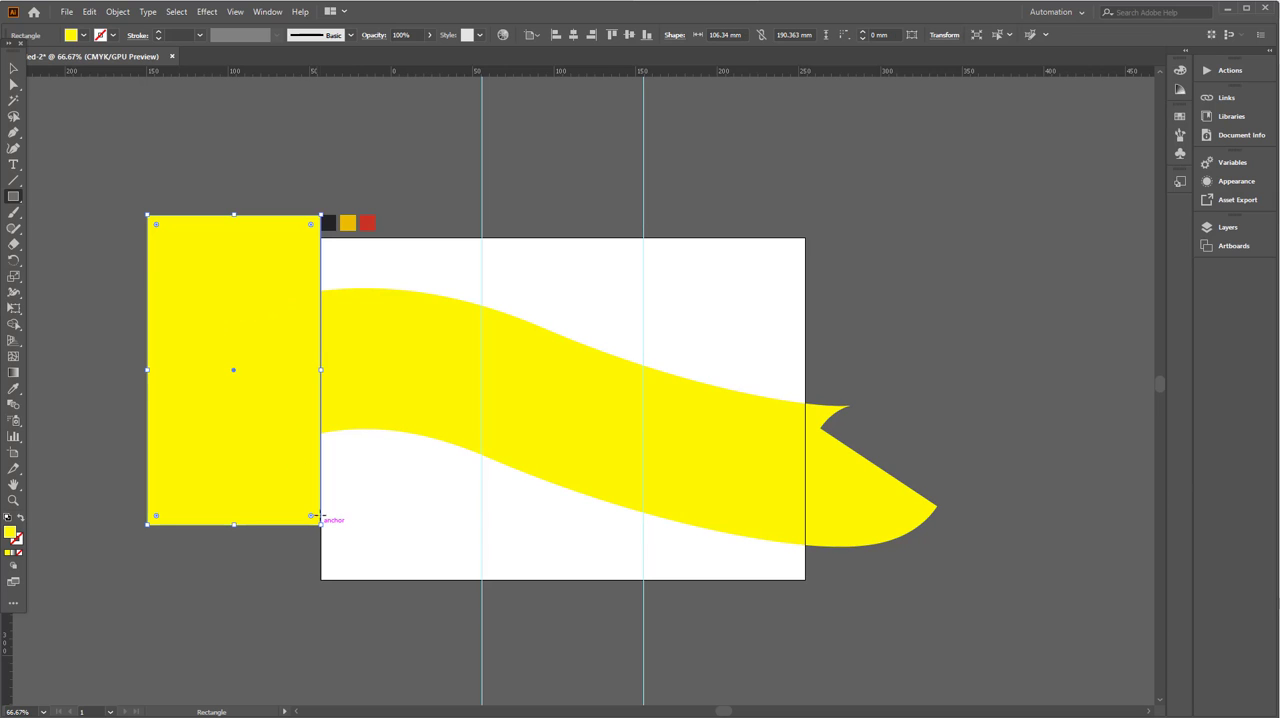
click(14, 68)
drag(237, 314, 895, 397)
drag(863, 365, 862, 450)
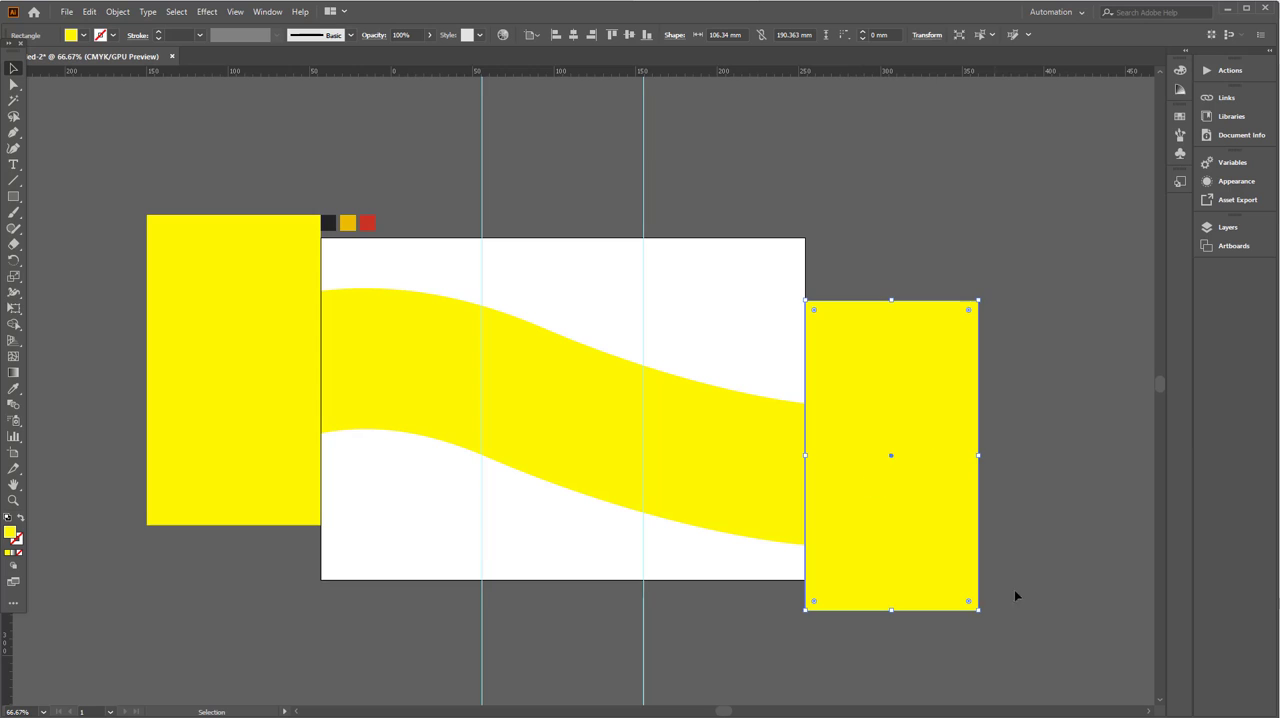
- Remove both rectangles and the wave's overhanging ends with the Shape Builder, trimming the band to the artboard's side edges
drag(195, 390, 195, 390)
click(20, 326)
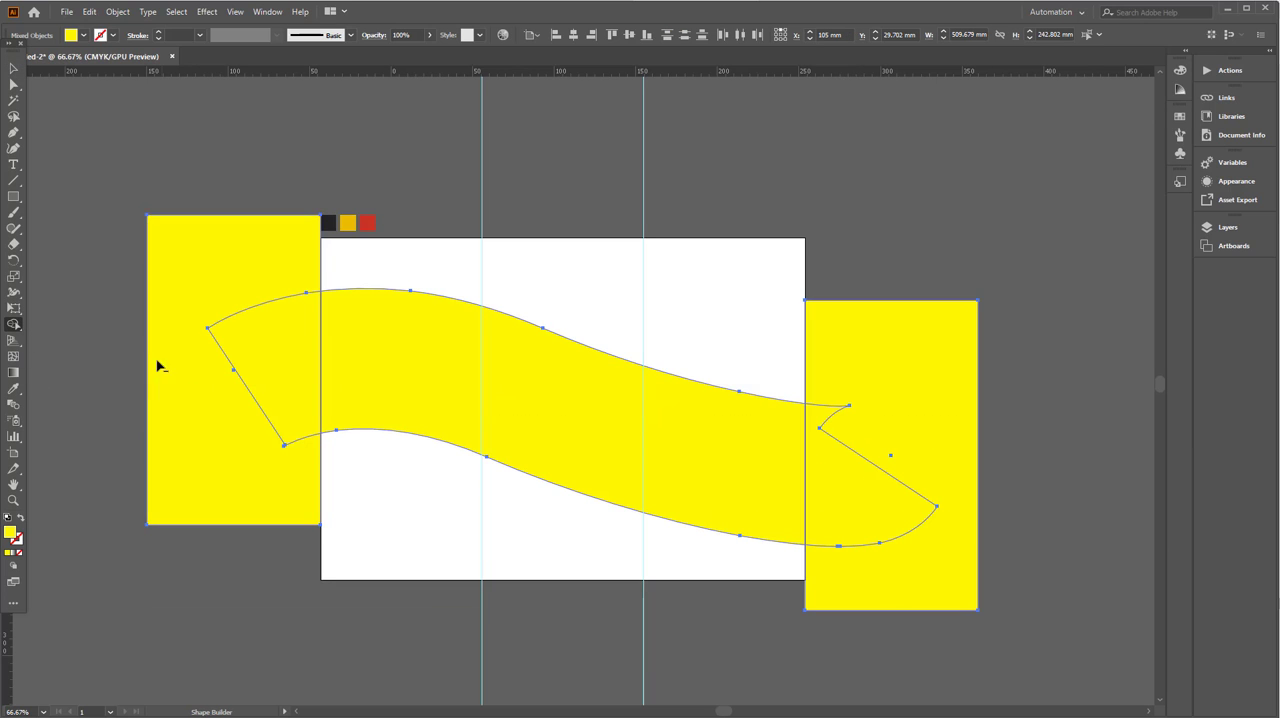
drag(114, 346, 285, 370)
drag(1003, 440, 853, 503)
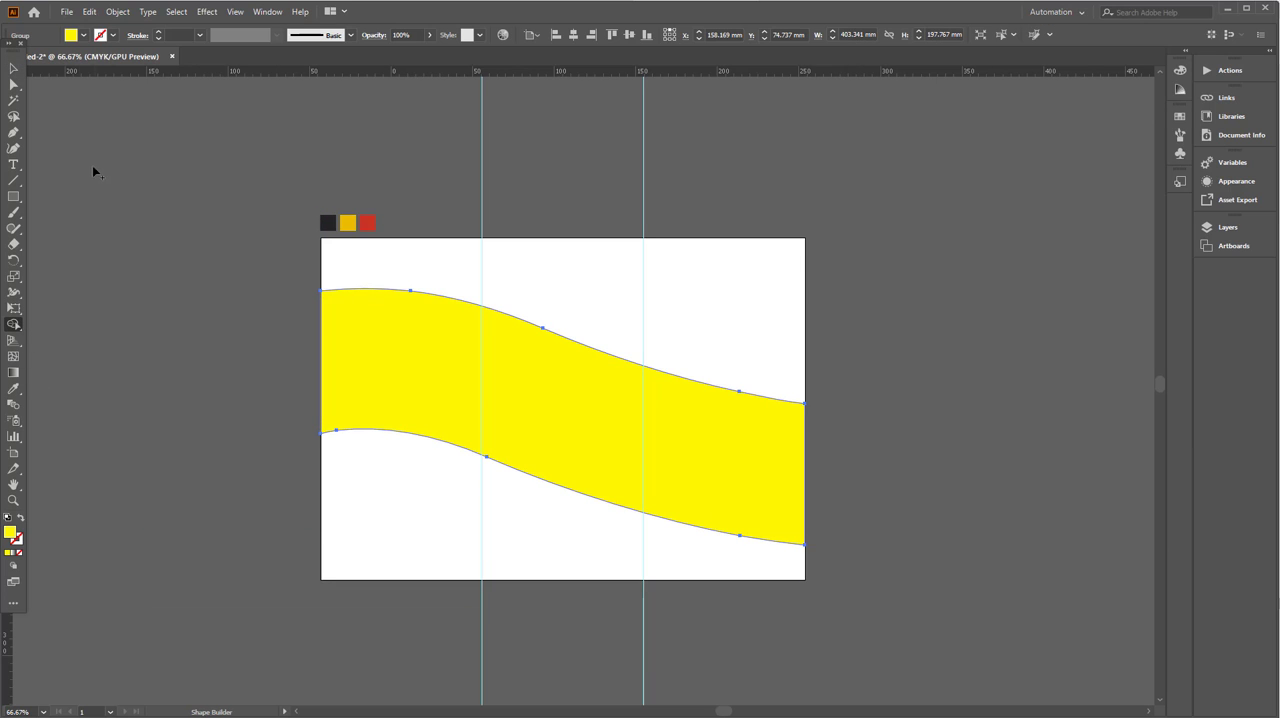
click(8, 70)
- Apply Offset Path to the yellow wave band with a 6 mm offset and miter joins, with the preview on
click(500, 414)
scroll(500, 412, up, 1)
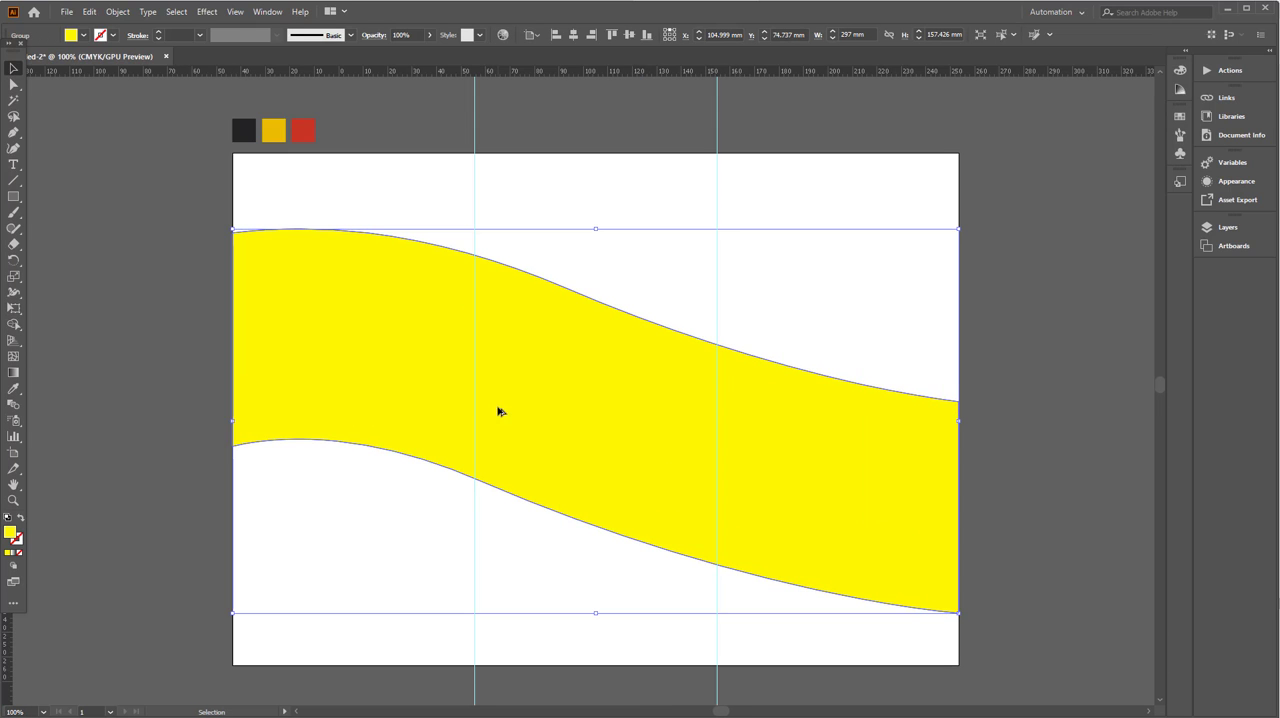
click(117, 12)
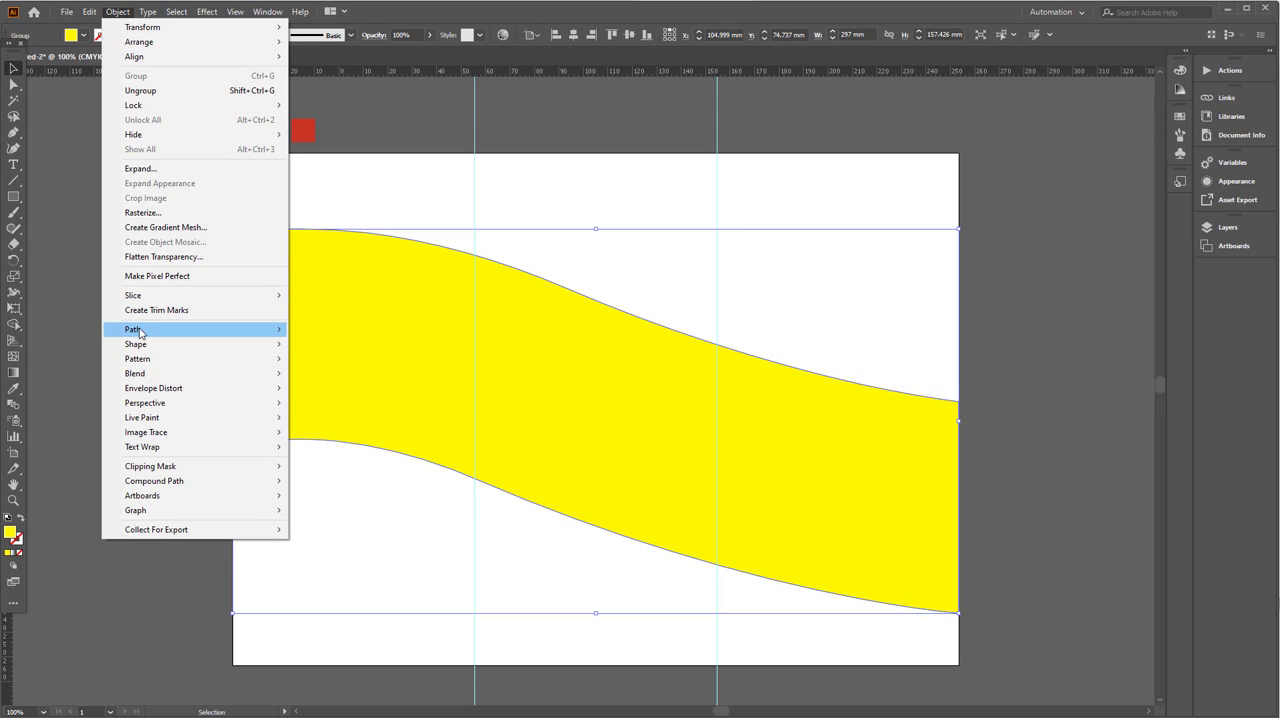
mouse_move(182, 333)
click(353, 377)
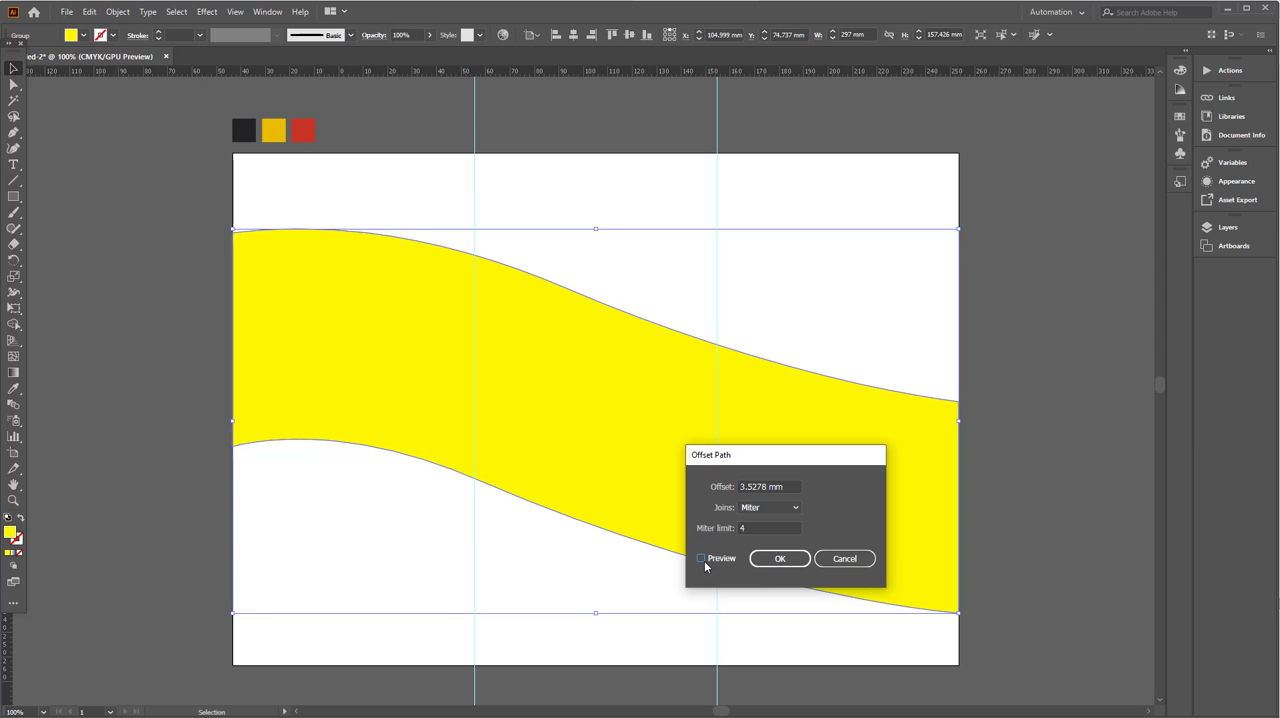
click(701, 559)
click(786, 488)
scroll(786, 488, up, 3)
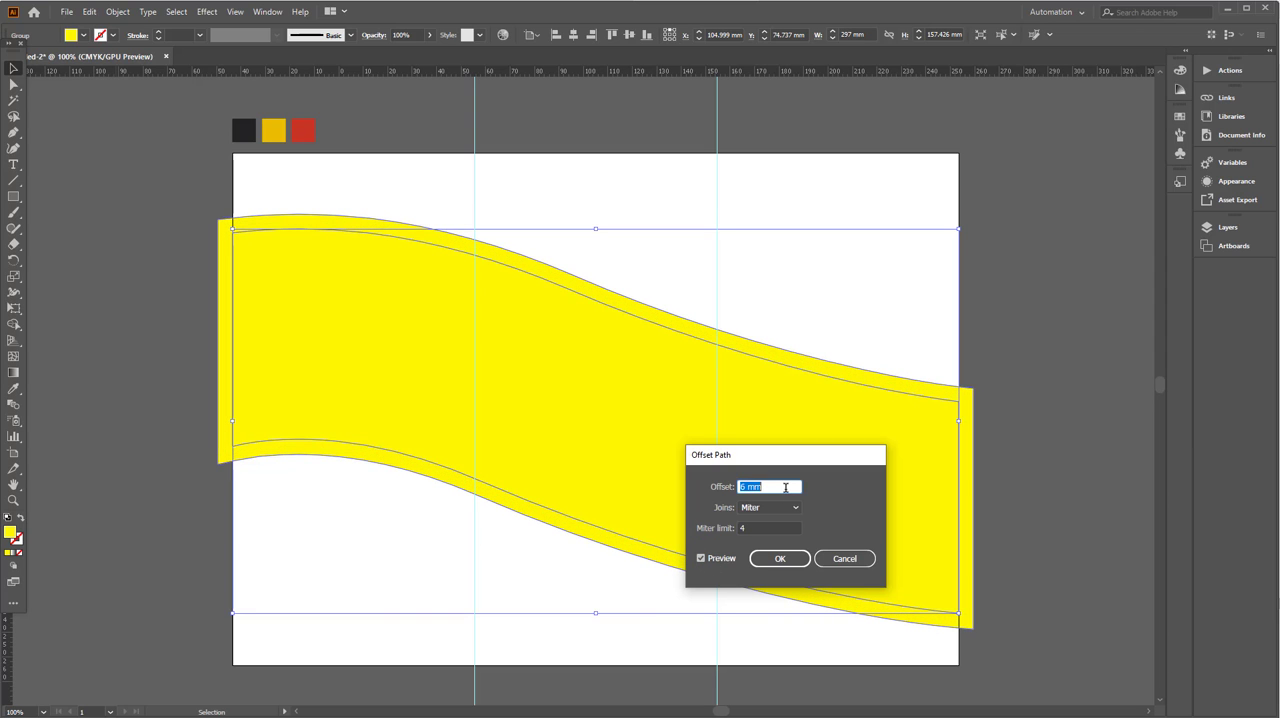
click(786, 566)
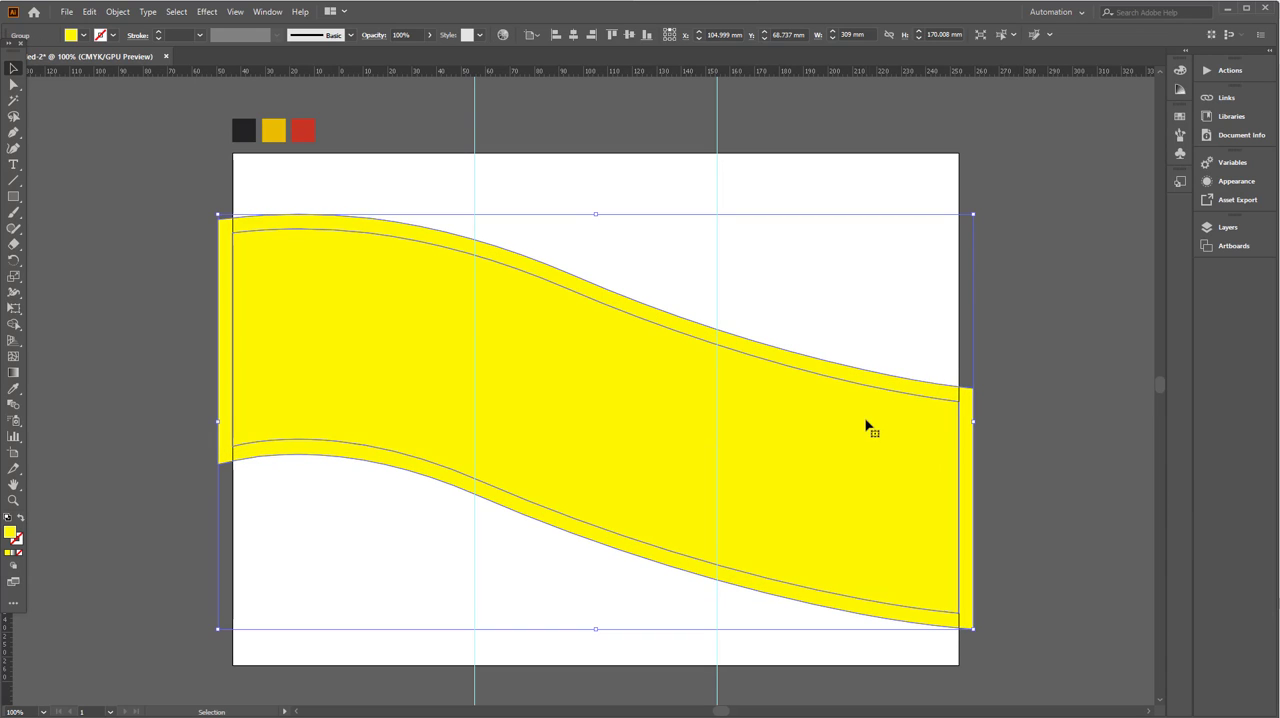
- Ungroup the offset result and fill the outer band shape with the dark swatch's colour
click(1000, 441)
click(466, 303)
right_click(480, 322)
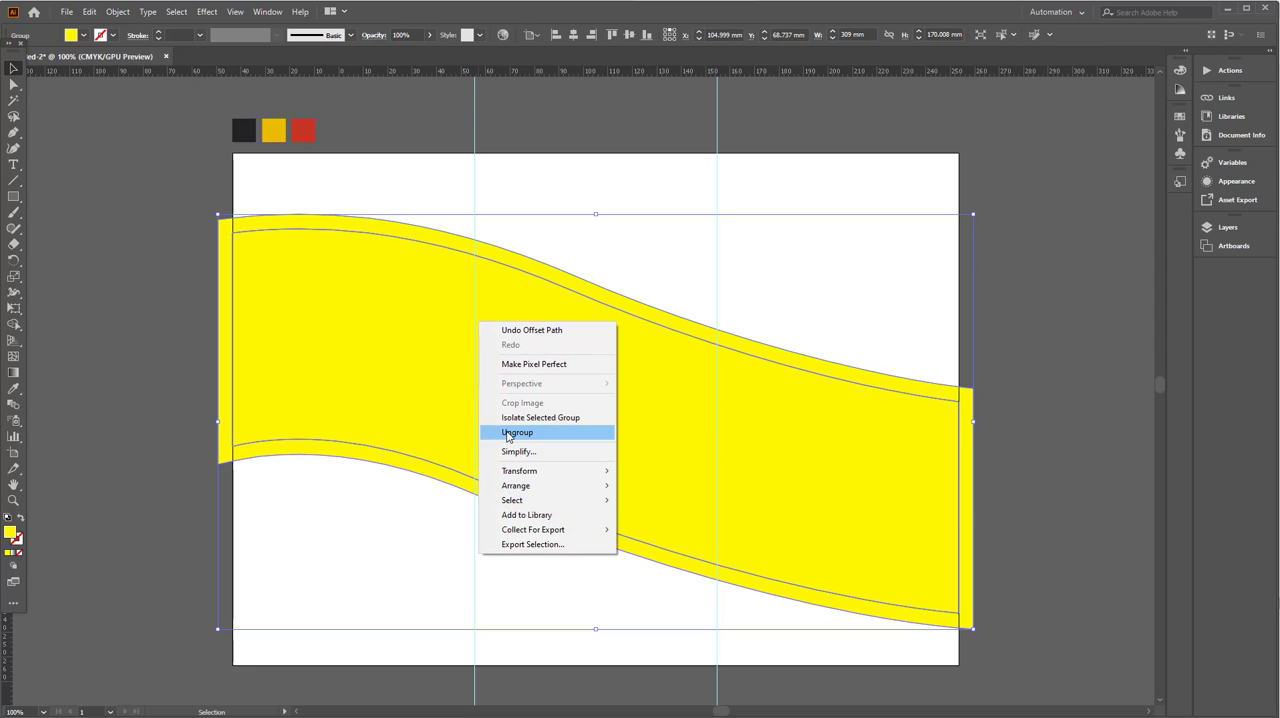
click(507, 433)
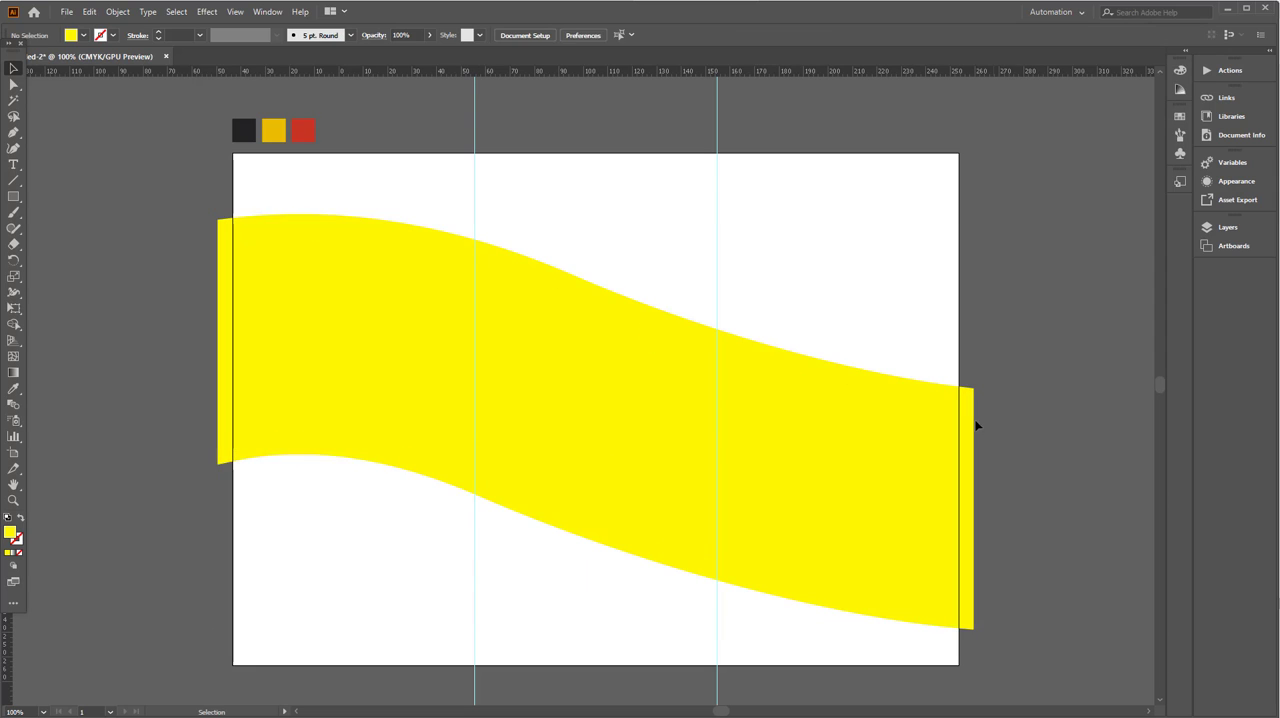
click(19, 389)
click(241, 133)
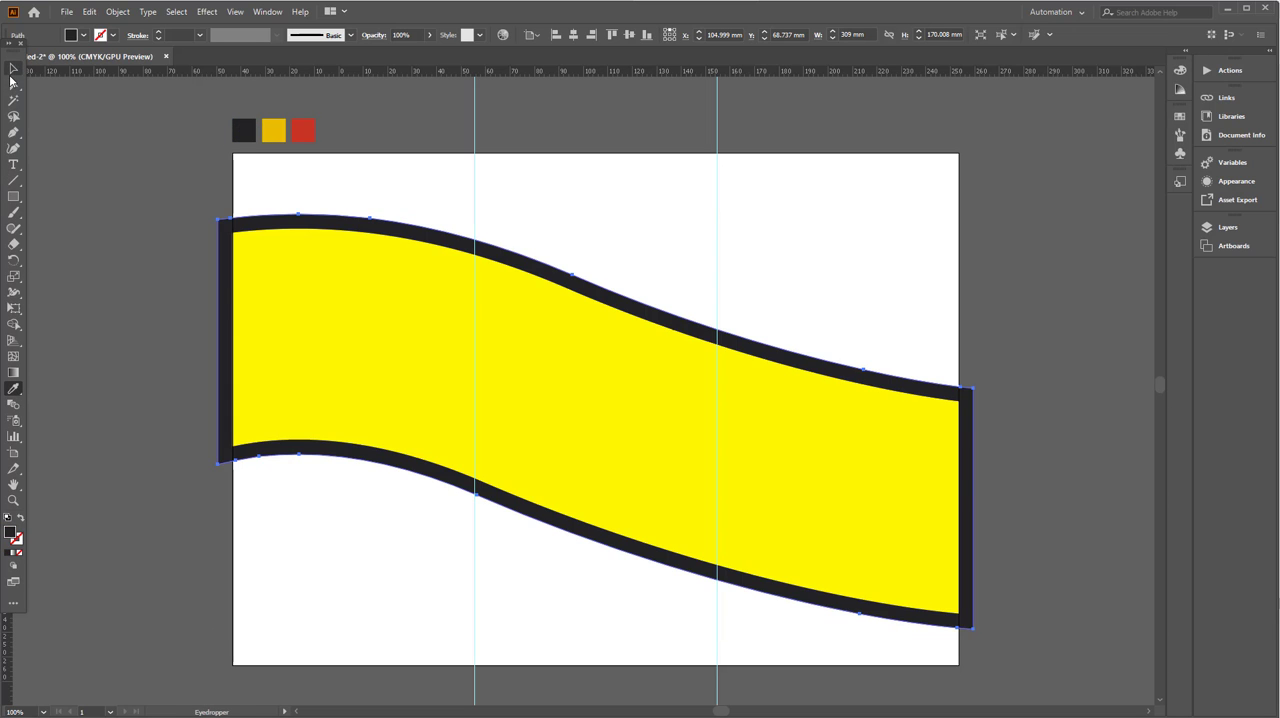
- Apply Offset Path to the dark band with a 6 mm offset and miter joins, with the preview on
click(13, 70)
click(117, 11)
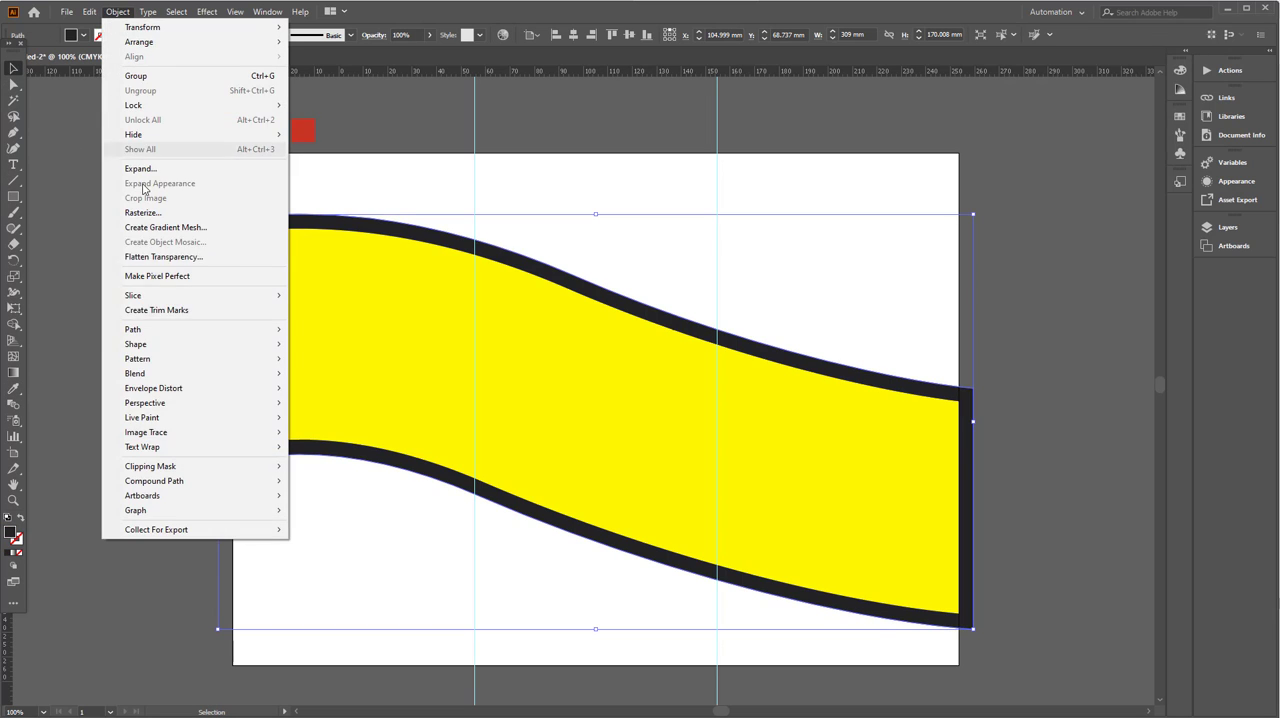
mouse_move(250, 329)
click(330, 378)
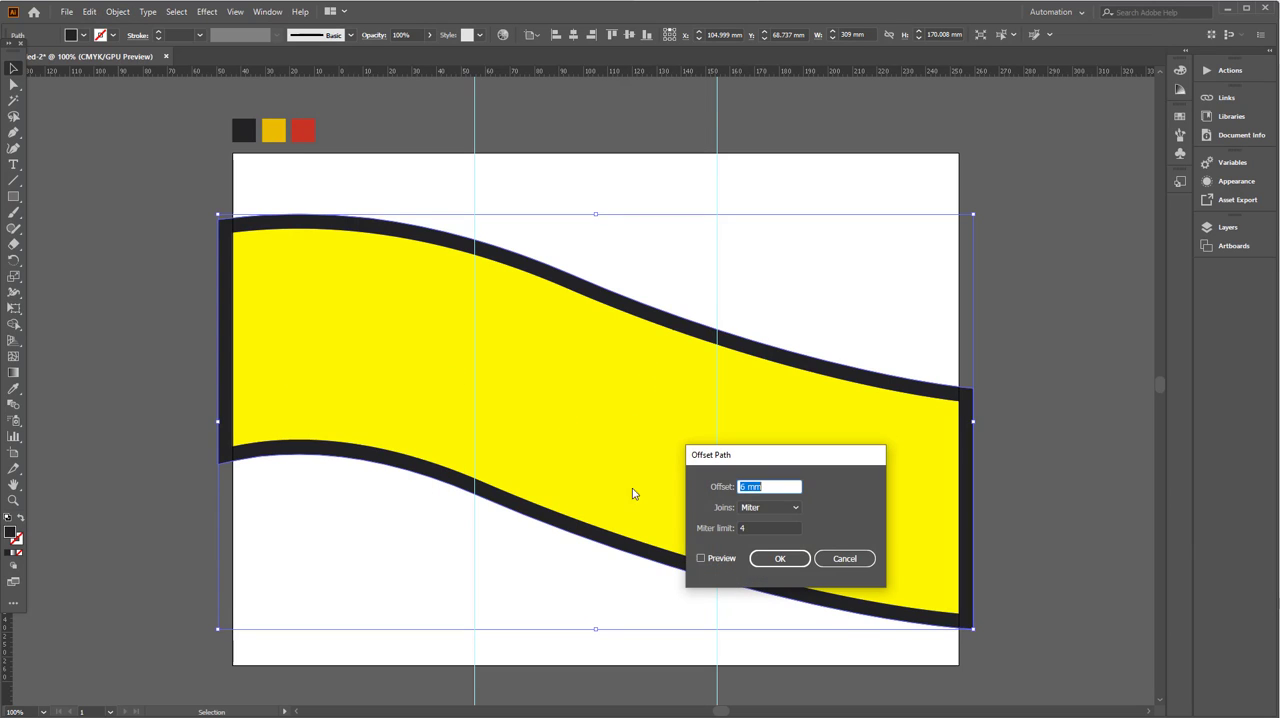
click(702, 558)
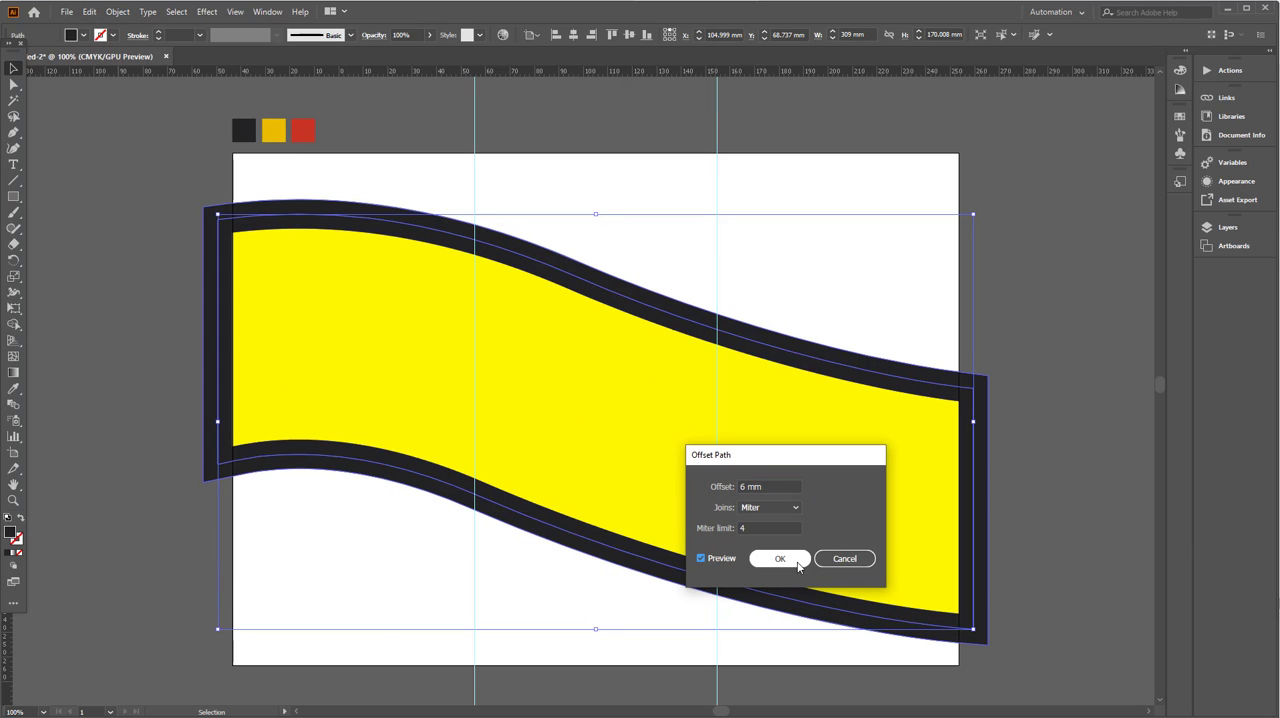
click(797, 564)
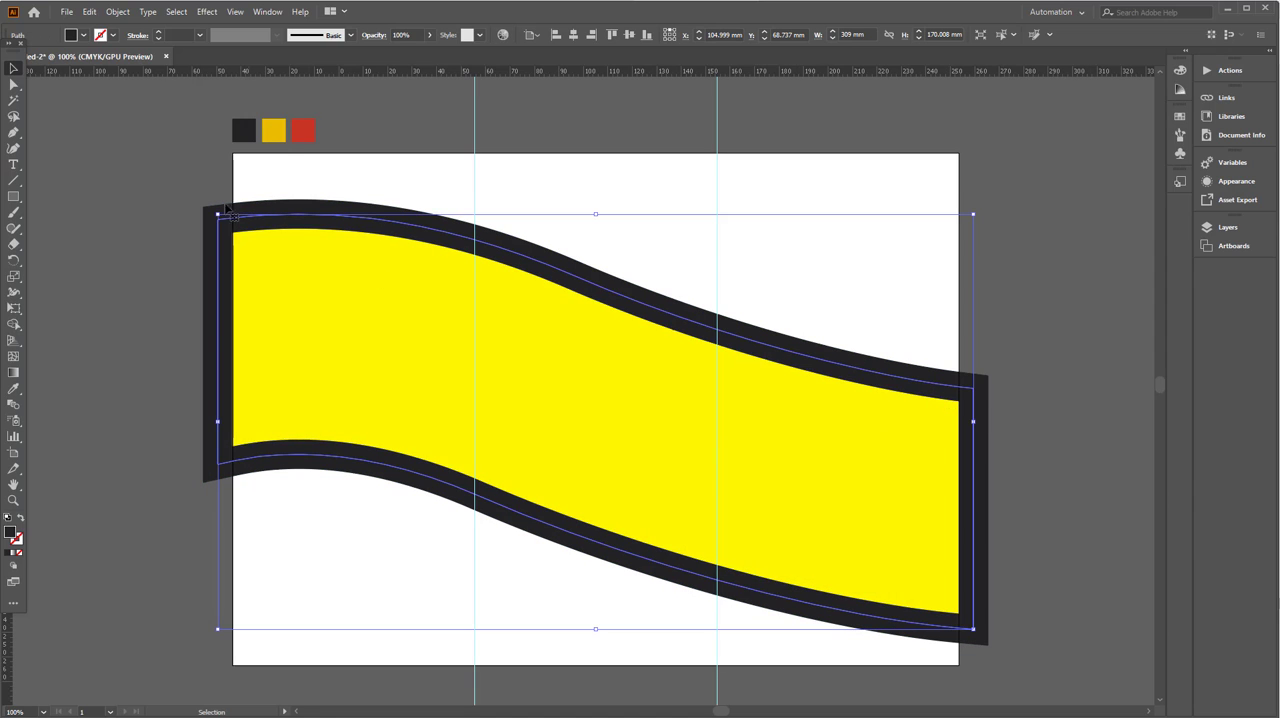
- Fill the middle band shape with the golden-yellow swatch's colour and deselect it
click(13, 388)
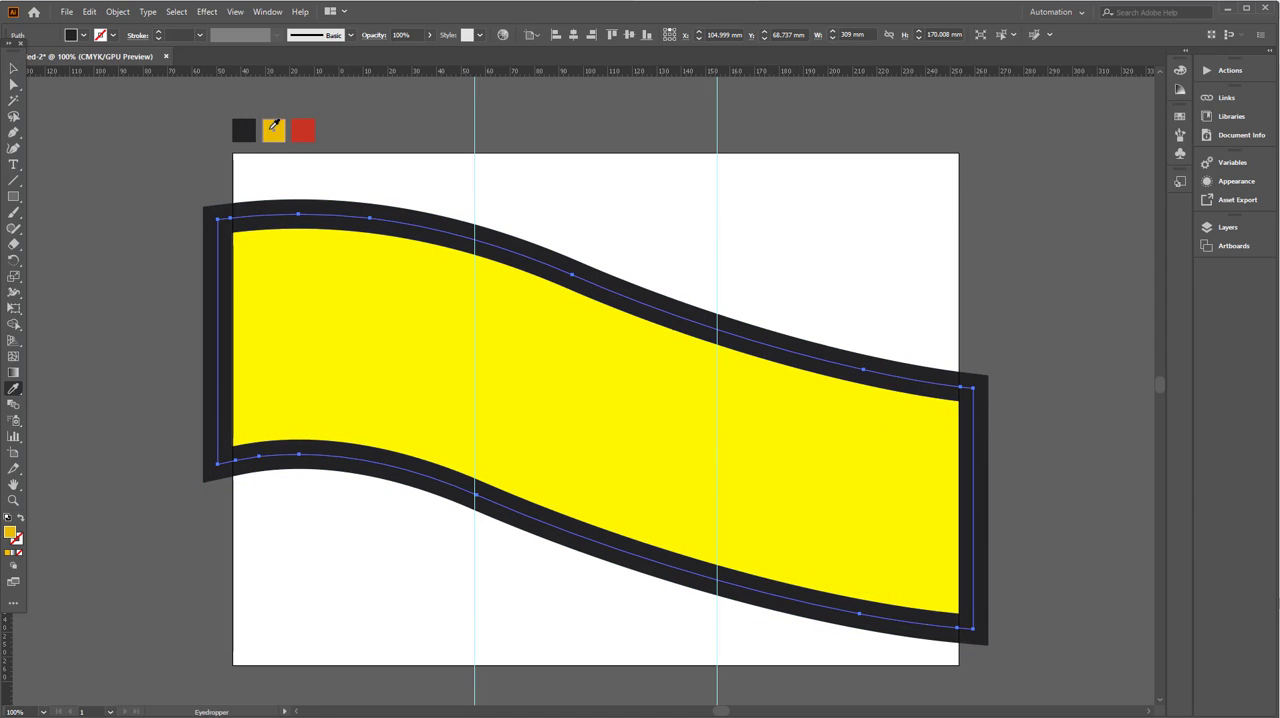
click(273, 129)
click(13, 70)
click(64, 143)
- Place the photo pexels-engin-akyurt-2725744.jpg across the artboard at about 299 by 199 mm
drag(362, 295, 347, 333)
click(349, 356)
click(67, 12)
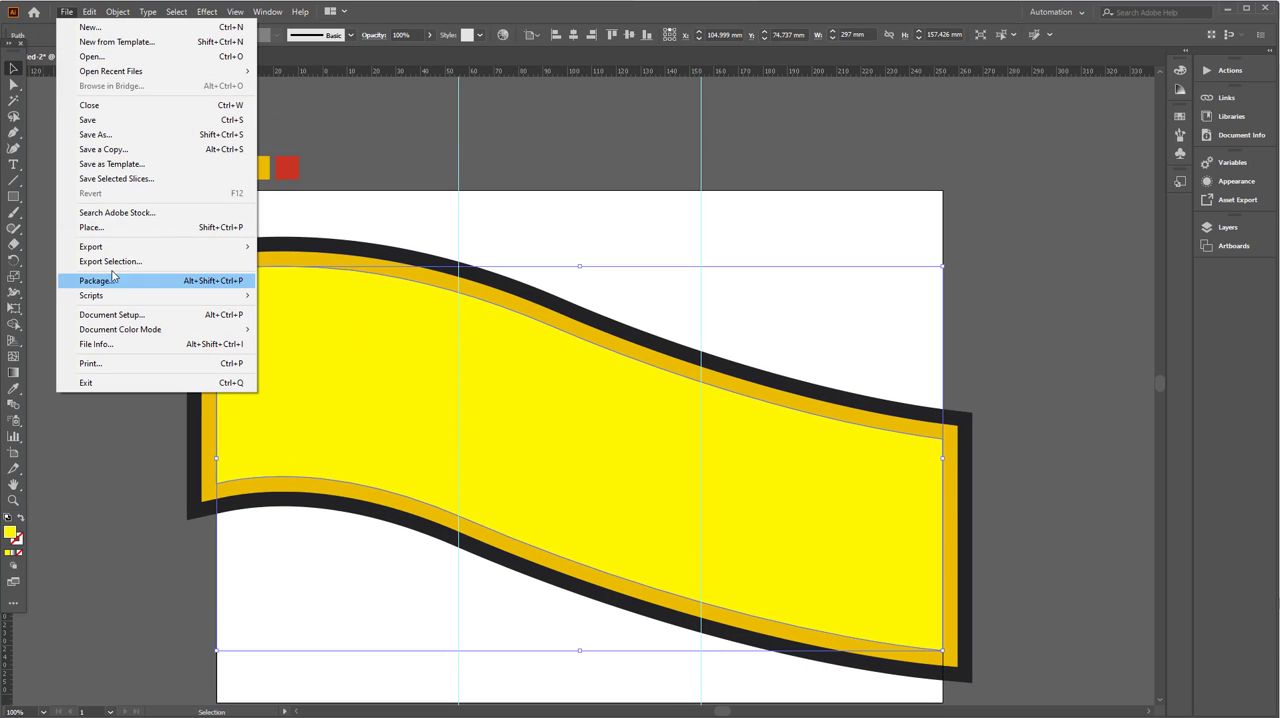
click(100, 229)
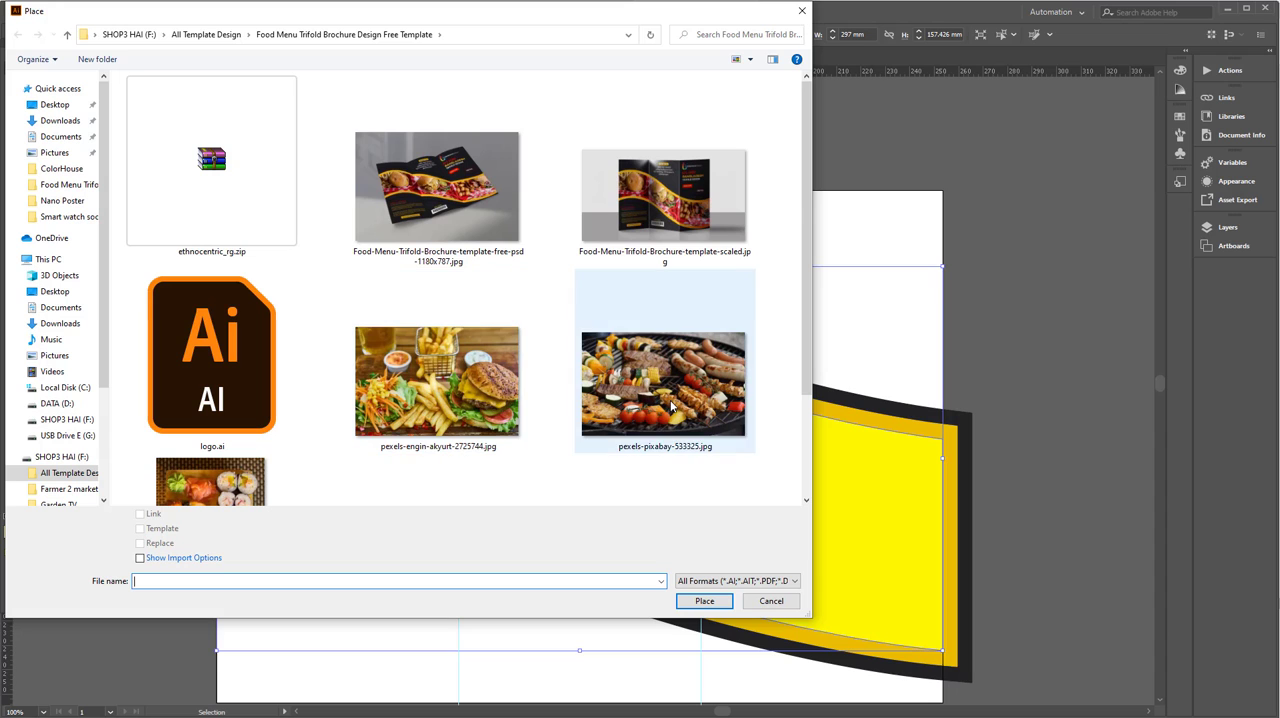
click(507, 402)
click(705, 600)
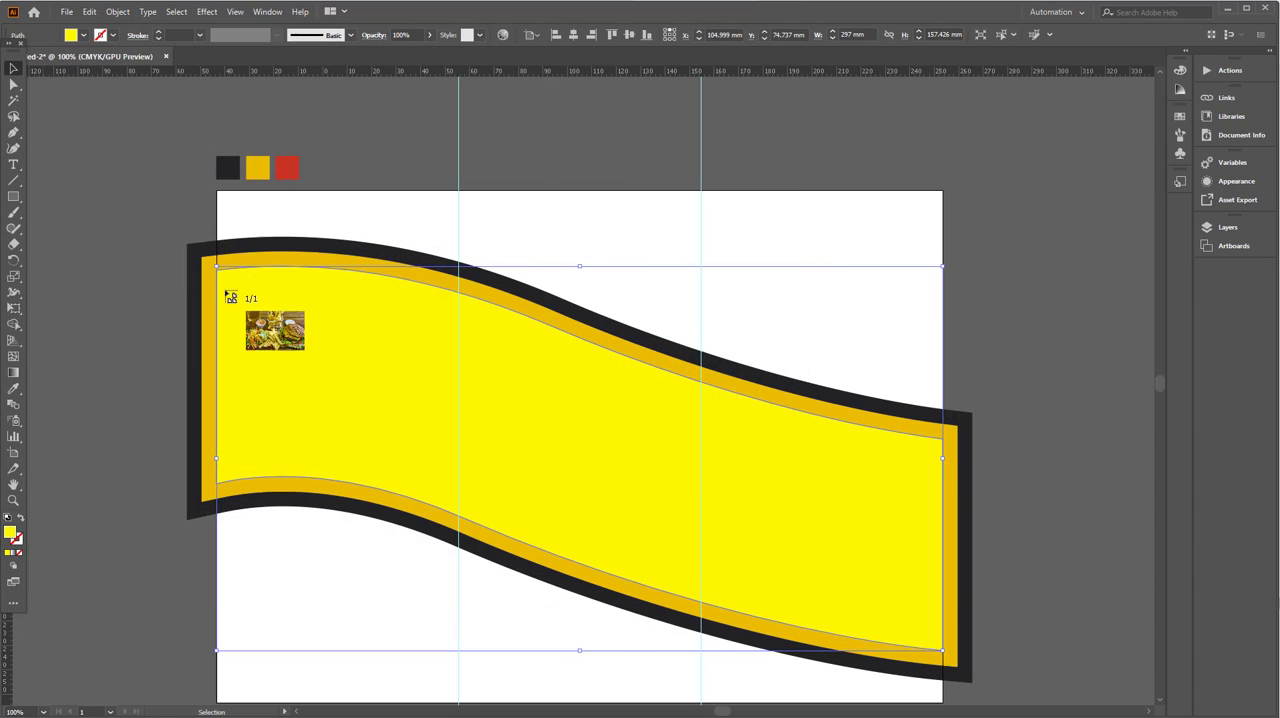
drag(277, 313, 943, 686)
scroll(686, 515, up, 1)
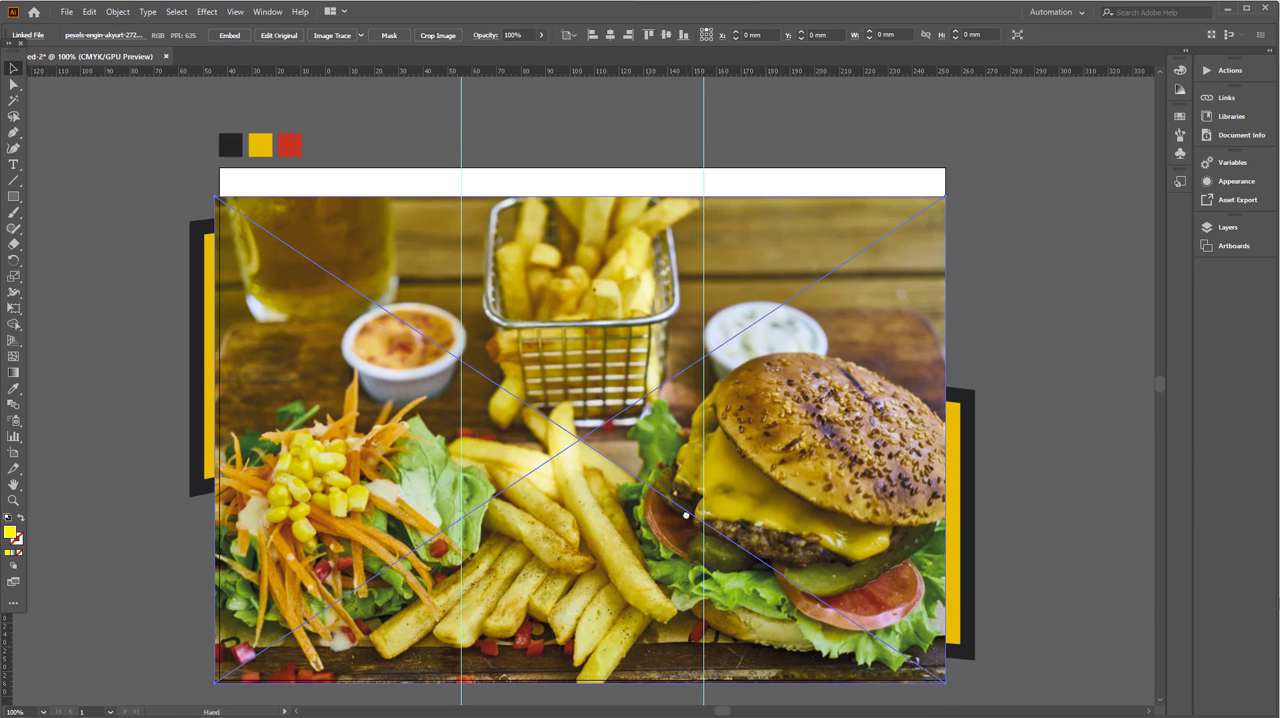
- Scale the burger photo down to about 155 by 103 mm and position it over the wave band's left end
drag(649, 500, 634, 432)
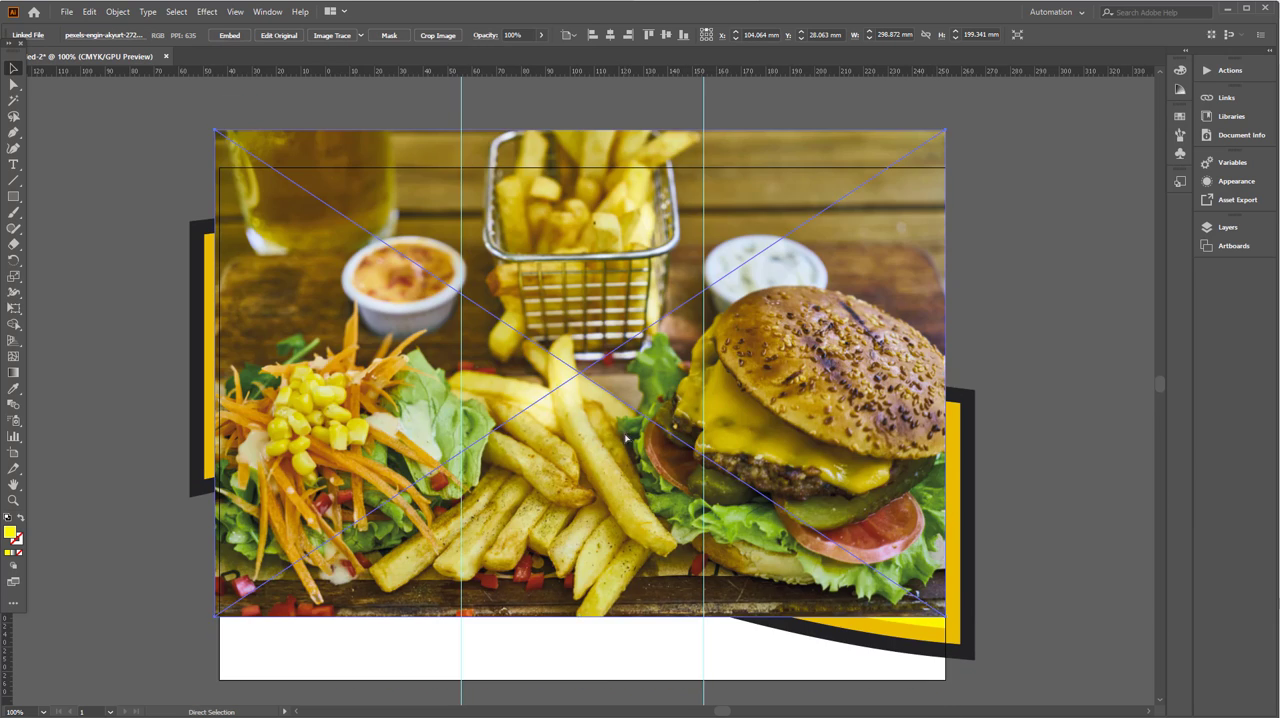
key(ctrl+z)
drag(947, 197, 462, 450)
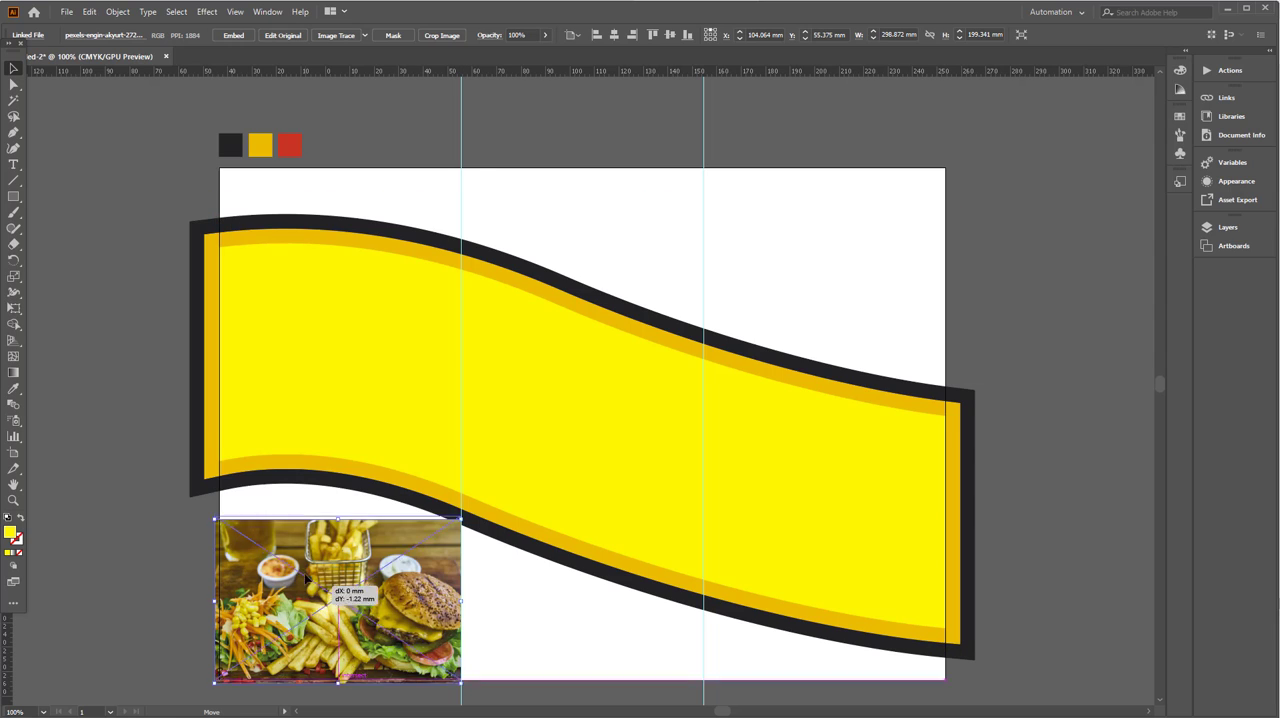
drag(282, 588, 280, 317)
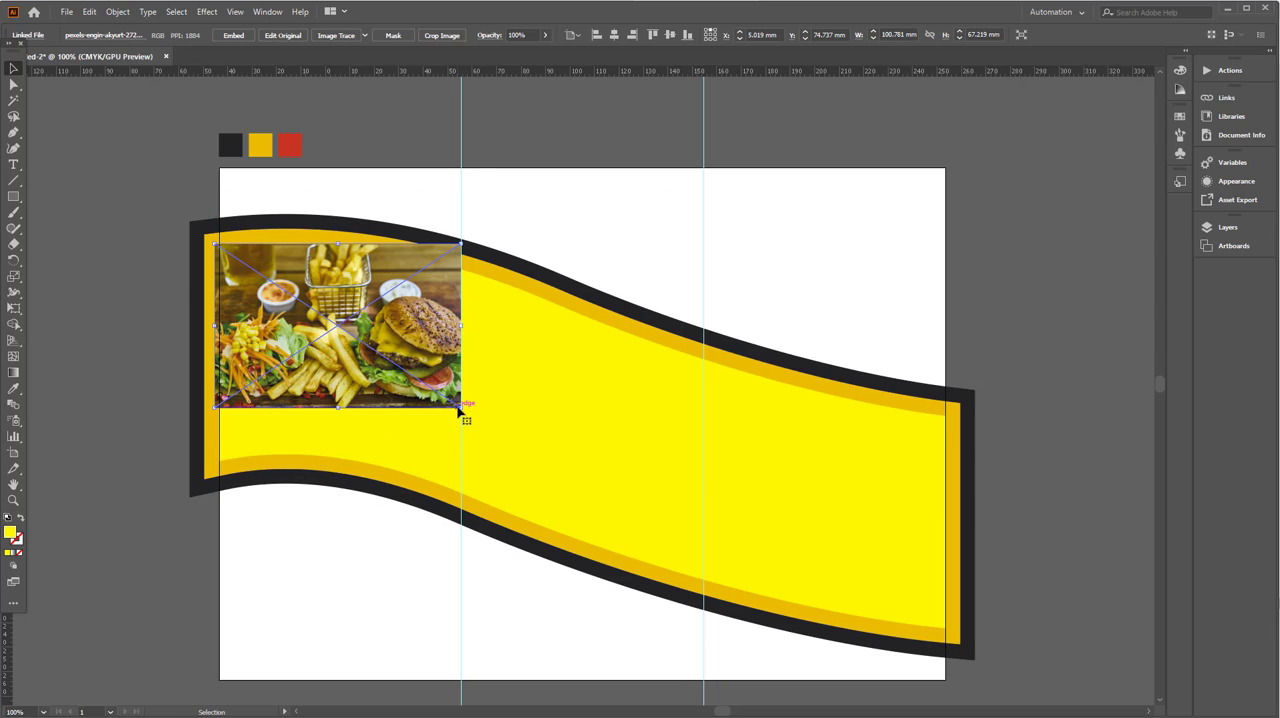
drag(463, 406, 592, 523)
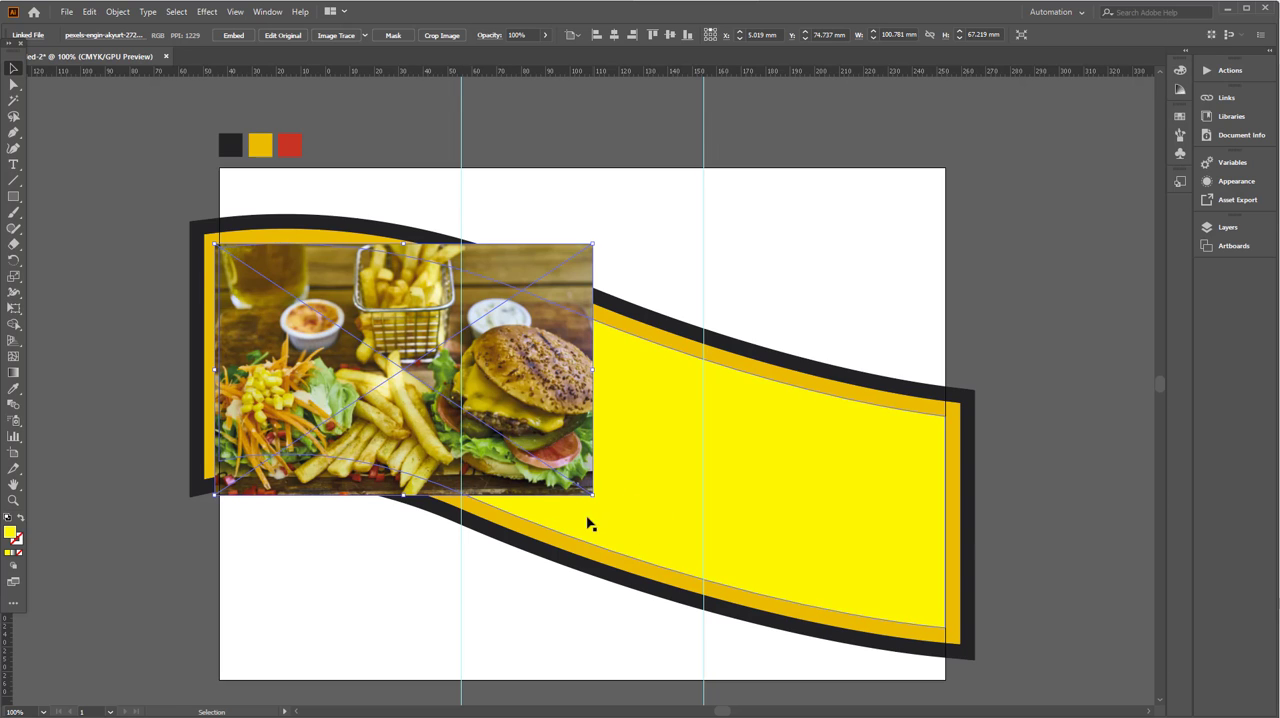
drag(436, 432, 519, 466)
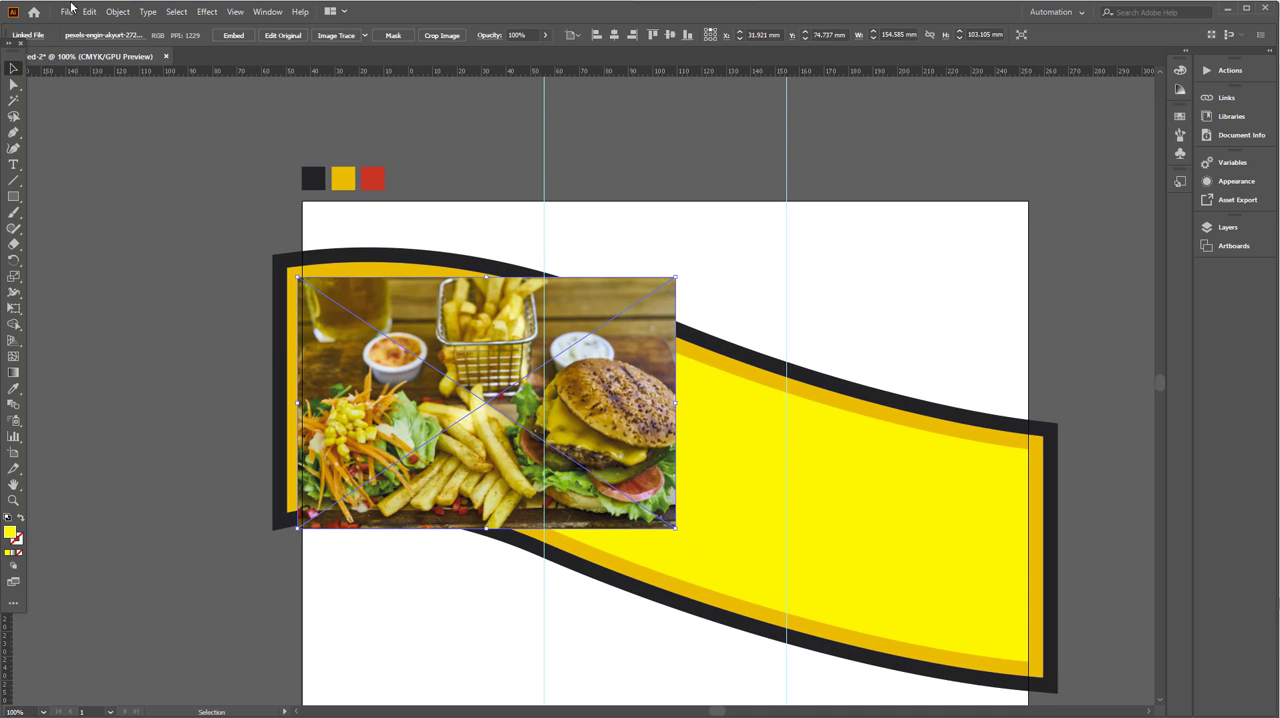
- Draw a rectangle about 99 by 130 mm over the left panel and use it as a clipping mask for the burger photo
click(225, 316)
click(333, 353)
drag(302, 240, 545, 557)
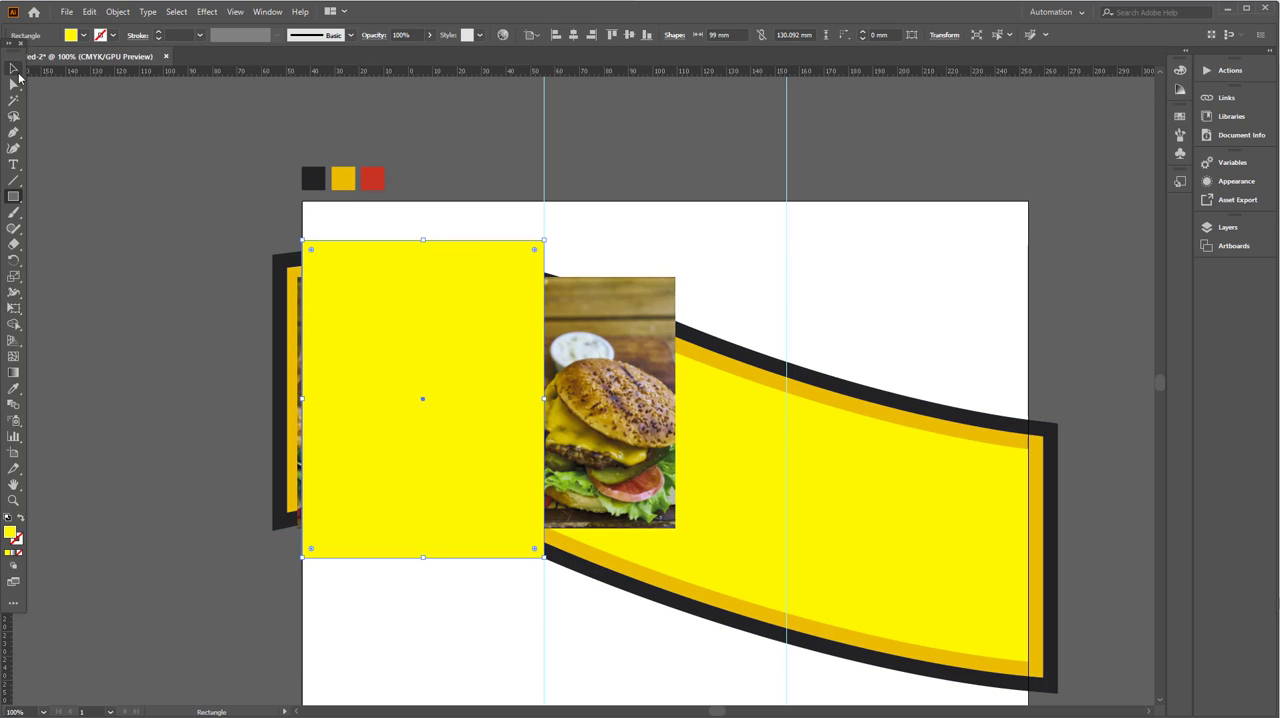
click(15, 70)
shift+click(588, 378)
right_click(443, 366)
click(483, 480)
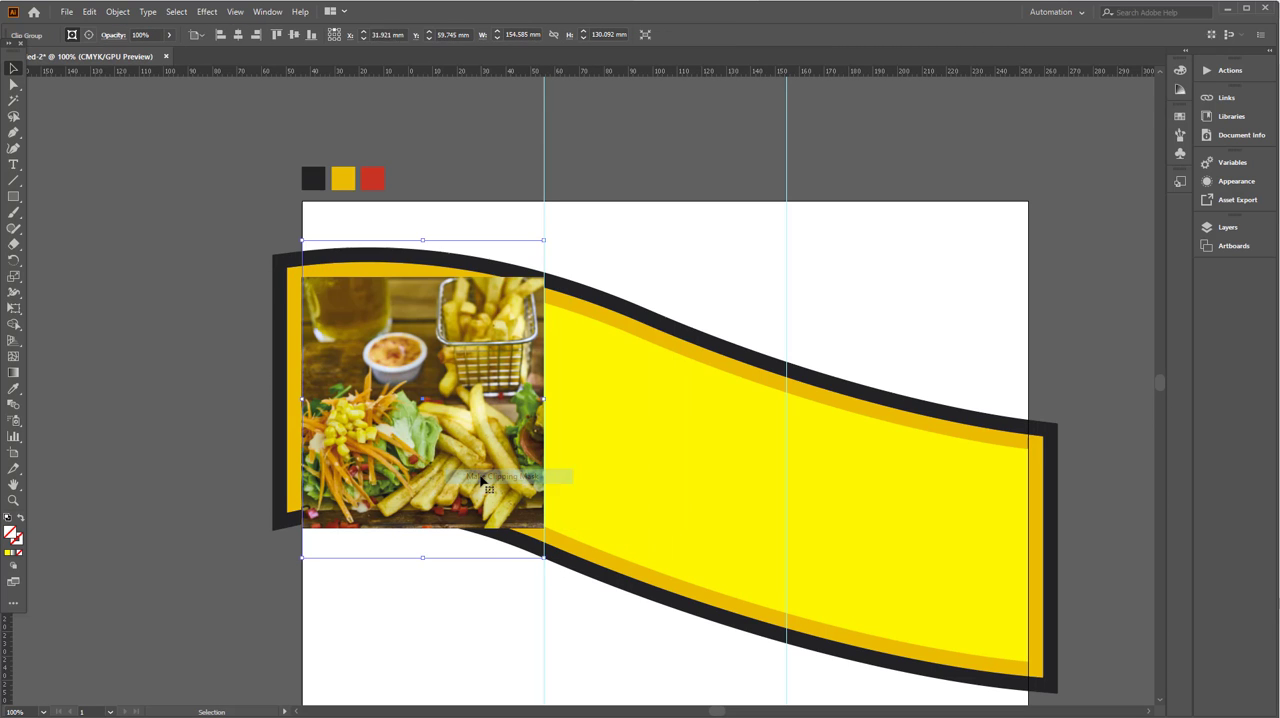
- Enlarge and shift the photo inside its mask to frame the burger and fries, and copy the clipped photo onto the middle panel
double_click(483, 480)
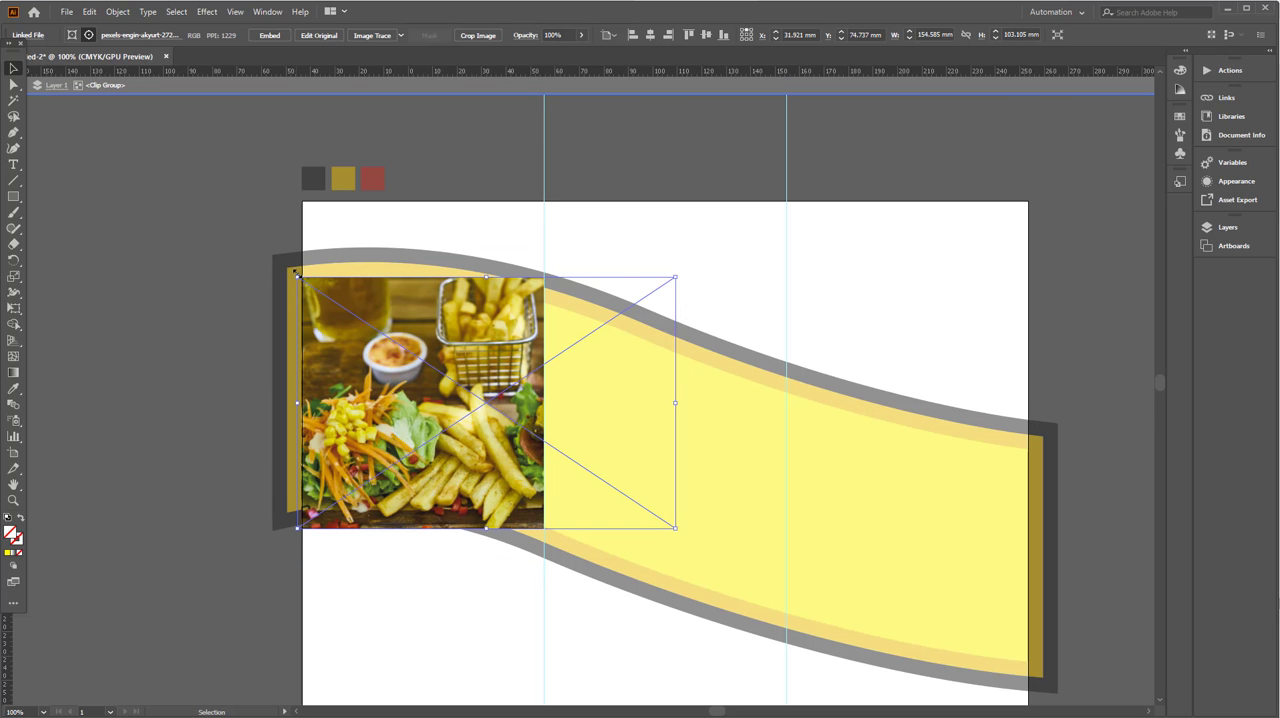
drag(296, 272, 229, 232)
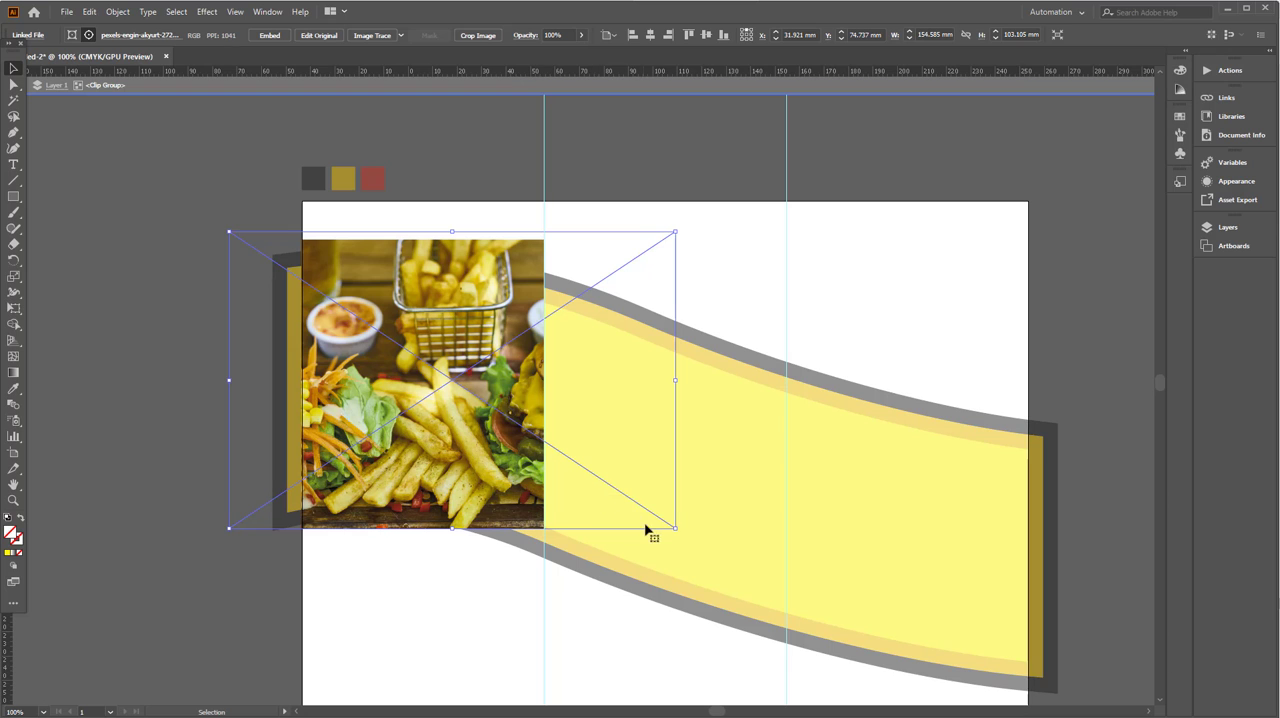
drag(675, 529, 700, 545)
drag(504, 488, 669, 514)
double_click(418, 603)
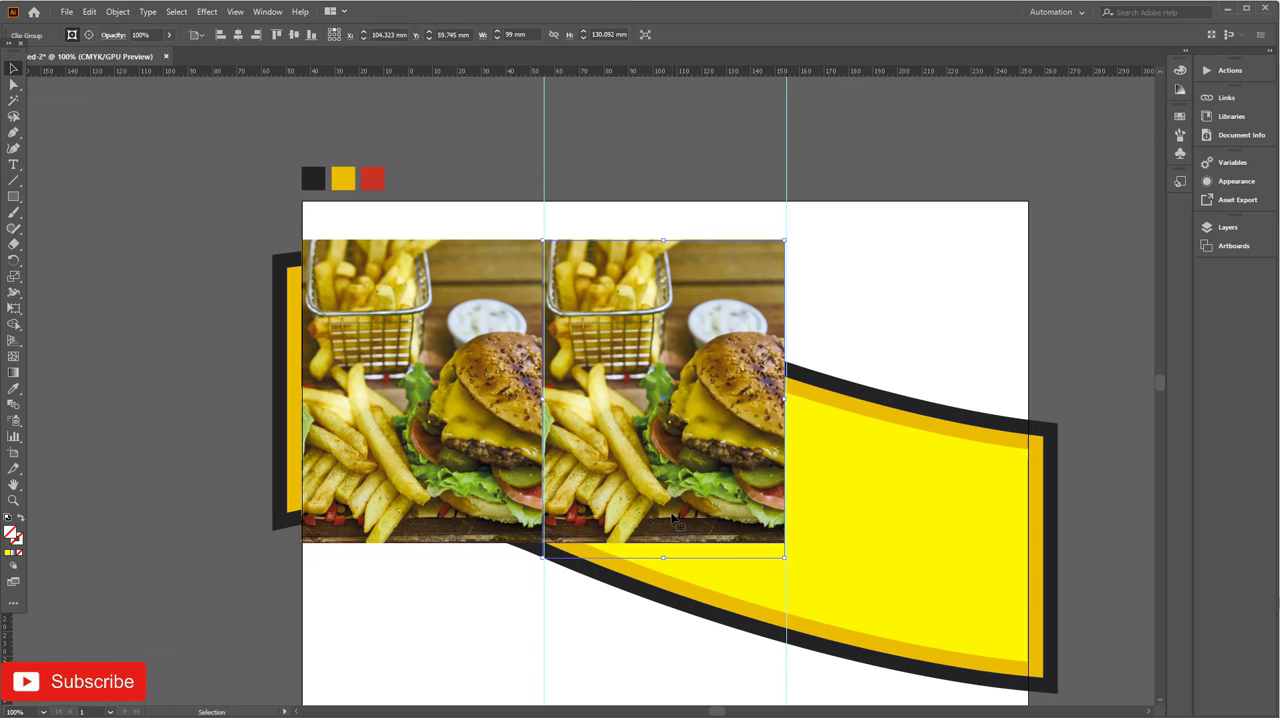
- Replace the photo in the middle panel's clip group with pexels-pixabay-533325.jpg
click(88, 35)
click(110, 35)
click(128, 61)
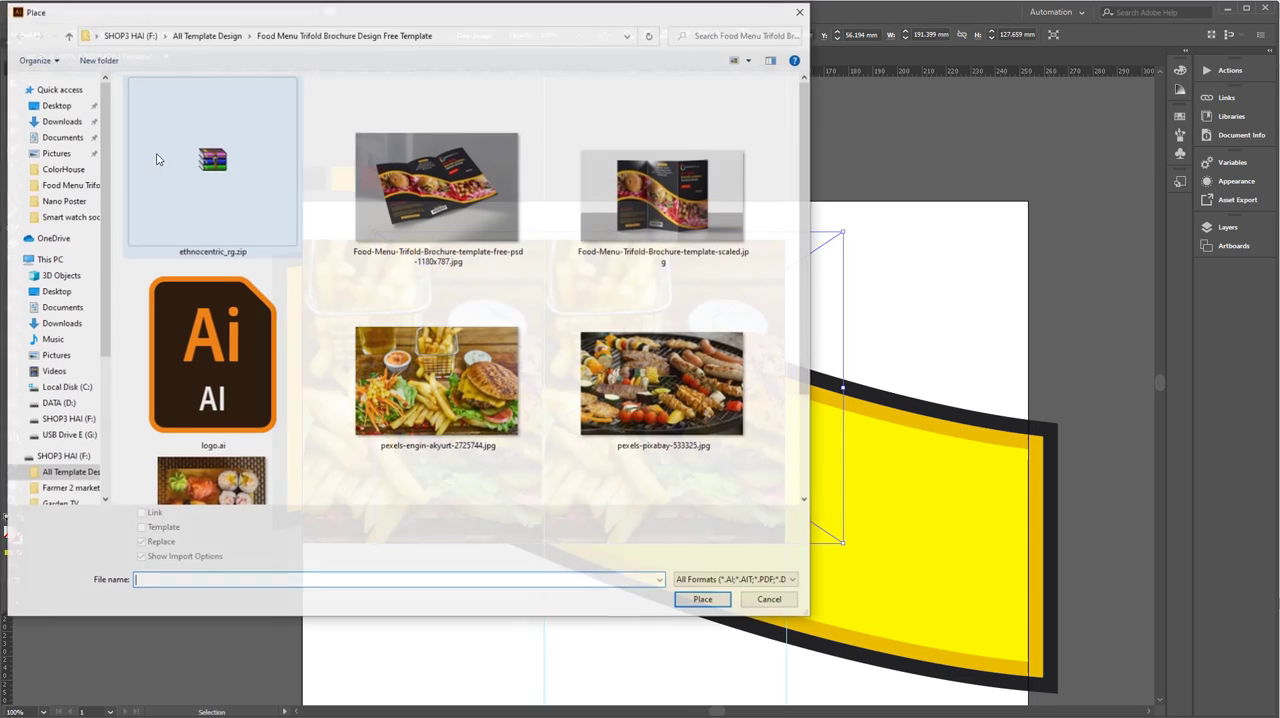
double_click(690, 415)
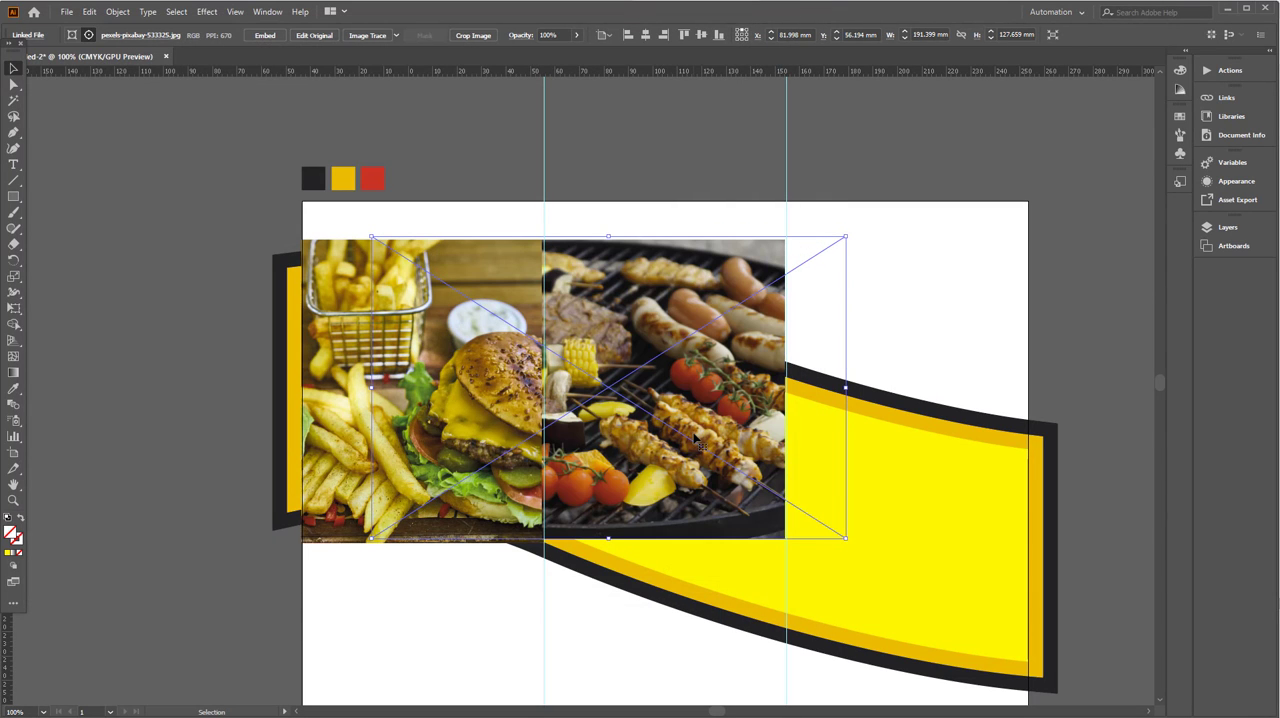
drag(563, 520, 415, 539)
click(763, 338)
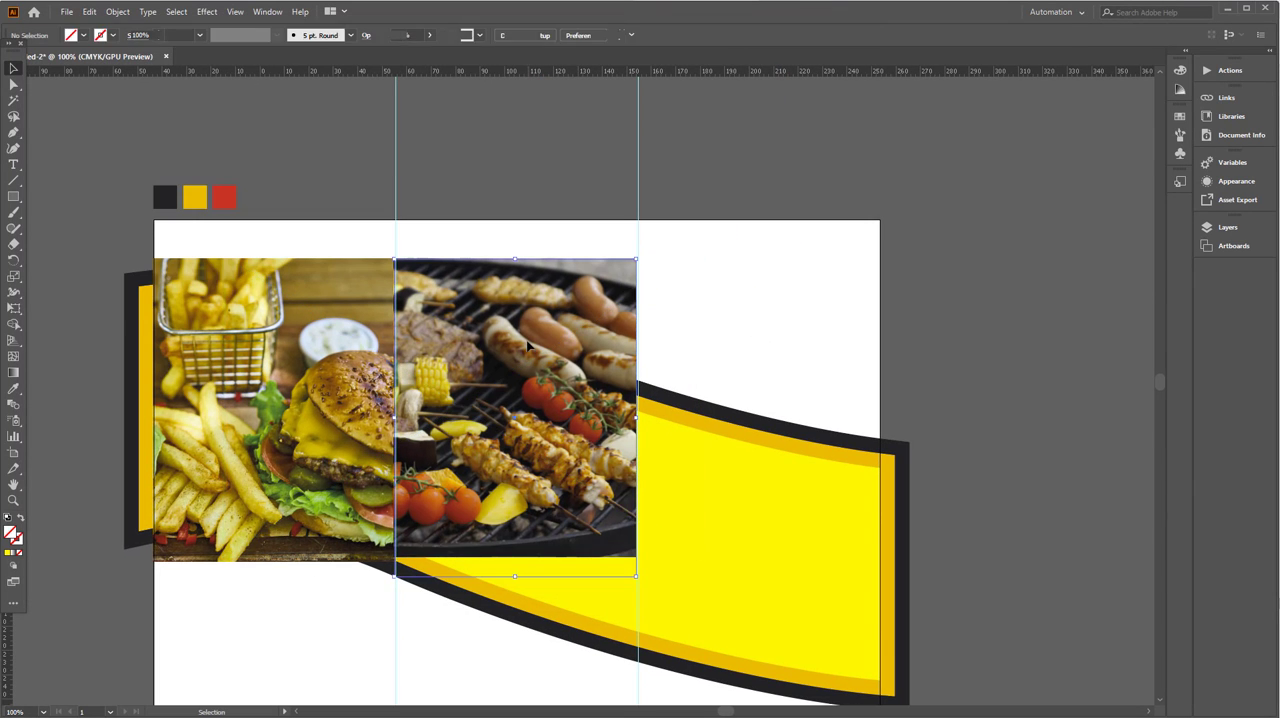
- Copy the clipped grill photo onto the right panel and replace the copy's image with the sushi photo
drag(518, 361, 767, 356)
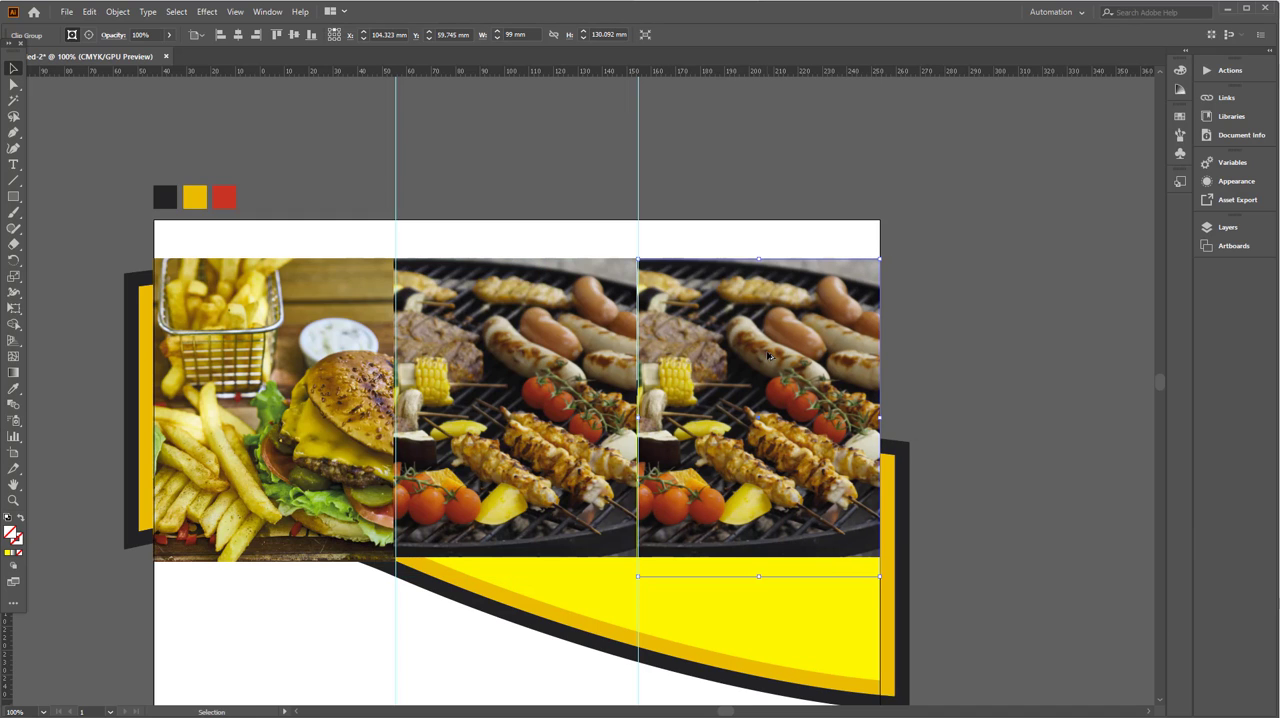
click(89, 35)
click(130, 35)
click(137, 68)
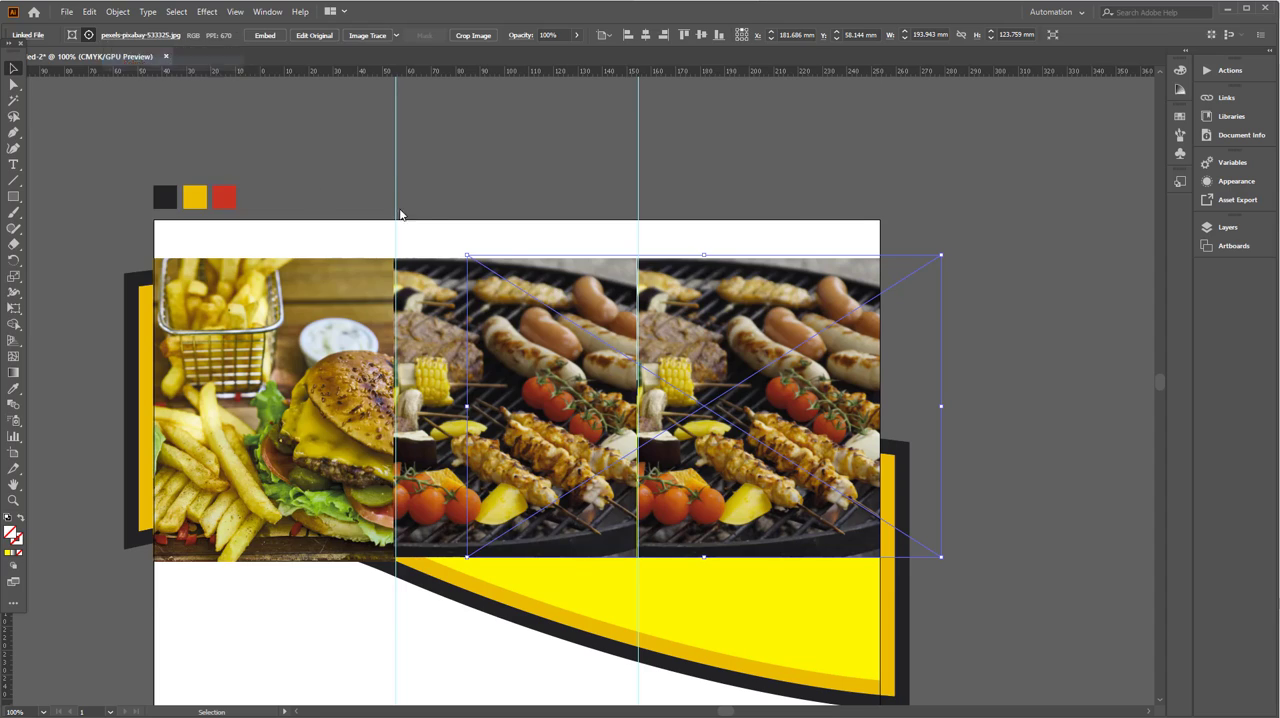
scroll(212, 470, down, 2)
click(212, 440)
click(704, 600)
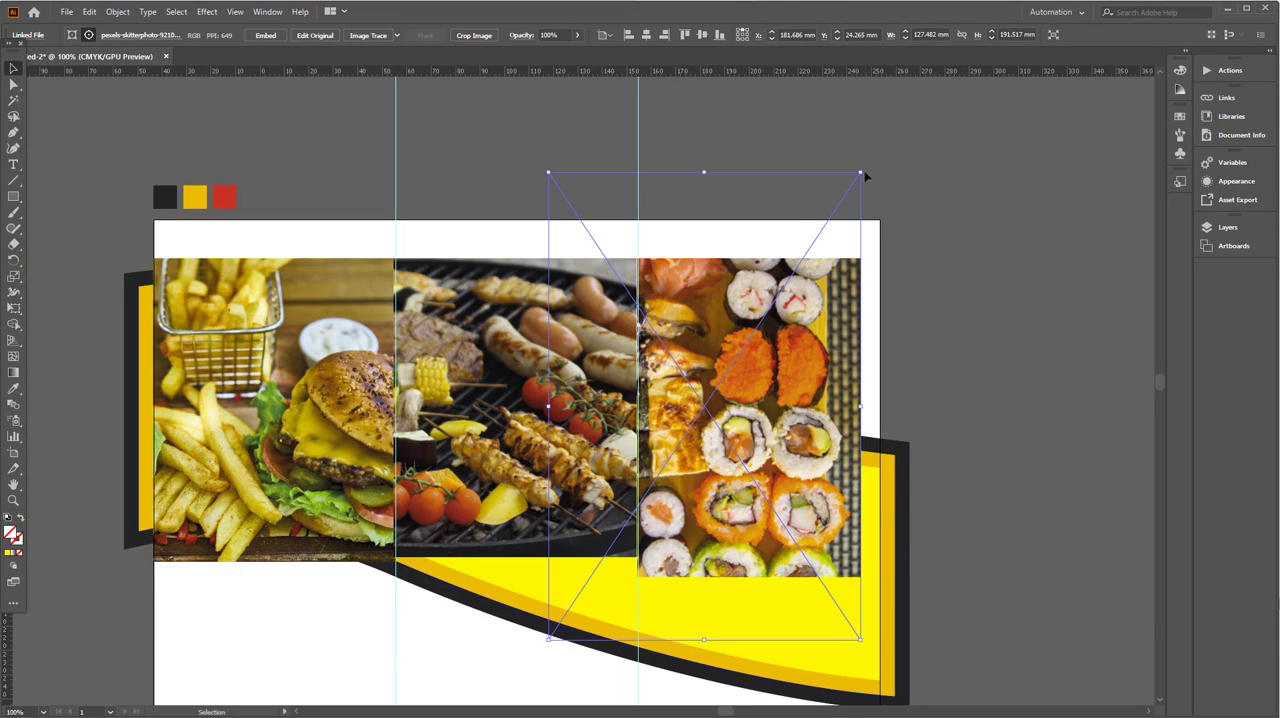
- Enlarge the sushi photo inside its mask to about 136 by 204 mm and move the clipped photo down about 55 mm
drag(862, 174, 880, 143)
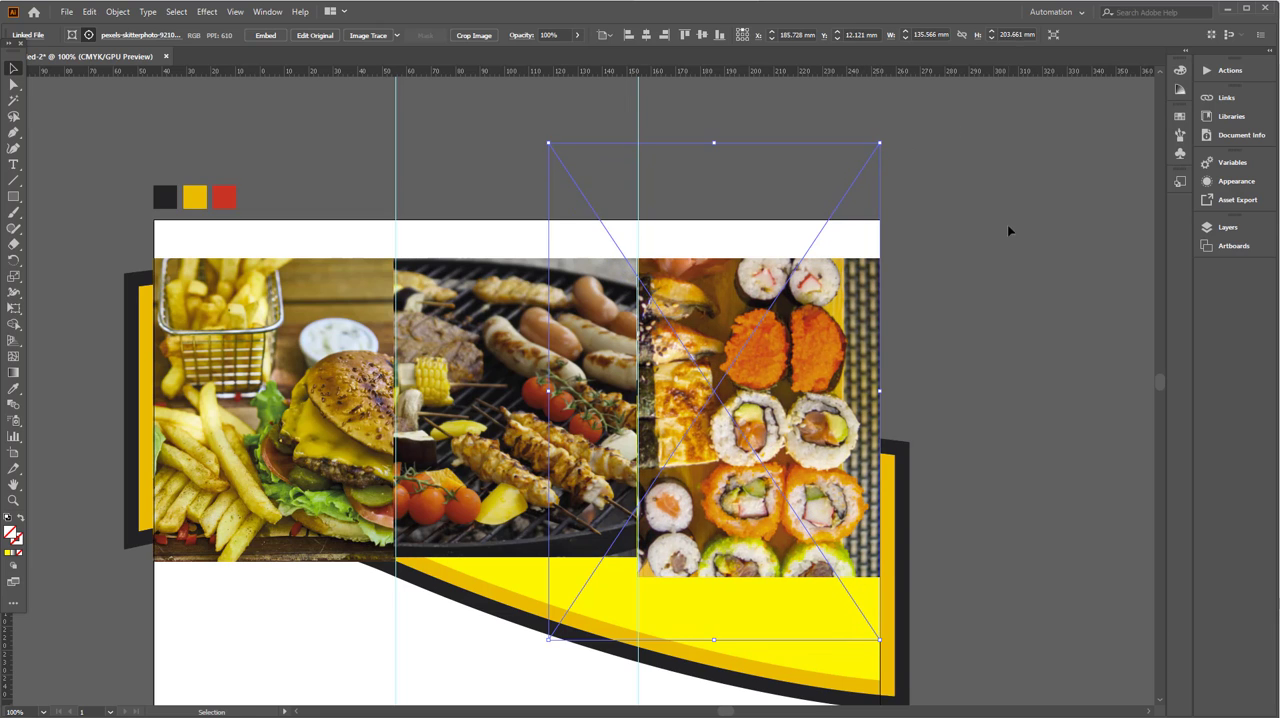
click(1008, 231)
drag(757, 395, 762, 551)
drag(762, 562, 729, 441)
key(ctrl+shift+a)
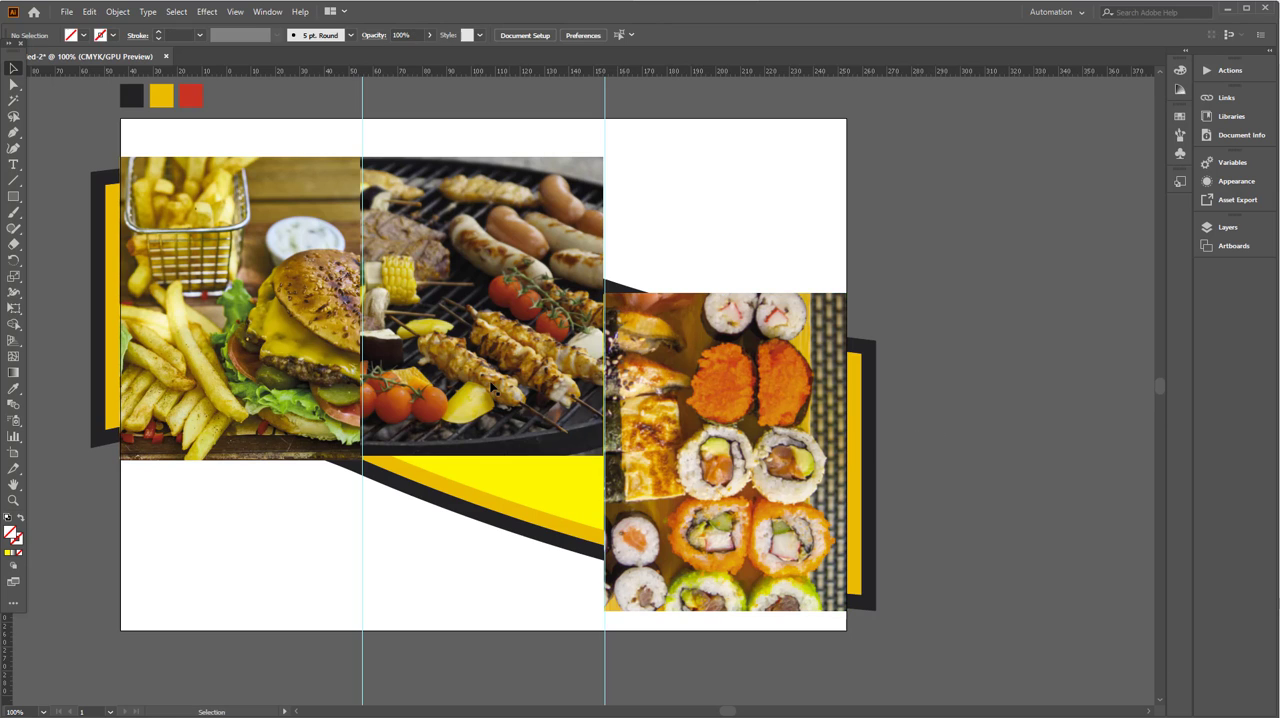
- Move the clipped grill photo down about 34 mm and nudge it right to align with the fold guides
drag(491, 389, 492, 472)
click(745, 352)
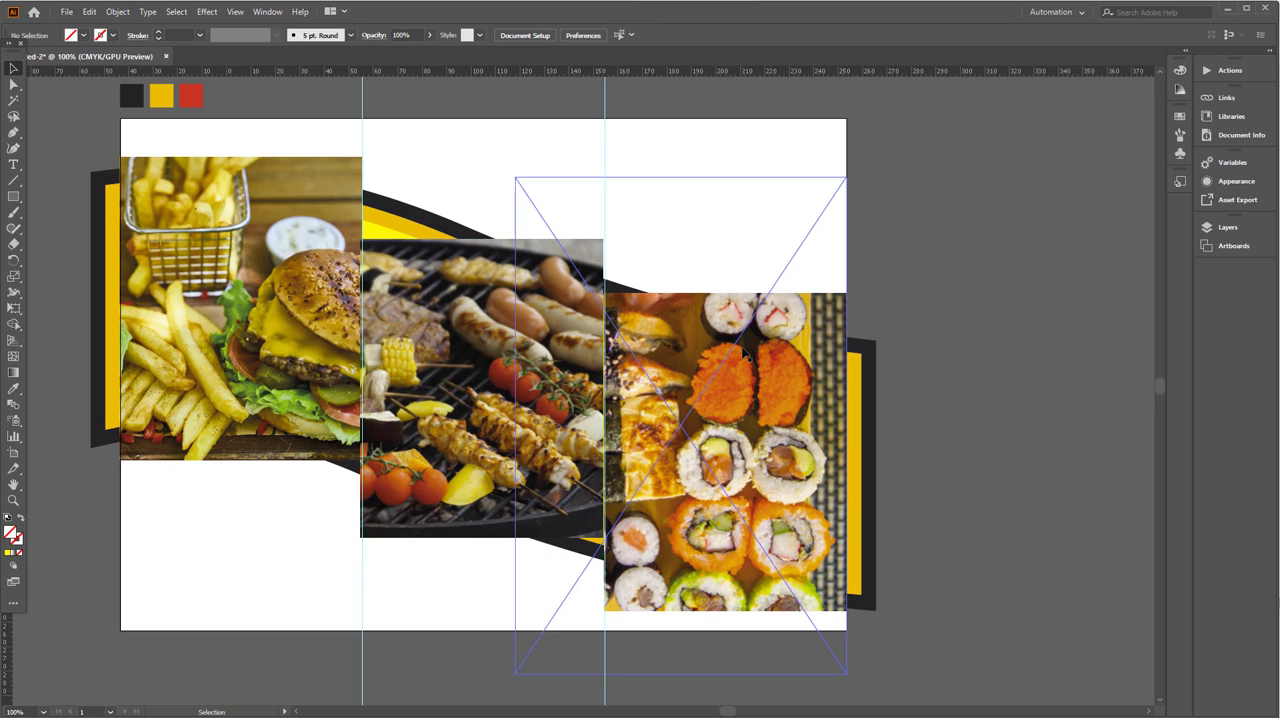
scroll(608, 297, up, 2)
click(364, 330)
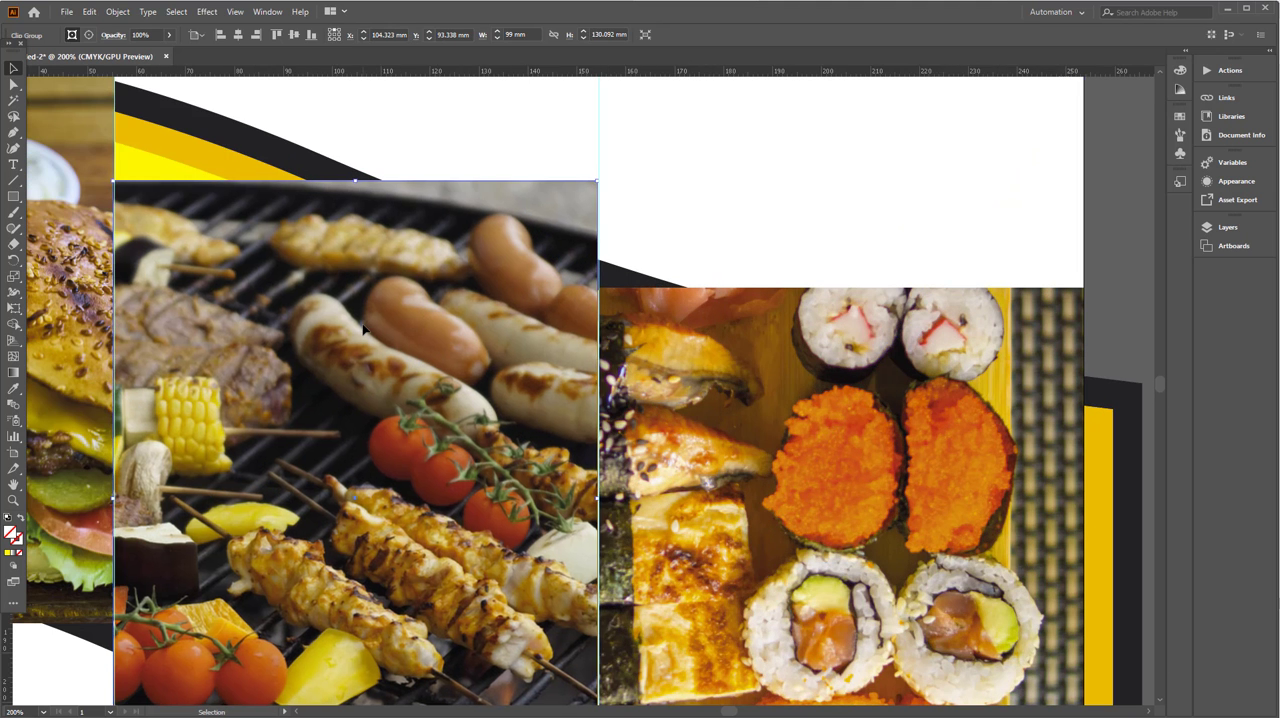
key(Right)
scroll(421, 331, down, 2)
click(575, 380)
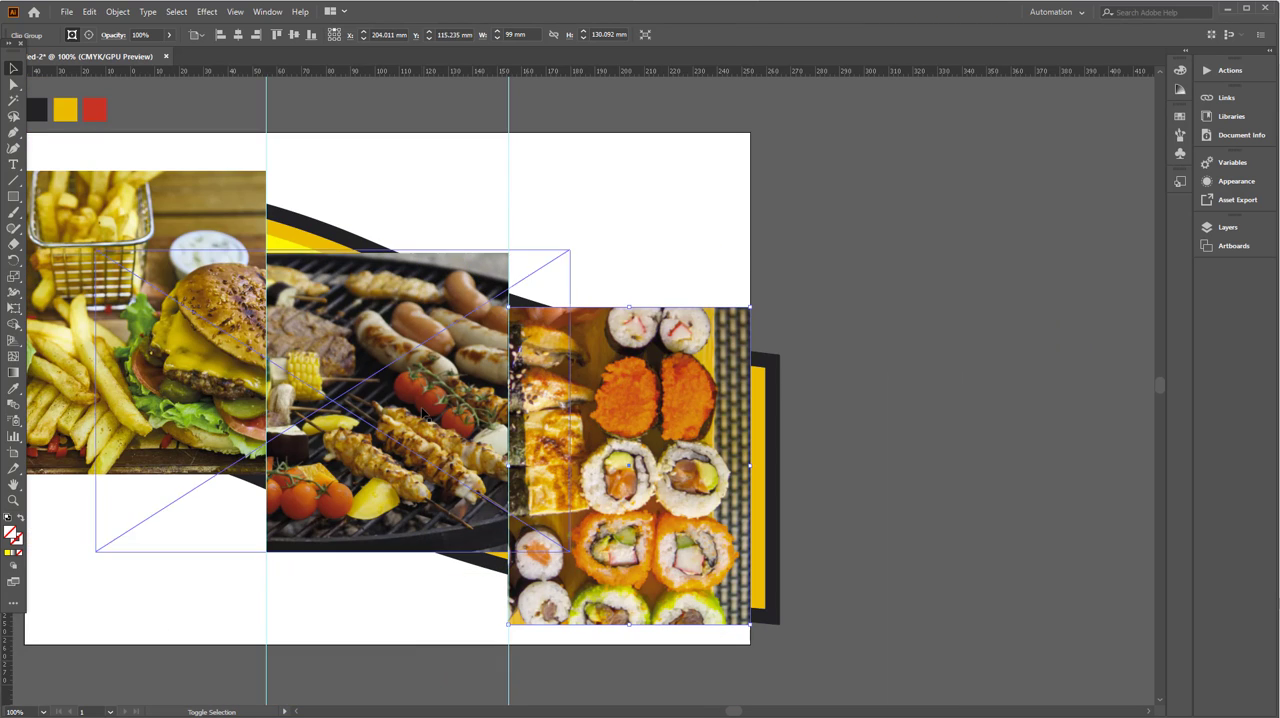
shift+click(420, 380)
shift+click(215, 350)
click(117, 11)
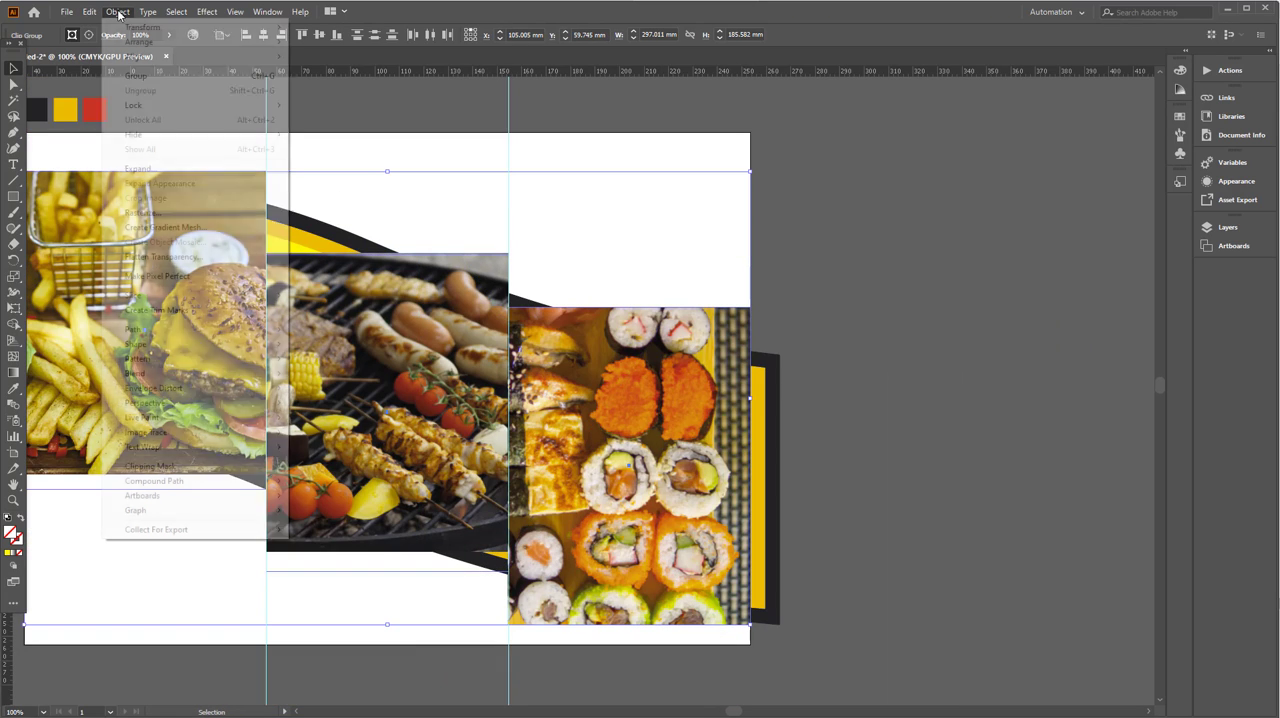
click(948, 532)
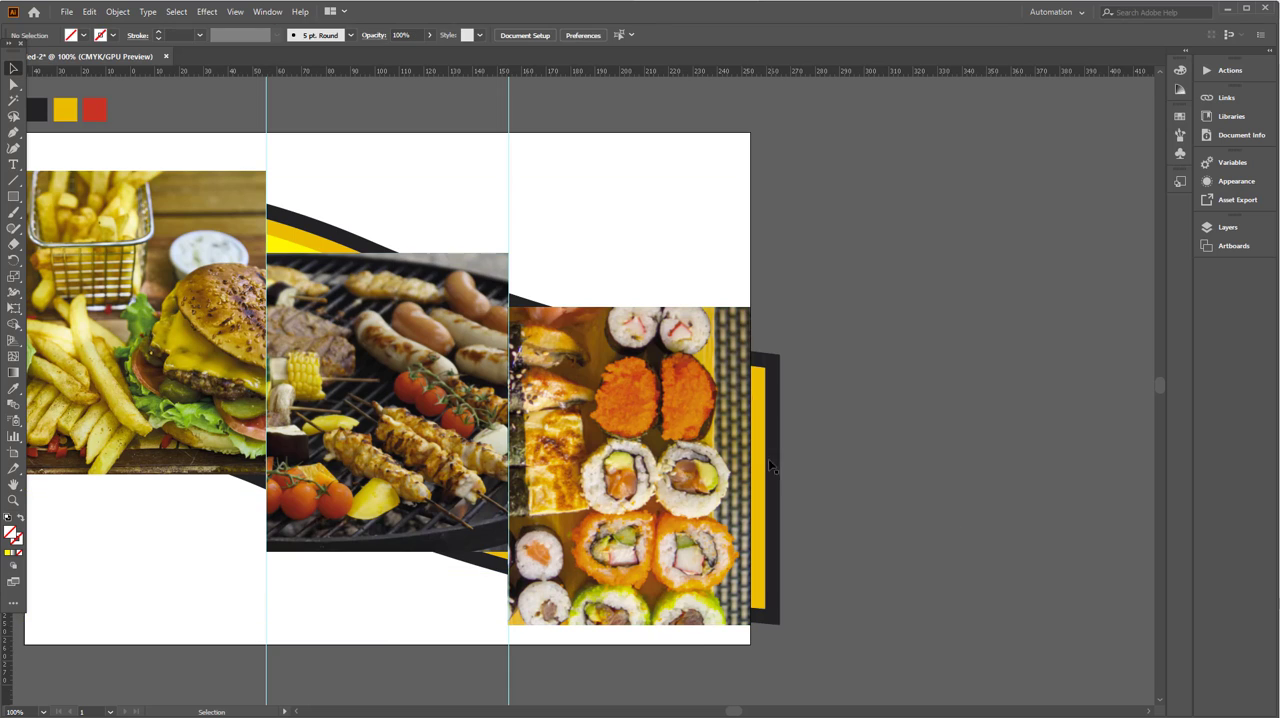
- Bring the yellow wave shape to the front and use it as a clipping mask for the three food photos
click(285, 247)
click(285, 247)
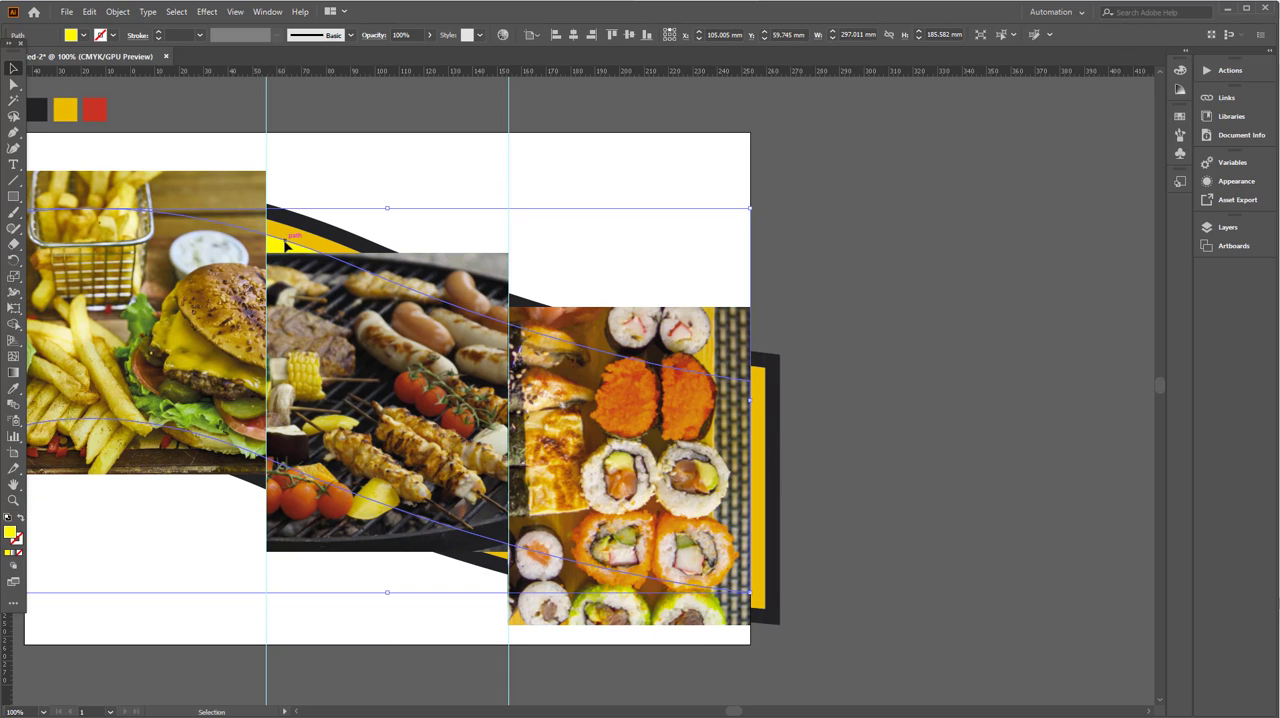
key(ctrl+shift+bracketright)
click(834, 311)
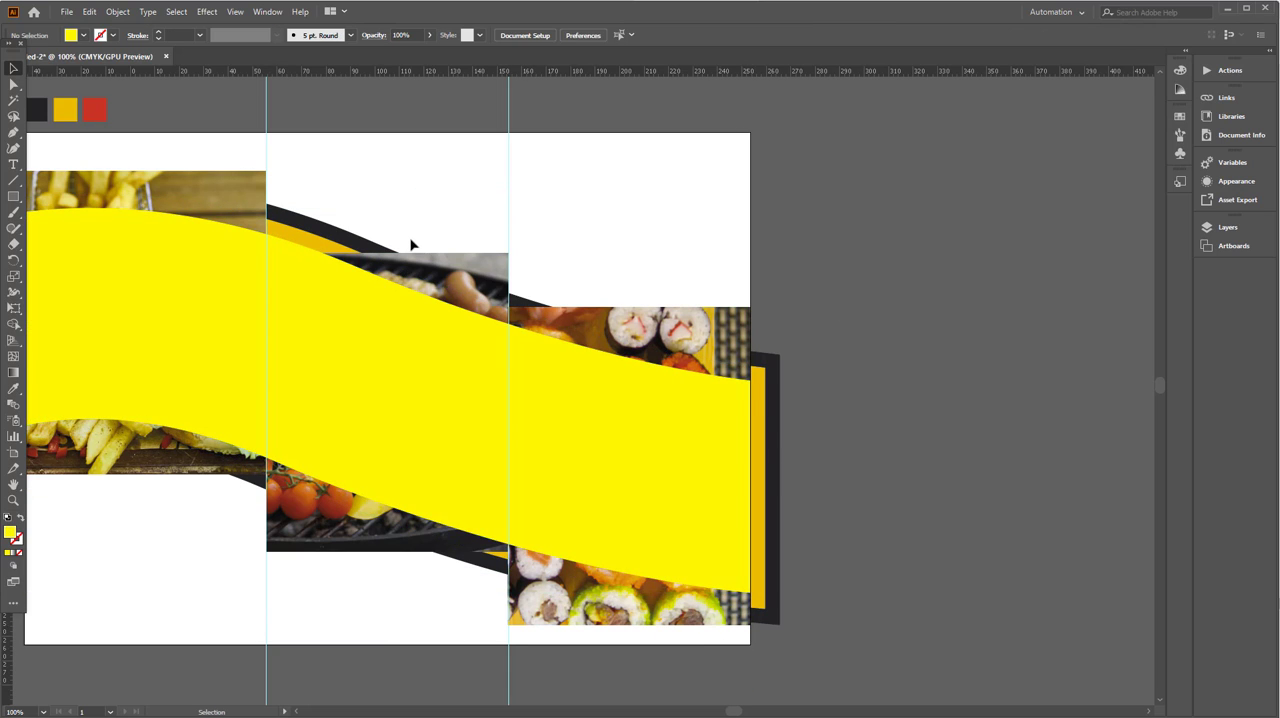
key(ctrl+a)
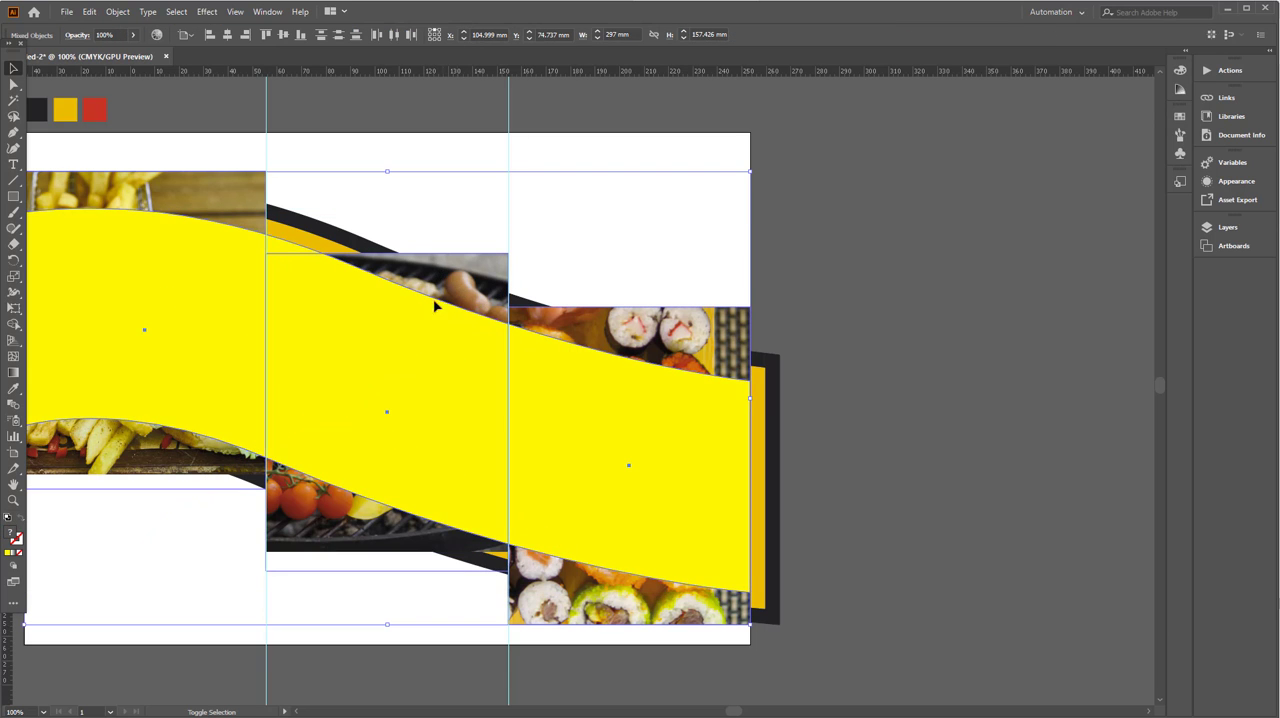
right_click(428, 308)
click(470, 422)
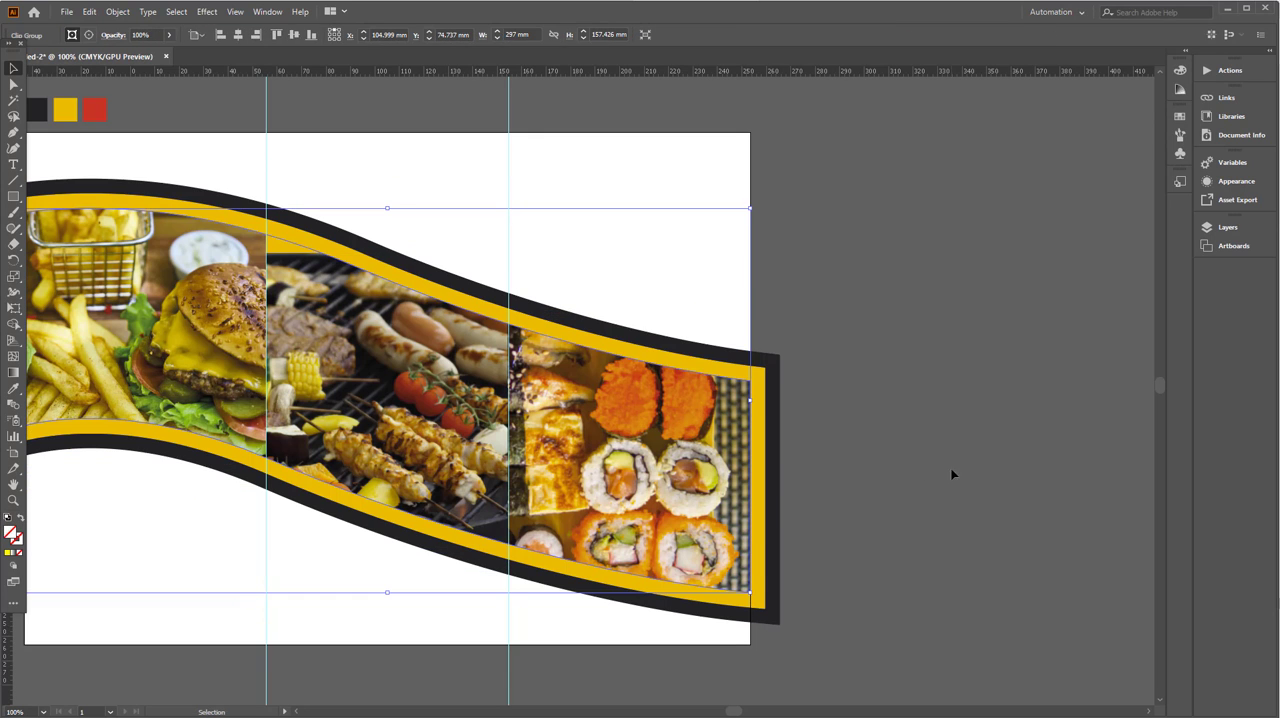
- Move the grill photo up inside the wave mask and enlarge its clipped group beyond both fold guides to fill the middle panel
double_click(330, 369)
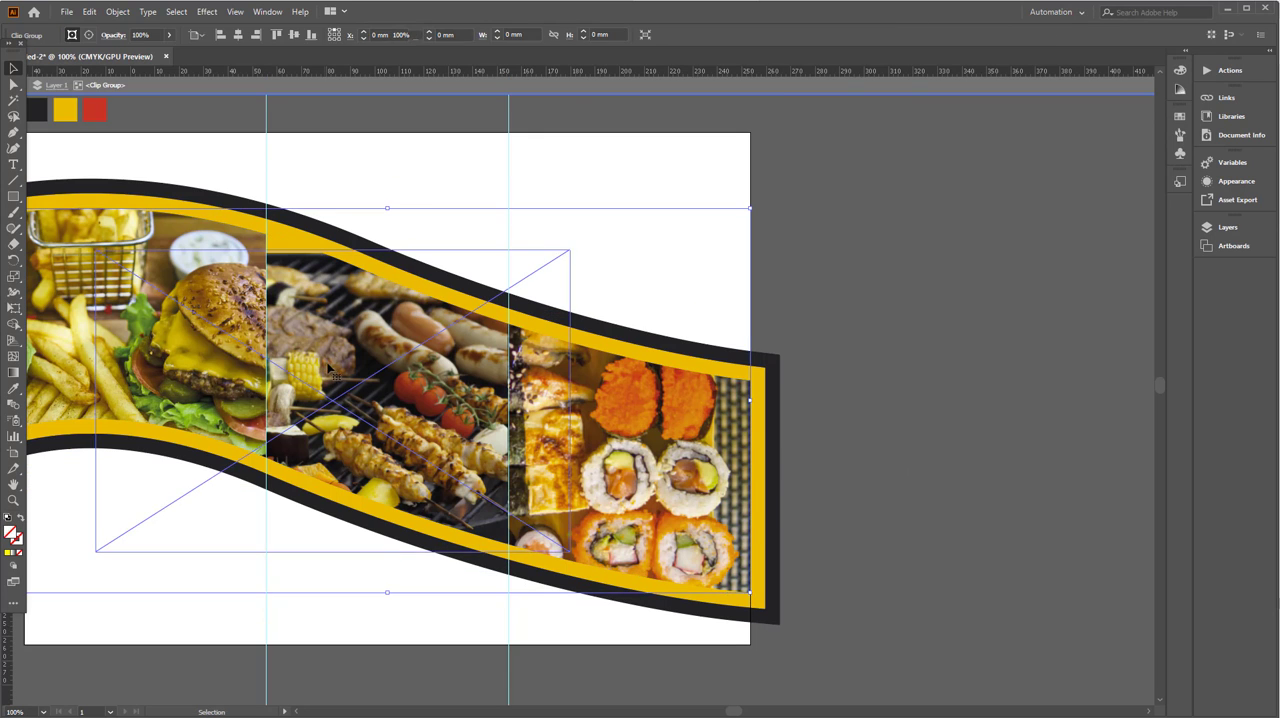
click(390, 340)
drag(379, 365, 378, 345)
double_click(880, 423)
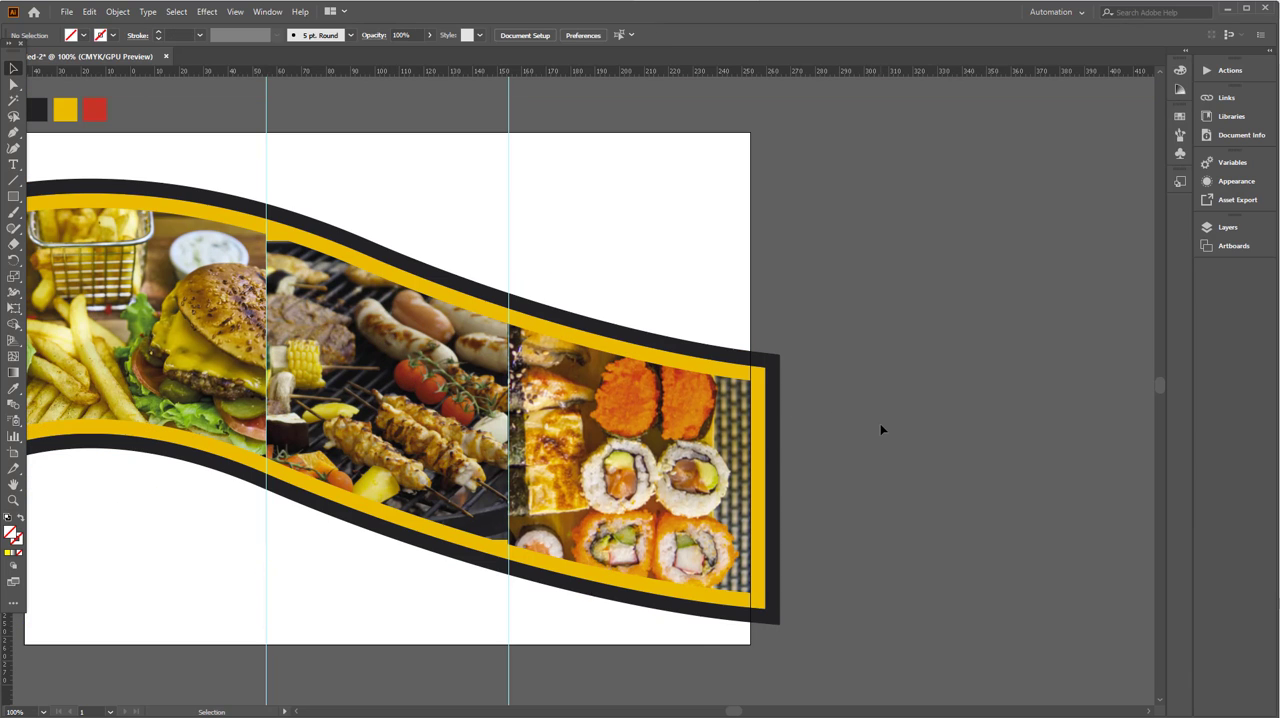
double_click(344, 386)
click(400, 406)
drag(400, 406, 393, 386)
drag(508, 547, 532, 598)
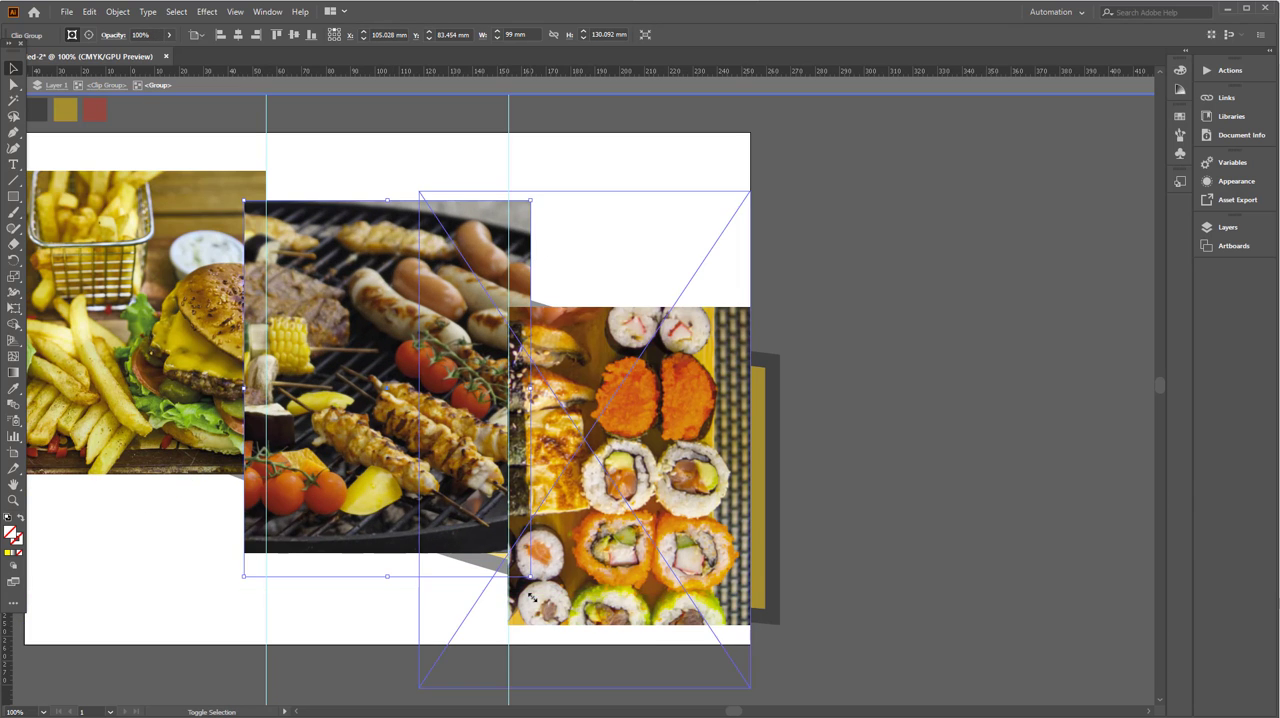
double_click(933, 562)
- Draw a background rectangle about 297 by 210 mm over the artboard, fill it with the black swatch colour and send it to the back
drag(453, 431, 548, 461)
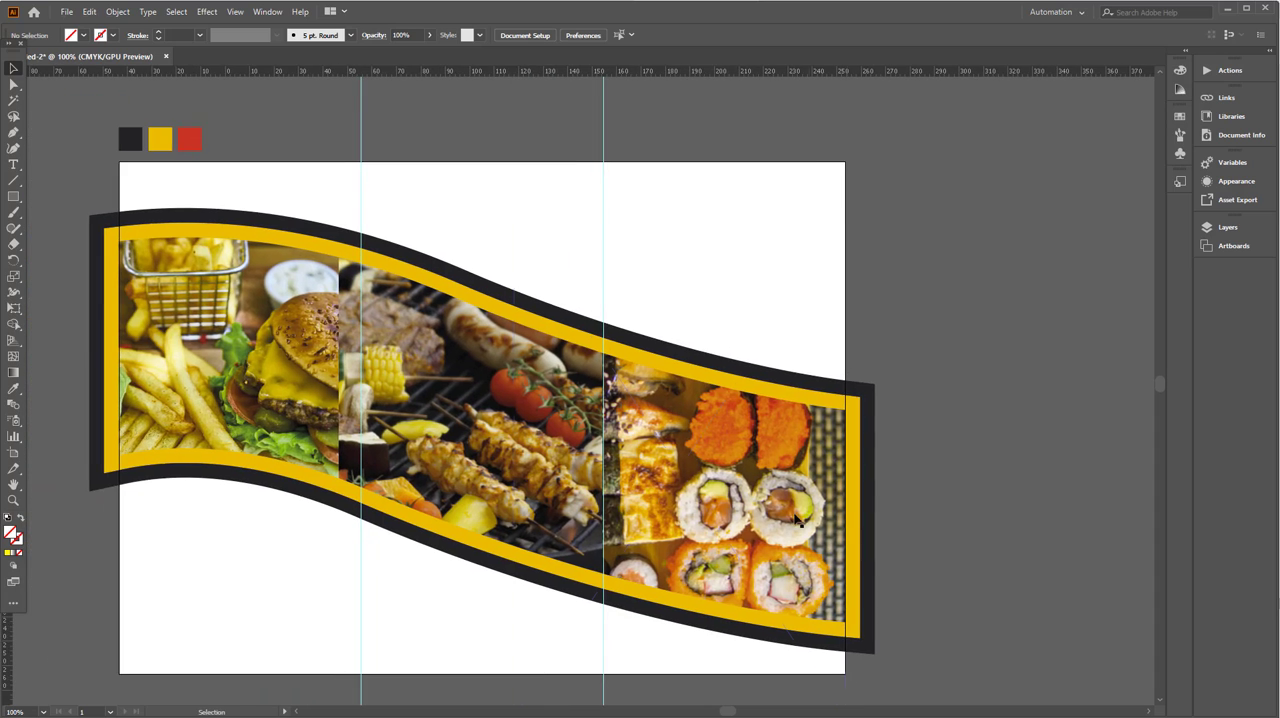
drag(394, 424, 556, 451)
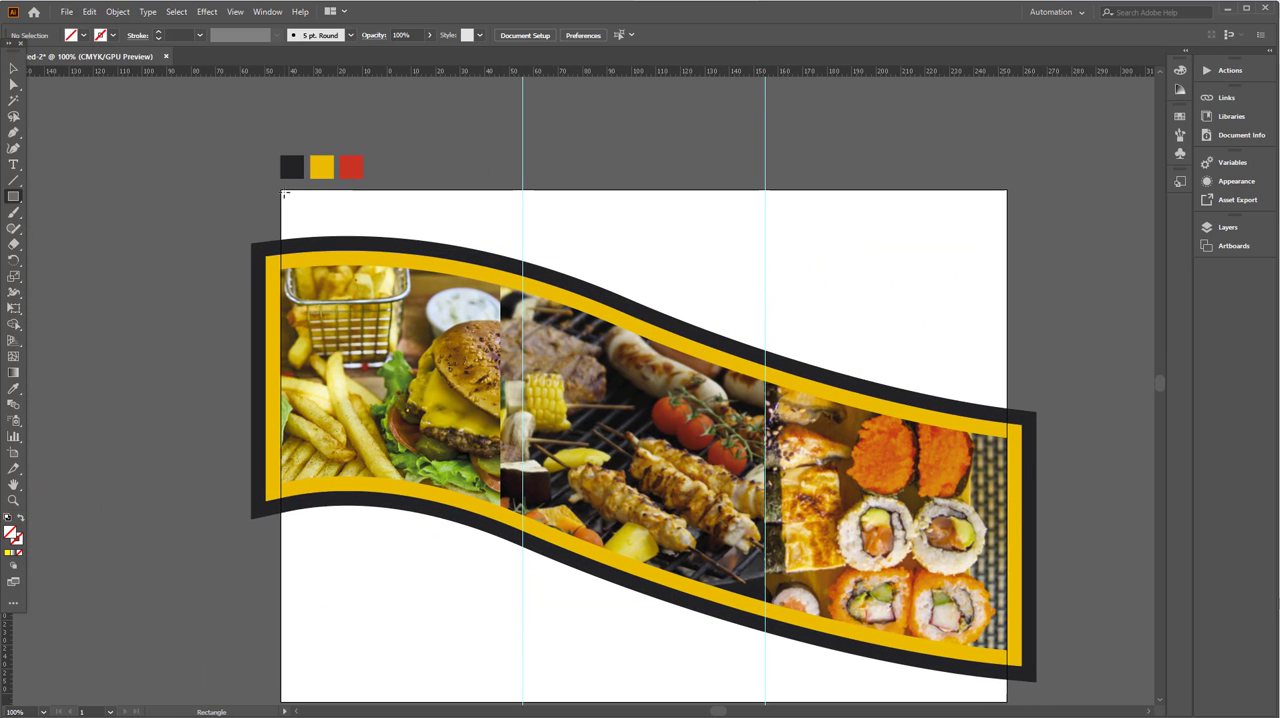
drag(284, 194, 1006, 700)
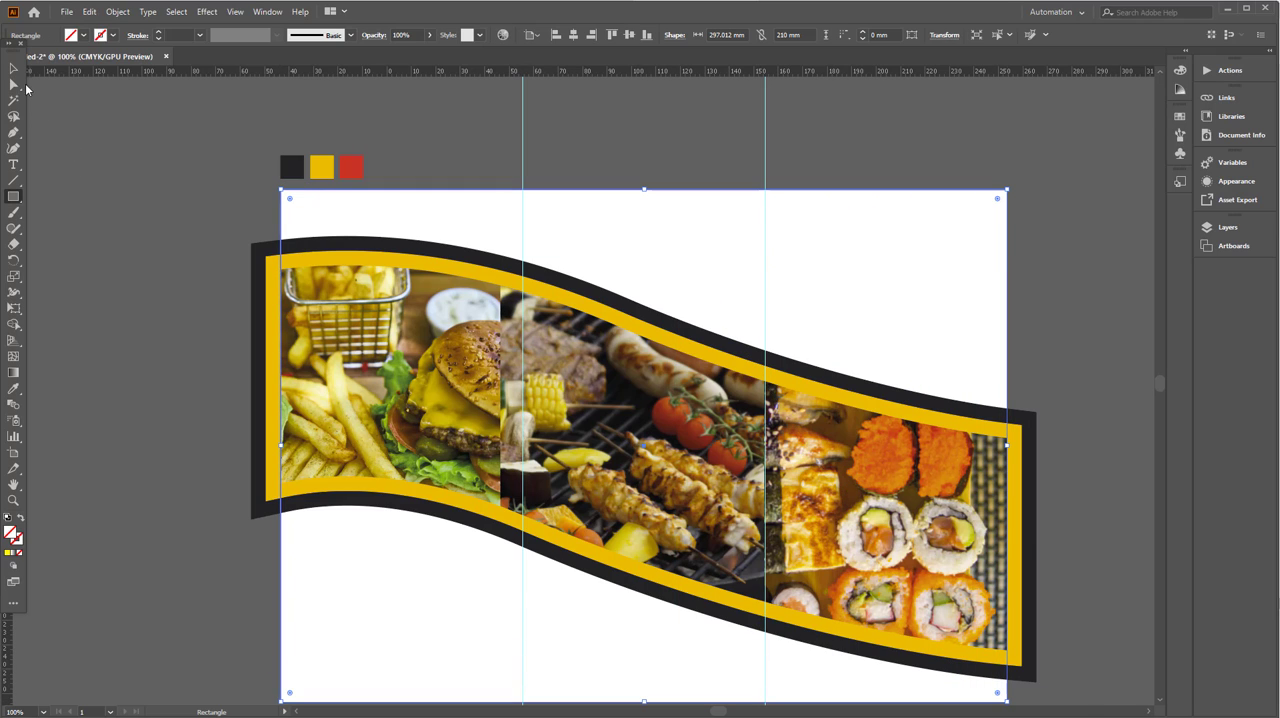
key(v)
click(19, 390)
click(292, 167)
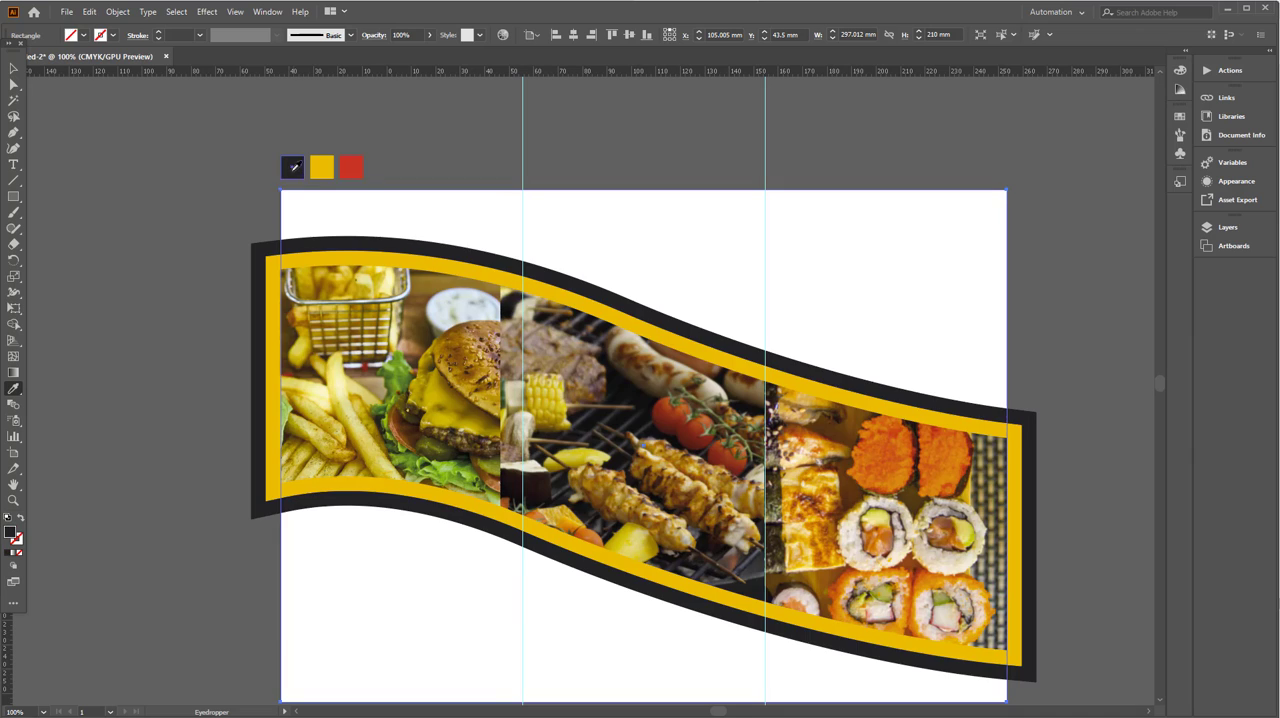
key(v)
key(ctrl+shift+bracketleft)
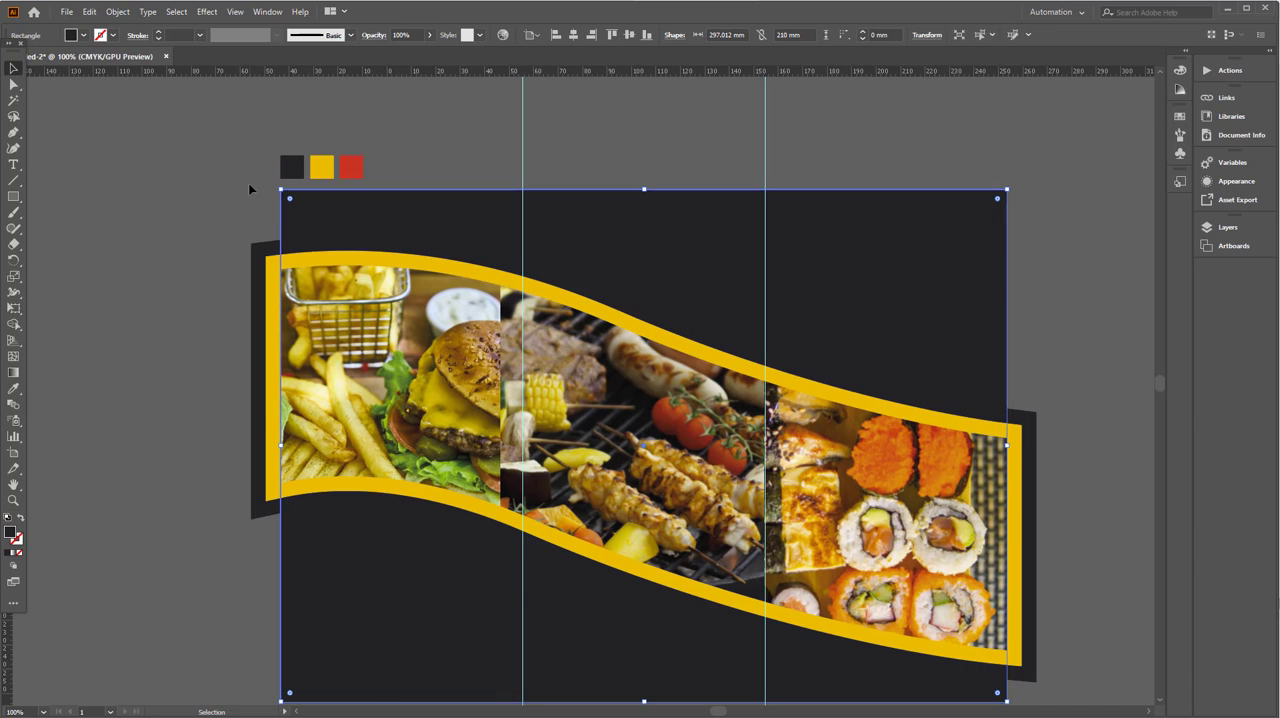
click(180, 303)
- Lighten the fill of the outer dark wave band slightly so it differs from the background
click(262, 256)
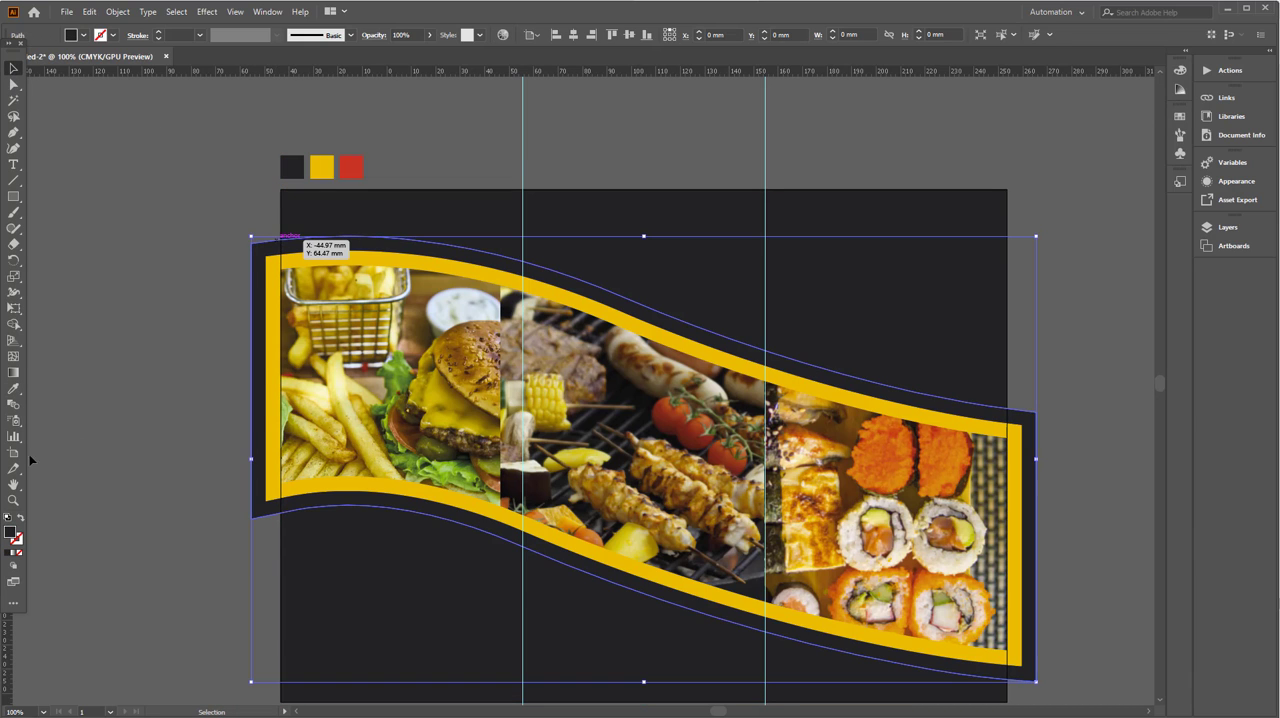
double_click(11, 532)
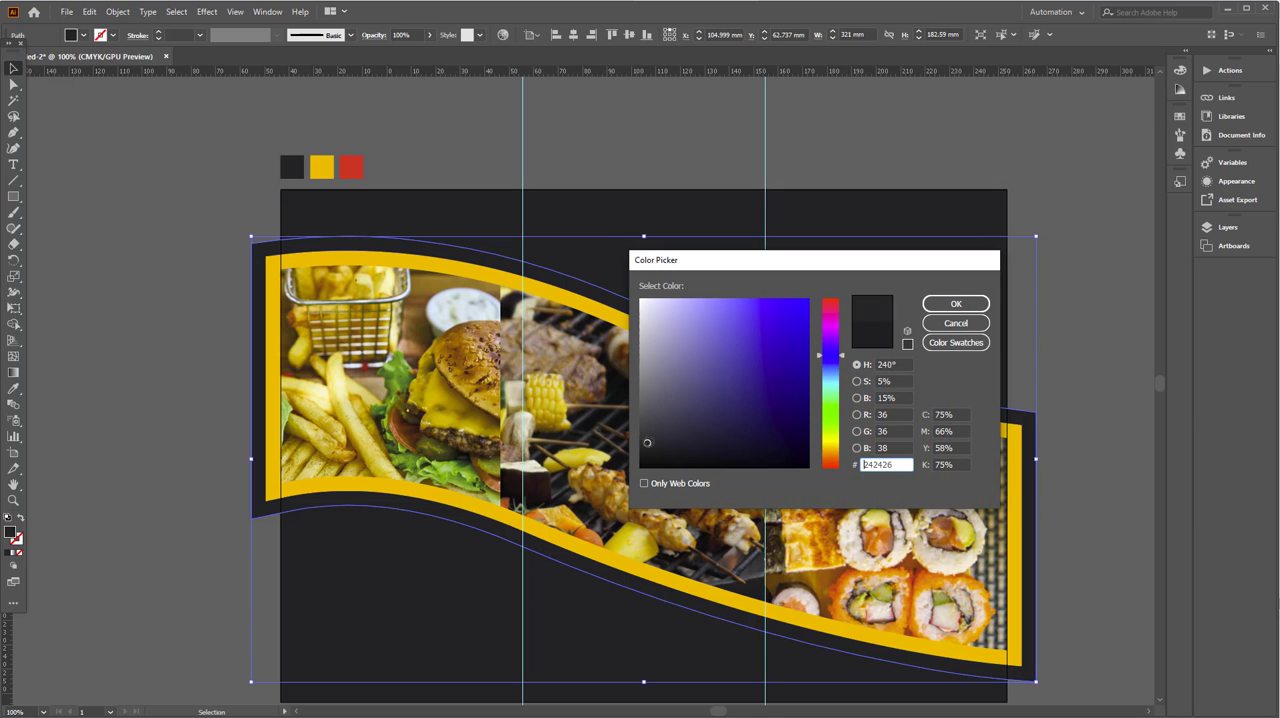
drag(647, 442, 647, 436)
click(955, 303)
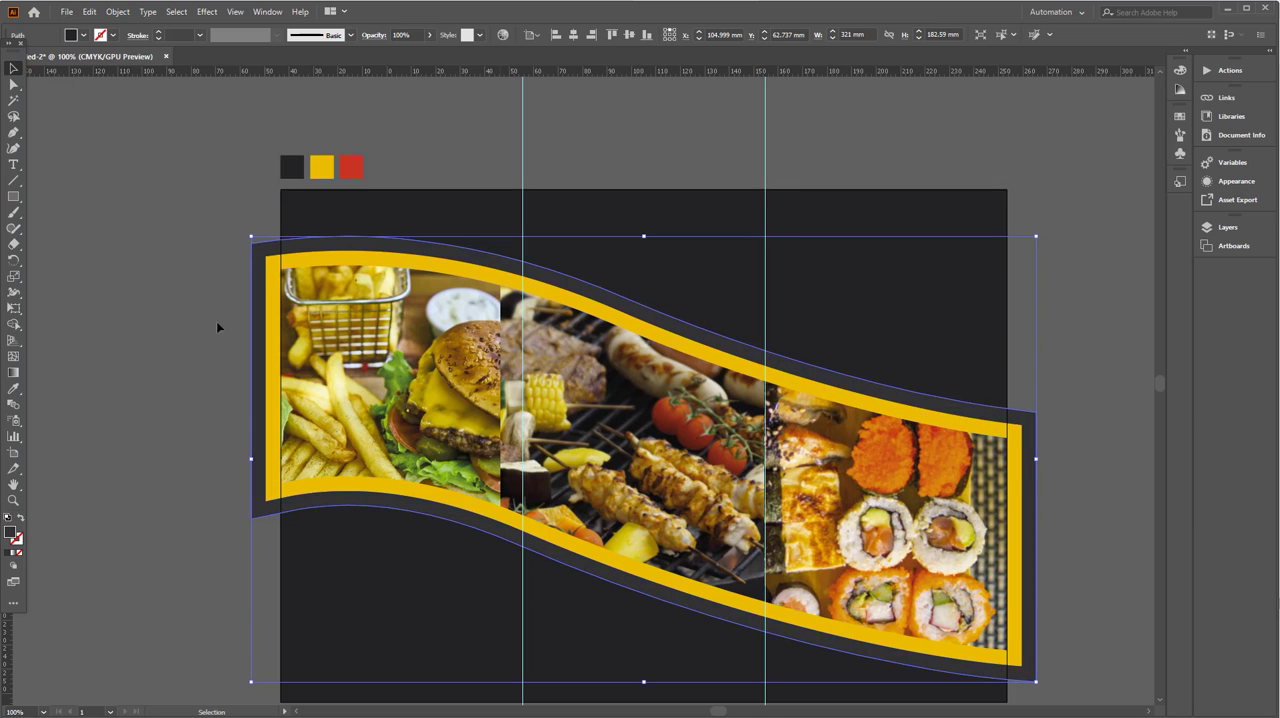
click(142, 293)
- Add the text "Adobe Tutorial" in the upper part of the right panel
drag(513, 371, 488, 384)
click(594, 444)
drag(594, 442, 574, 454)
click(42, 241)
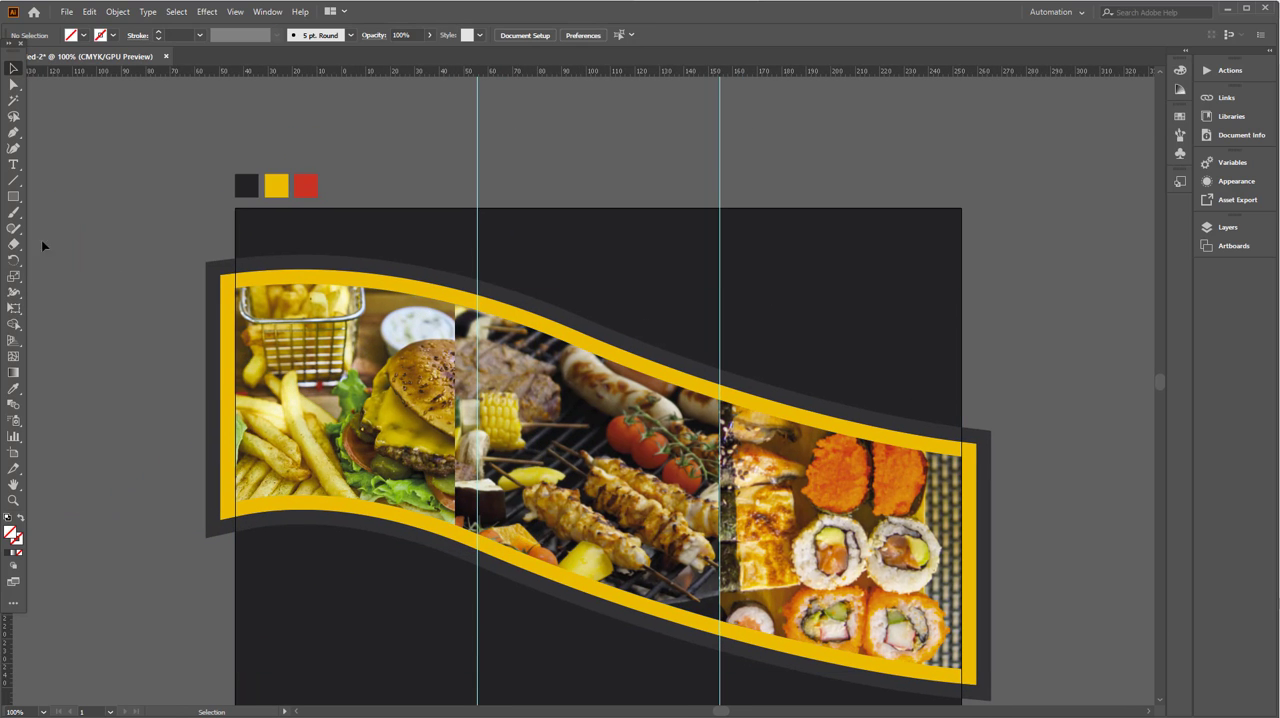
click(12, 167)
click(738, 262)
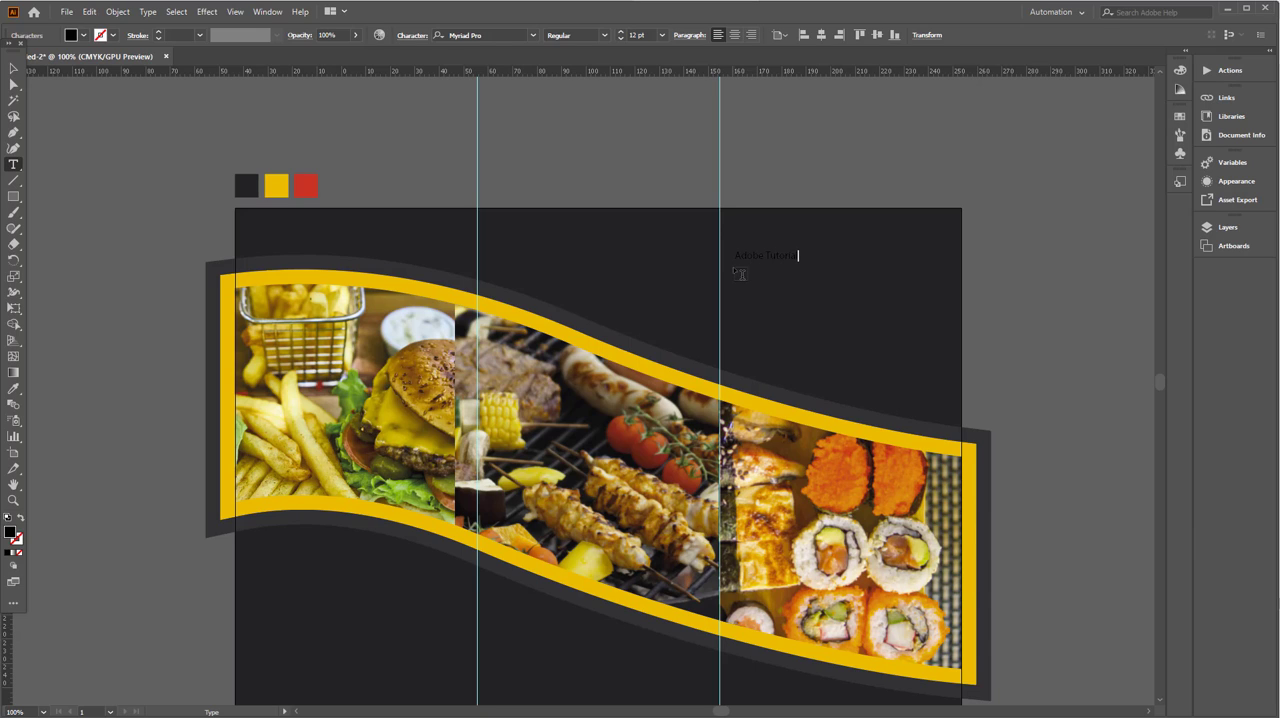
- Set the whole title text to the Akrobat font with a white fill
key(ctrl+a)
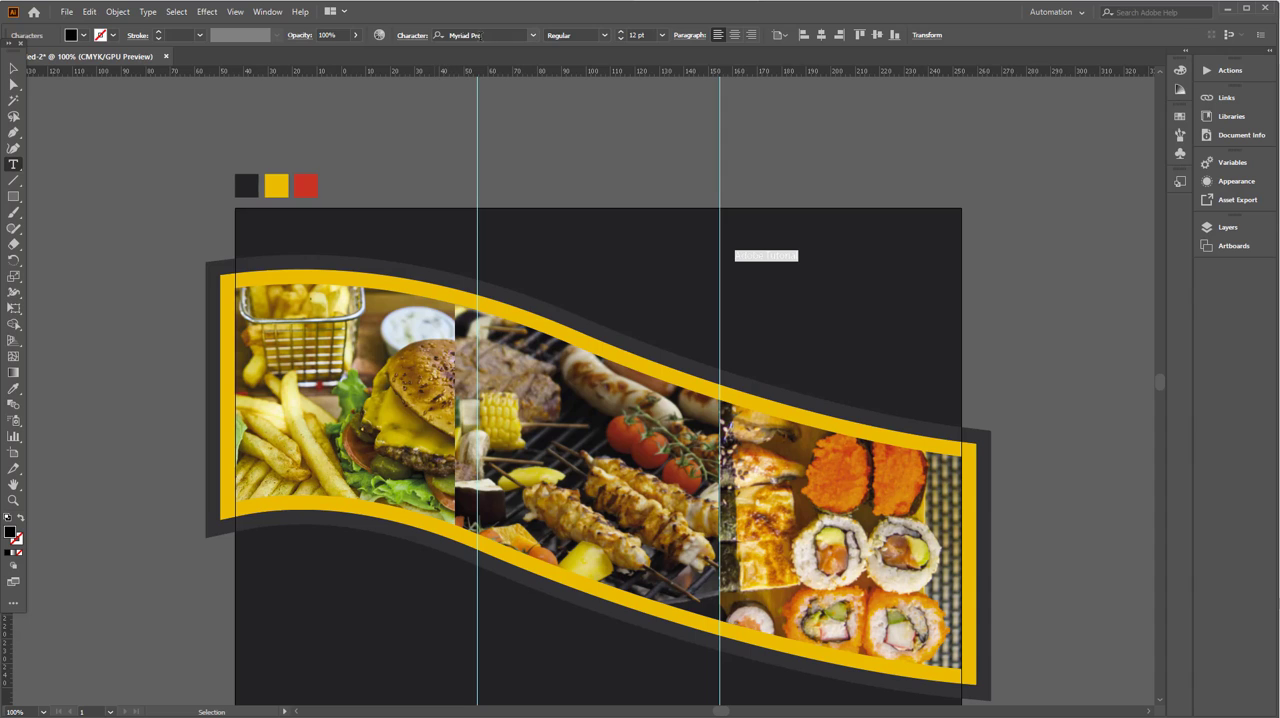
click(480, 36)
text(akro)
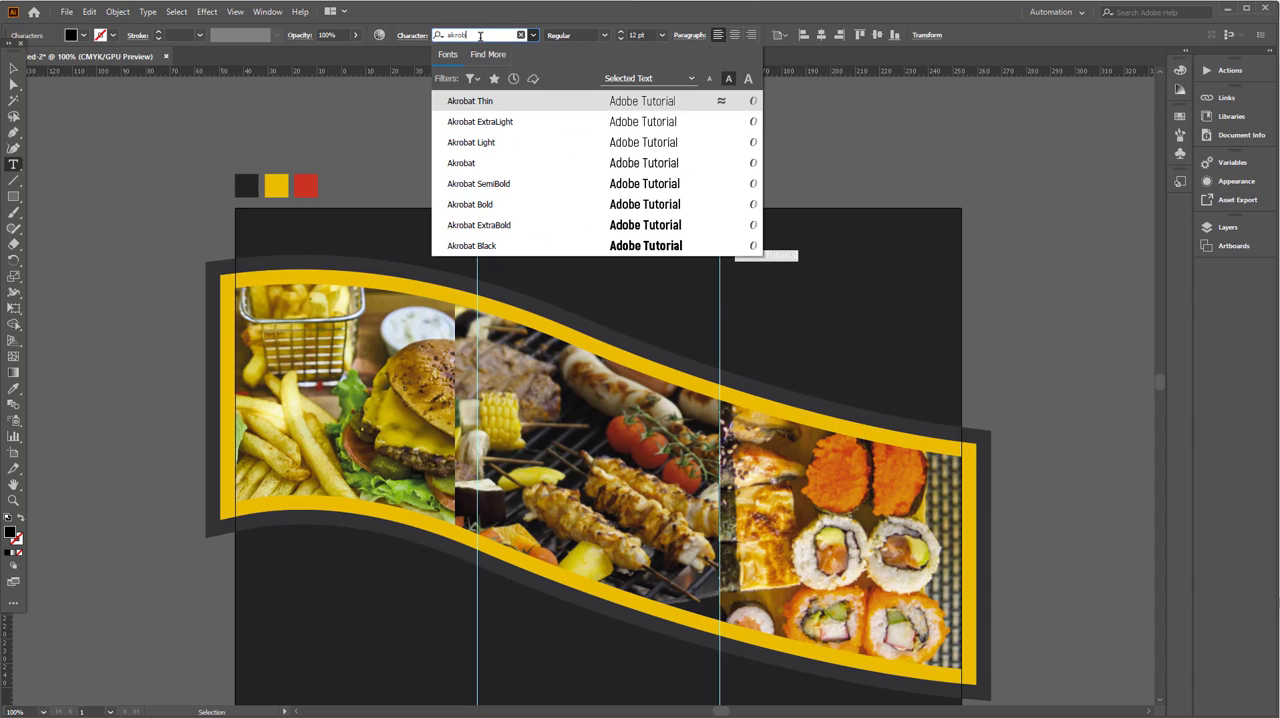
text(b)
click(482, 163)
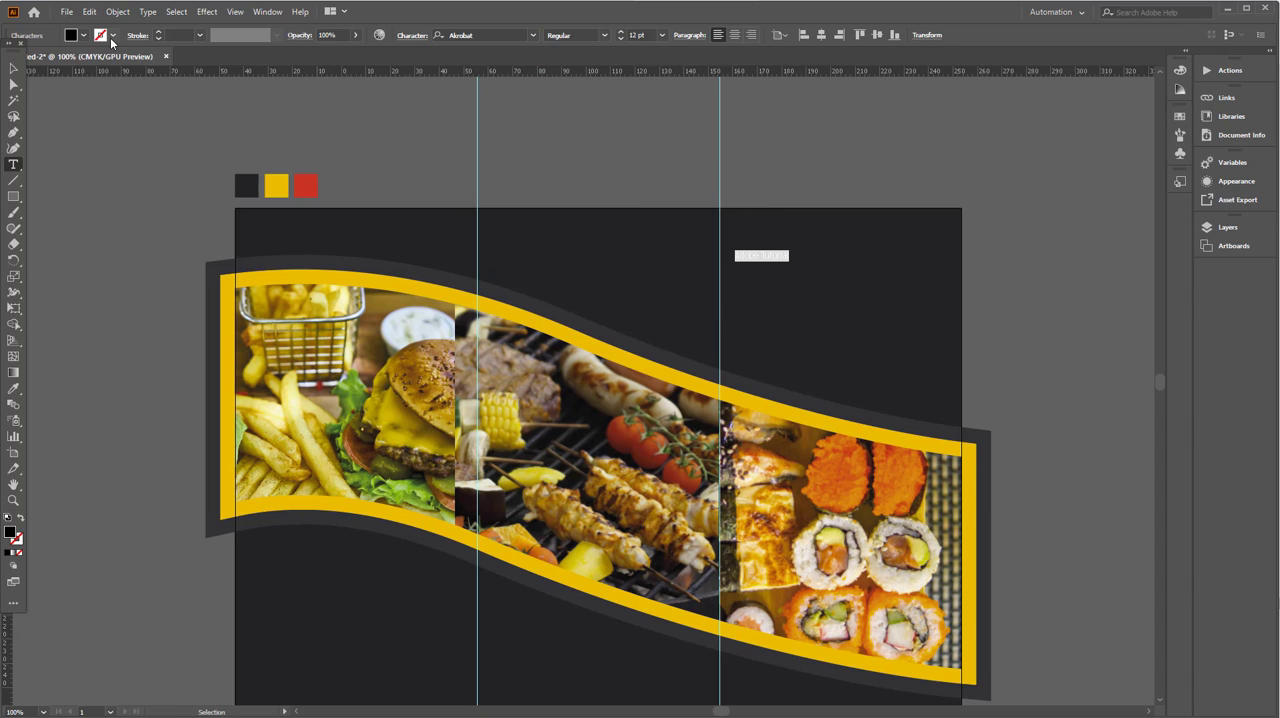
click(84, 37)
click(31, 58)
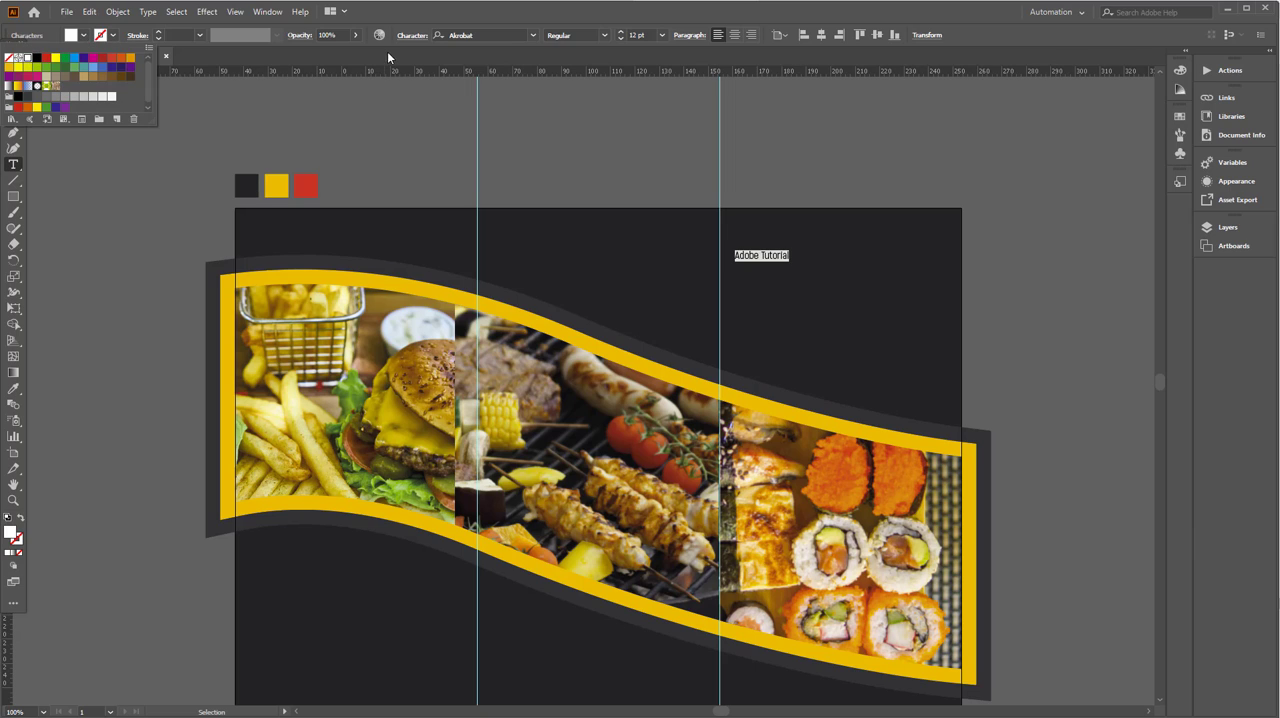
- Set the title to 31 pt, all caps and the Bold style
click(622, 32)
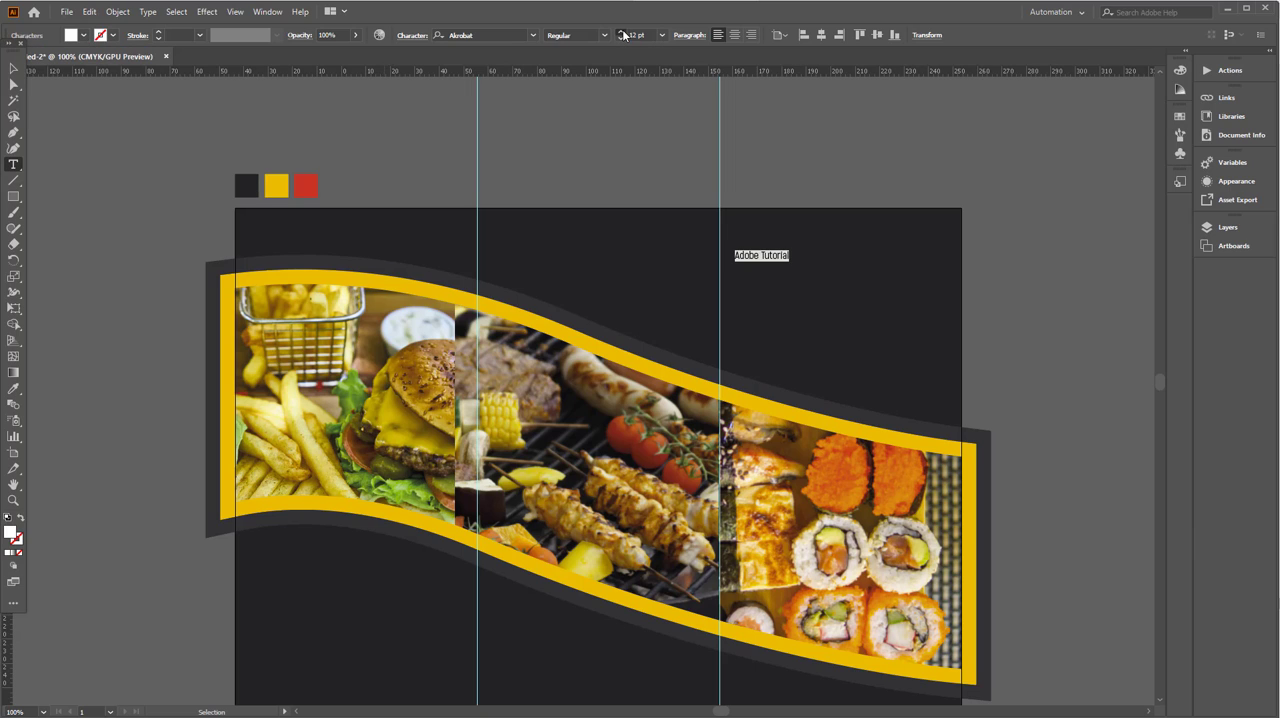
click(622, 34)
click(10, 70)
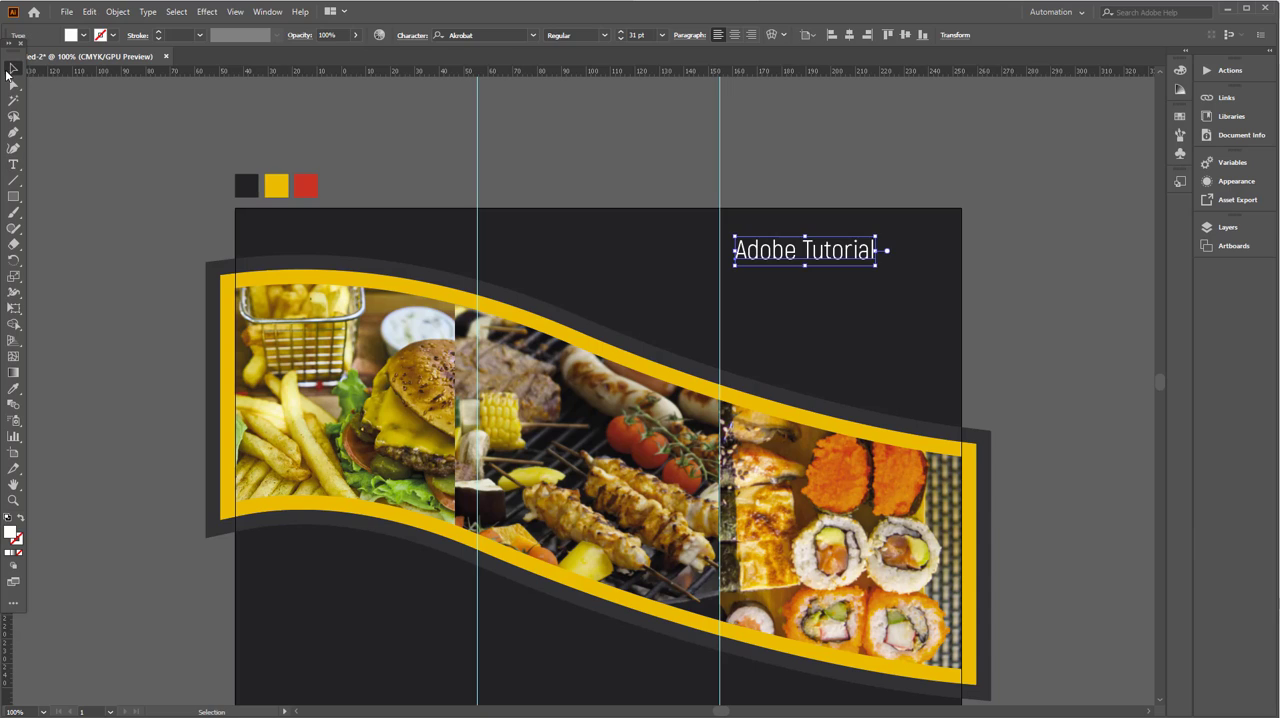
click(421, 40)
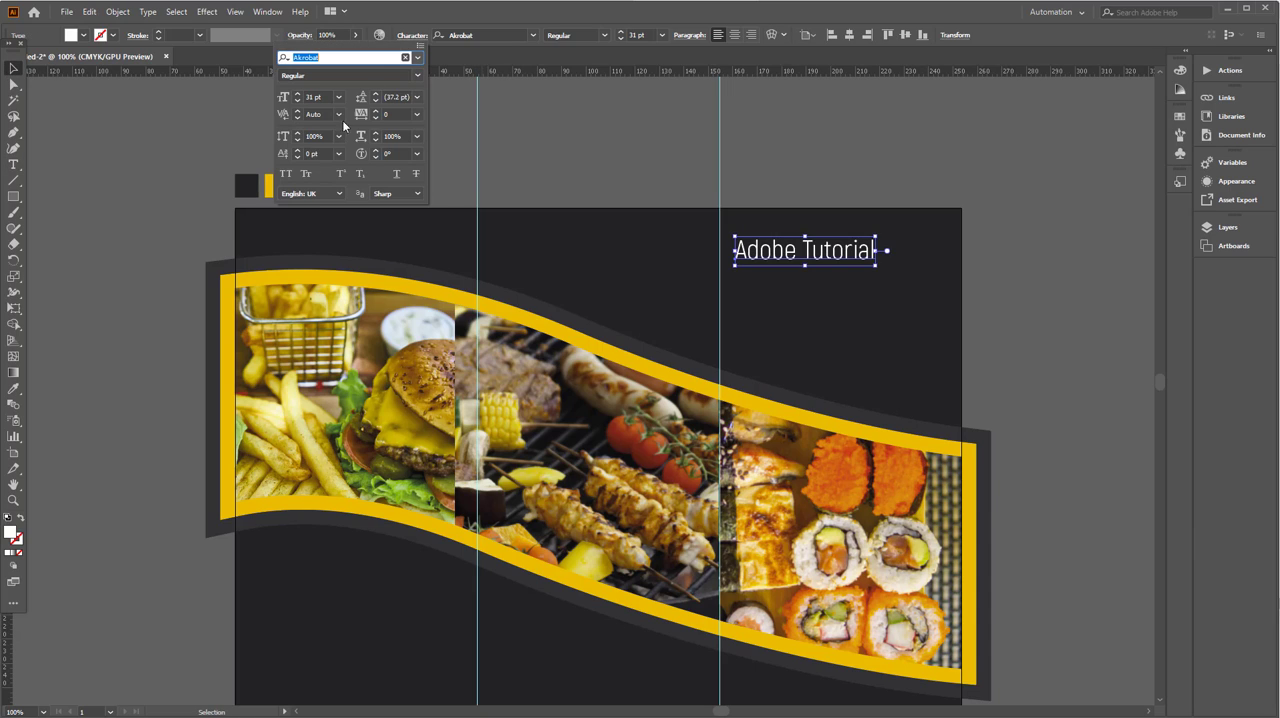
click(286, 173)
click(18, 71)
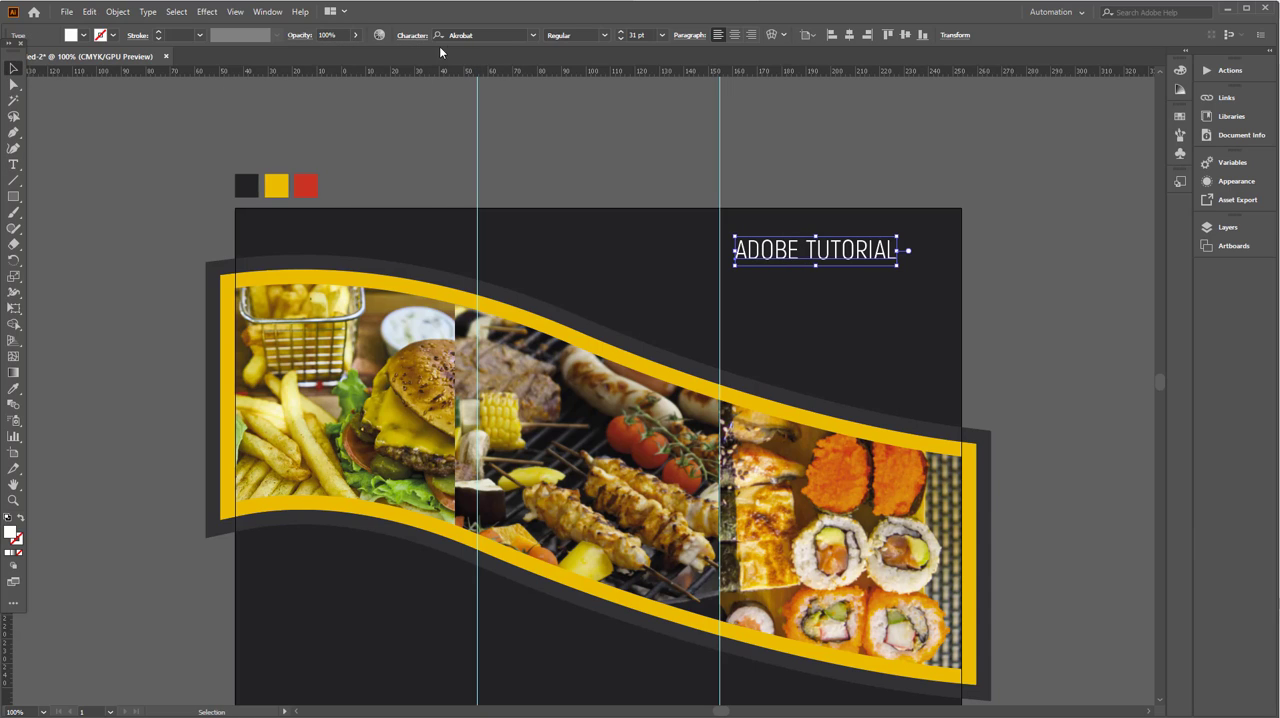
click(581, 35)
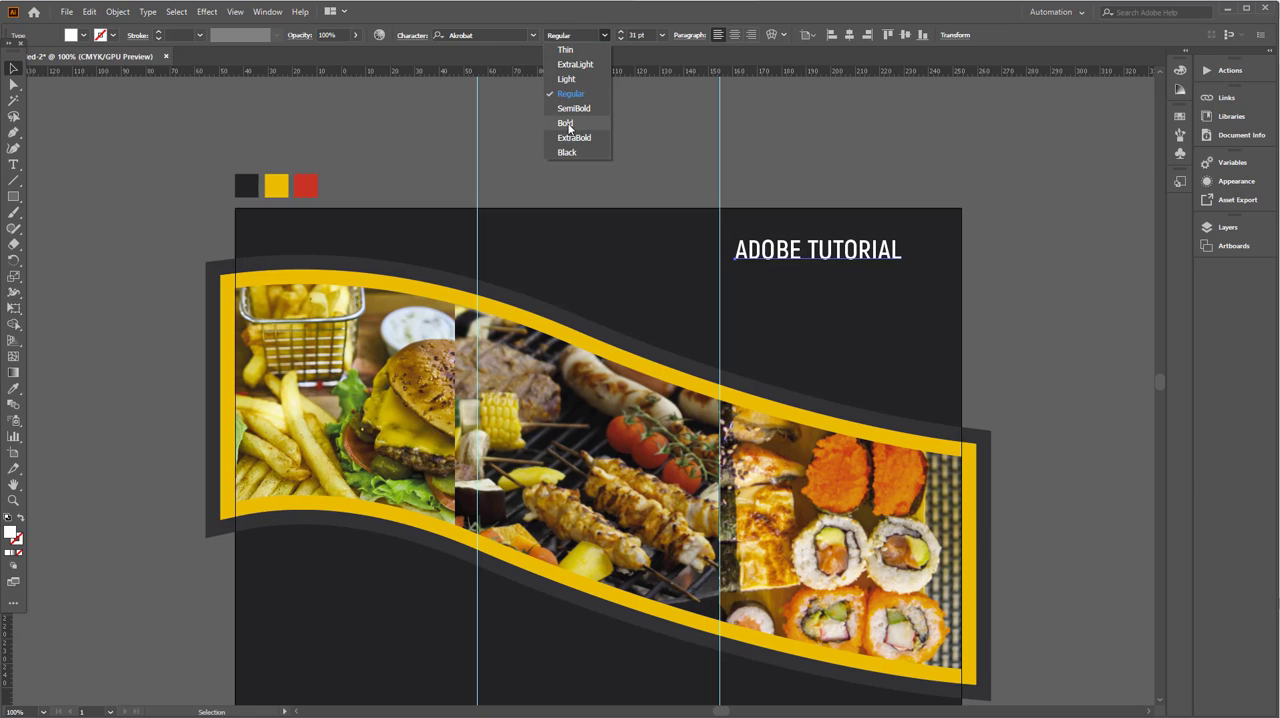
click(570, 127)
- Scale the ADOBE TUTORIAL title down to about 24 pt and shift it right to leave room for a logo
key(ctrl+plus)
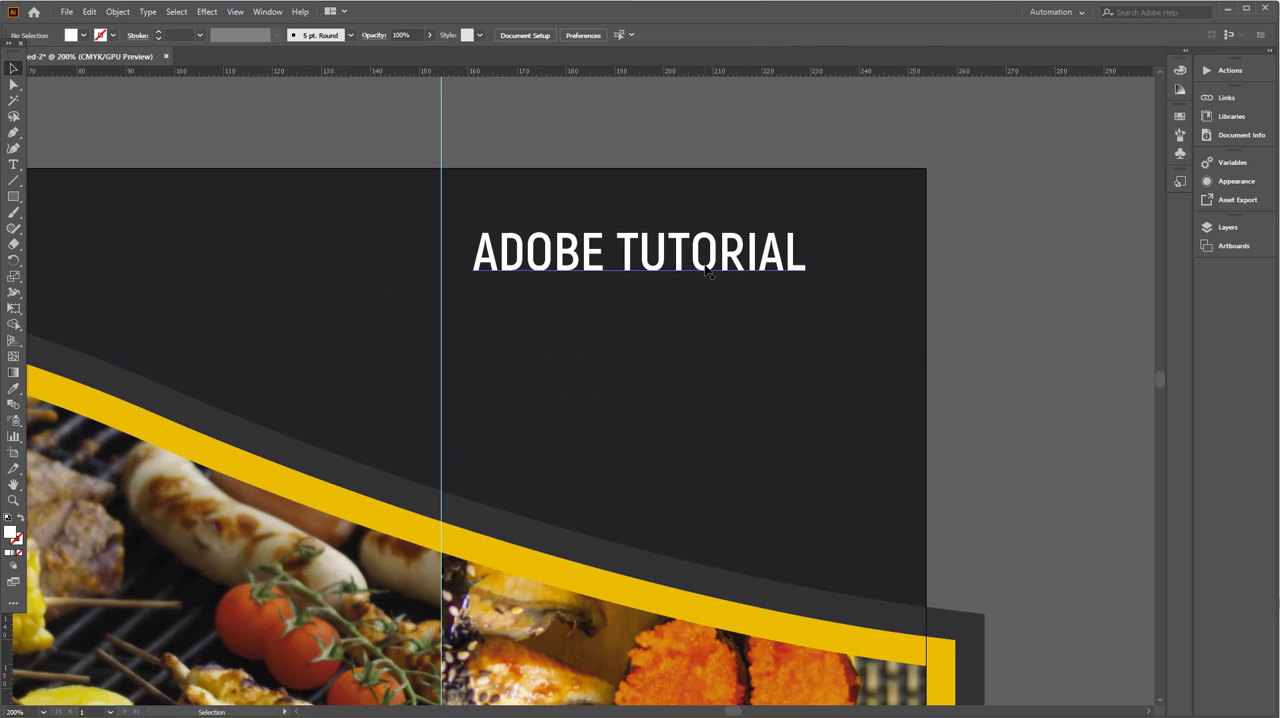
drag(472, 225, 551, 239)
drag(675, 258, 702, 258)
click(966, 380)
drag(869, 389, 875, 363)
drag(754, 322, 766, 380)
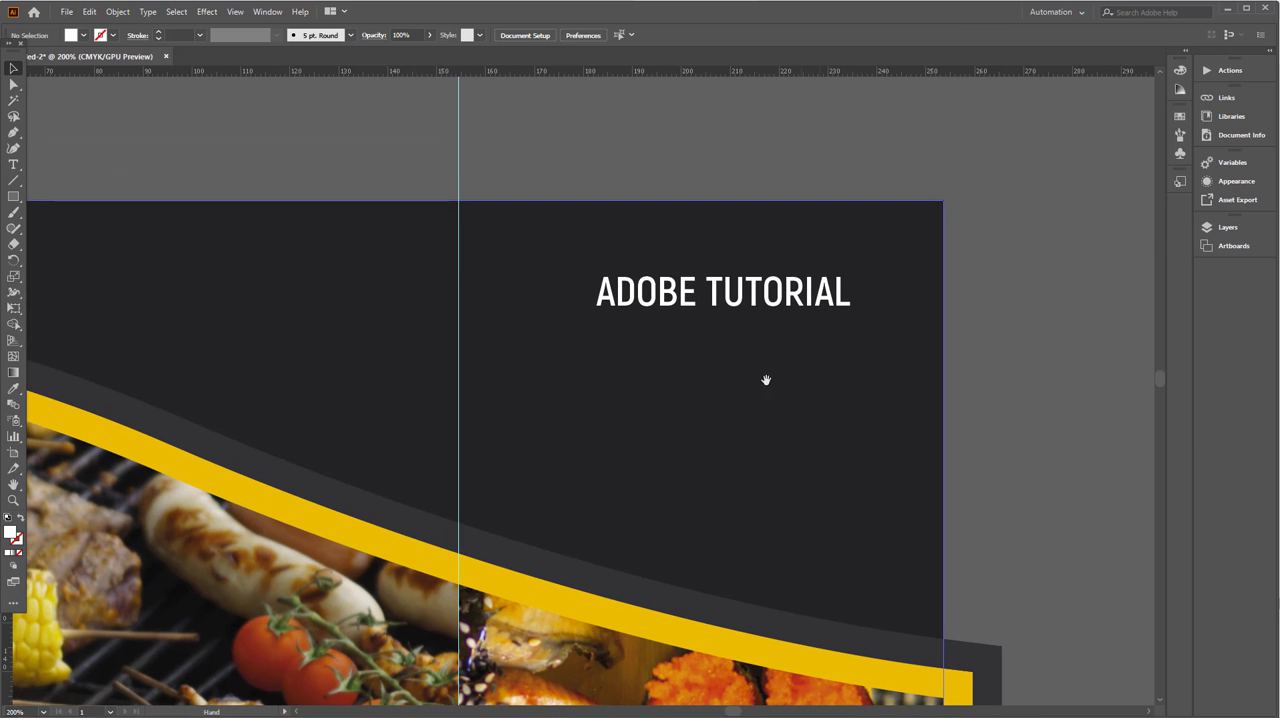
- Place the linked logo image Untitled-1.jpg beside the right panel's title and move the title closer to the logo
click(66, 11)
click(236, 230)
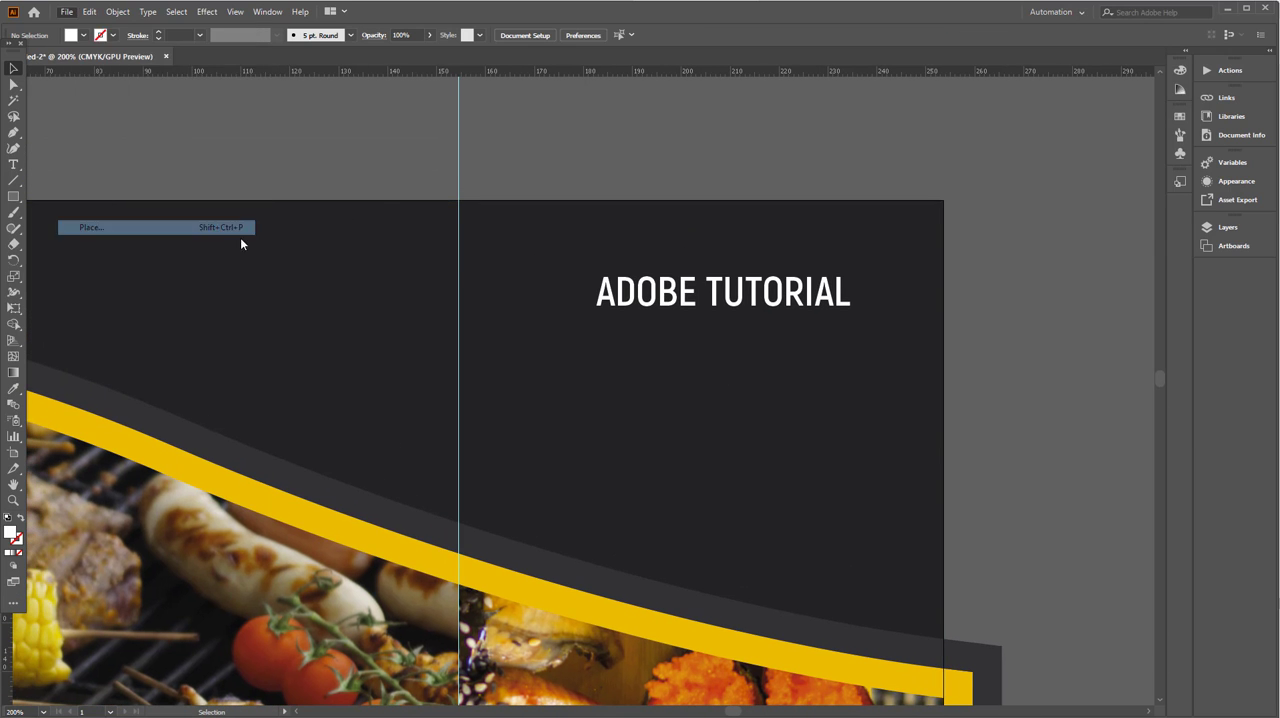
scroll(280, 255, down, 2)
click(663, 400)
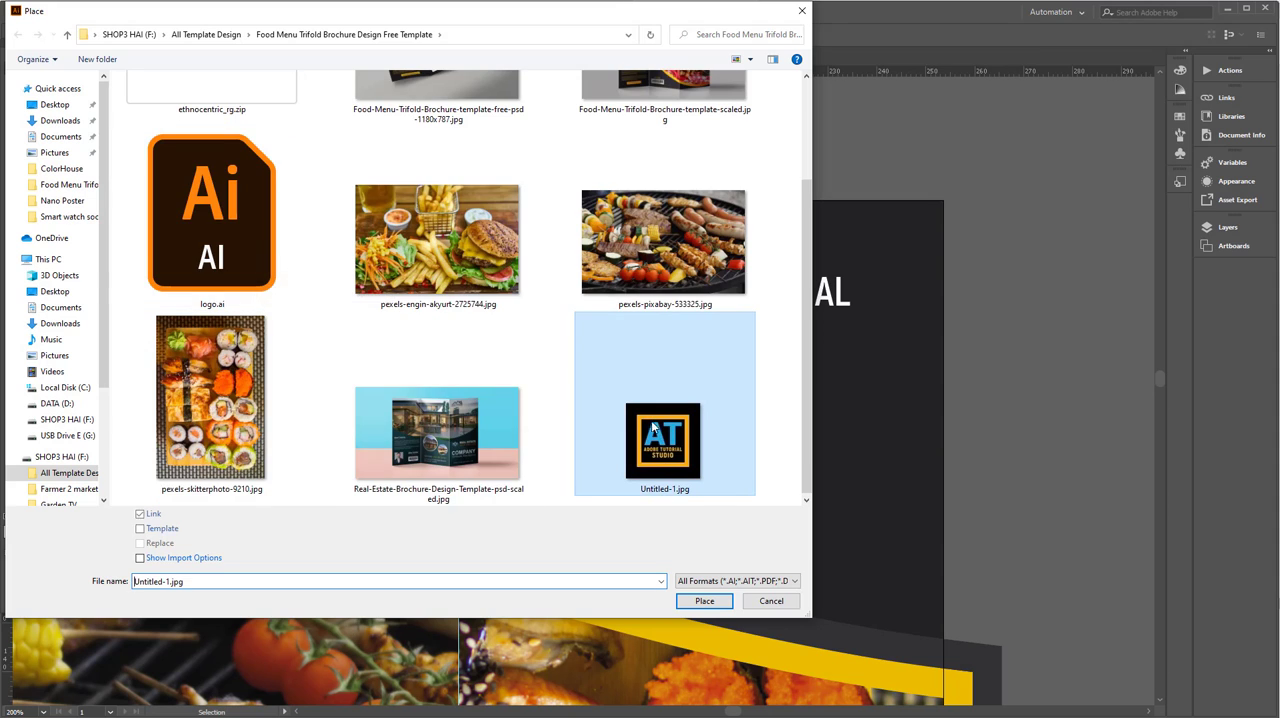
click(704, 600)
click(486, 242)
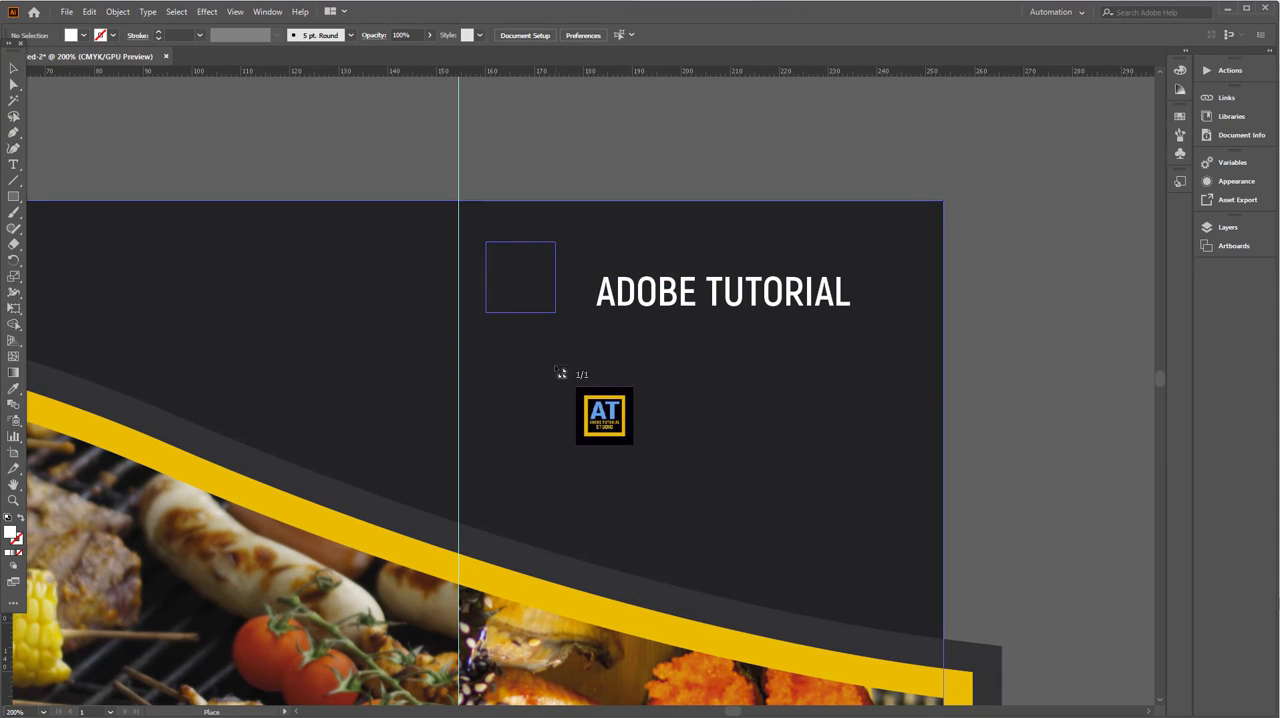
drag(656, 294, 626, 294)
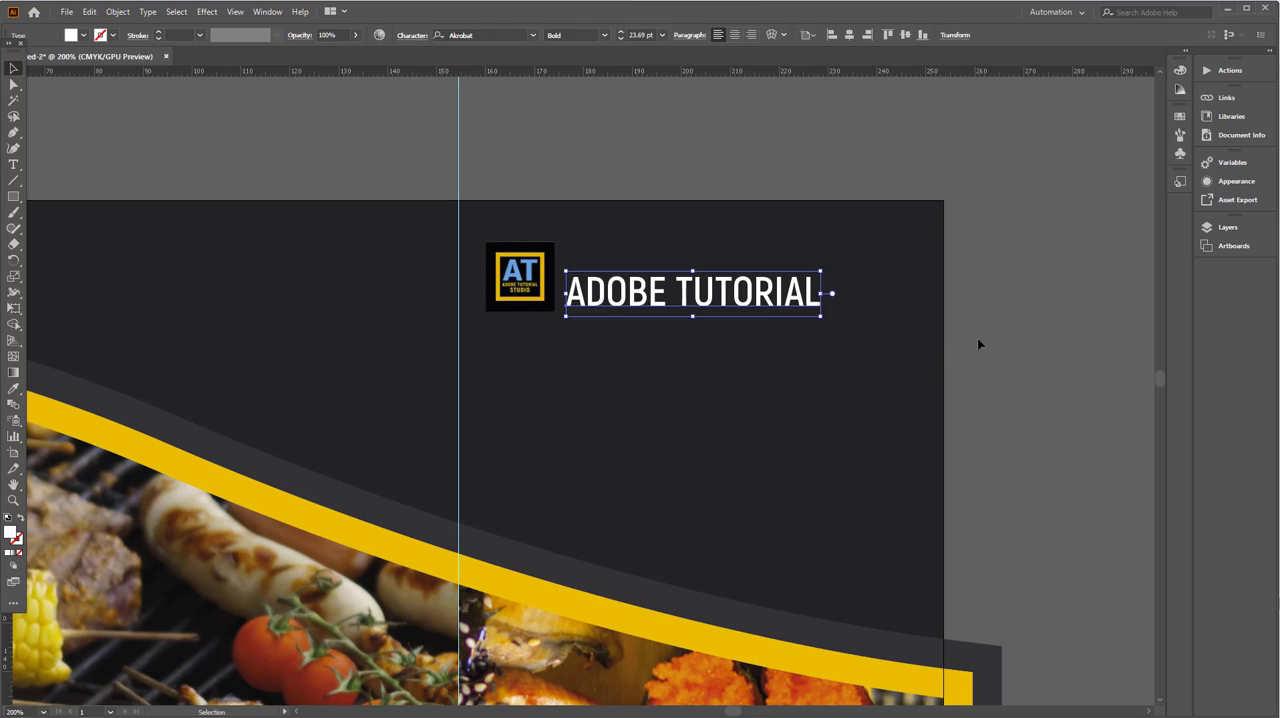
click(978, 338)
- Duplicate the ADOBE TUTORIAL title below itself and replace the copy's text with KFC FOOD
drag(771, 342, 636, 316)
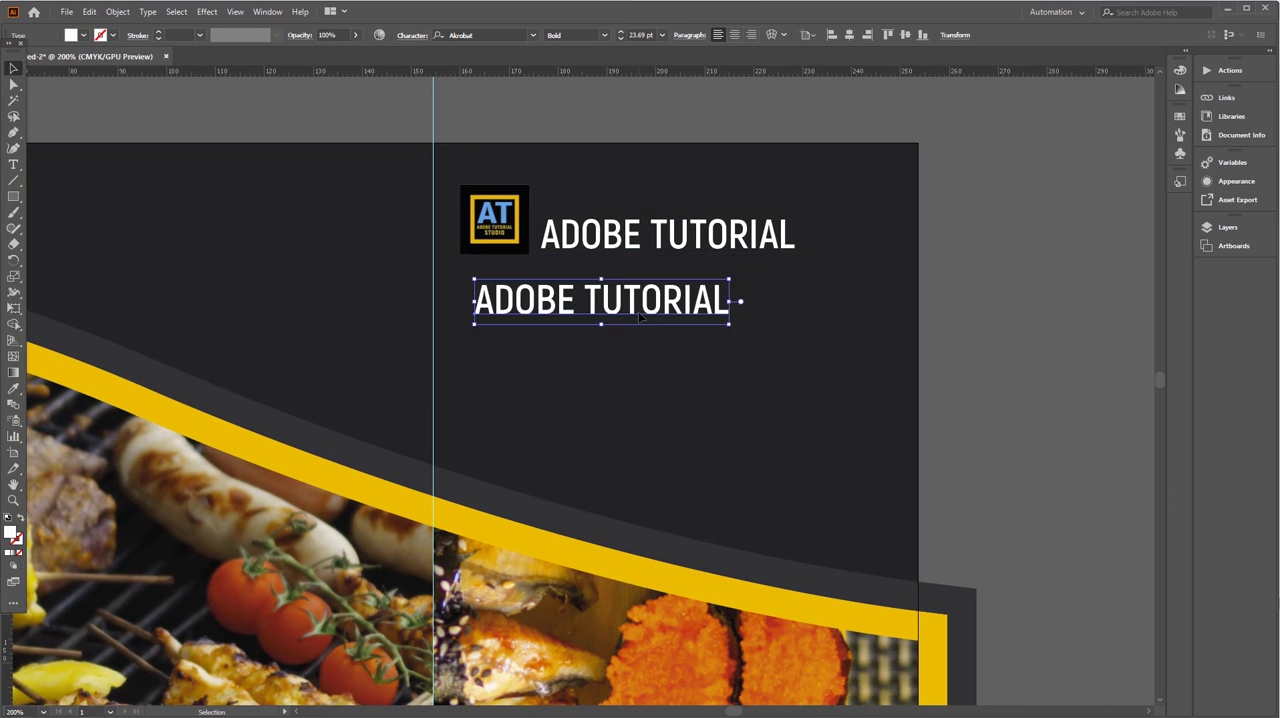
double_click(612, 303)
key(ctrl+a)
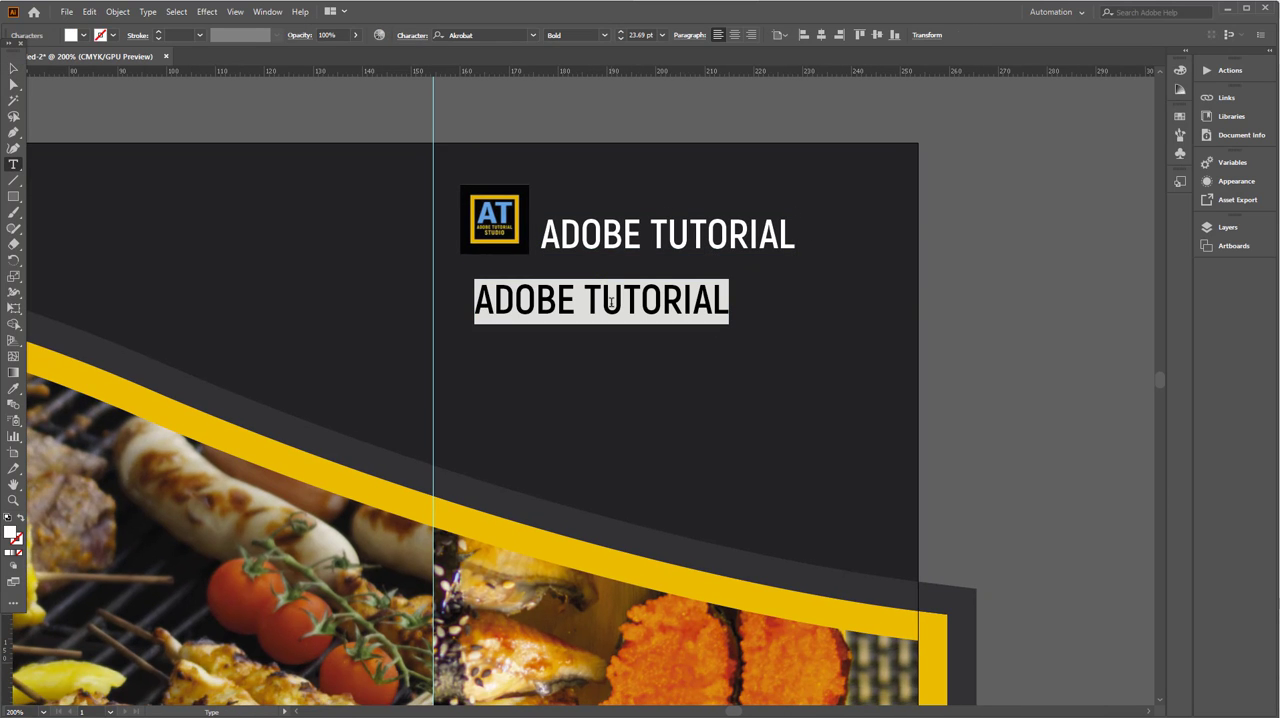
text(KFC)
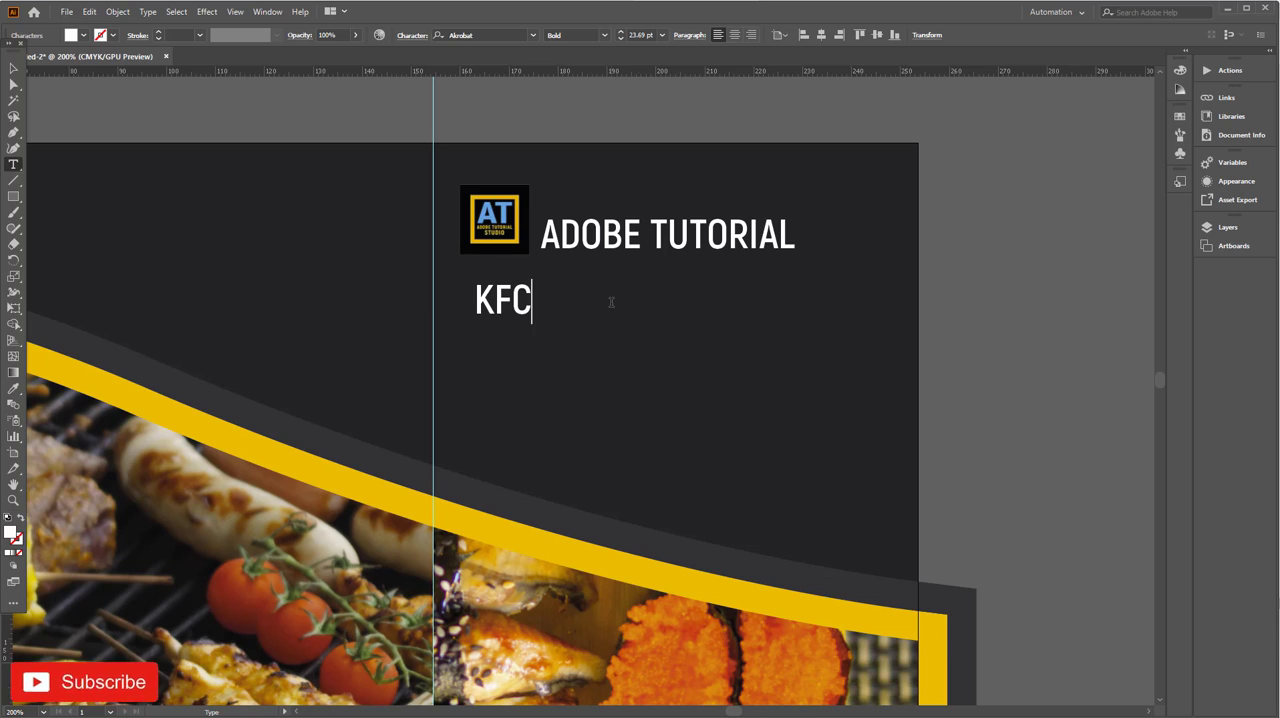
text( FOOD)
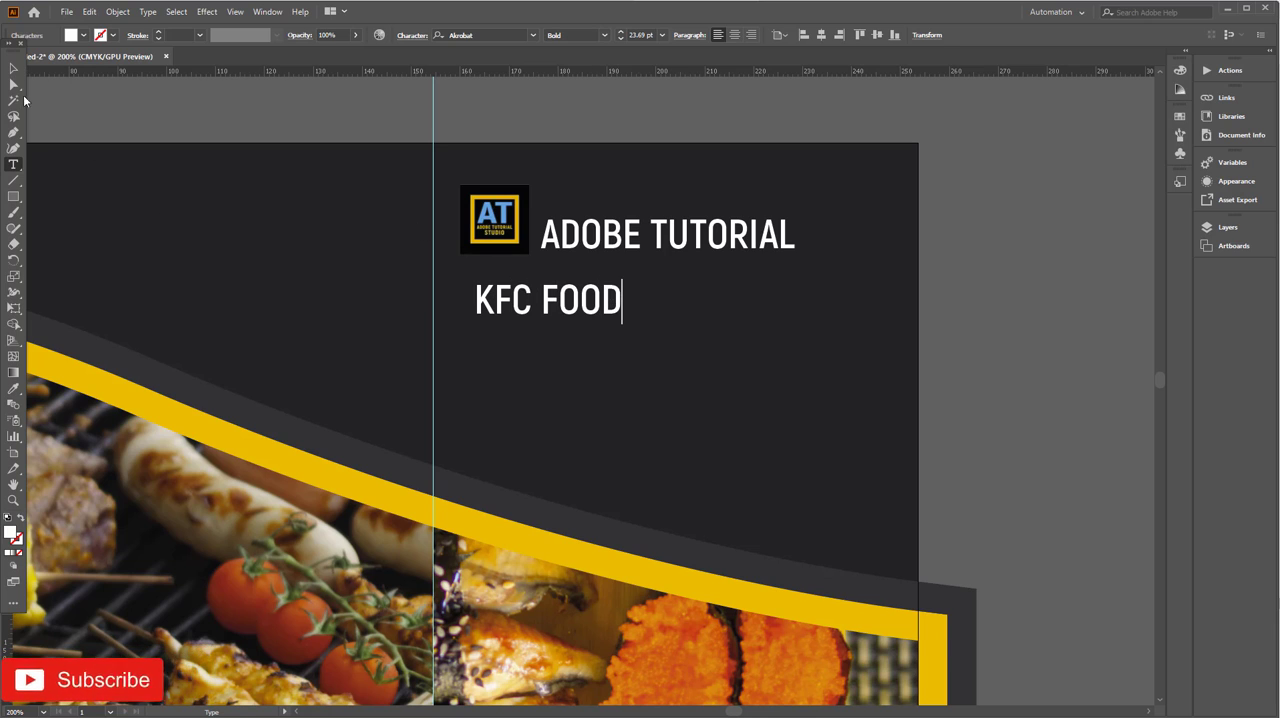
- Fill the KFC FOOD text with red from the swatches
click(15, 70)
click(82, 38)
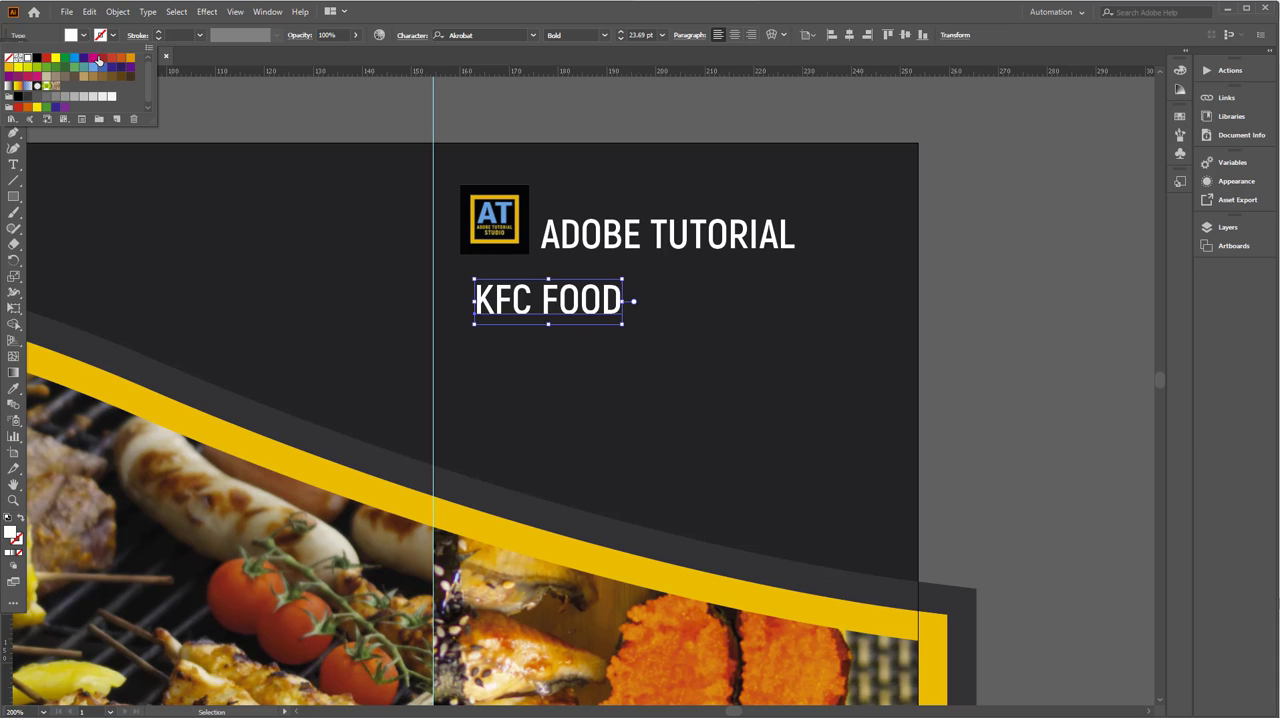
click(100, 58)
click(196, 103)
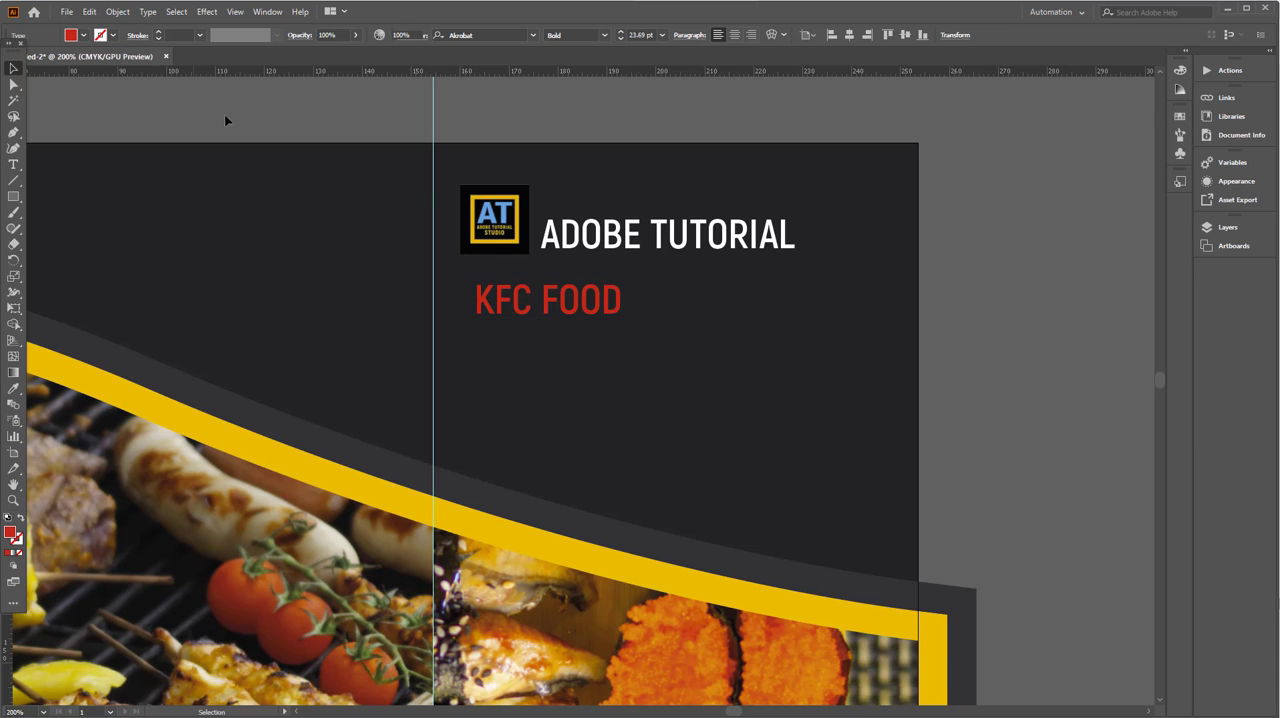
- Duplicate the KFC FOOD line directly below it and change the copy's text to UNITED STATE
scroll(590, 195, down, 2)
drag(604, 264, 694, 320)
double_click(694, 320)
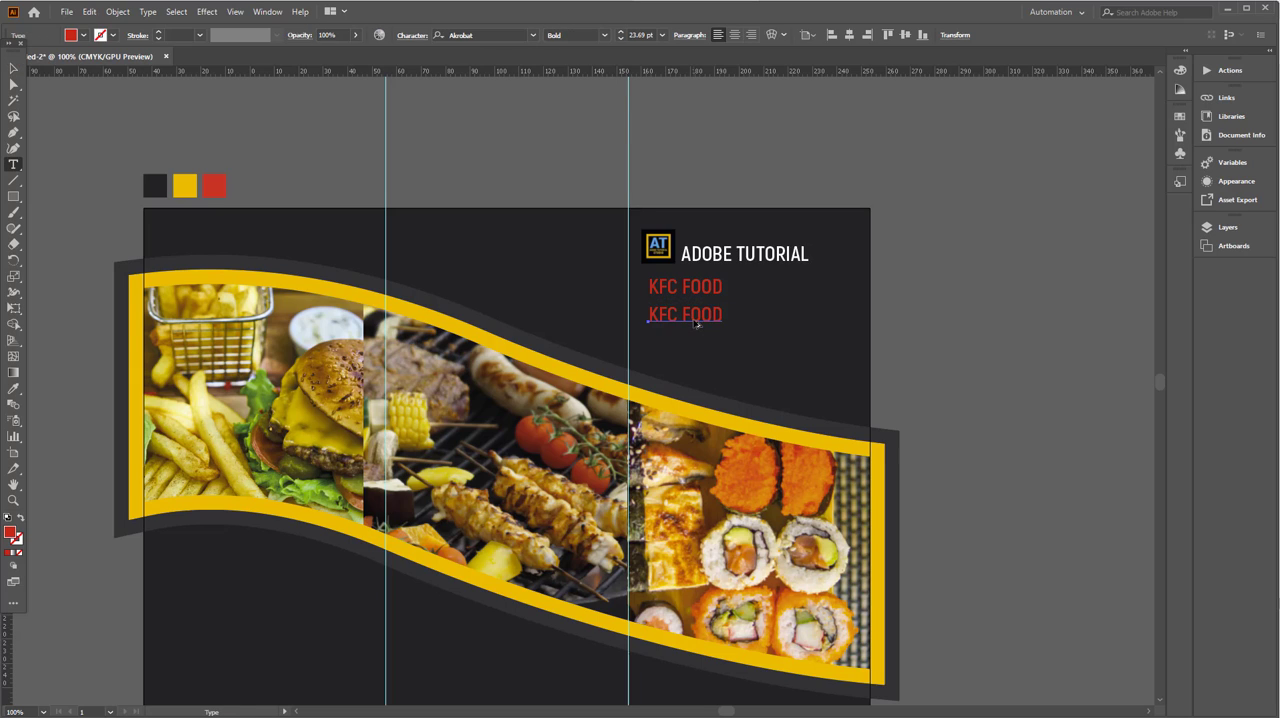
key(ctrl+a)
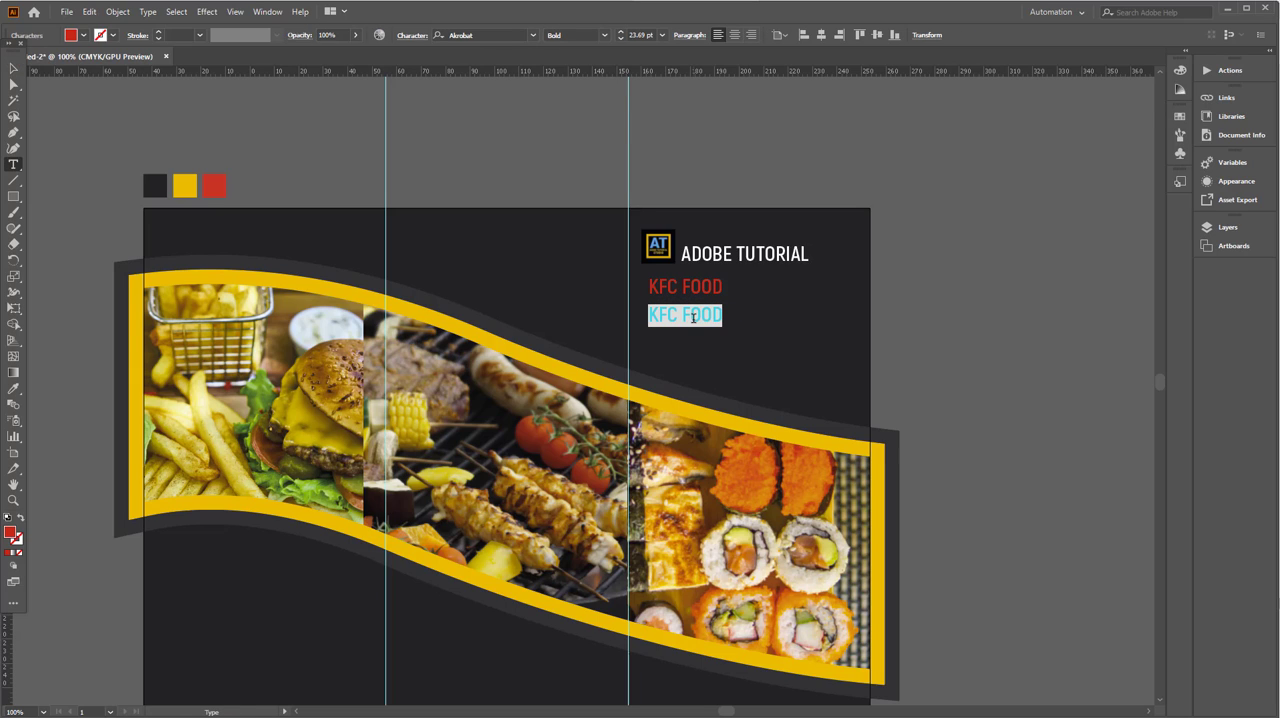
text(UNITED STATE)
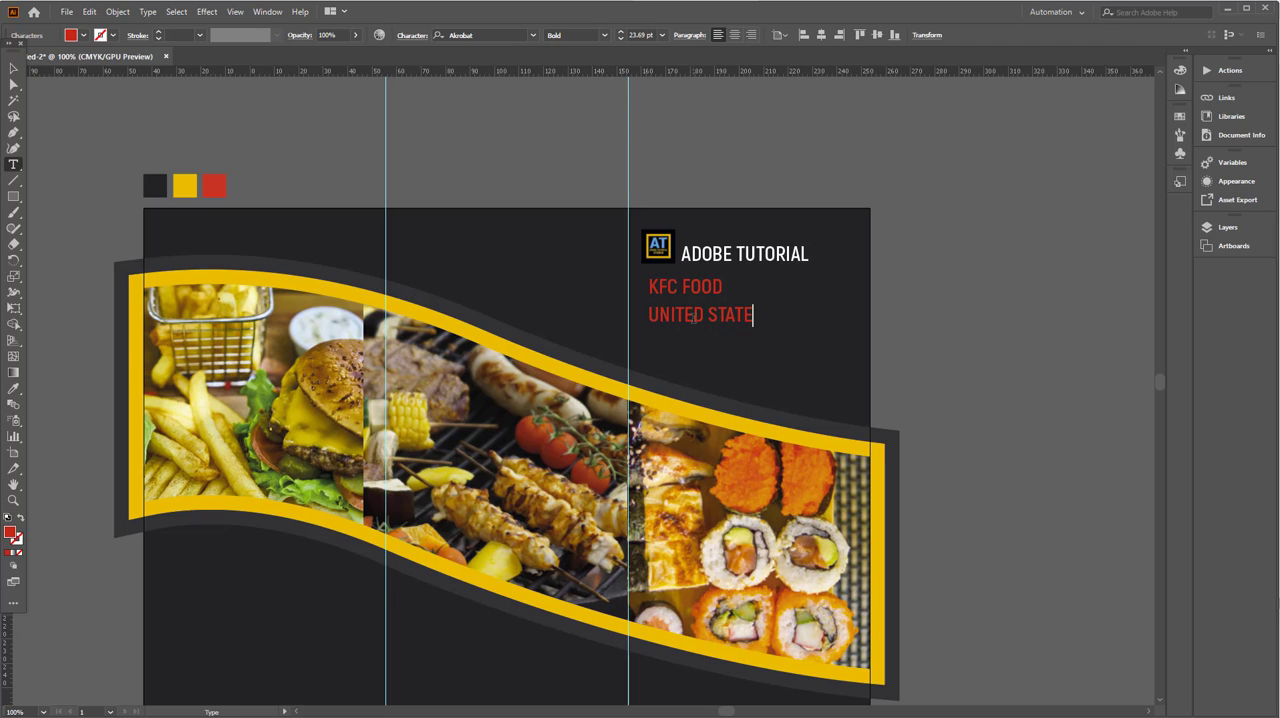
- Set the whole UNITED STATE text to the EthnocentricRg-Regular font
key(ctrl+a)
click(497, 36)
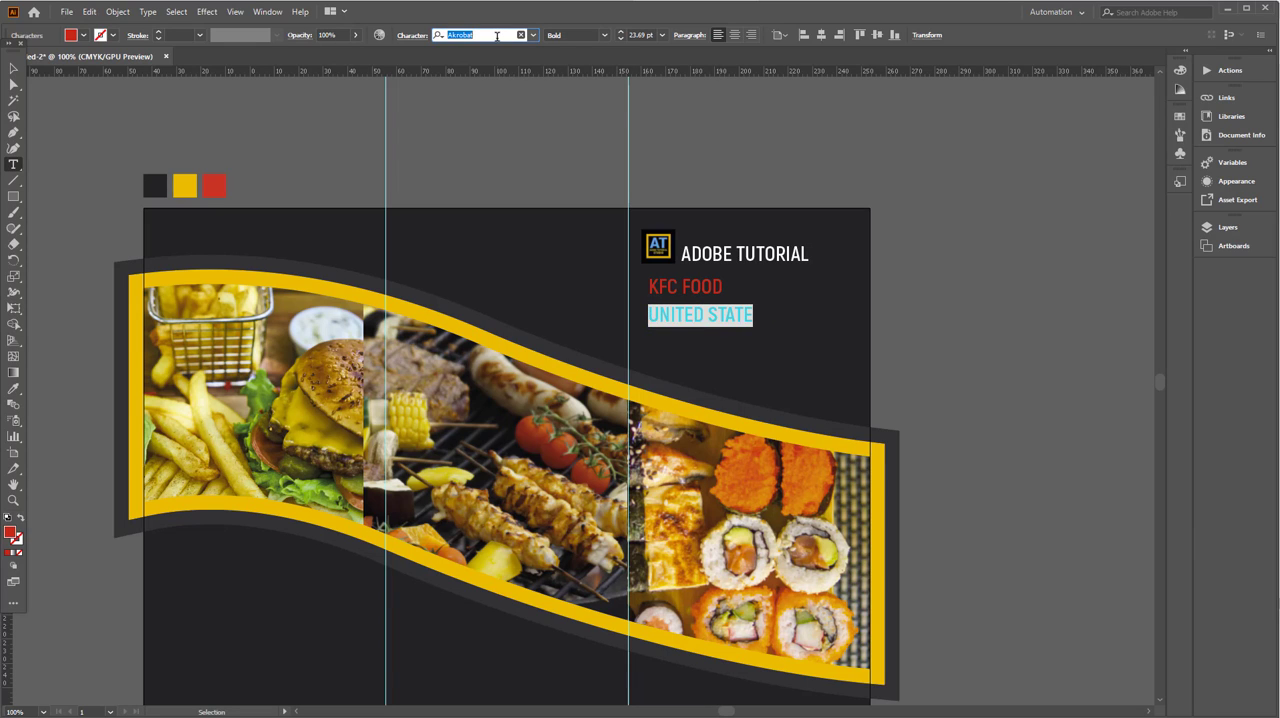
text(eth)
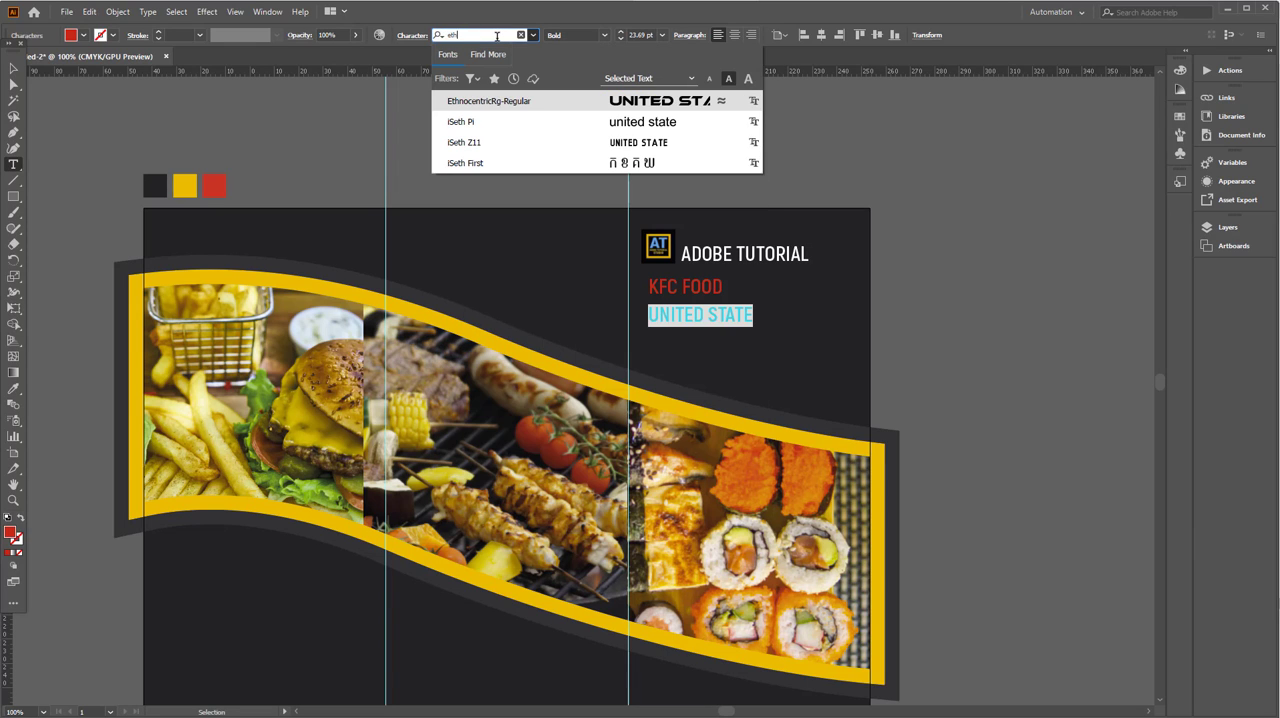
click(517, 102)
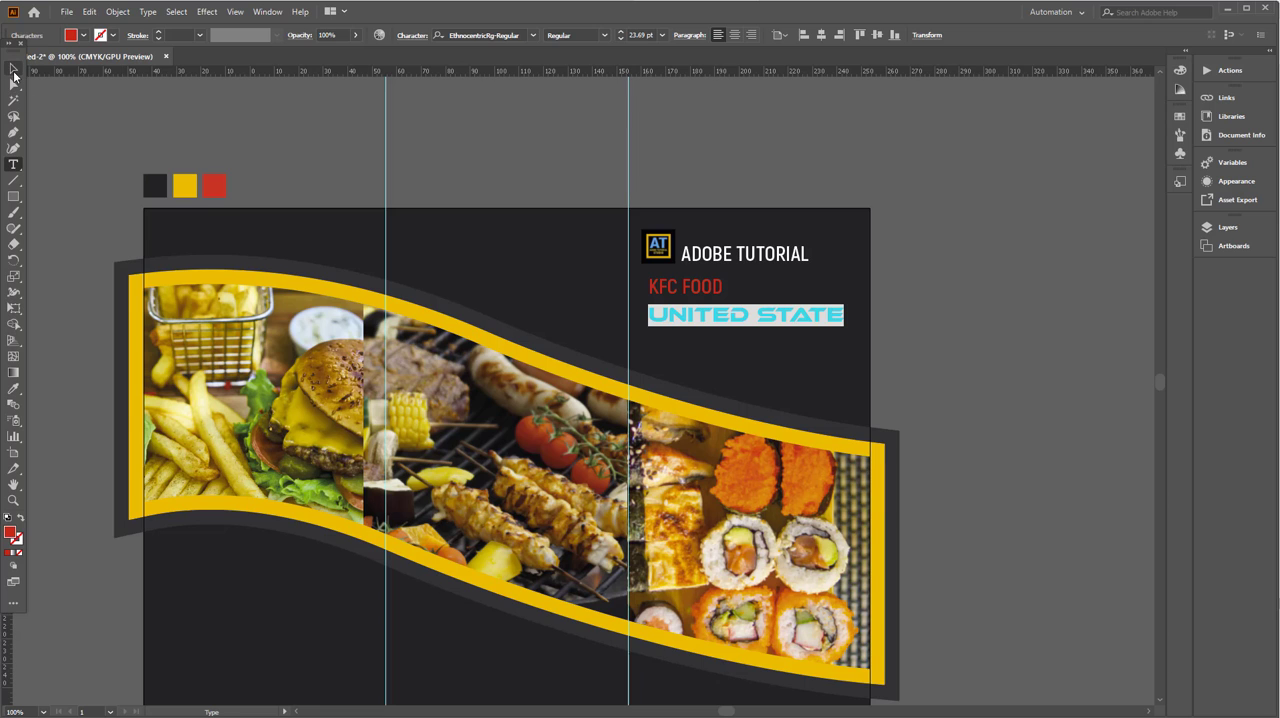
- Sample the yellow palette square as the fill of UNITED STATE and move the line up closer to KFC FOOD
click(14, 70)
click(12, 391)
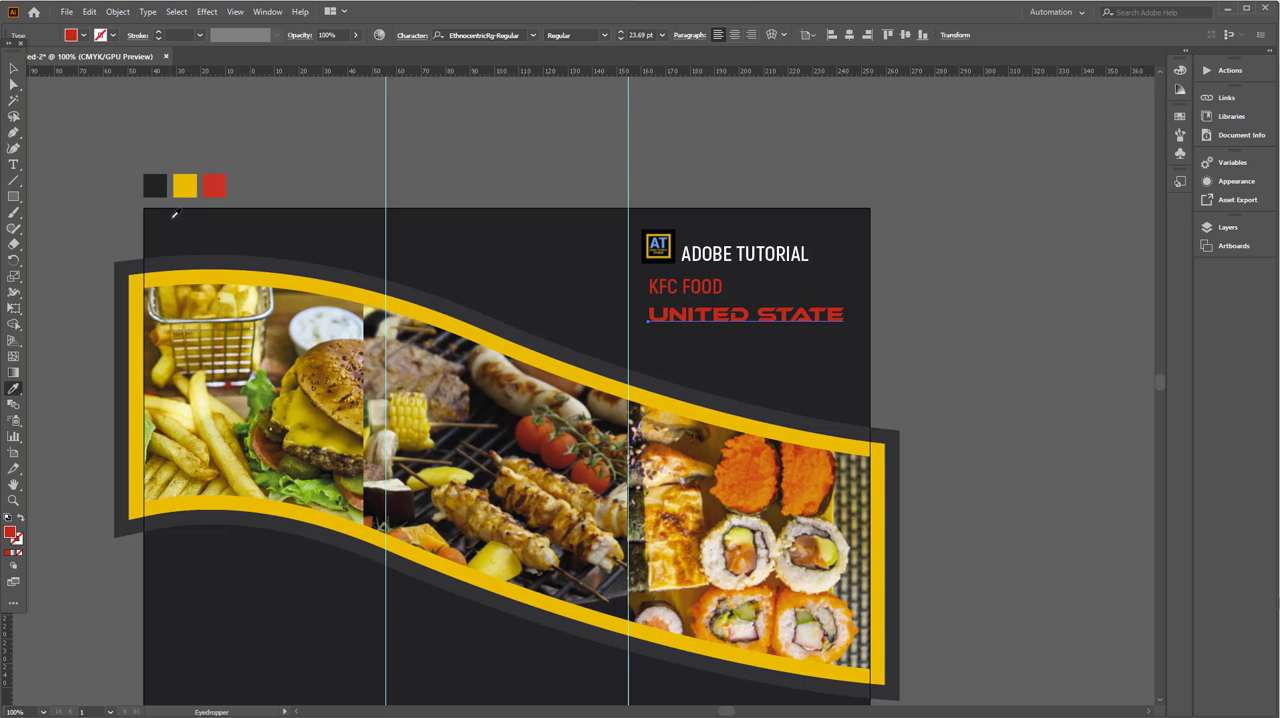
click(184, 186)
click(12, 71)
click(454, 170)
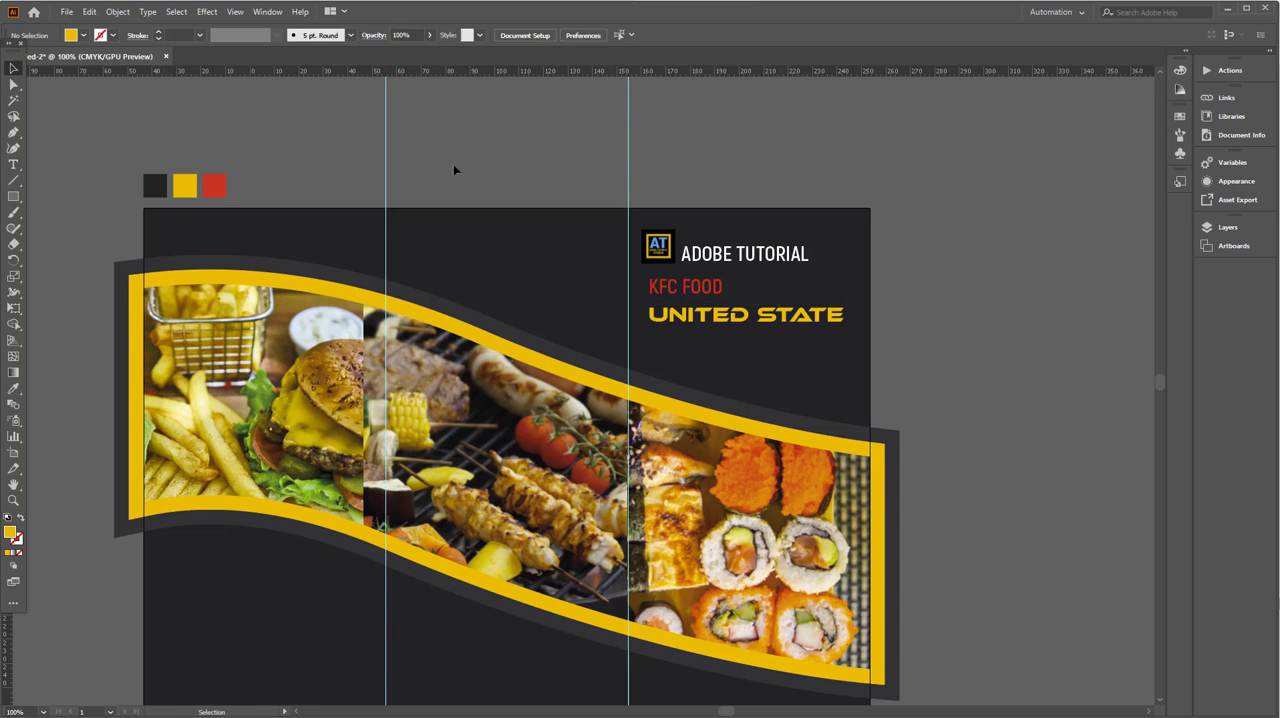
scroll(725, 291, up, 3)
drag(712, 368, 713, 343)
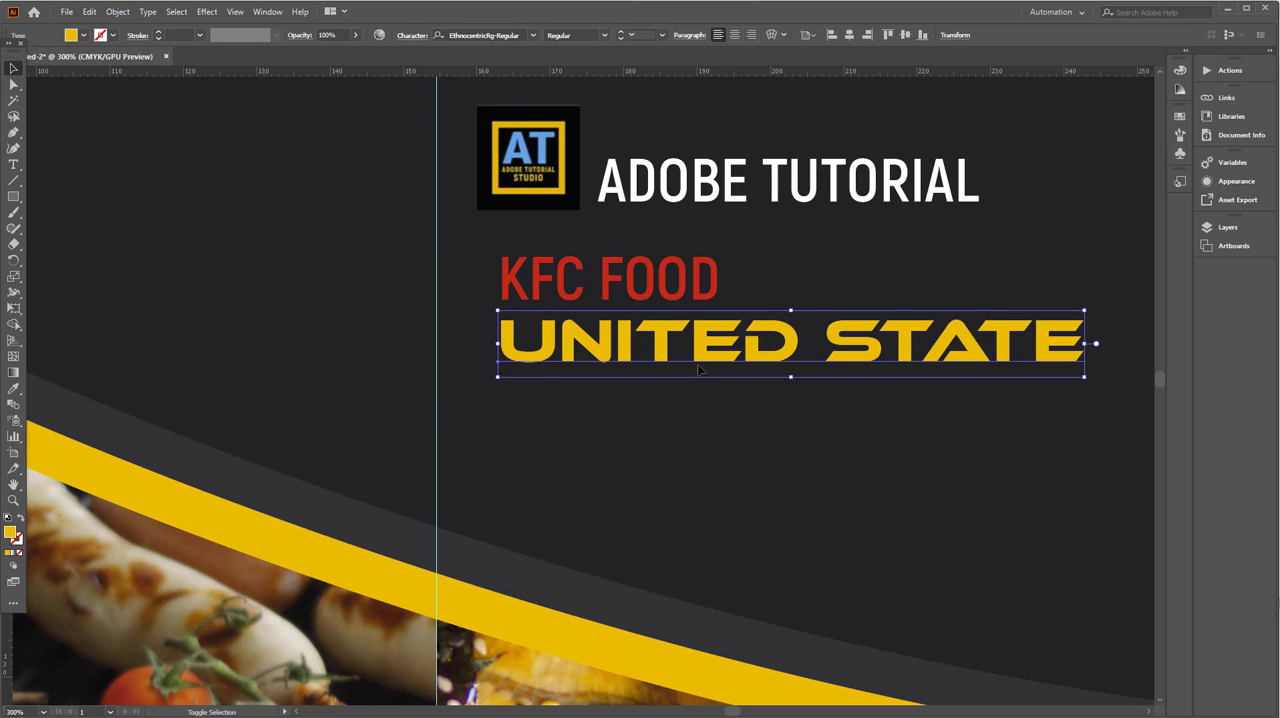
- Duplicate KFC FOOD below UNITED STATE and match the copy to the ADOBE TUTORIAL title's white text style with the Eyedropper
scroll(713, 343, down, 2)
drag(617, 250, 617, 387)
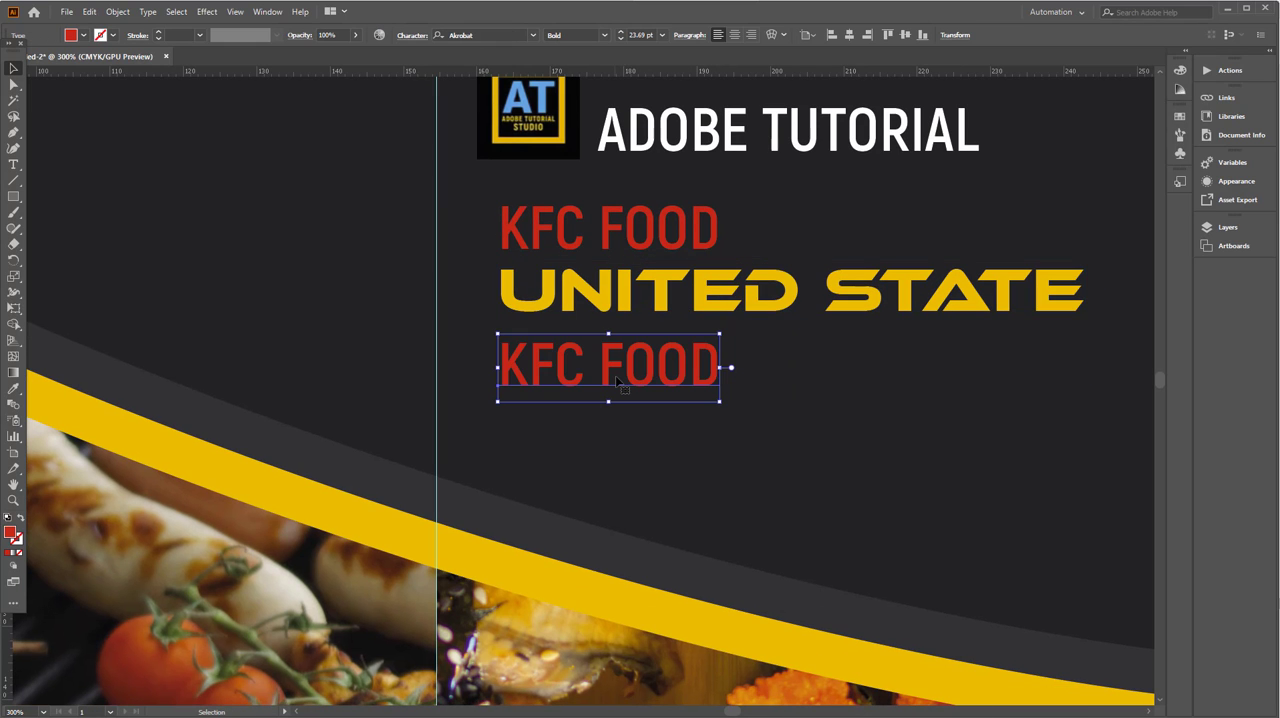
key(ctrl+z)
drag(631, 250, 631, 380)
key(i)
click(659, 145)
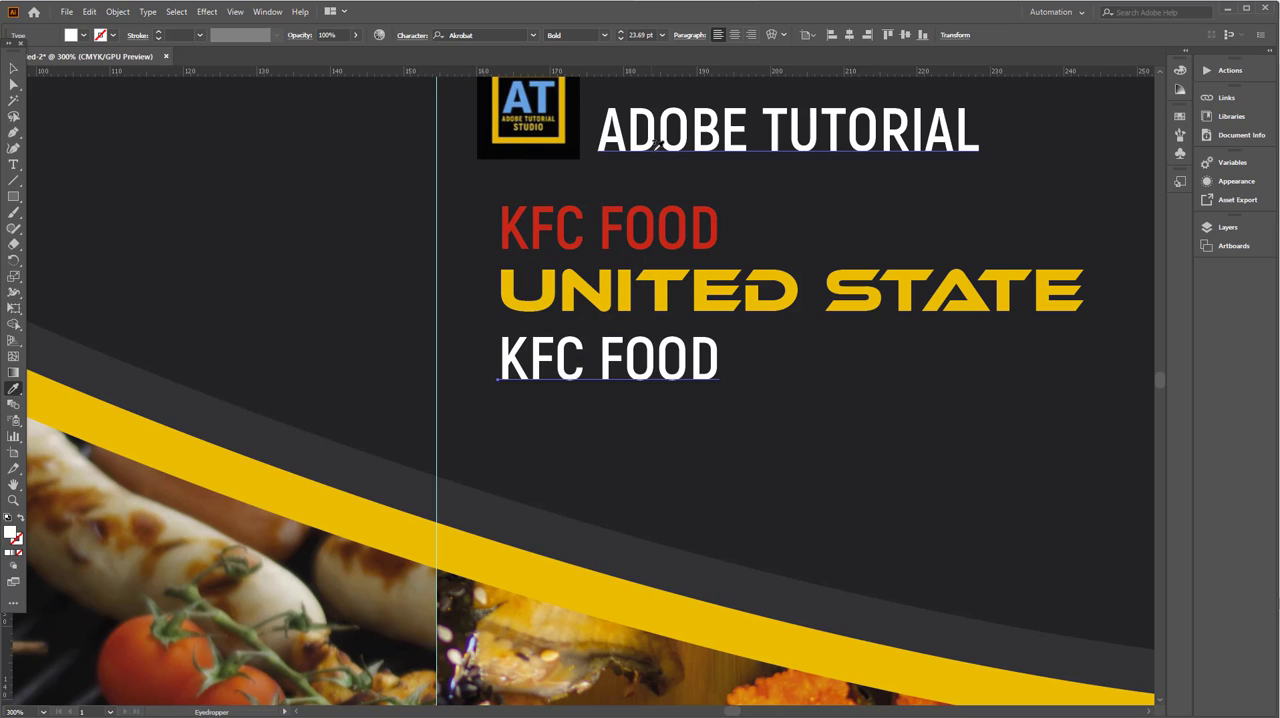
- Replace the white KFC FOOD copy's text with TRIFOLD DESIGN
key(t)
triple_click(540, 364)
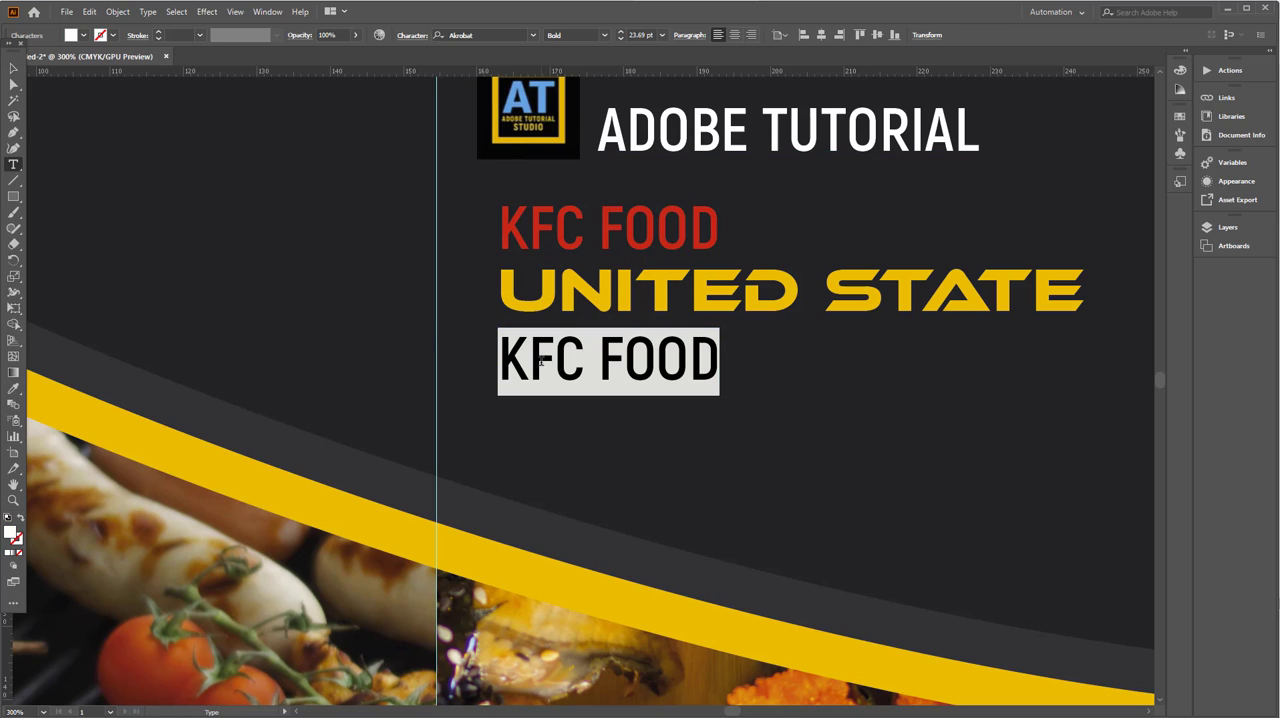
text(TRIFOLD )
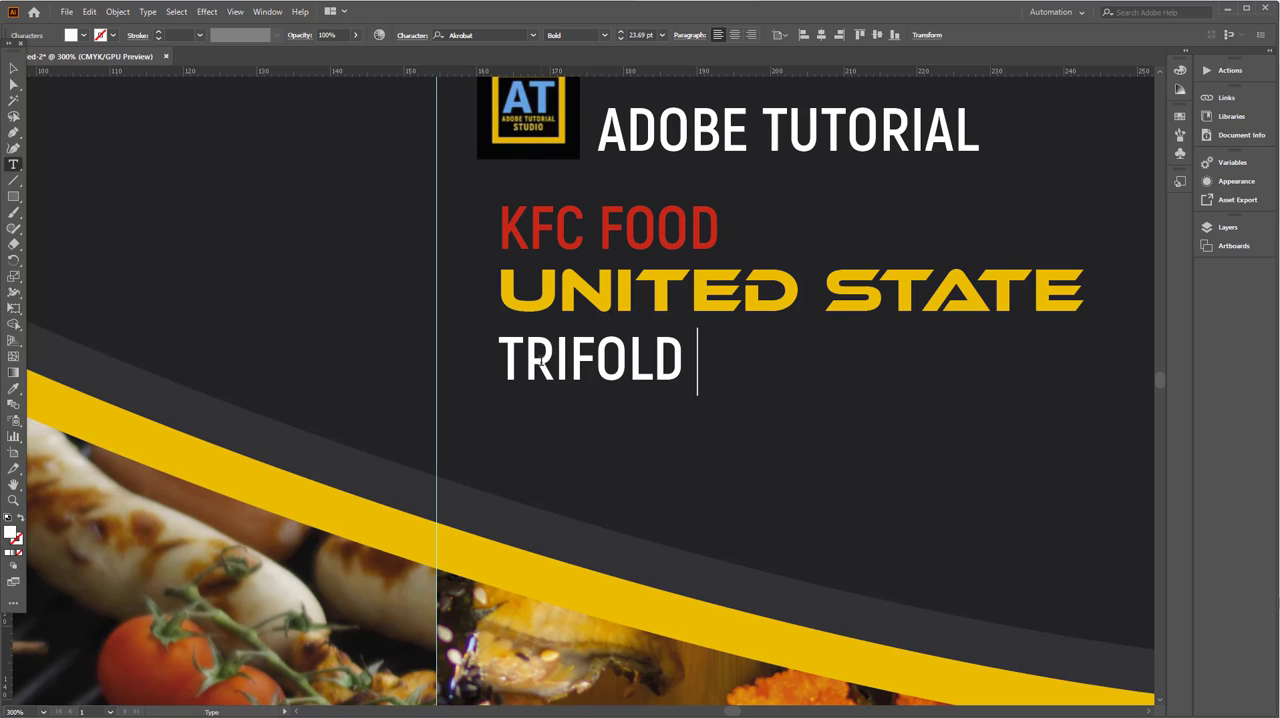
text(DESIGN)
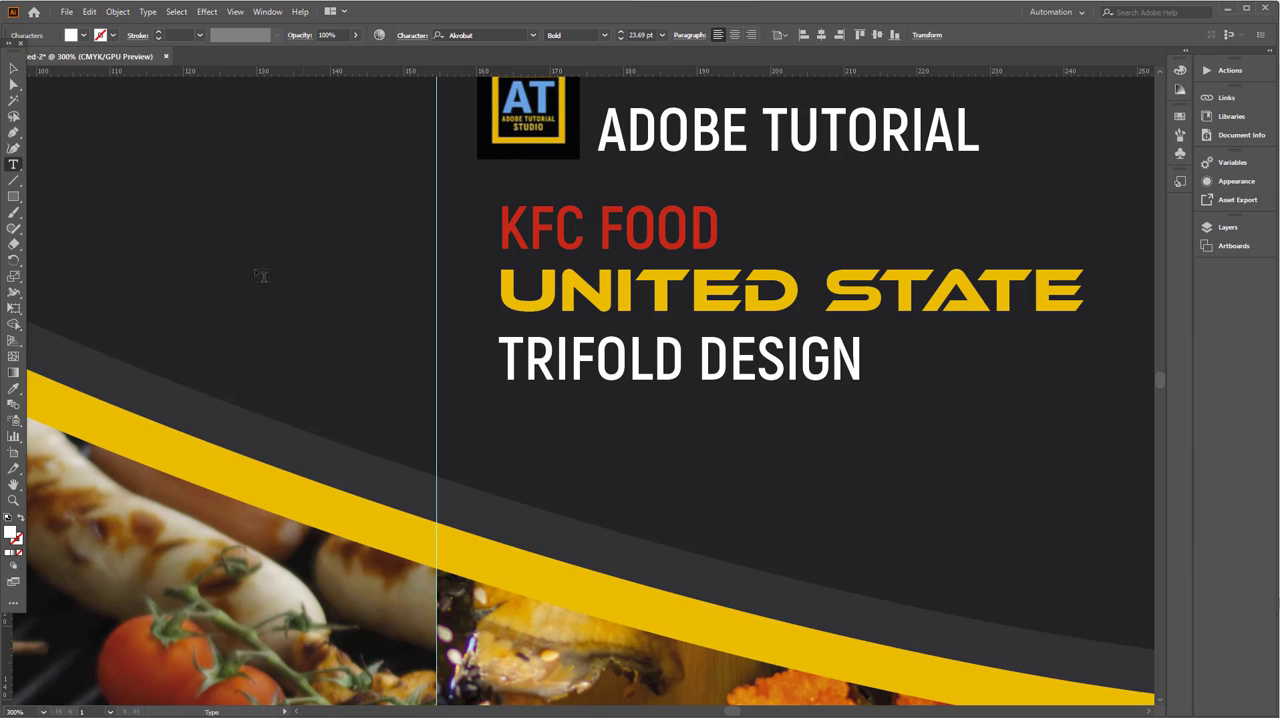
click(13, 69)
scroll(668, 282, down, 1)
drag(772, 340, 667, 344)
click(922, 347)
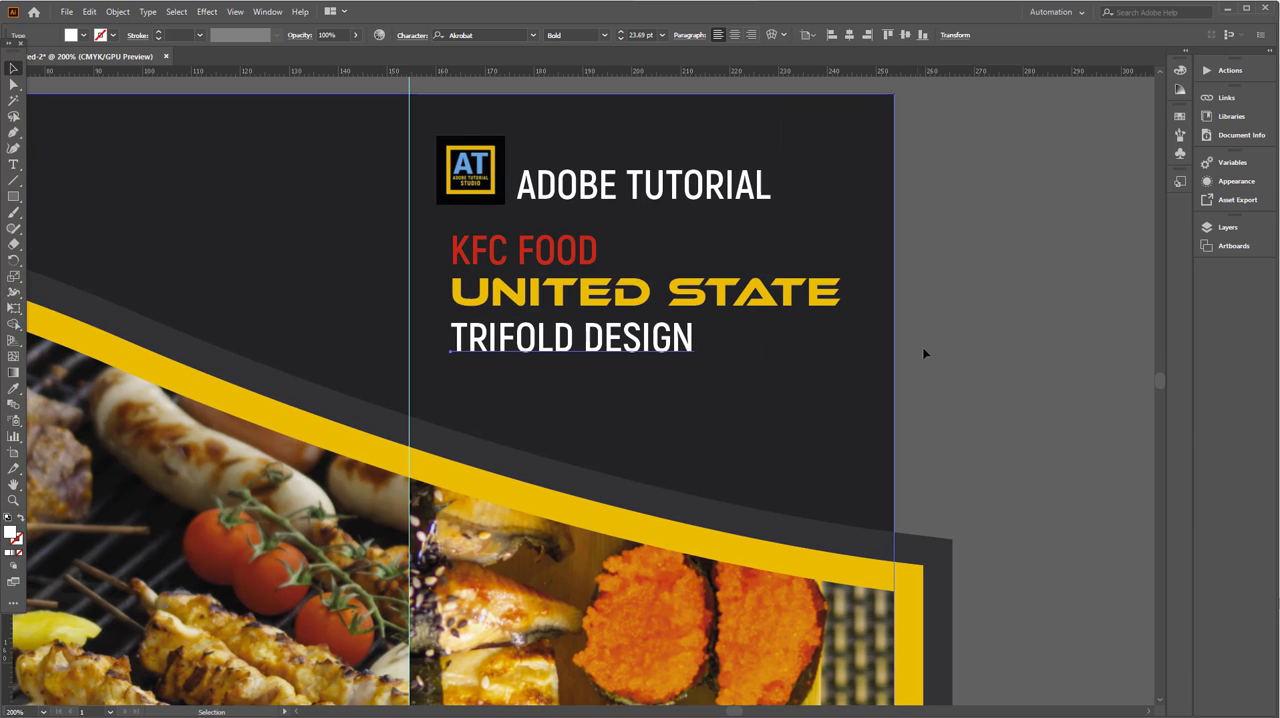
- Add a red ORDER NOW line below TRIFOLD DESIGN from a copy of KFC FOOD, scaled down to about 18.6 pt
click(585, 254)
drag(585, 254, 585, 395)
double_click(557, 392)
key(ctrl+a)
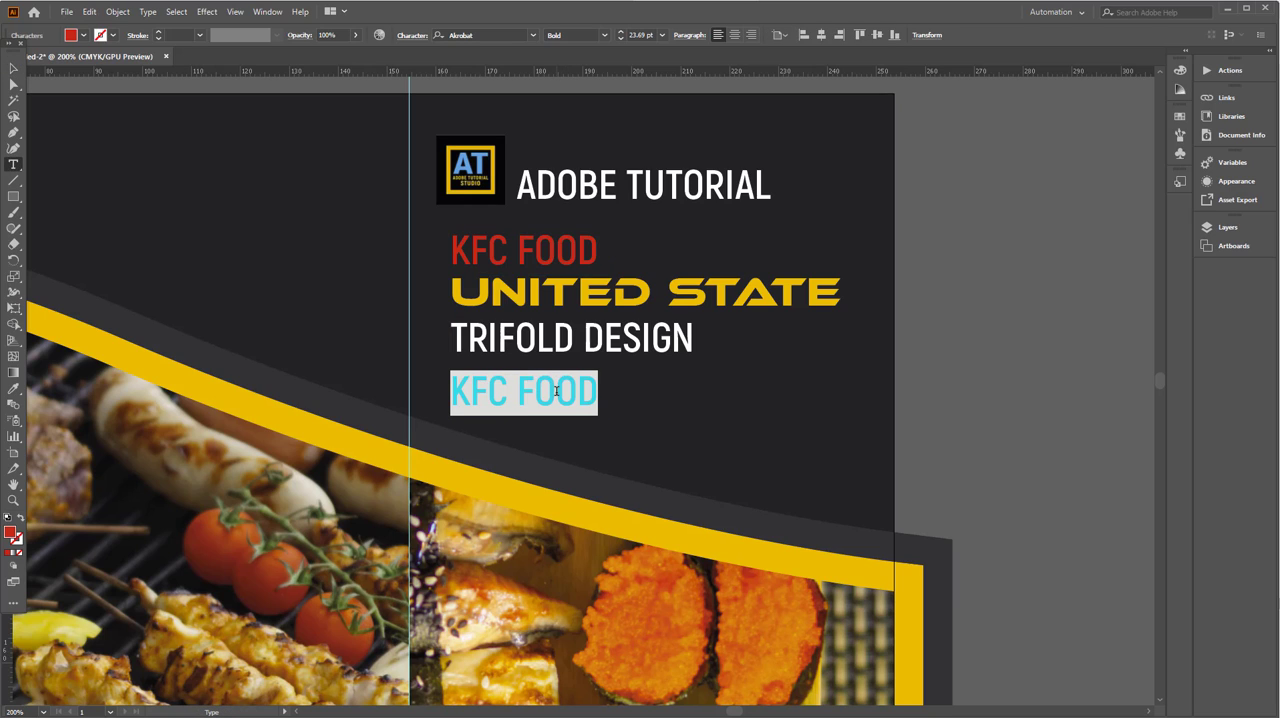
text(ORDER NOW)
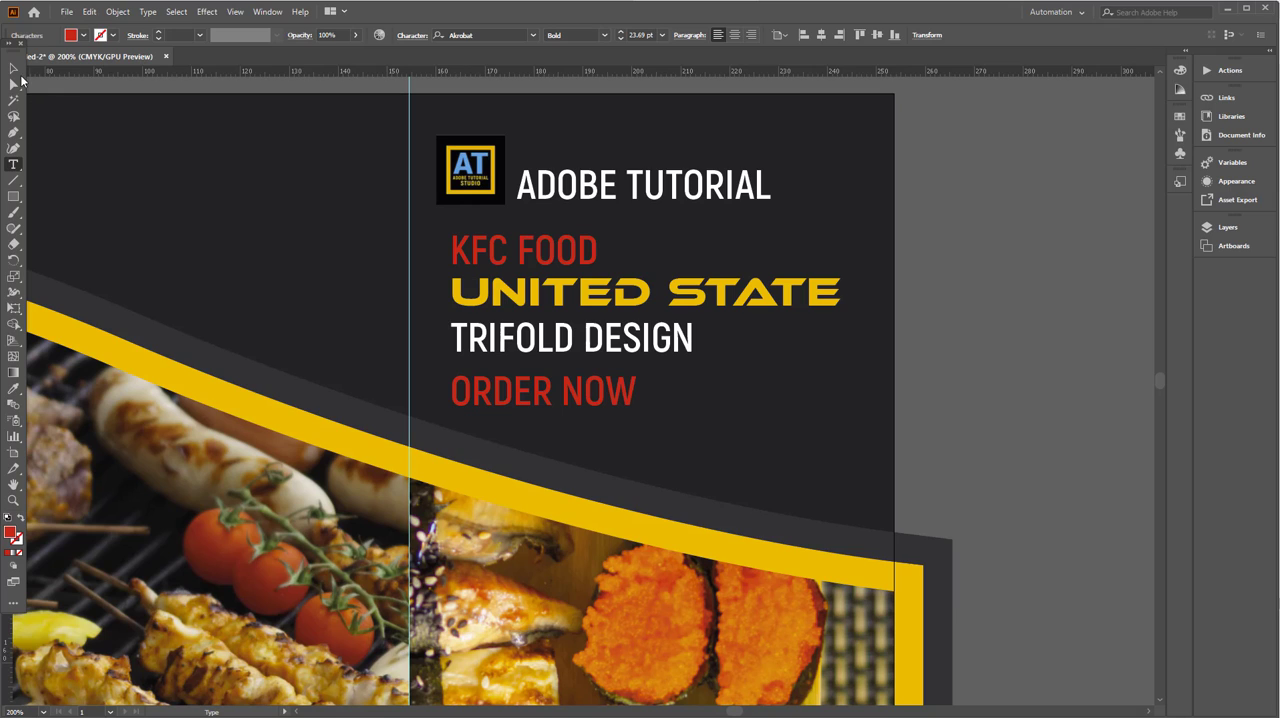
click(14, 69)
drag(449, 410, 490, 418)
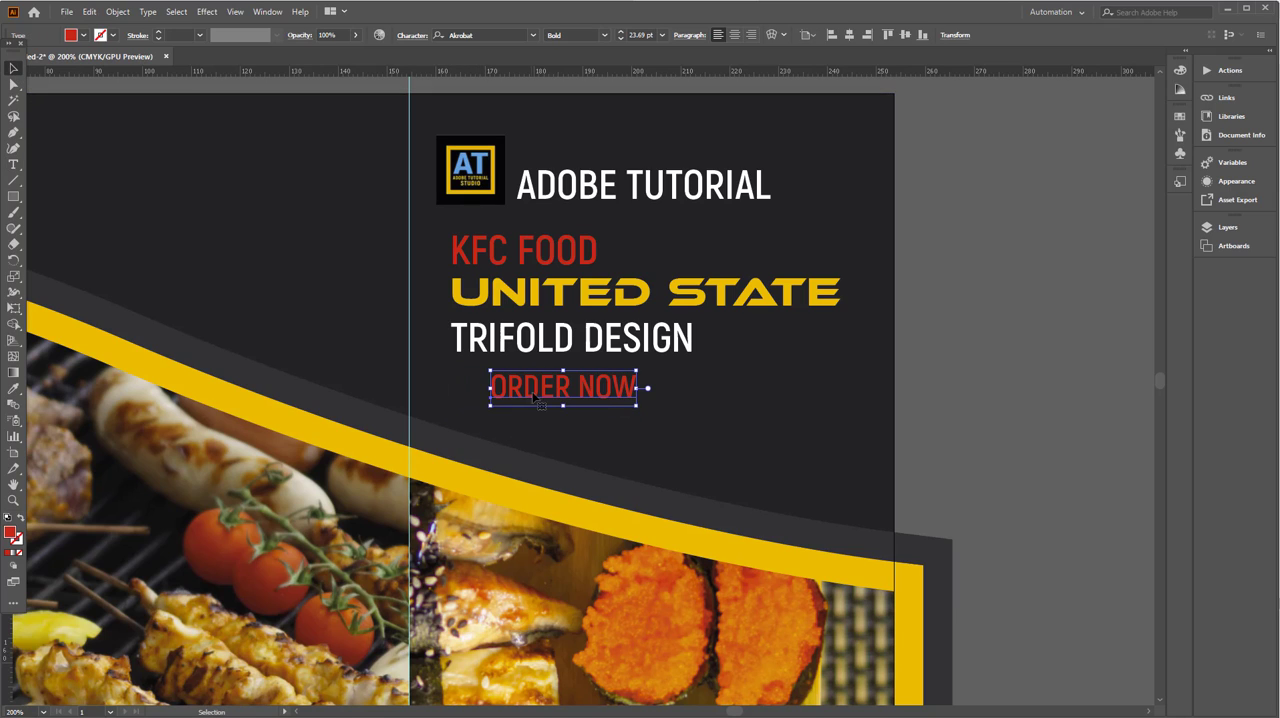
- Draw a red rectangle about 33.5 by 7.8 mm over ORDER NOW and round its corners to about 3 mm
click(13, 197)
drag(478, 376, 643, 413)
drag(490, 389, 494, 391)
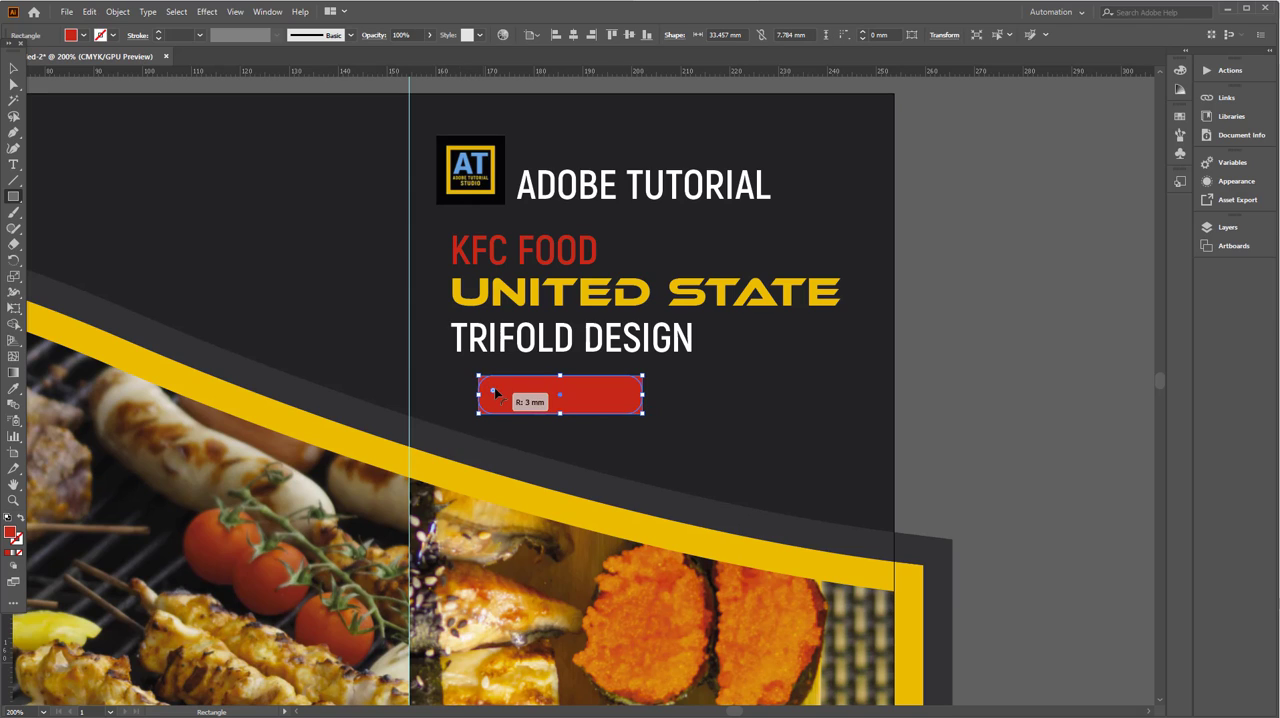
click(13, 68)
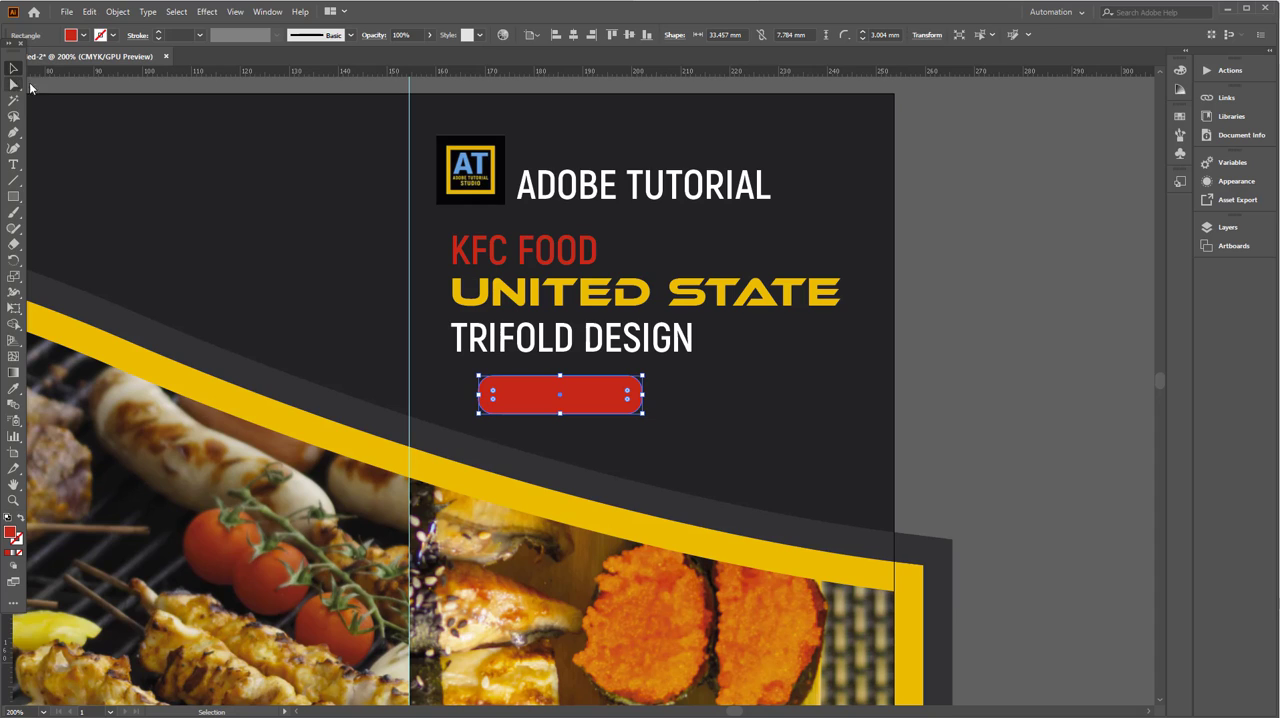
- Move the ORDER NOW text above the rounded red rectangle, to the top of Layer 1's stacking order
drag(916, 434, 535, 374)
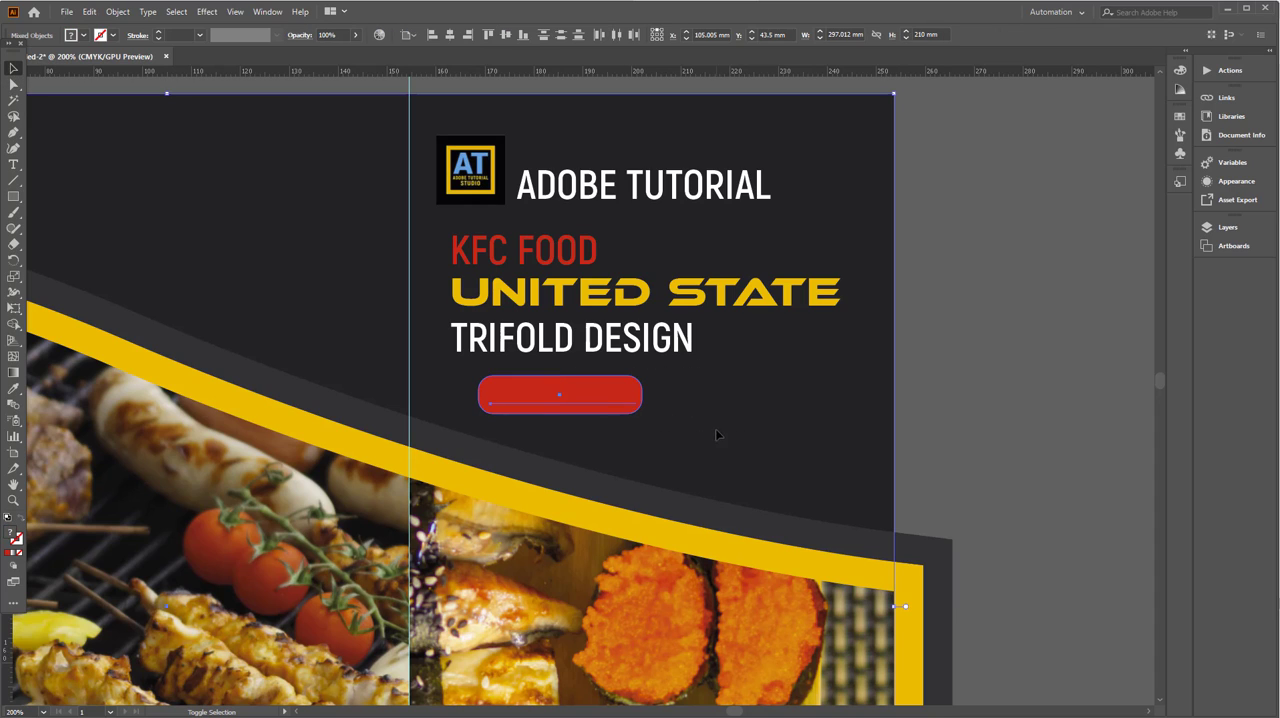
shift+click(716, 432)
click(636, 385)
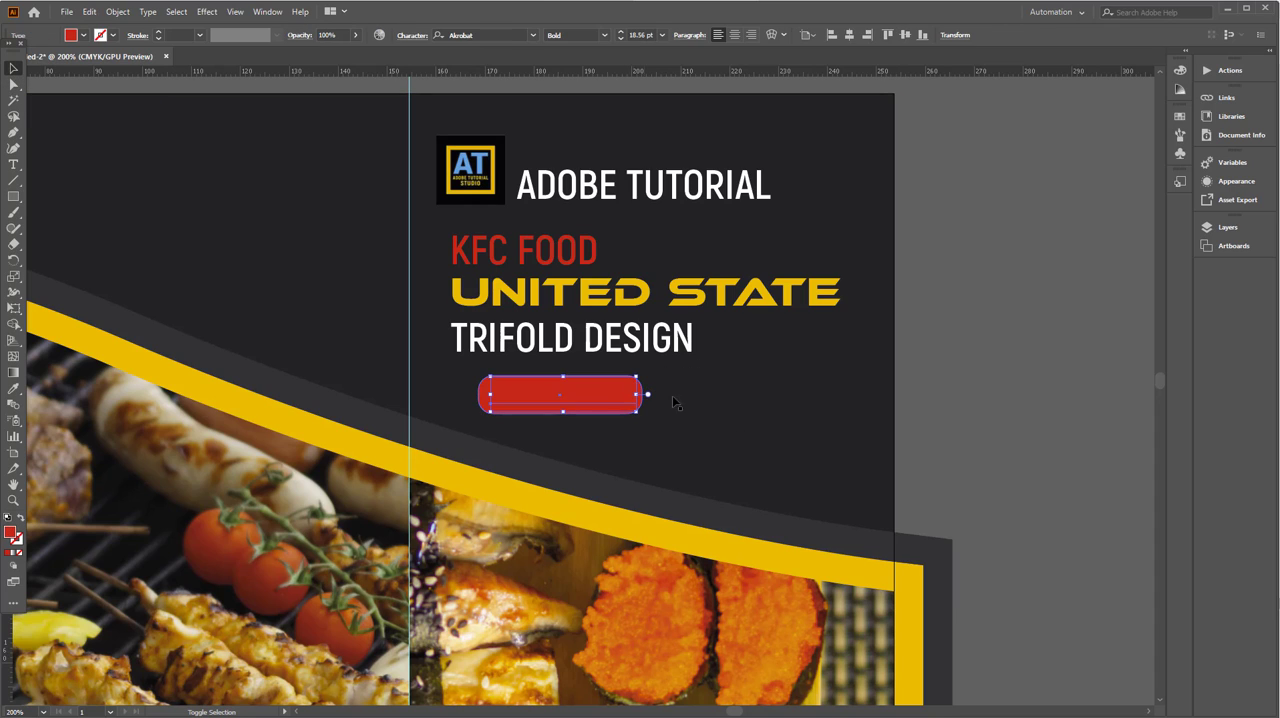
click(1222, 227)
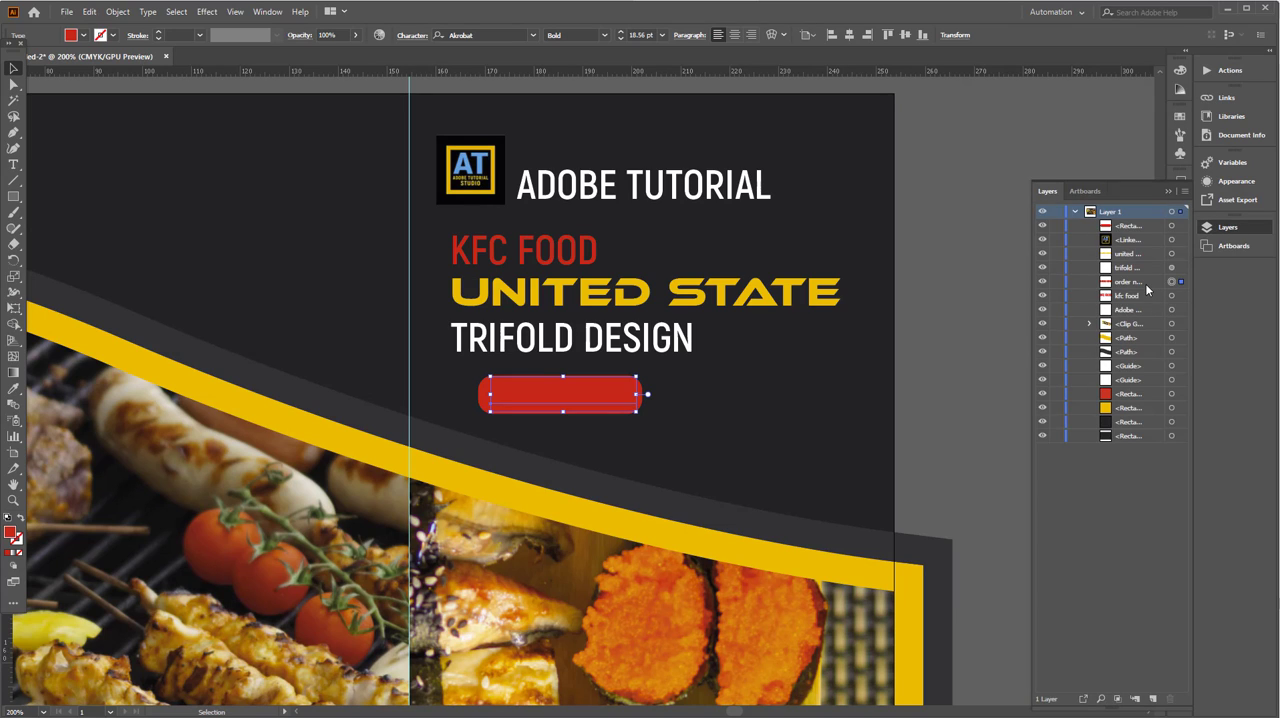
drag(1145, 283, 1142, 222)
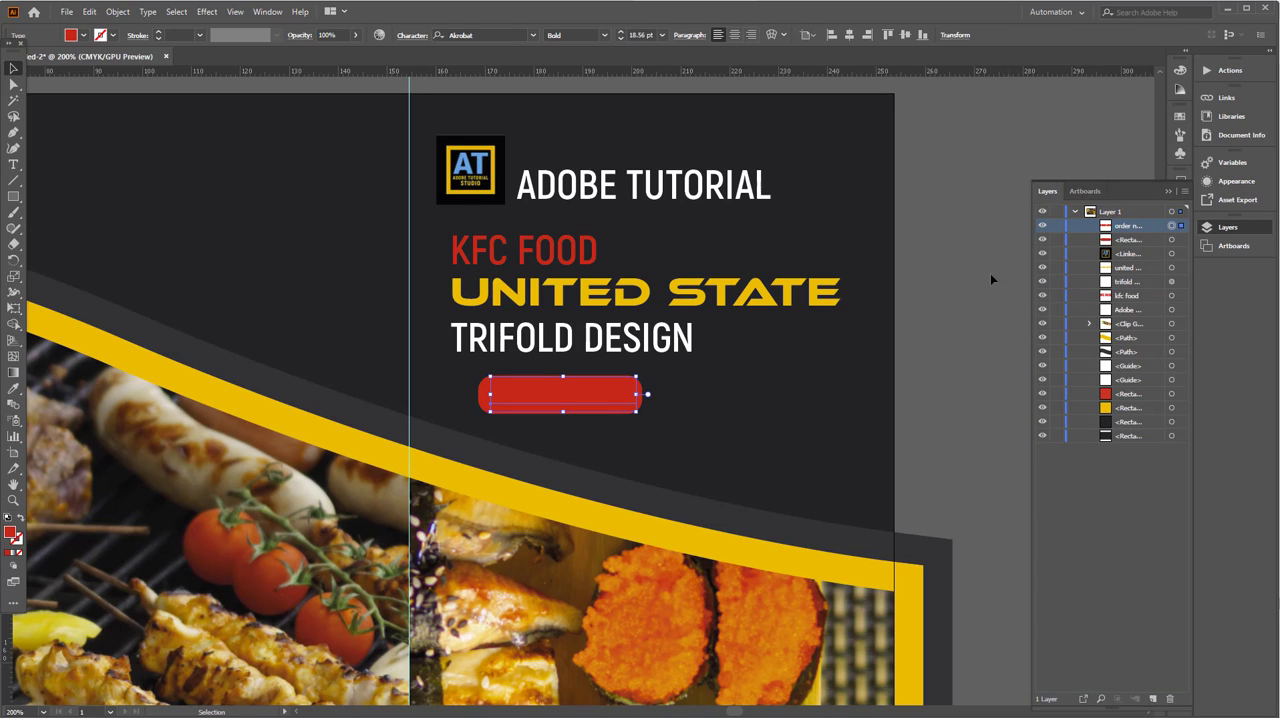
- Fill the whole ORDER NOW text with white
double_click(592, 392)
key(ctrl+a)
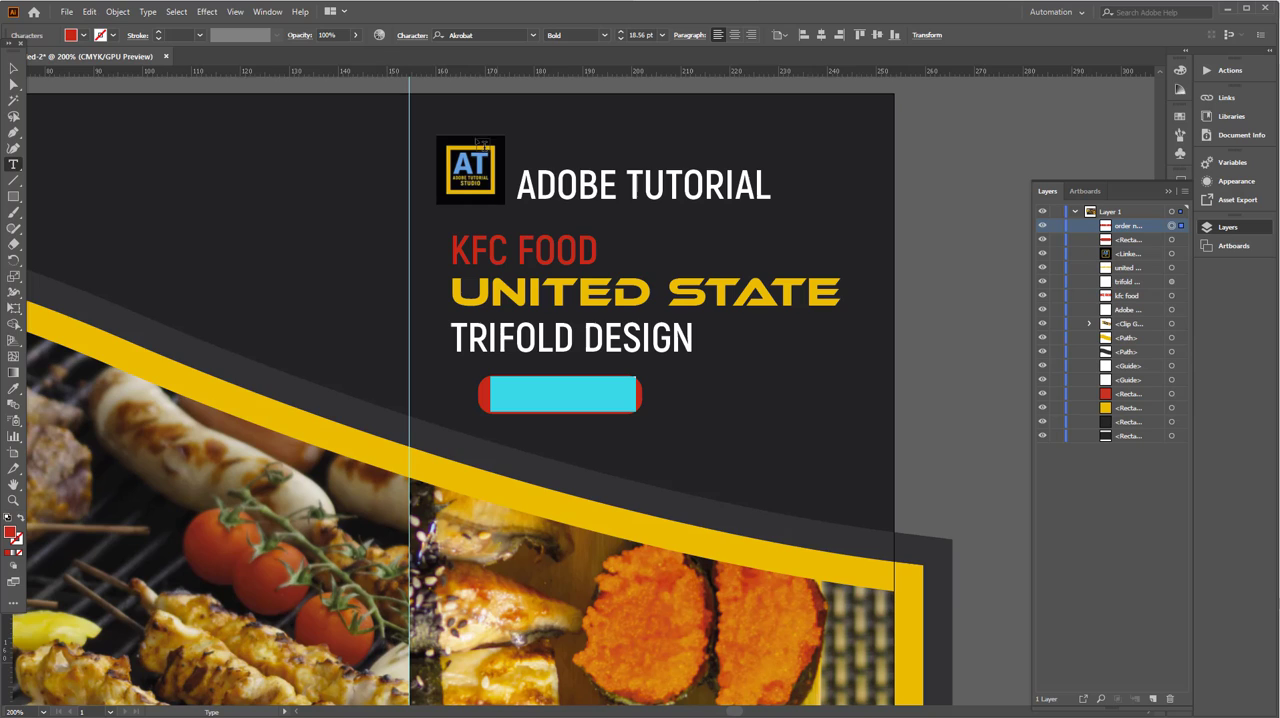
click(84, 35)
click(27, 57)
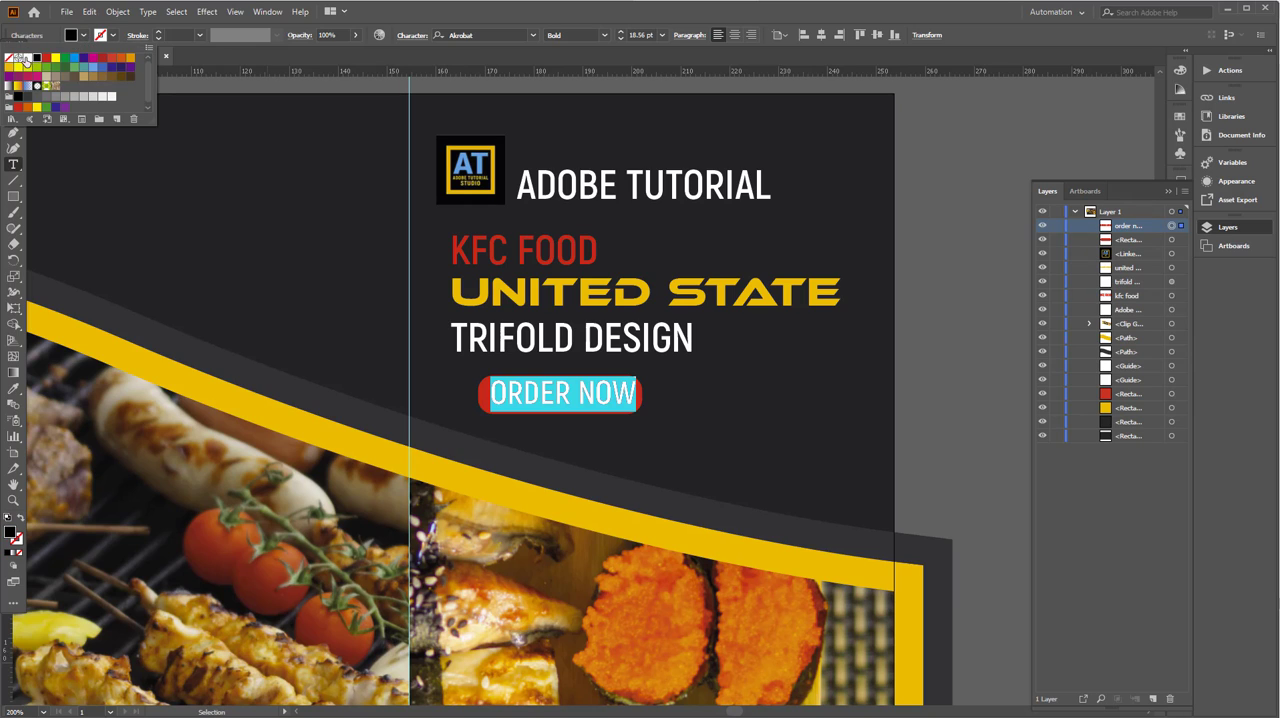
click(84, 36)
click(14, 70)
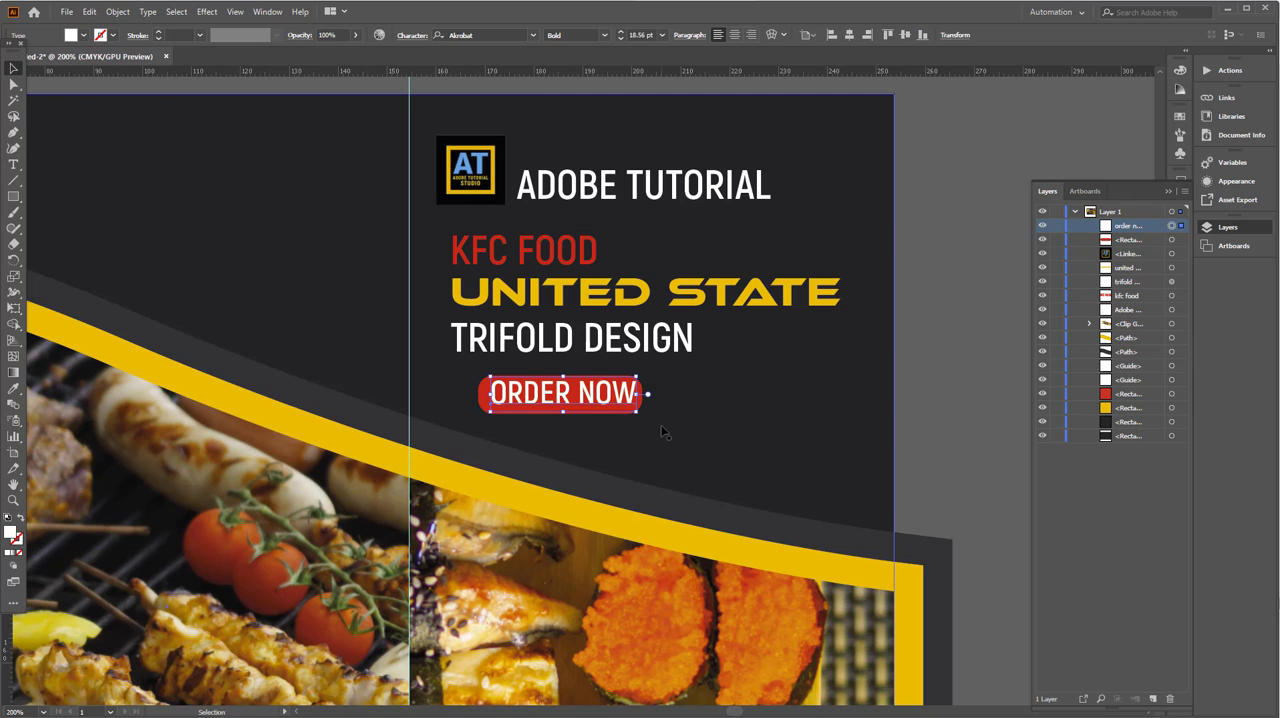
click(698, 427)
- Identify the dark background rectangle by toggling its visibility off and on, and lock it
click(1042, 435)
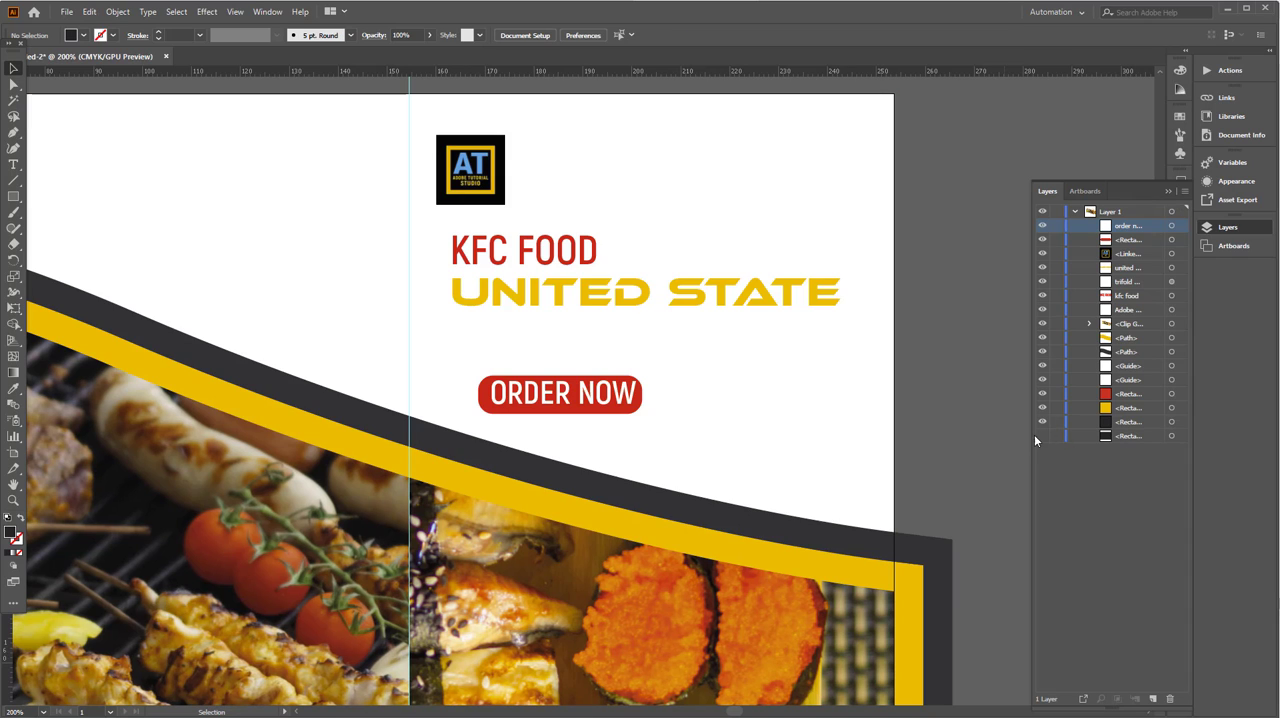
click(1042, 435)
click(1056, 435)
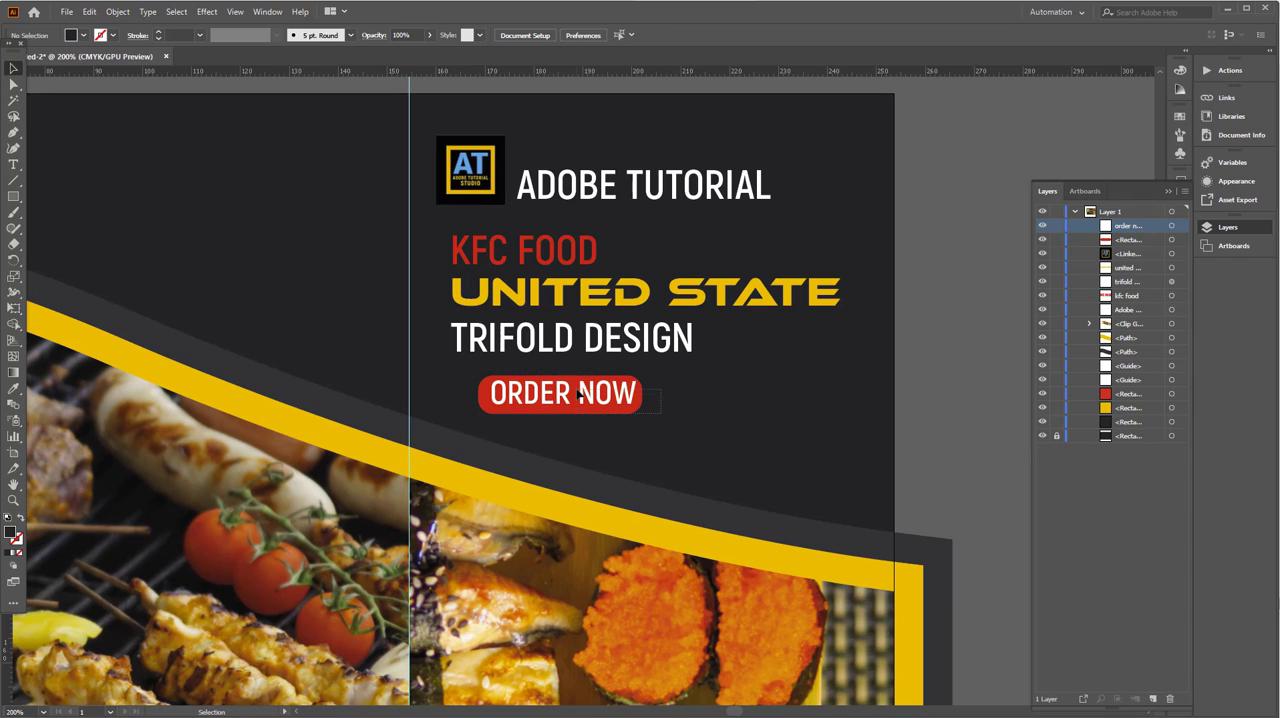
- Align the ORDER NOW text and its red rounded rectangle to each other by their horizontal centers
drag(661, 413, 625, 388)
click(412, 38)
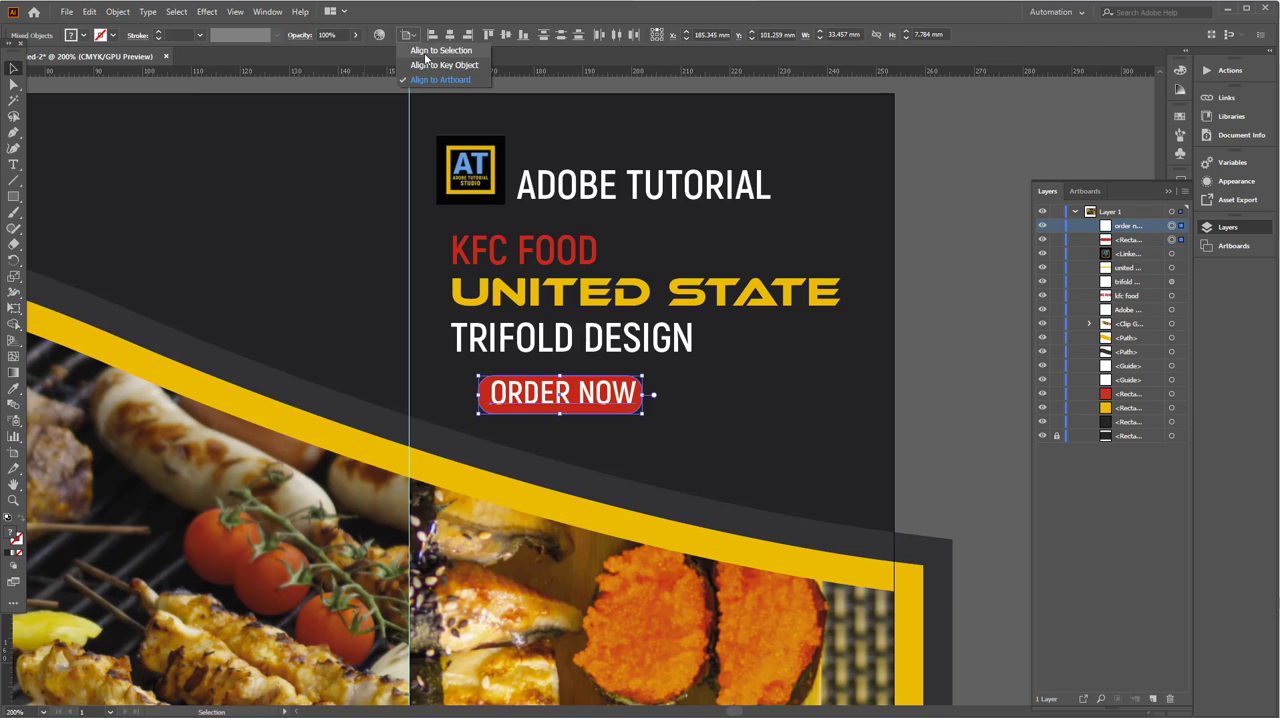
click(428, 52)
click(450, 36)
- Nudge the ORDER NOW text slightly down inside its red rounded rectangle
click(663, 413)
click(616, 407)
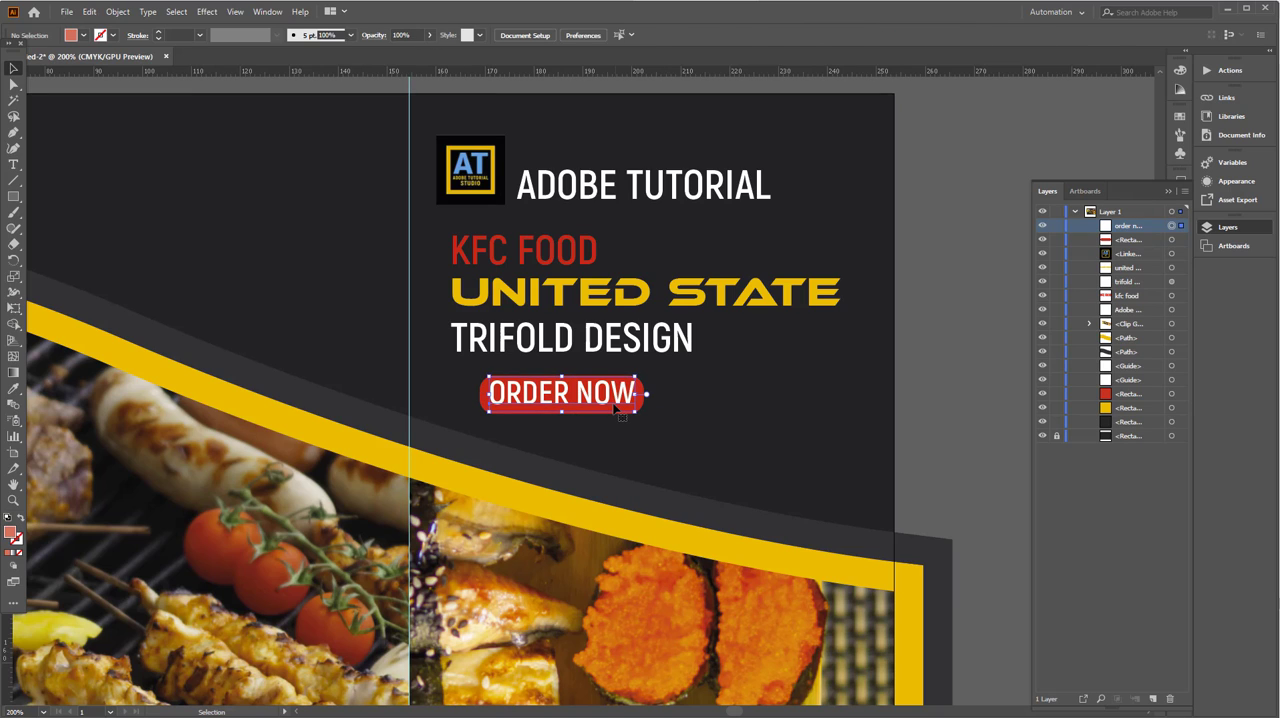
key(Down)
key(Down)
key(Down)
key(Up)
key(Up)
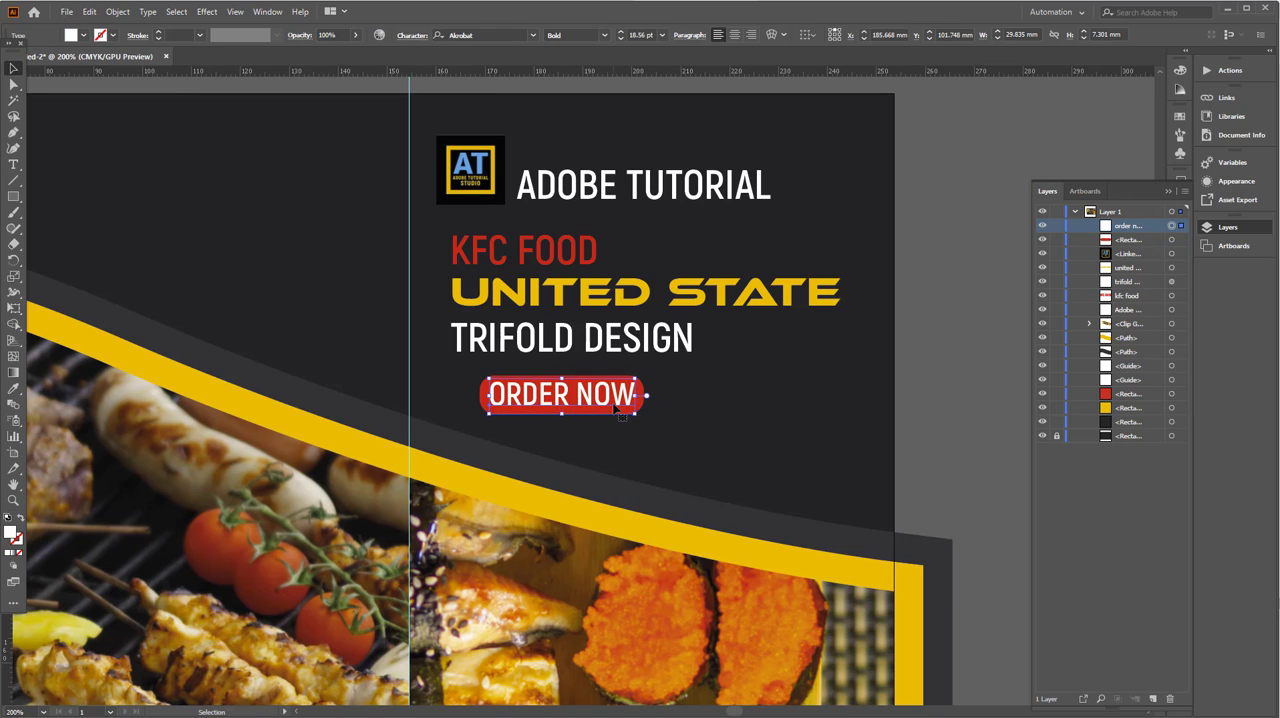
- Group the ORDER NOW text with its red rounded rectangle
drag(640, 431, 596, 396)
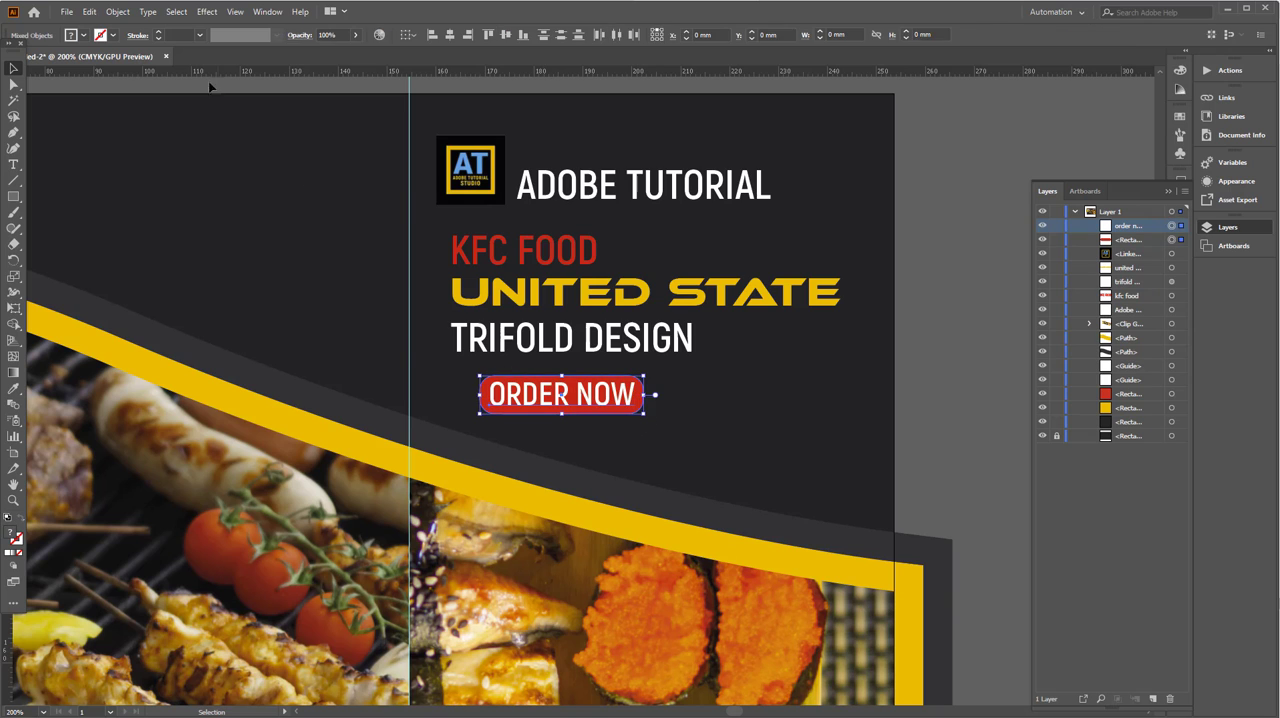
click(118, 13)
click(140, 77)
click(470, 366)
- Duplicate the TRIFOLD DESIGN text below and to the right of the ORDER NOW button and change the copy to "50$ PER"
scroll(568, 325, down, 2)
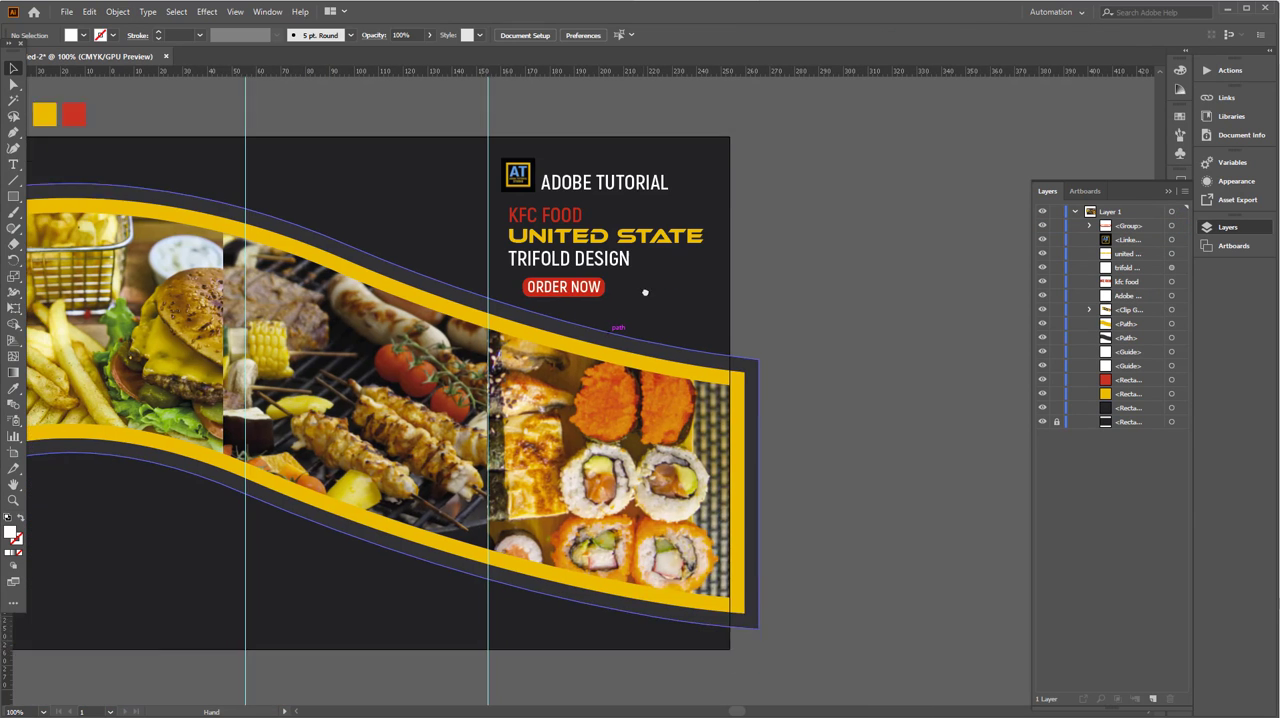
drag(641, 387, 647, 345)
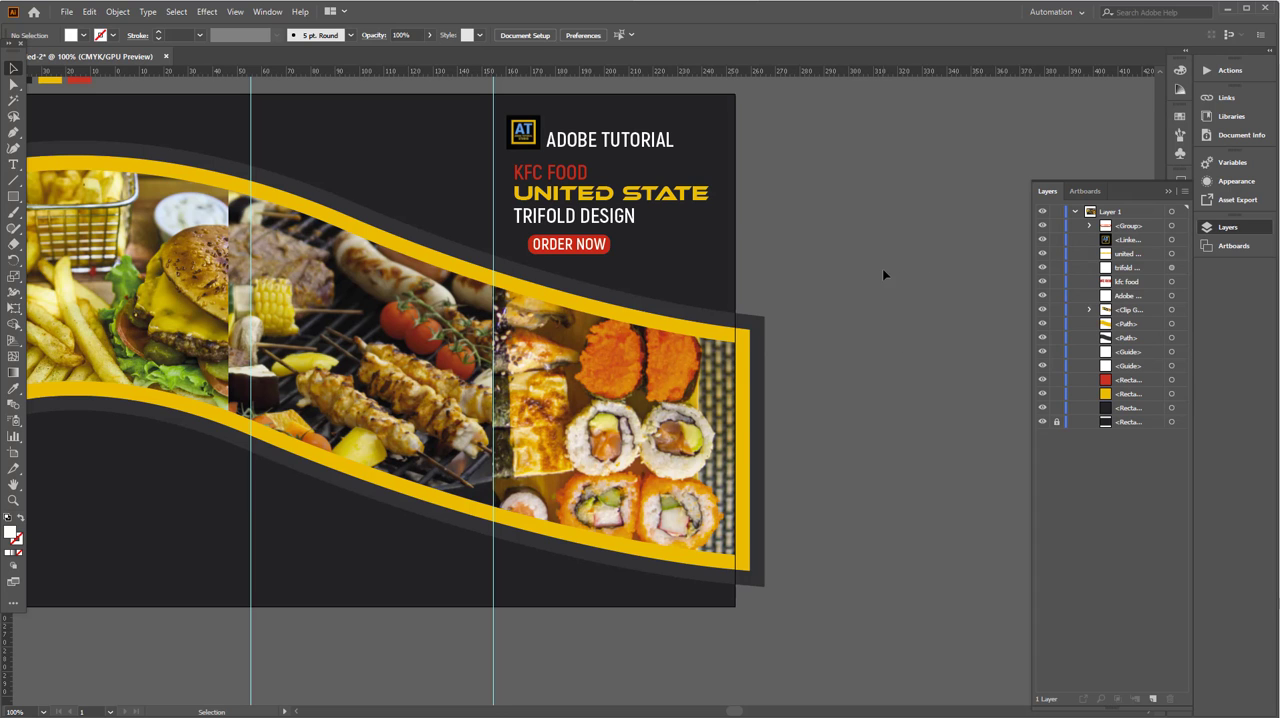
scroll(670, 247, up, 3)
drag(455, 174, 737, 352)
key(t)
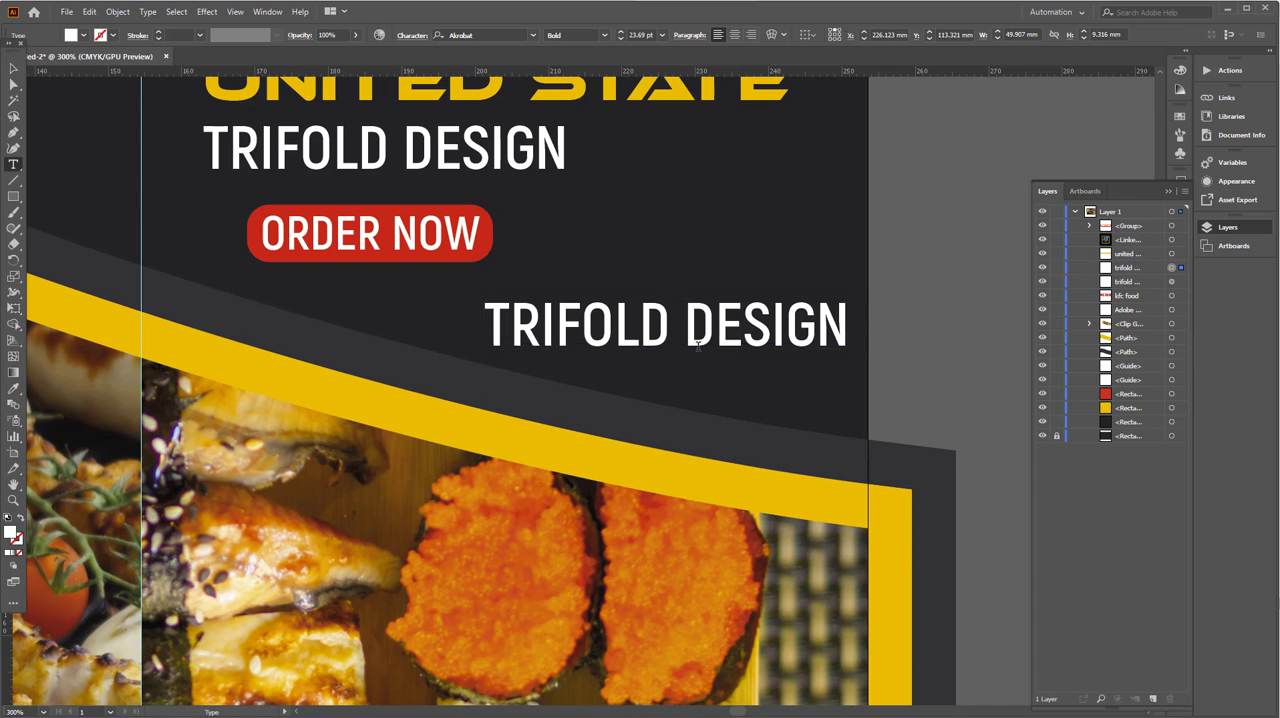
triple_click(697, 345)
text(50)
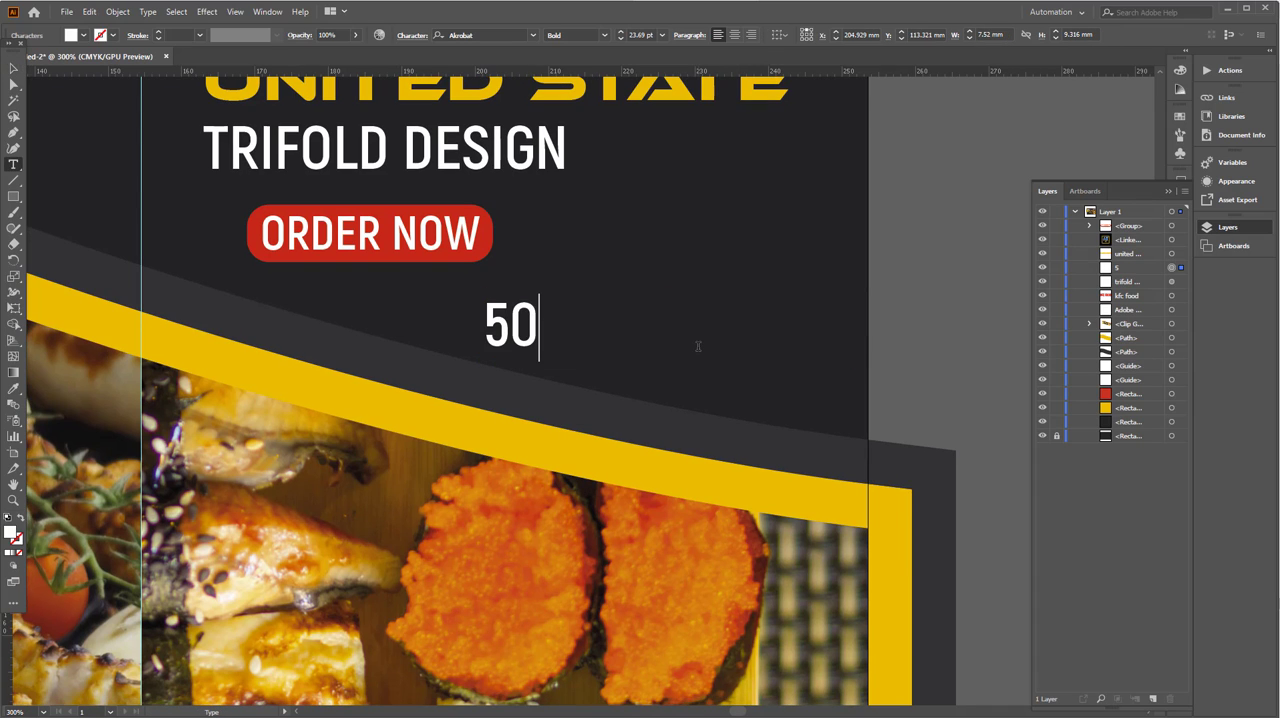
text($ PER)
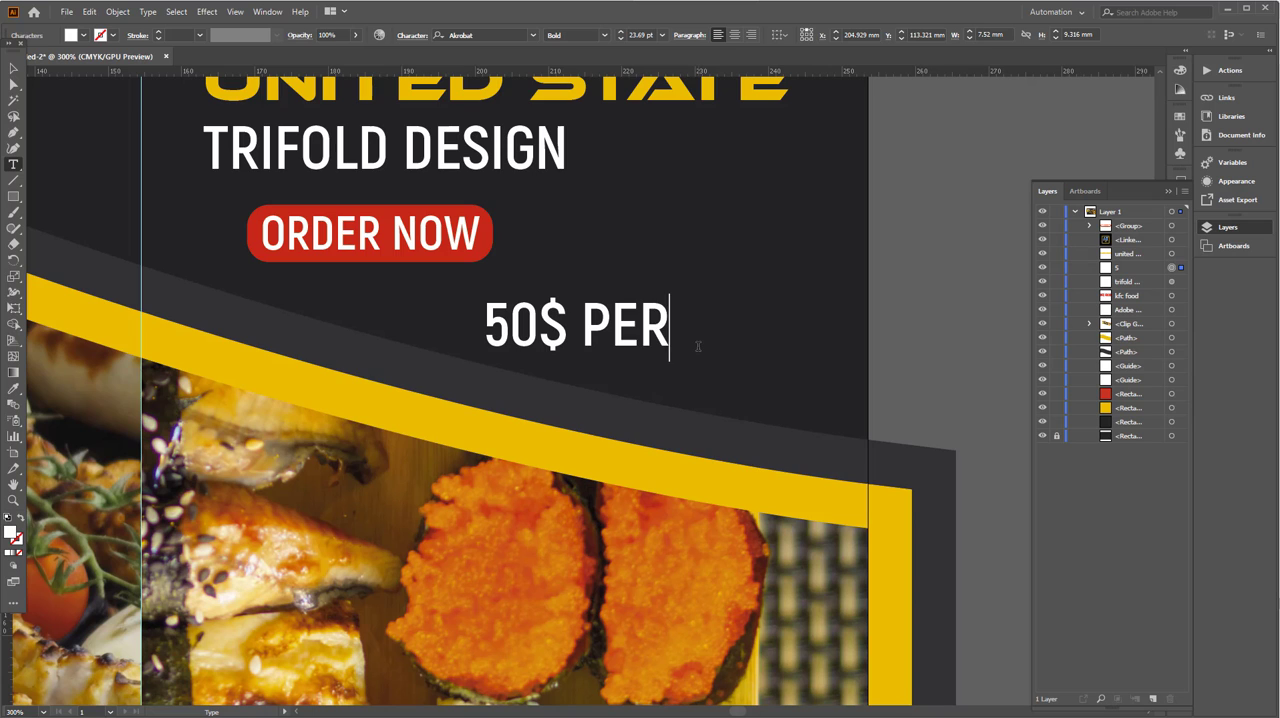
click(13, 68)
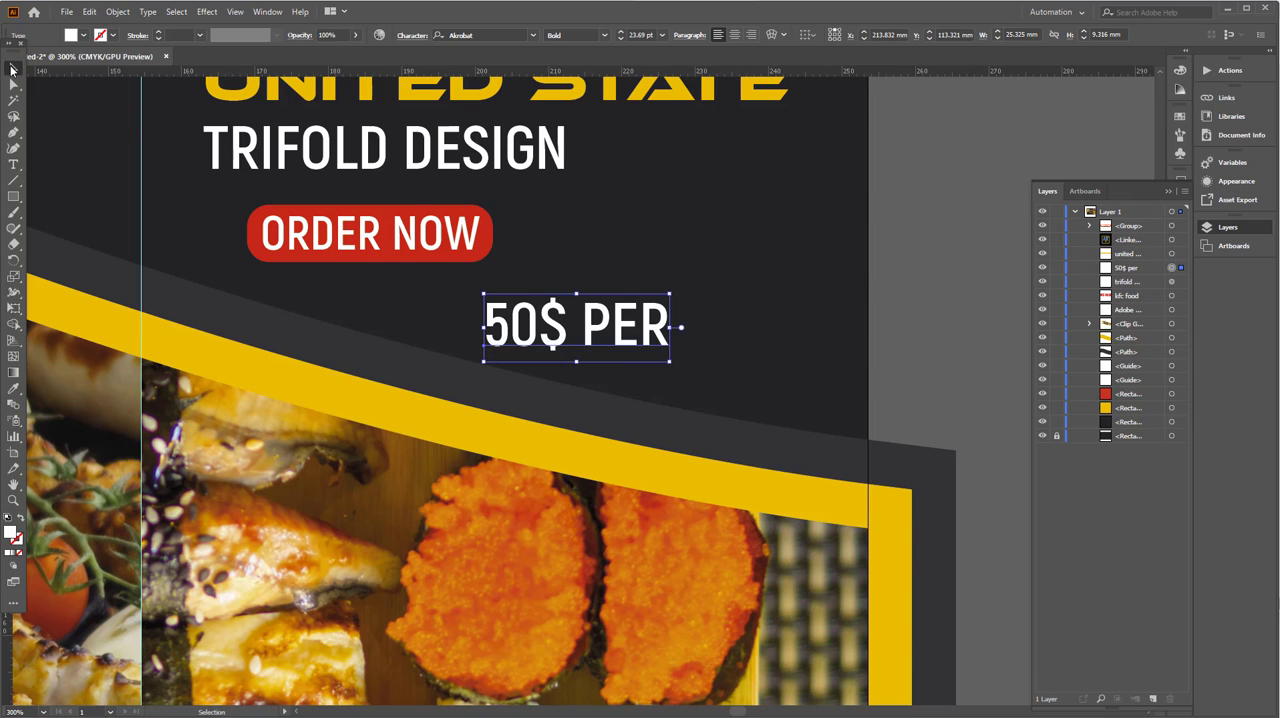
- Scale the 50$ PER text down to about 18 pt and place it near the front panel's right edge
key(ctrl+0)
drag(867, 316, 618, 308)
scroll(938, 287, up, 2)
- Draw a rectangle about 22.9 by 9.7 mm around 50$ PER, with no fill and a stroke in the button's red
click(14, 196)
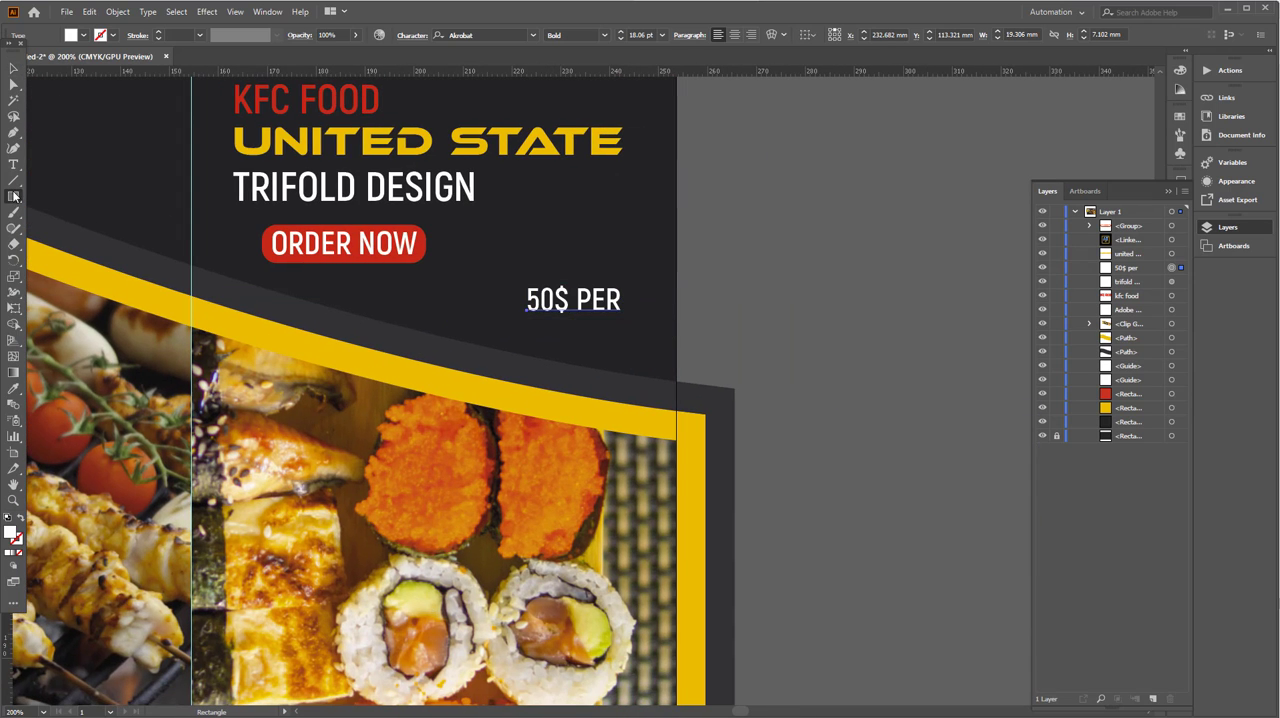
drag(603, 316, 630, 322)
click(12, 391)
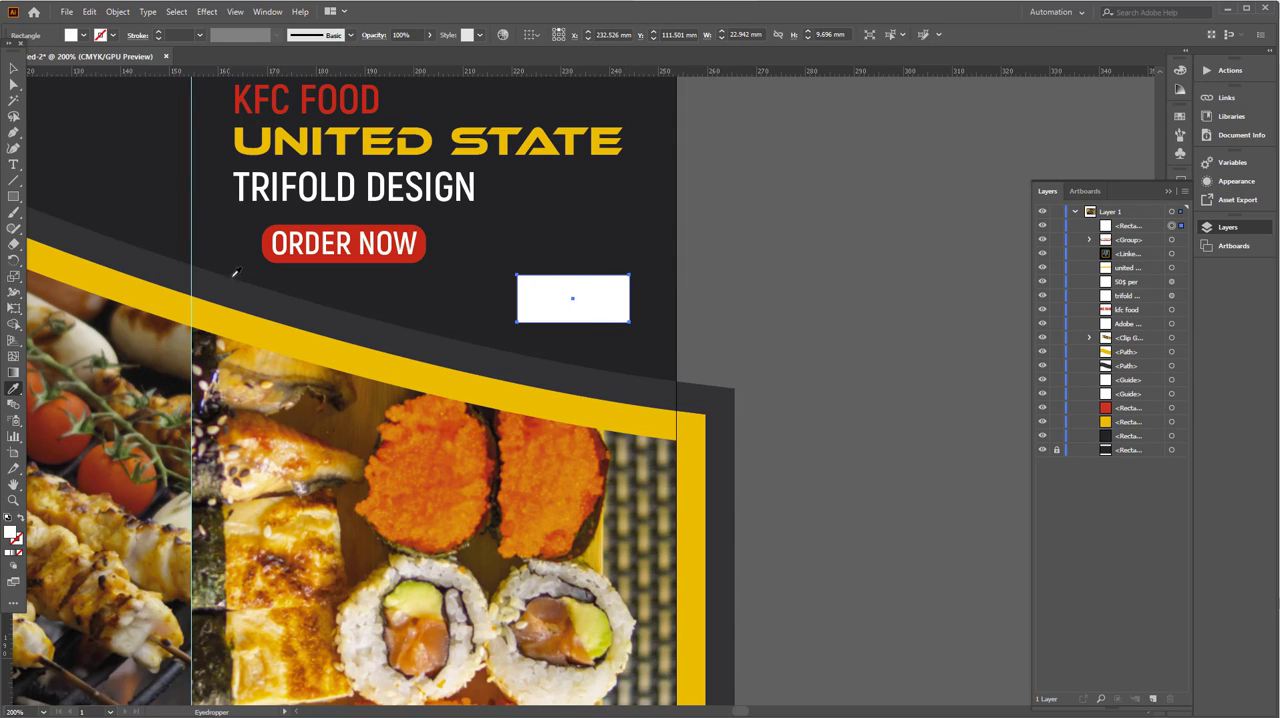
click(264, 240)
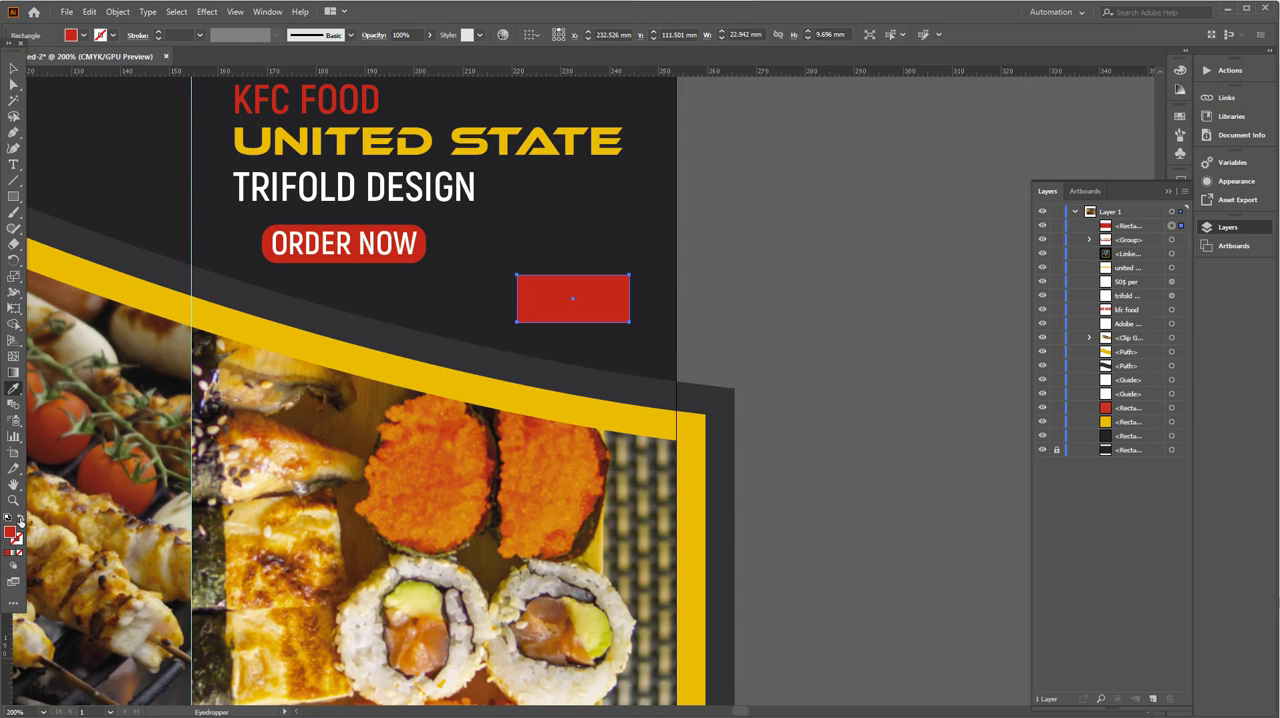
click(20, 519)
click(13, 68)
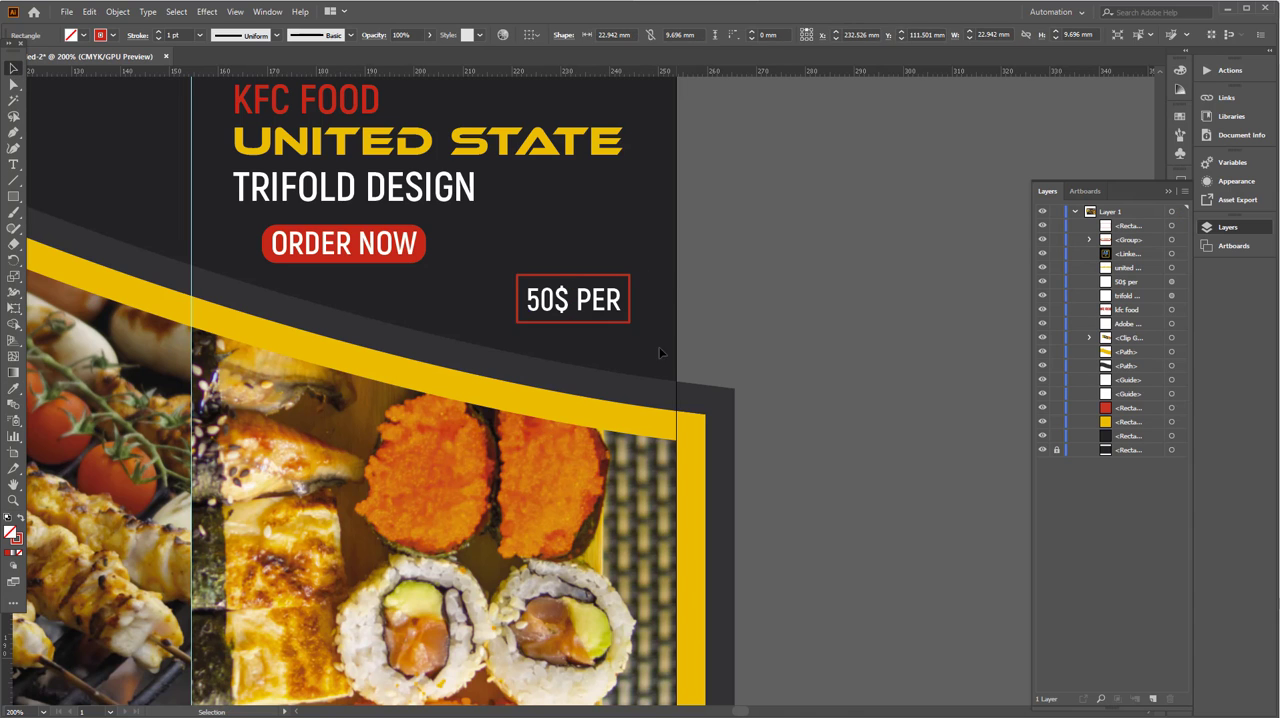
click(679, 285)
- Duplicate the ADOBE TUTORIAL text into the dark upper area of the middle panel and change the copy to CONTACT
drag(666, 364, 773, 399)
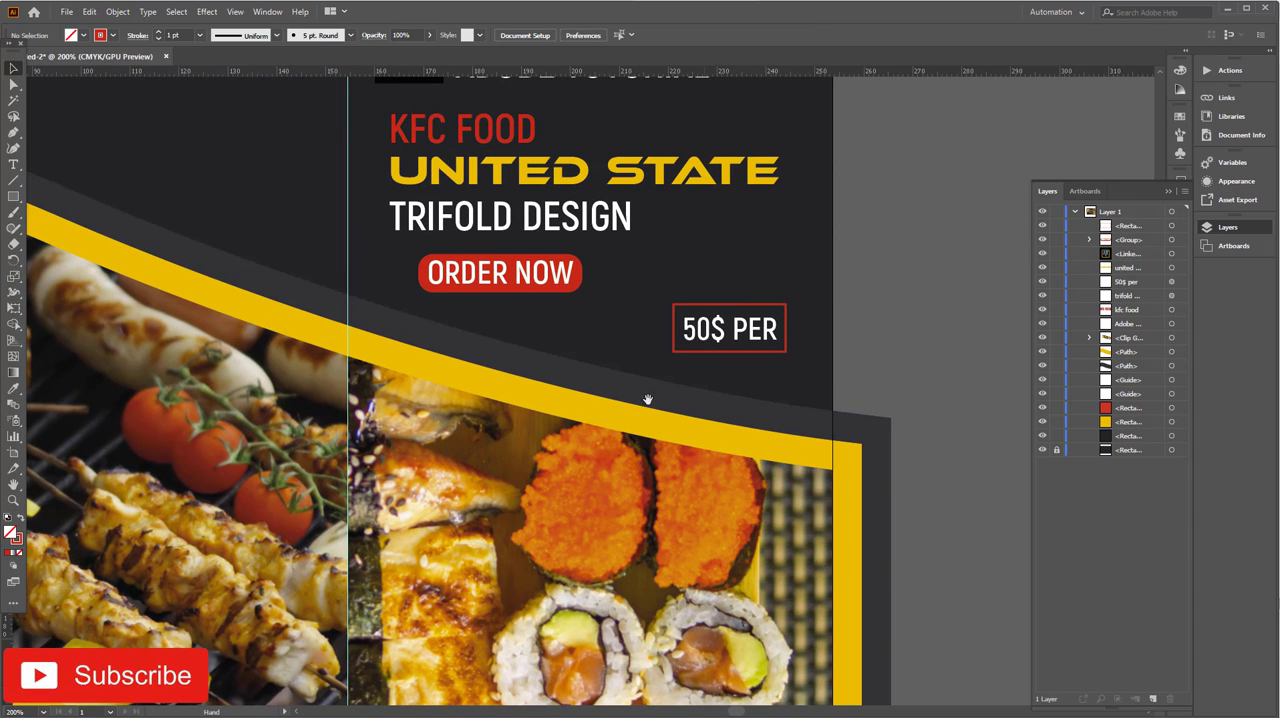
drag(624, 440, 877, 599)
drag(844, 231, 368, 231)
drag(337, 281, 386, 281)
key(t)
click(386, 226)
key(ctrl+a)
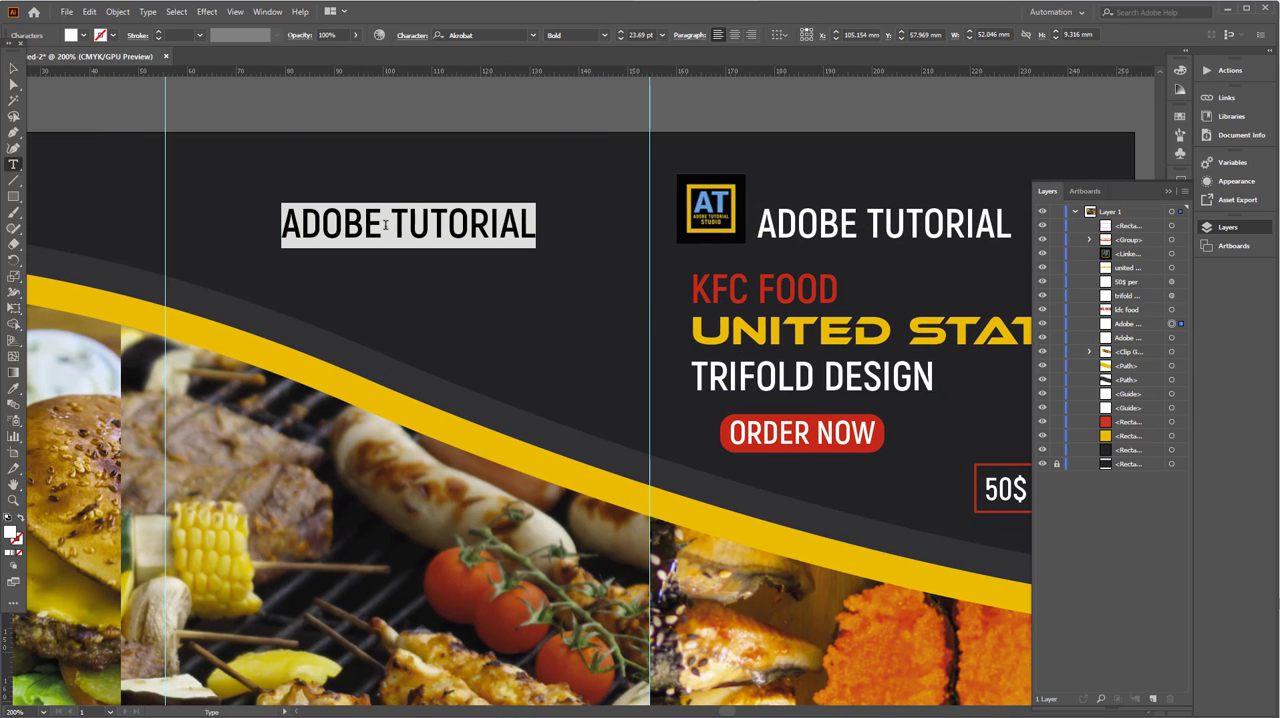
text(contact)
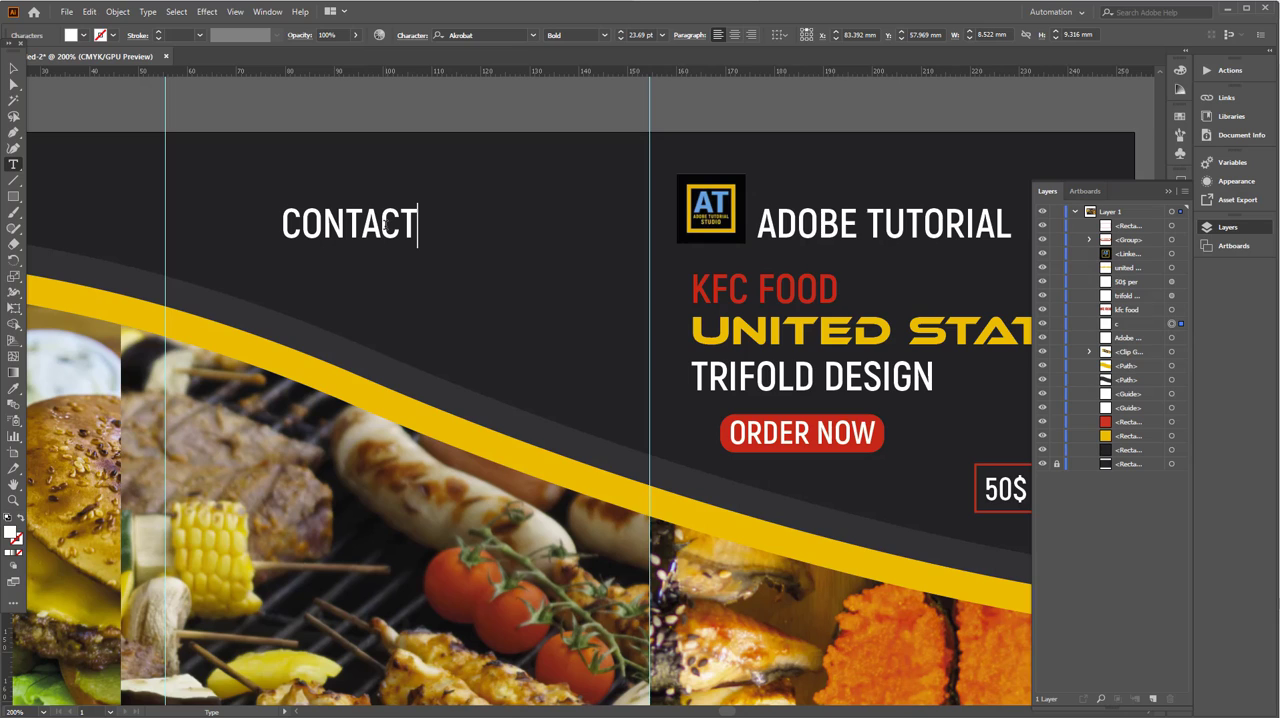
click(14, 68)
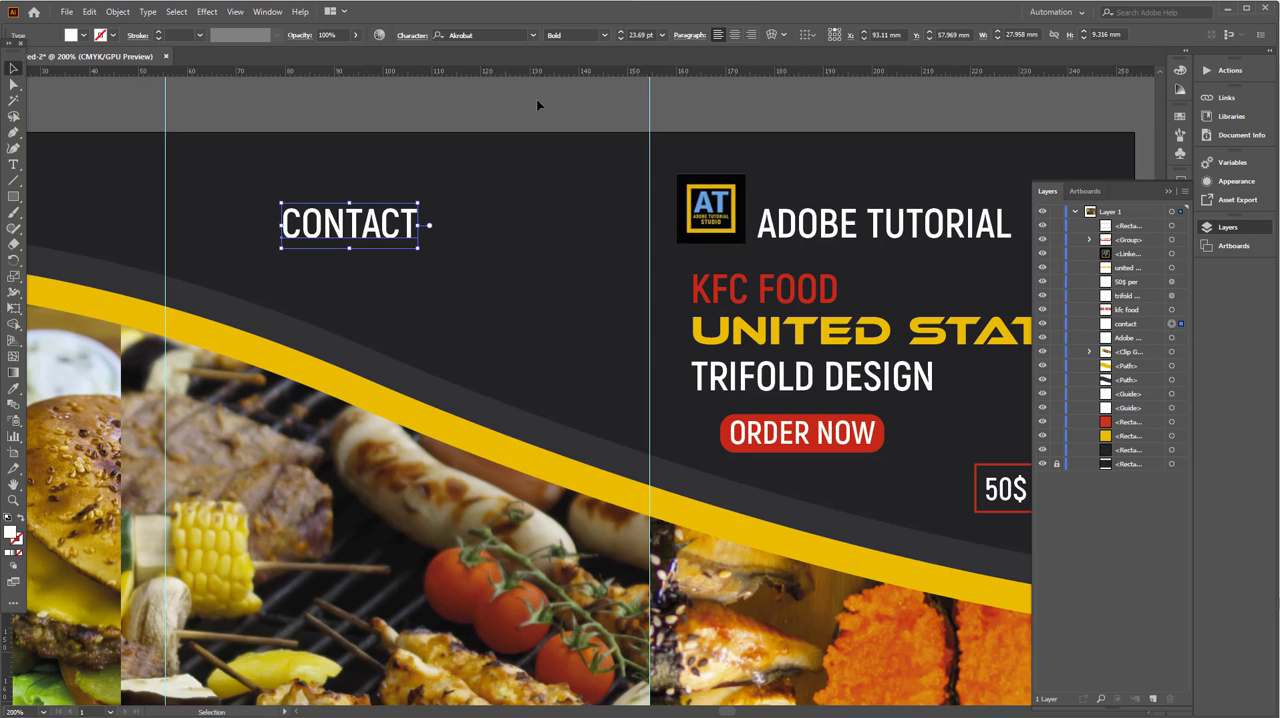
- Center-align the CONTACT text, center it horizontally on the artboard, and reduce it to about 18.7 pt near the middle panel's upper edge
click(734, 35)
click(808, 35)
click(820, 79)
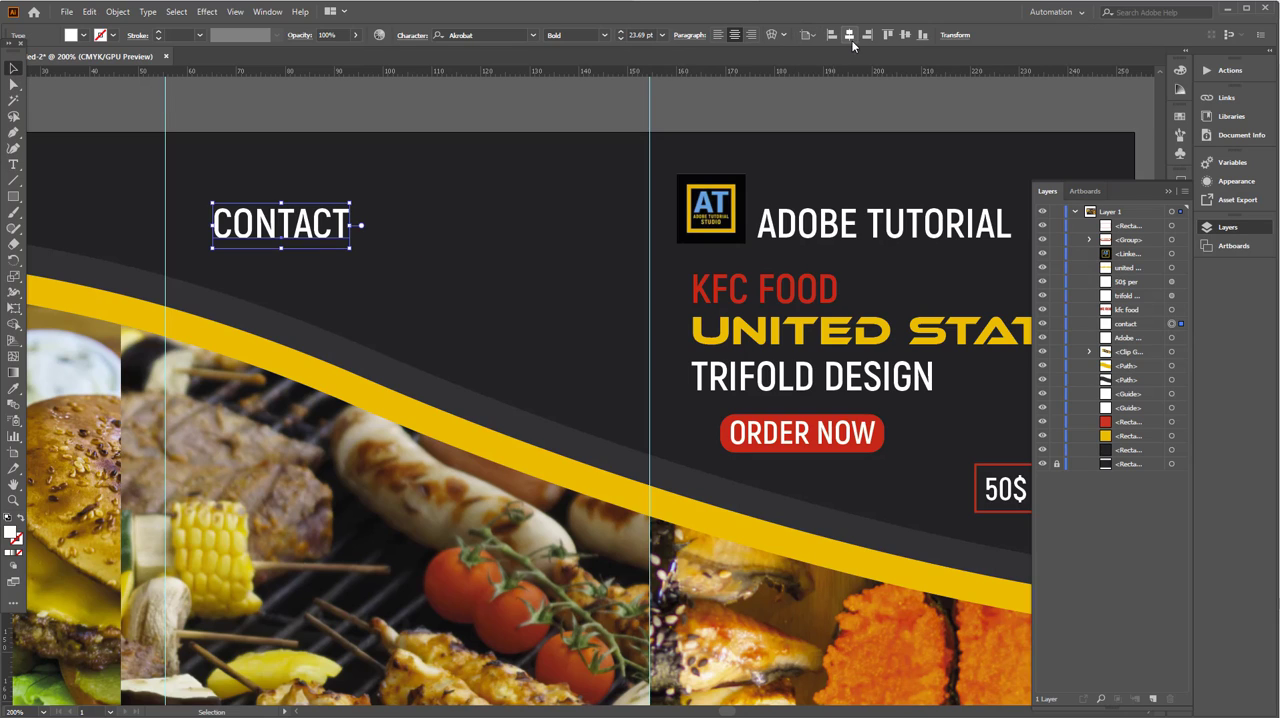
click(849, 35)
mouse_move(457, 228)
mouse_down()
mouse_move(458, 196)
mouse_move(463, 207)
mouse_up()
- Add a phone number line below CONTACT and separate its digits into groups with spaces
key(t)
click(417, 192)
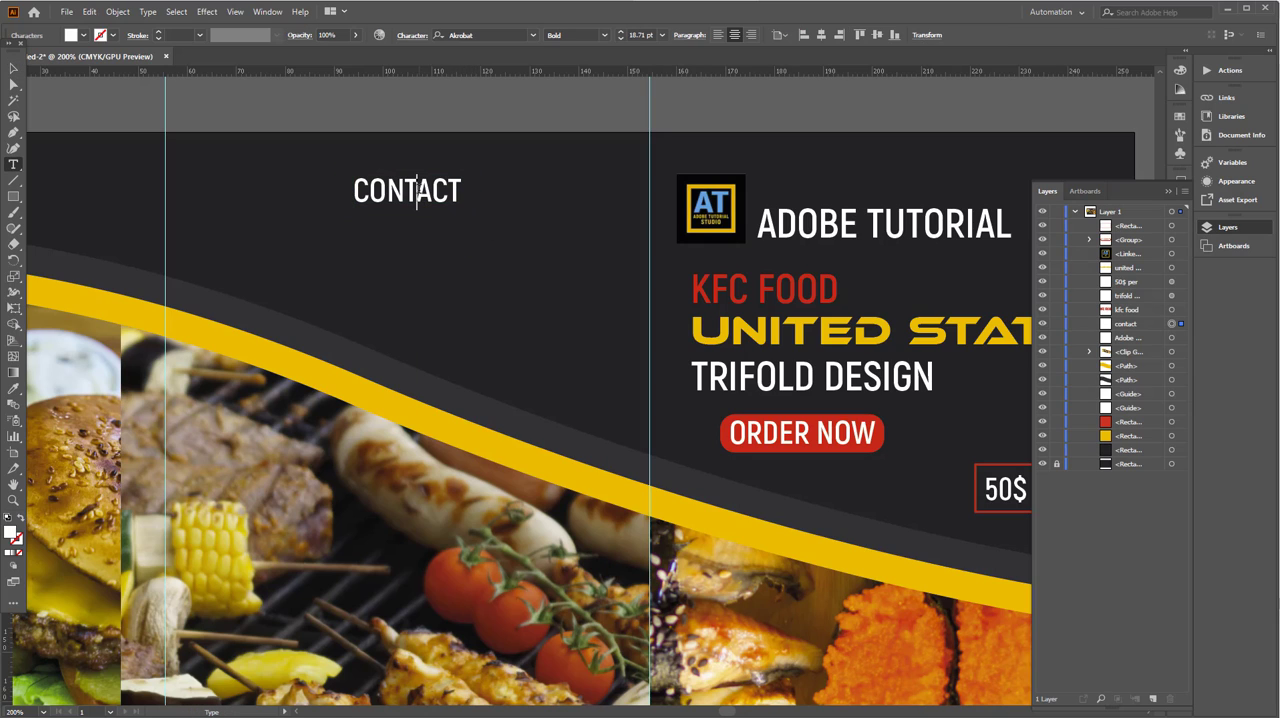
key(Return)
text(+0123456789)
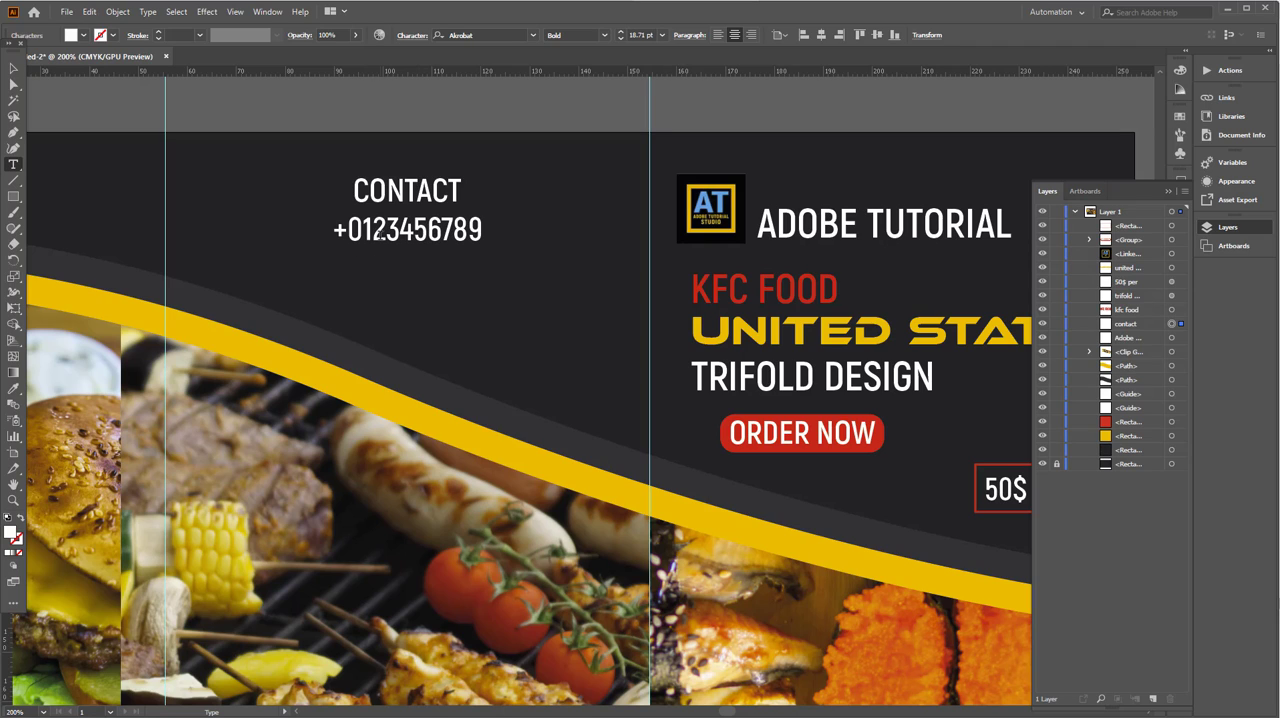
click(431, 231)
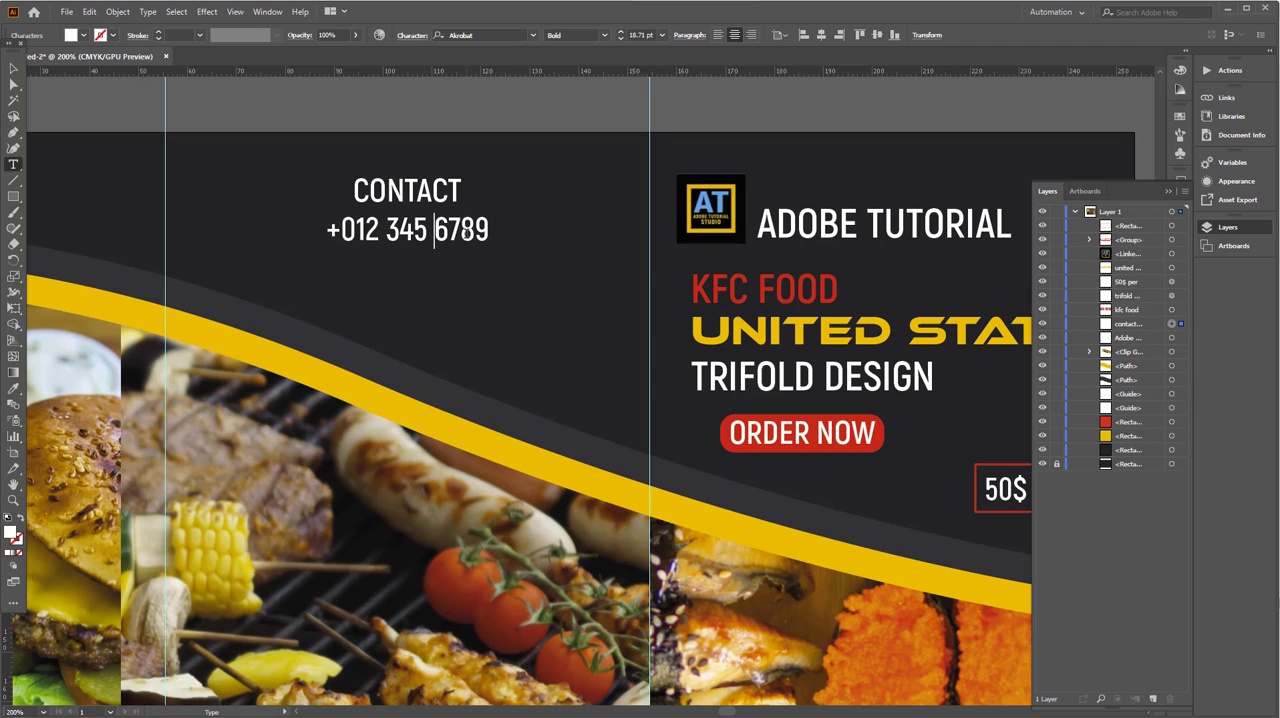
click(466, 231)
text(0)
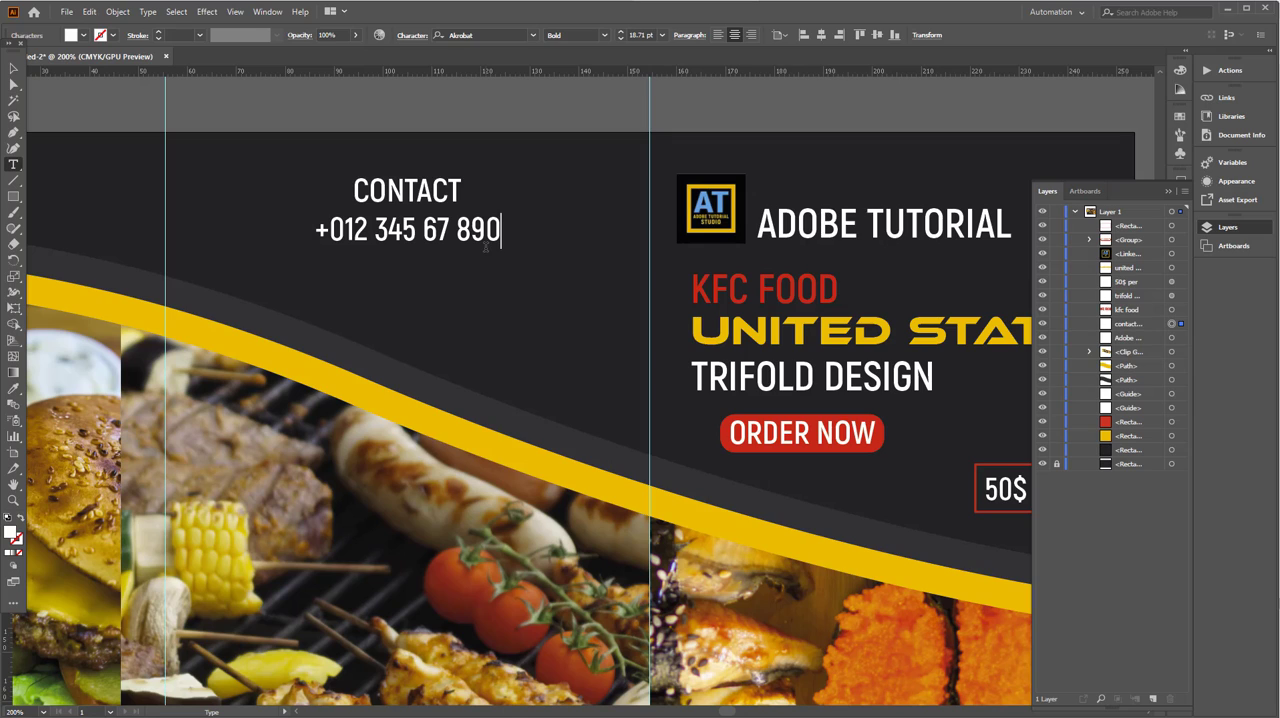
- Add the contact's e-mail address as a third line below the phone number
key(Return)
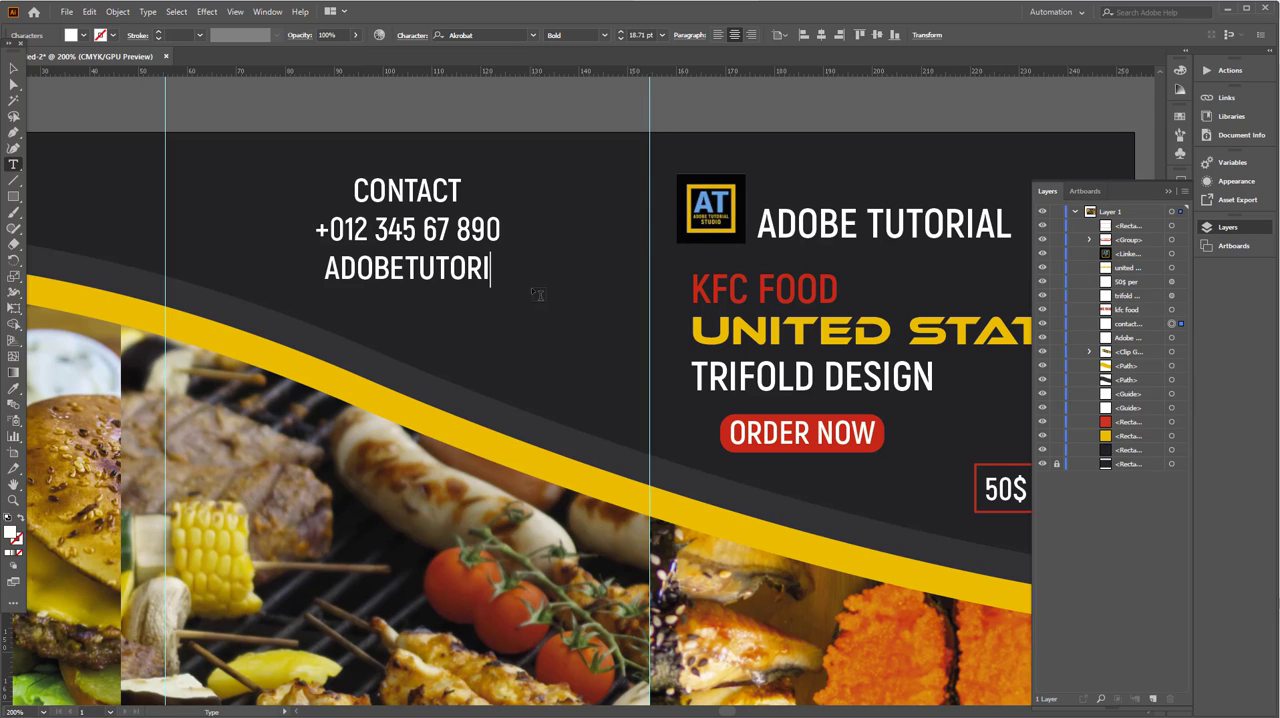
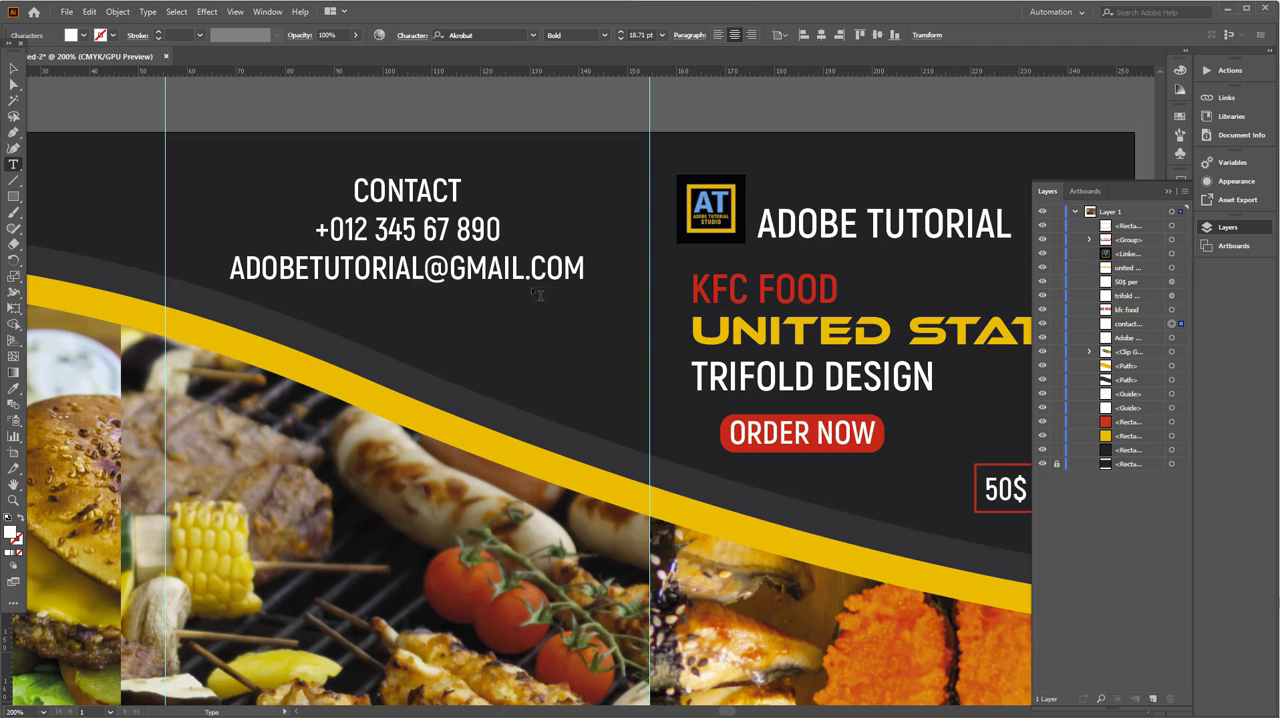
- Scale the three-line contact text block down to about 16 pt
click(15, 71)
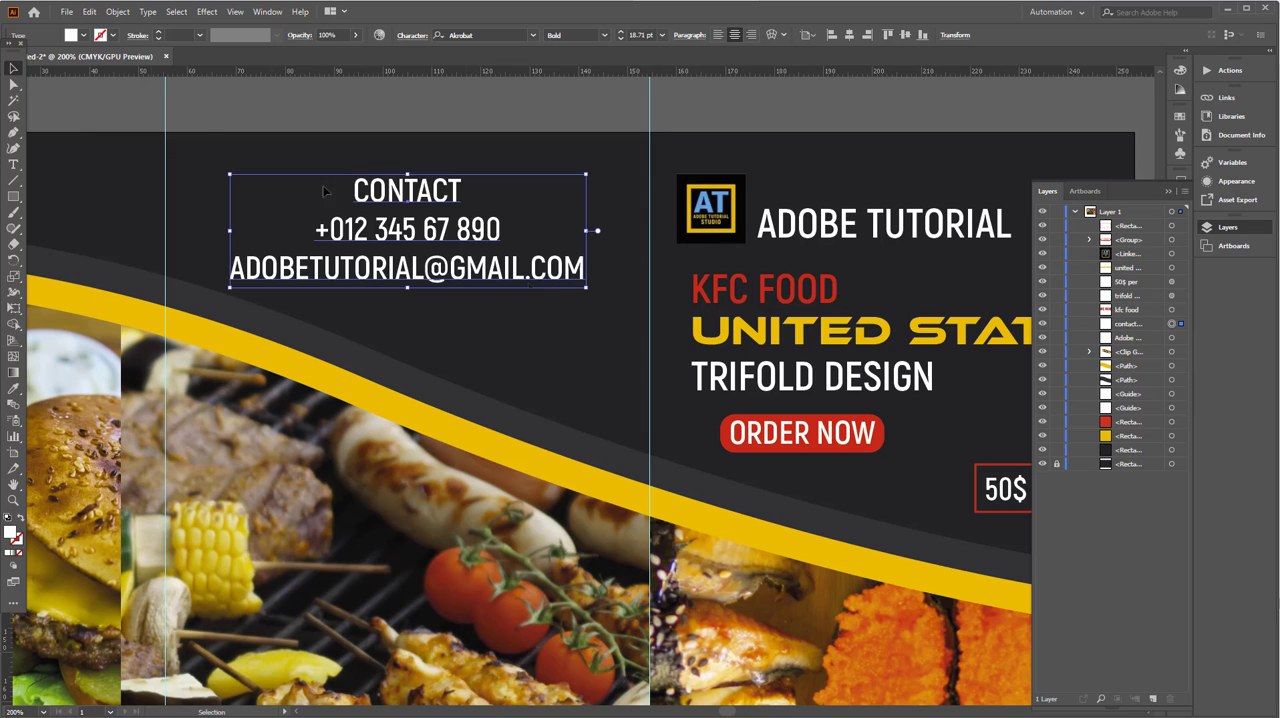
mouse_move(588, 290)
mouse_down()
mouse_move(562, 280)
mouse_move(574, 283)
mouse_up()
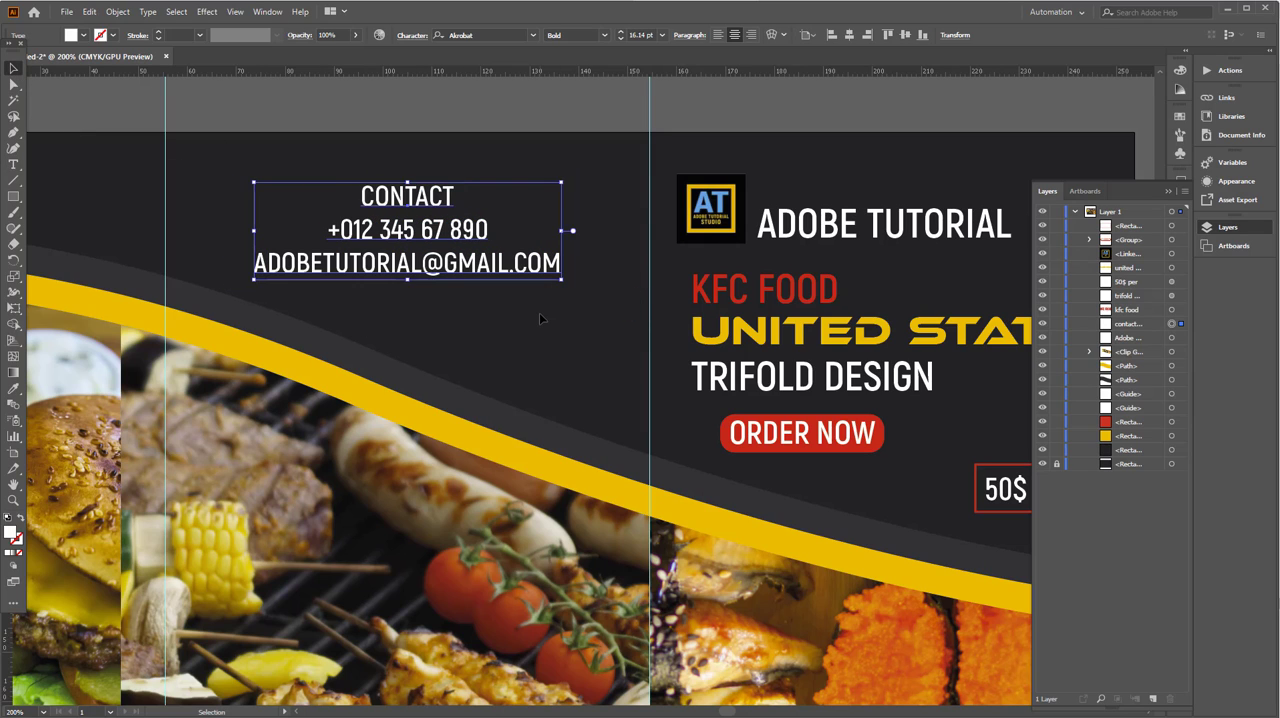
click(539, 312)
- Duplicate the contact text block into the dark lower area of the left panel and replace its text with ABOUT US
scroll(539, 312, down, 5)
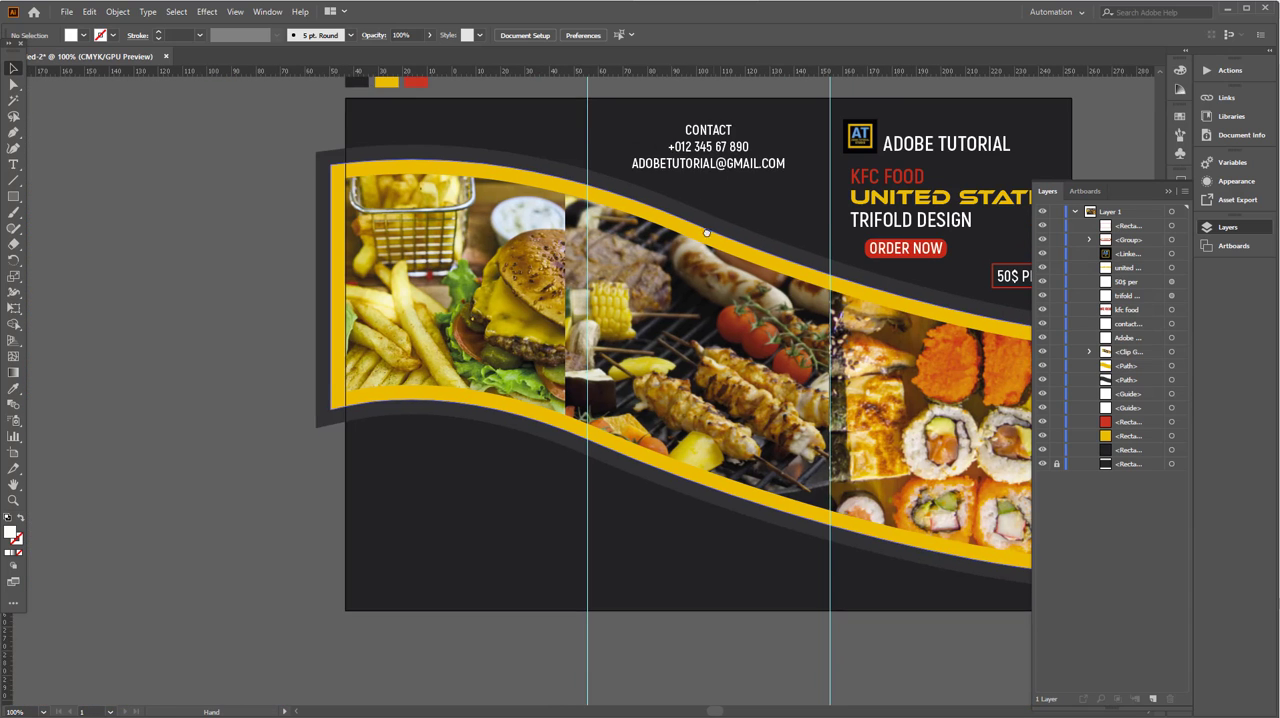
drag(706, 233, 676, 254)
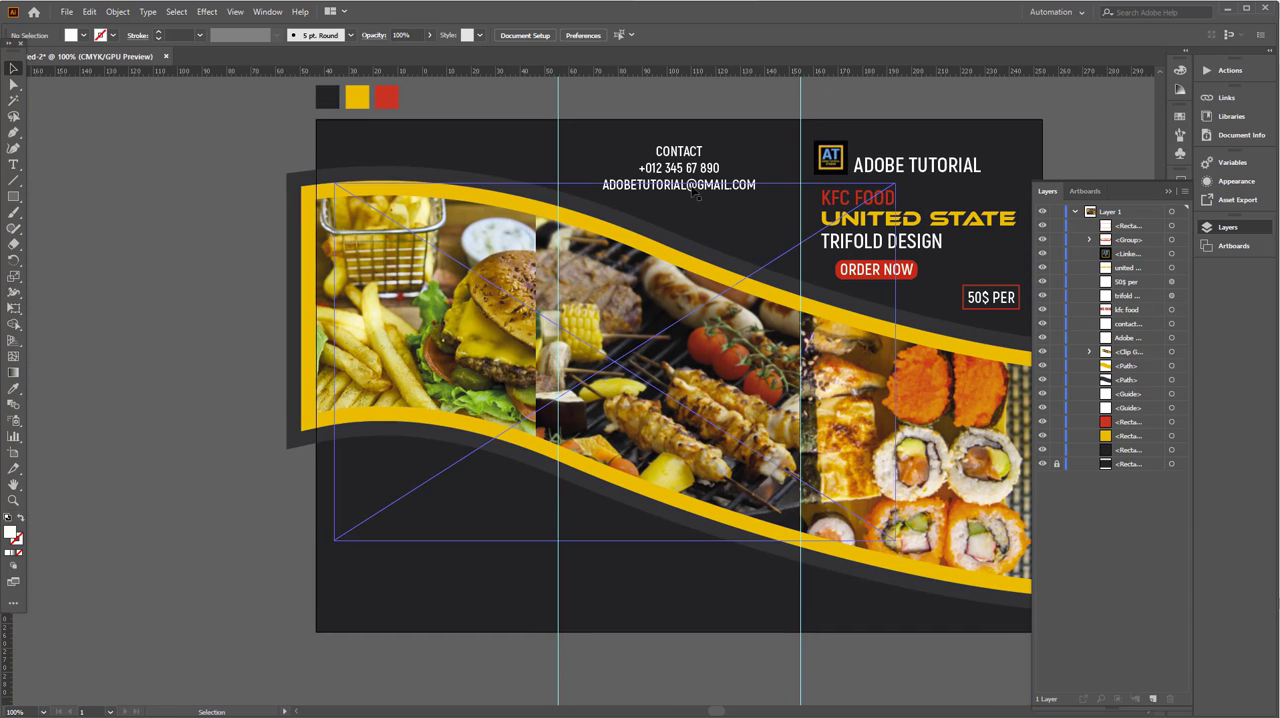
drag(702, 153, 431, 482)
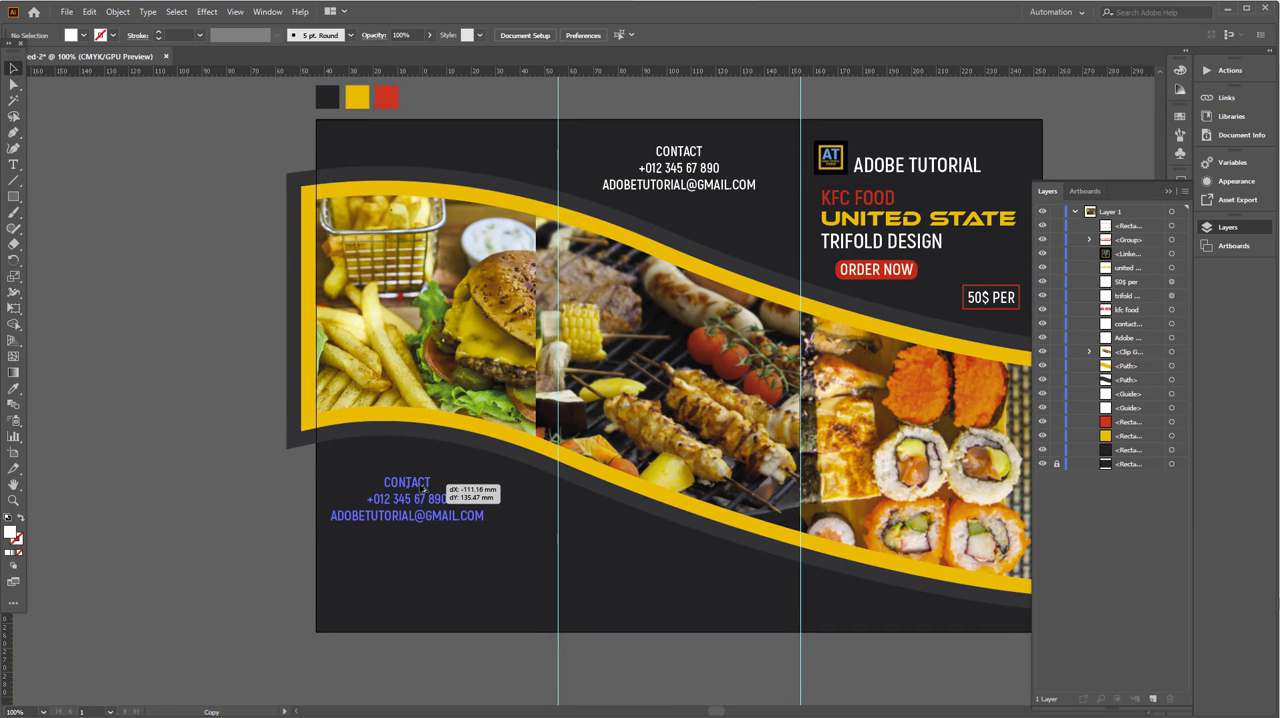
double_click(410, 483)
key(ctrl+a)
text(ABOUT US)
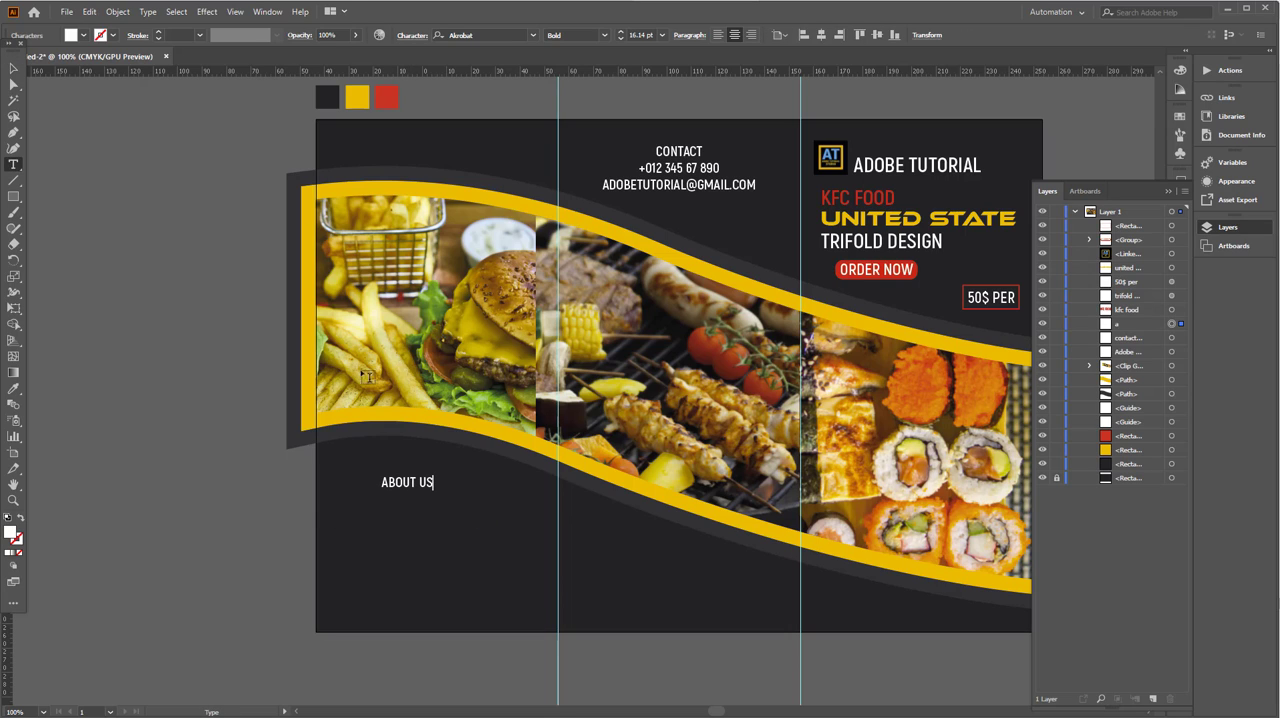
click(13, 68)
- Create a wide area of placeholder text below the ABOUT US heading and set its font style to Light
drag(398, 494, 830, 626)
click(33, 214)
key(t)
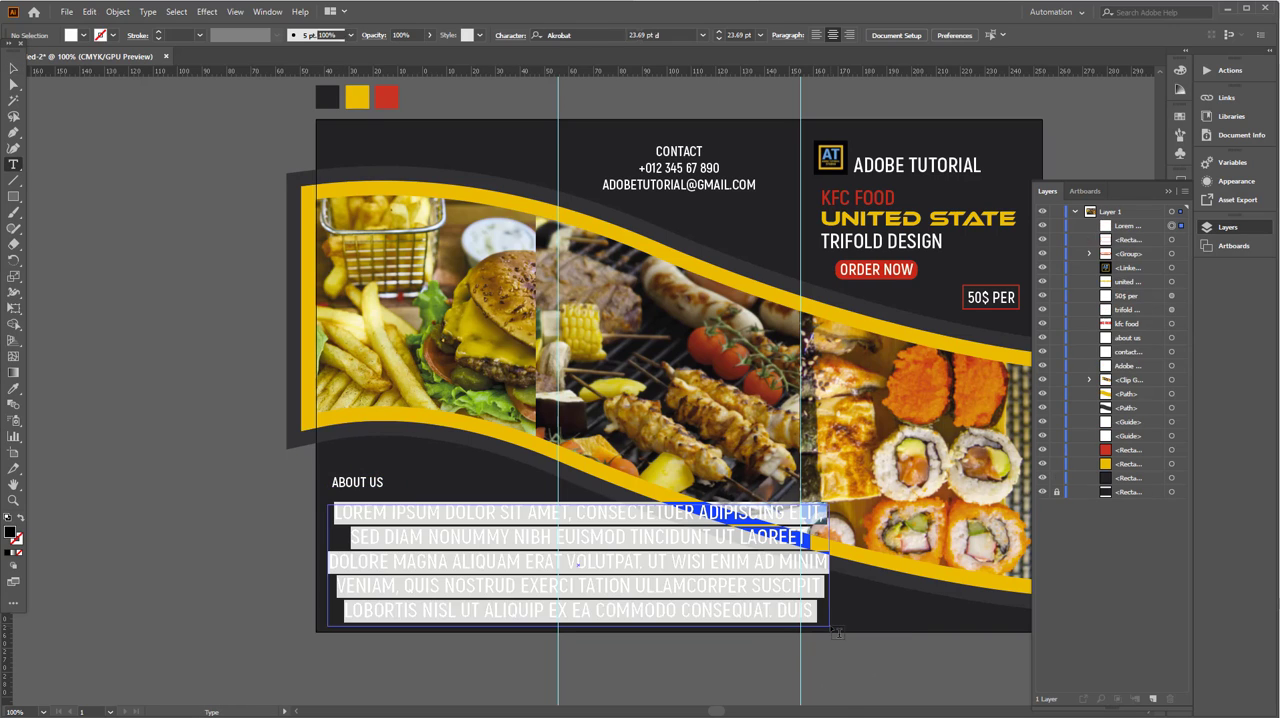
click(604, 35)
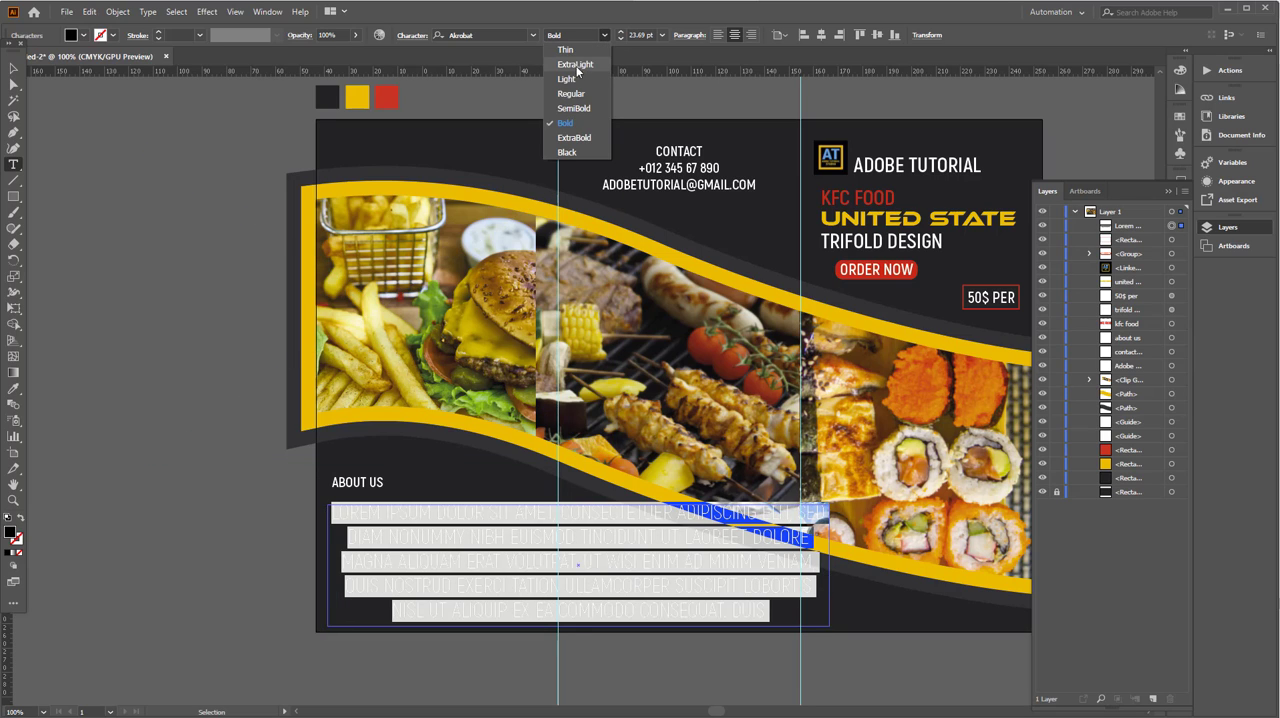
click(567, 79)
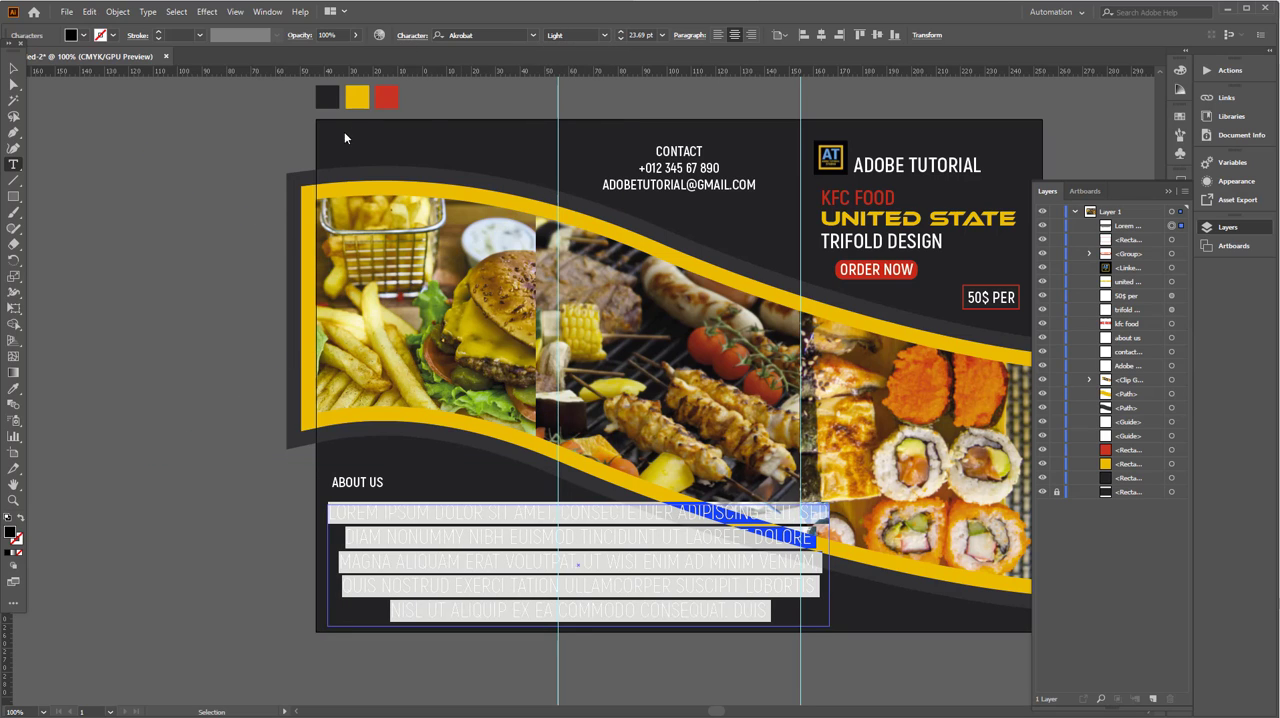
- Turn off All Caps for the placeholder paragraph below ABOUT US and justify all its lines
click(286, 175)
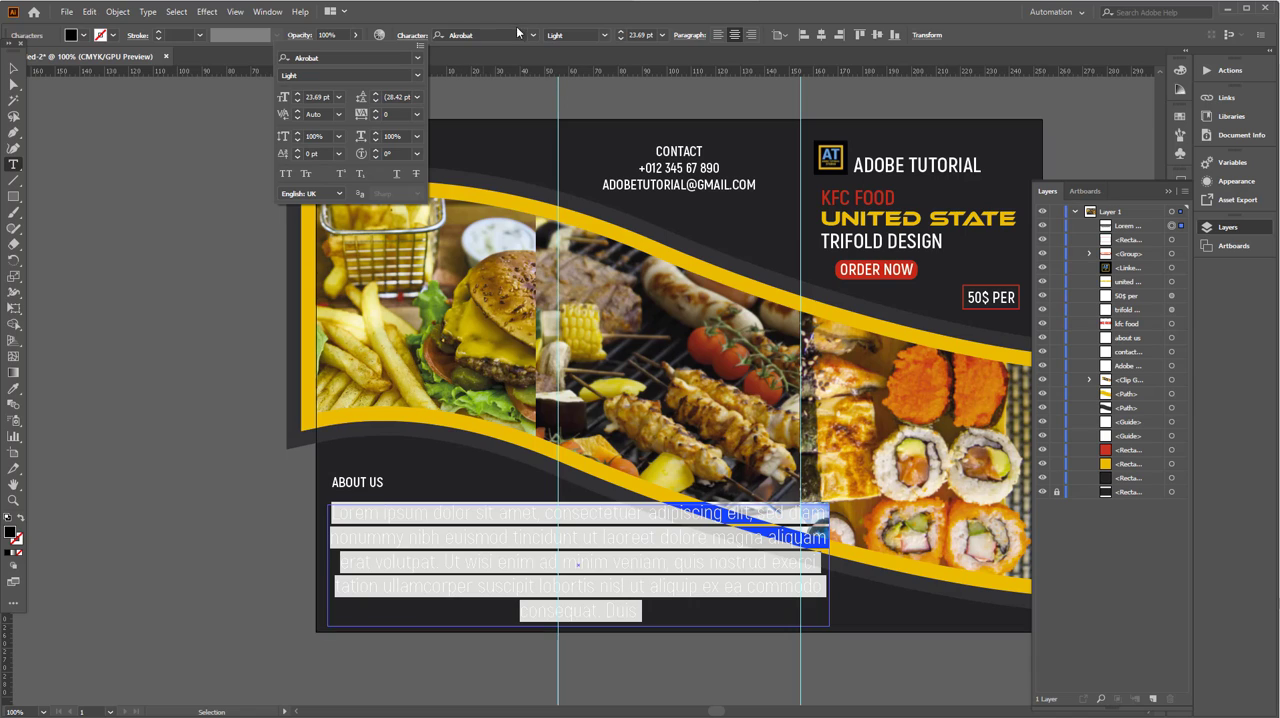
click(717, 35)
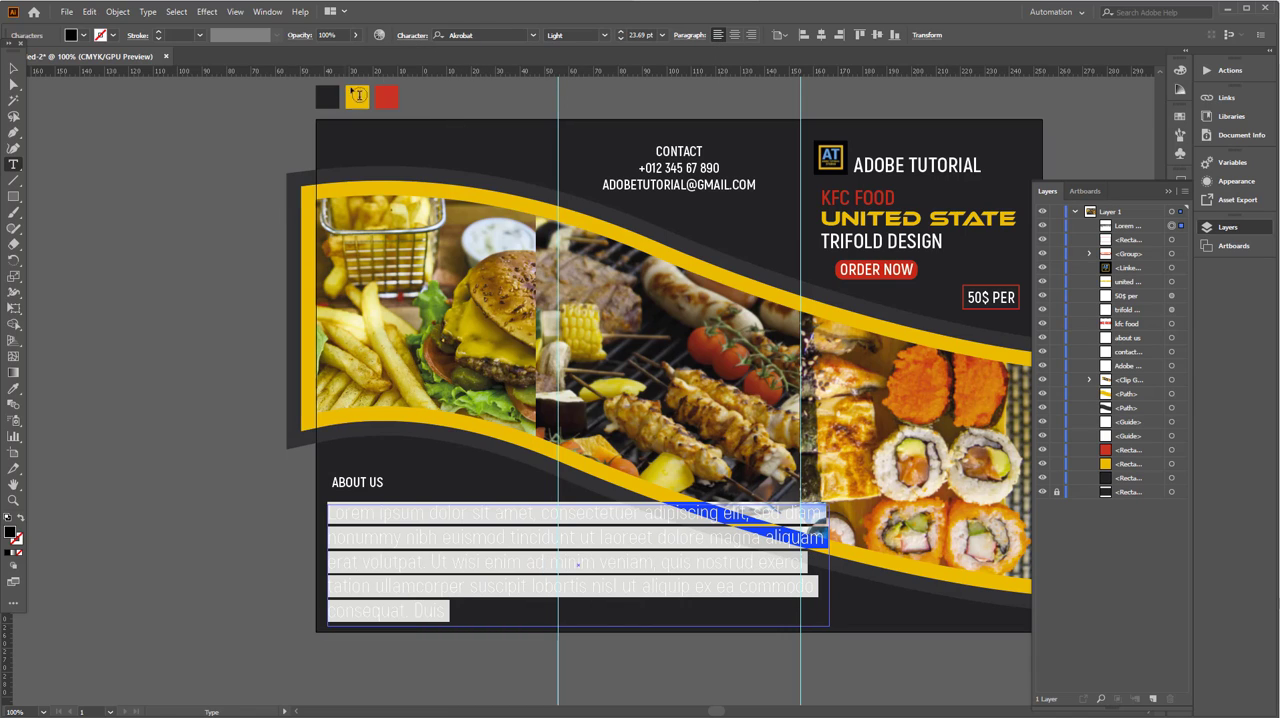
click(686, 36)
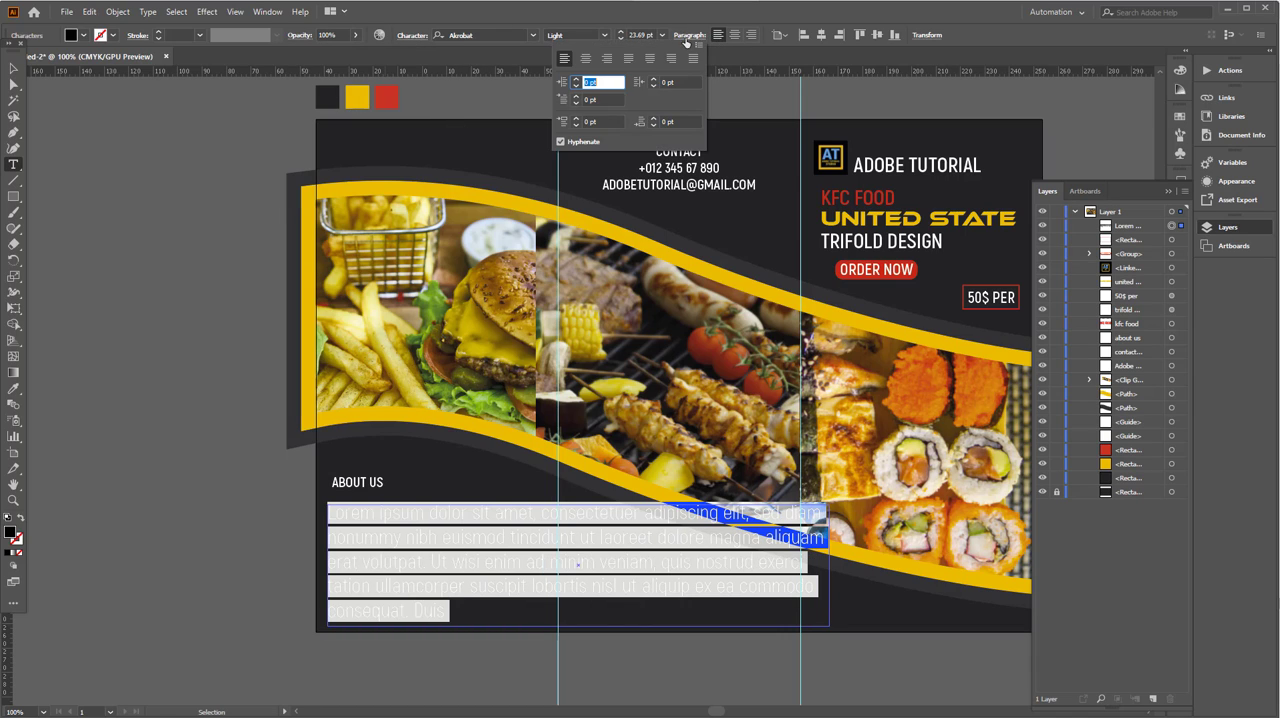
click(692, 61)
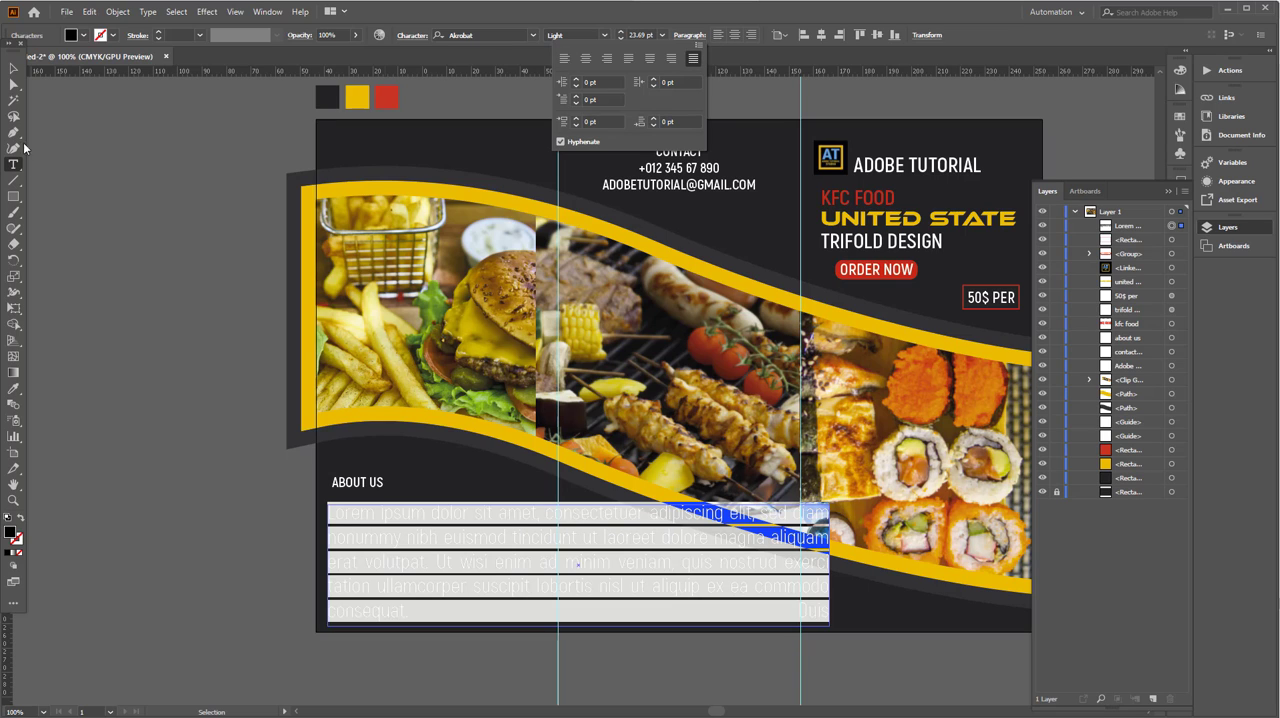
click(14, 71)
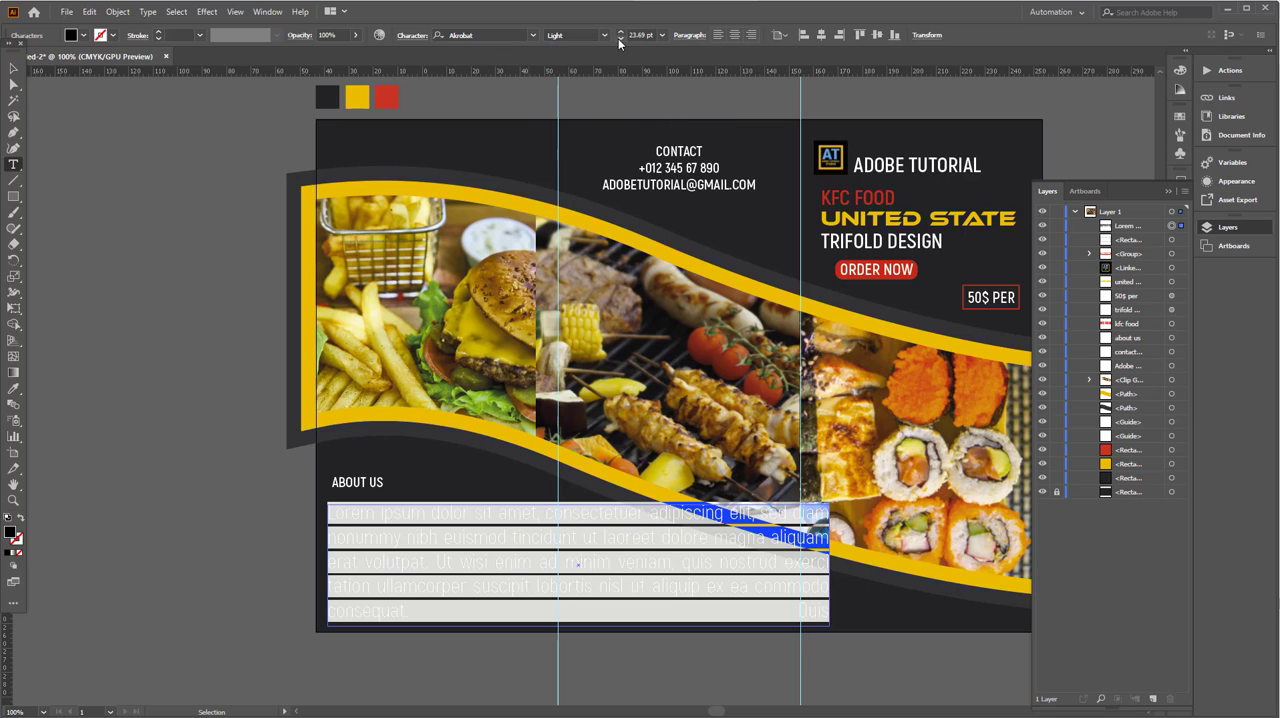
- Reduce the placeholder paragraph's font size to 17 pt and give its text a white fill
click(620, 39)
click(620, 39)
click(620, 39)
click(620, 39)
click(620, 39)
click(620, 39)
click(620, 39)
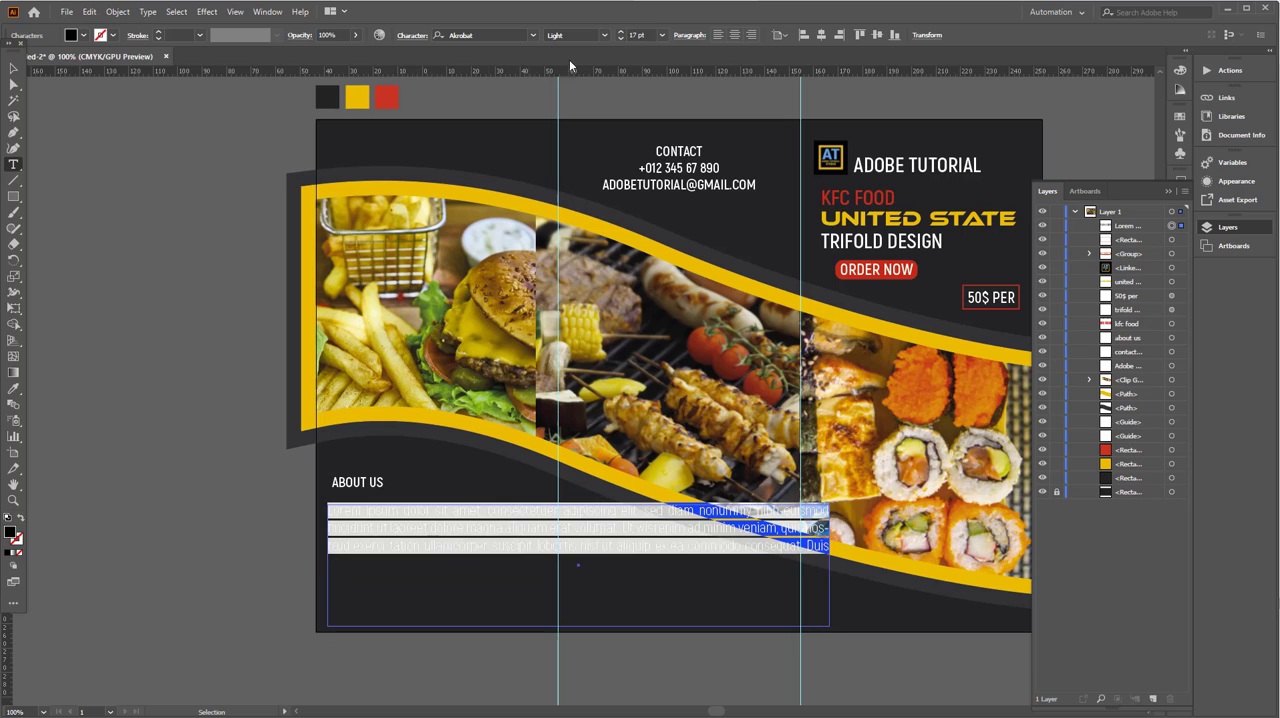
click(12, 70)
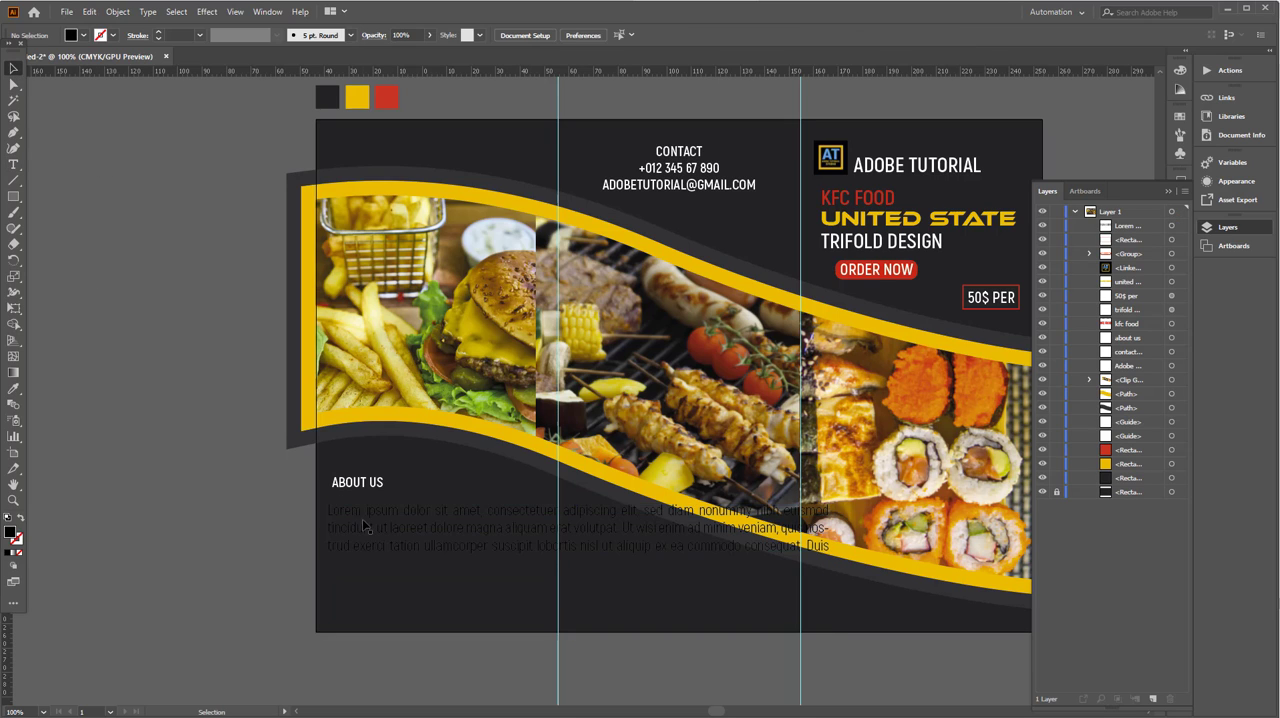
click(84, 35)
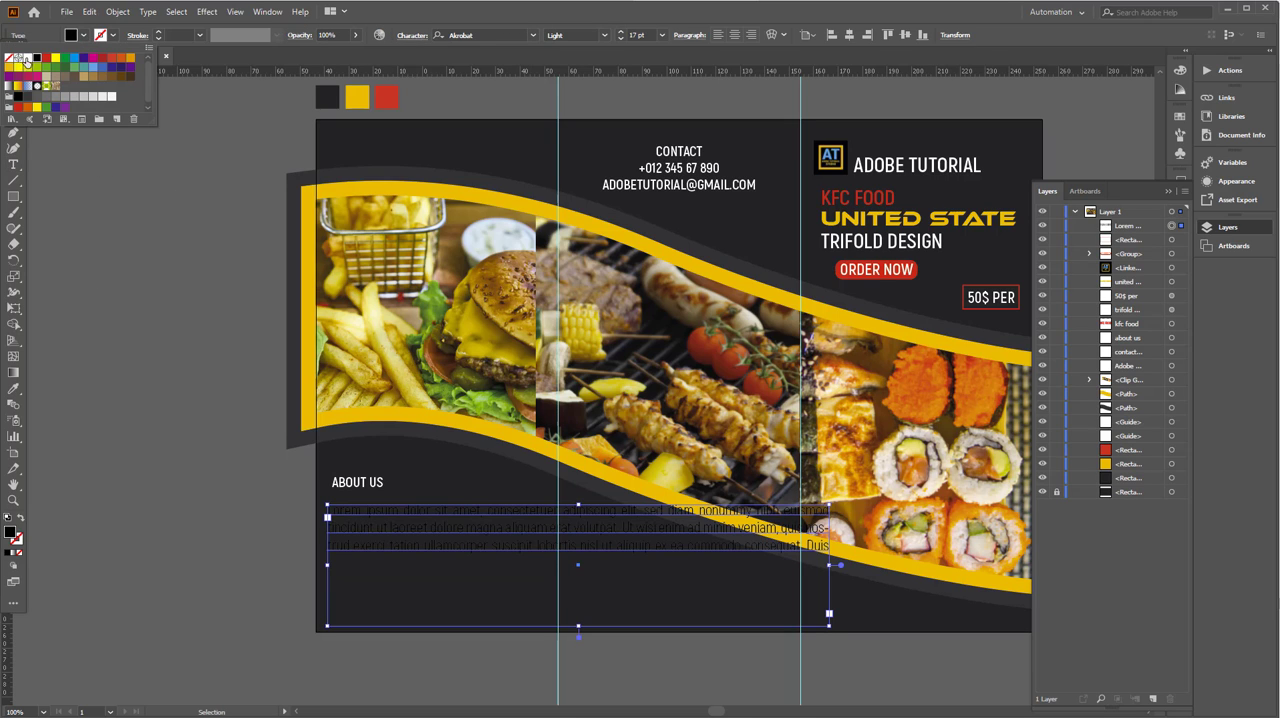
click(22, 60)
click(112, 307)
click(440, 531)
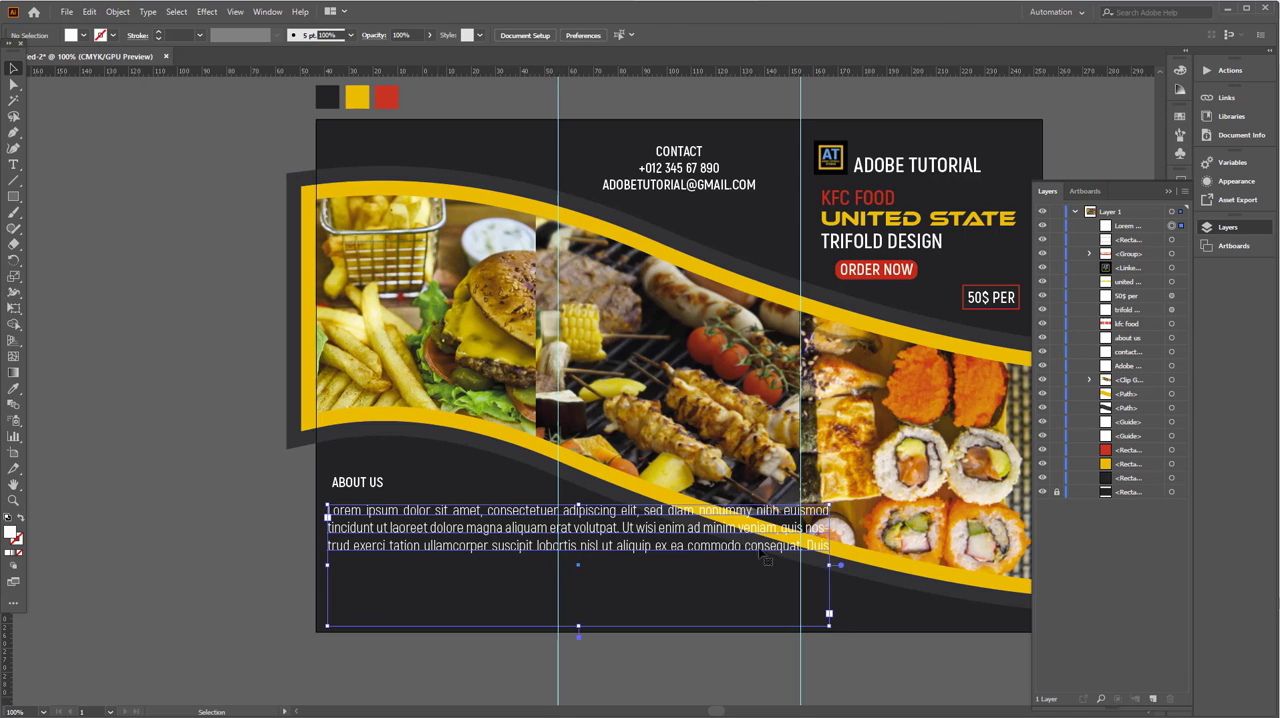
- Resize the placeholder text frame to fit within the left panel and reduce its font size to 13 pt
drag(829, 566, 569, 565)
drag(442, 626, 442, 596)
click(624, 39)
click(624, 39)
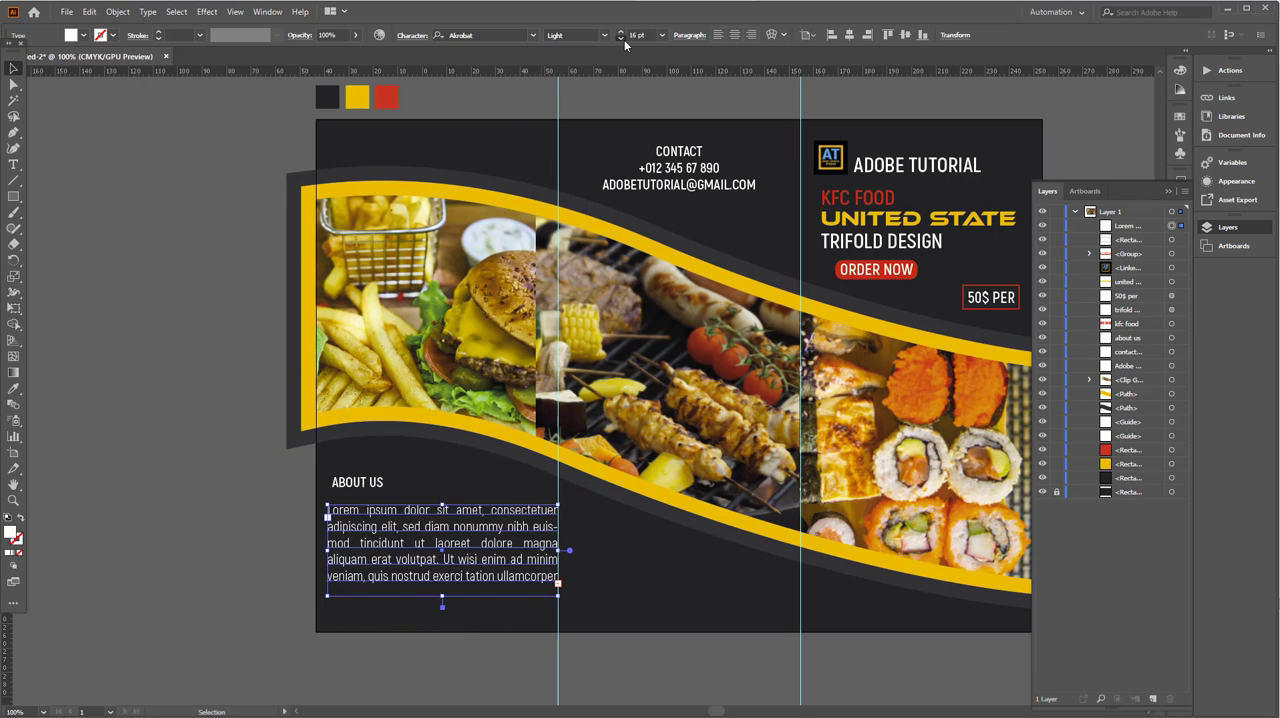
click(624, 39)
click(624, 39)
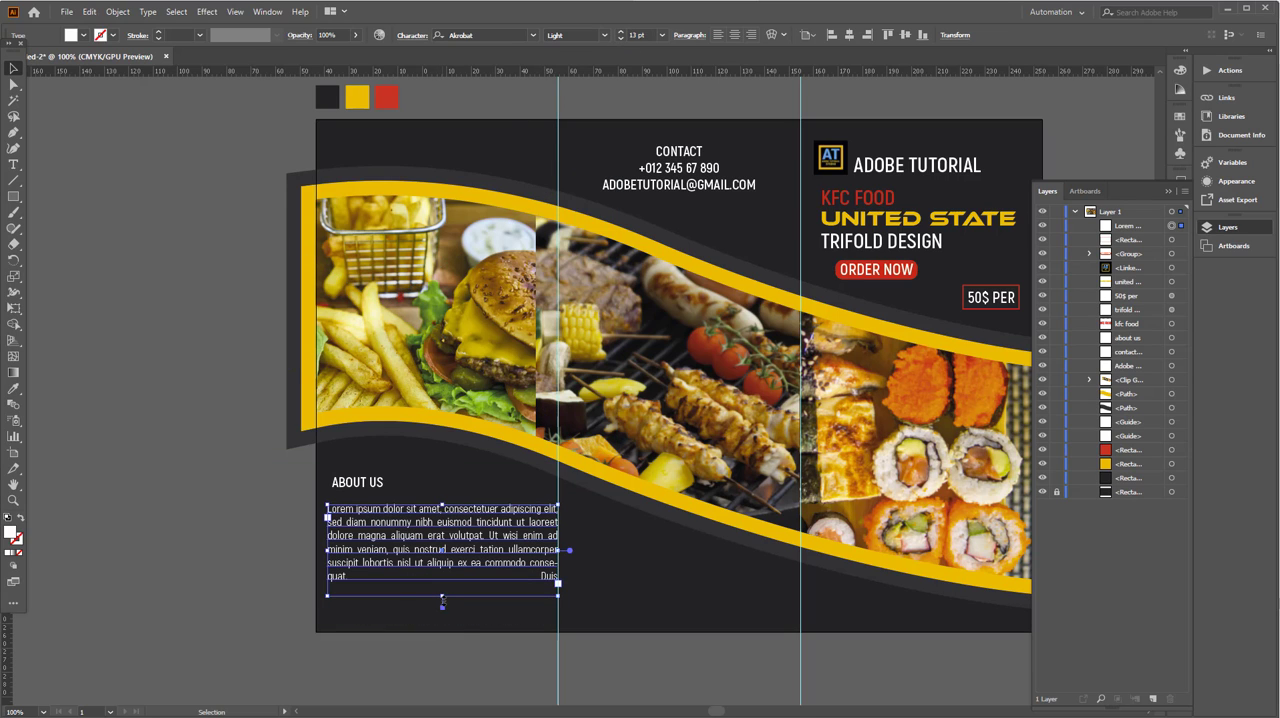
drag(442, 600, 442, 611)
- Append a repeat of the lorem ipsum text after the last word to fill the ABOUT US paragraph frame
key(t)
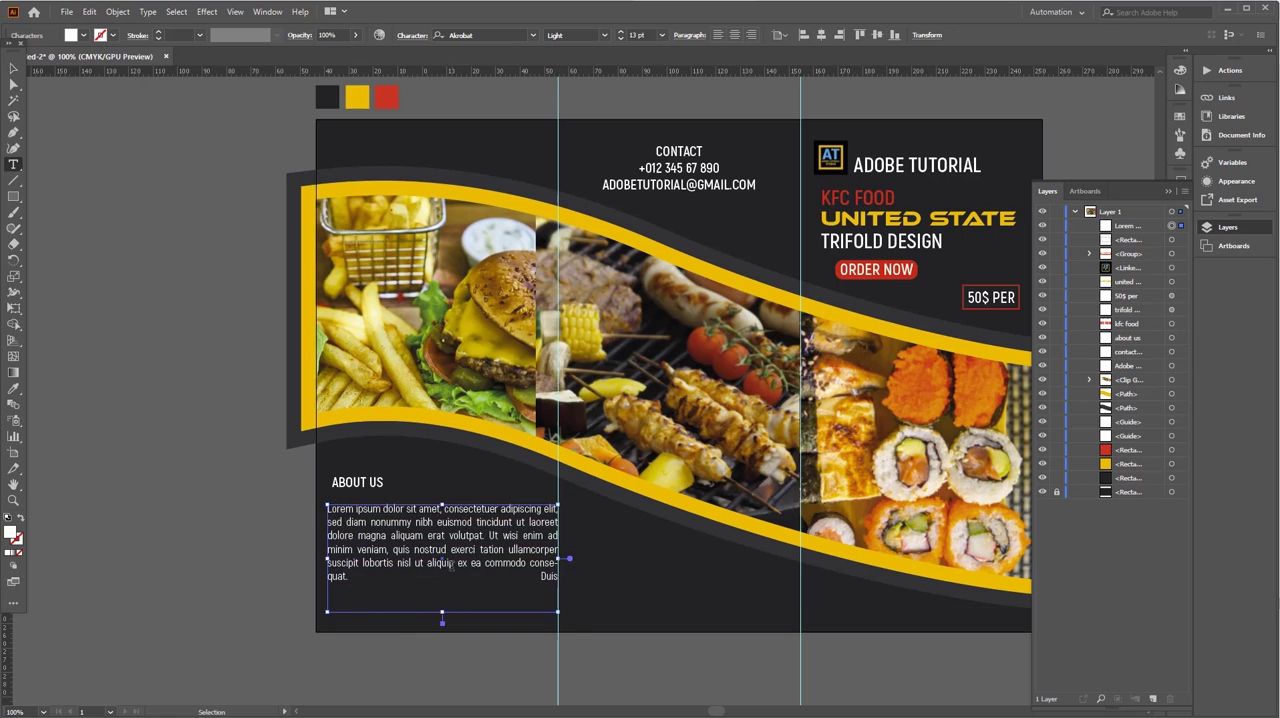
click(444, 568)
click(444, 576)
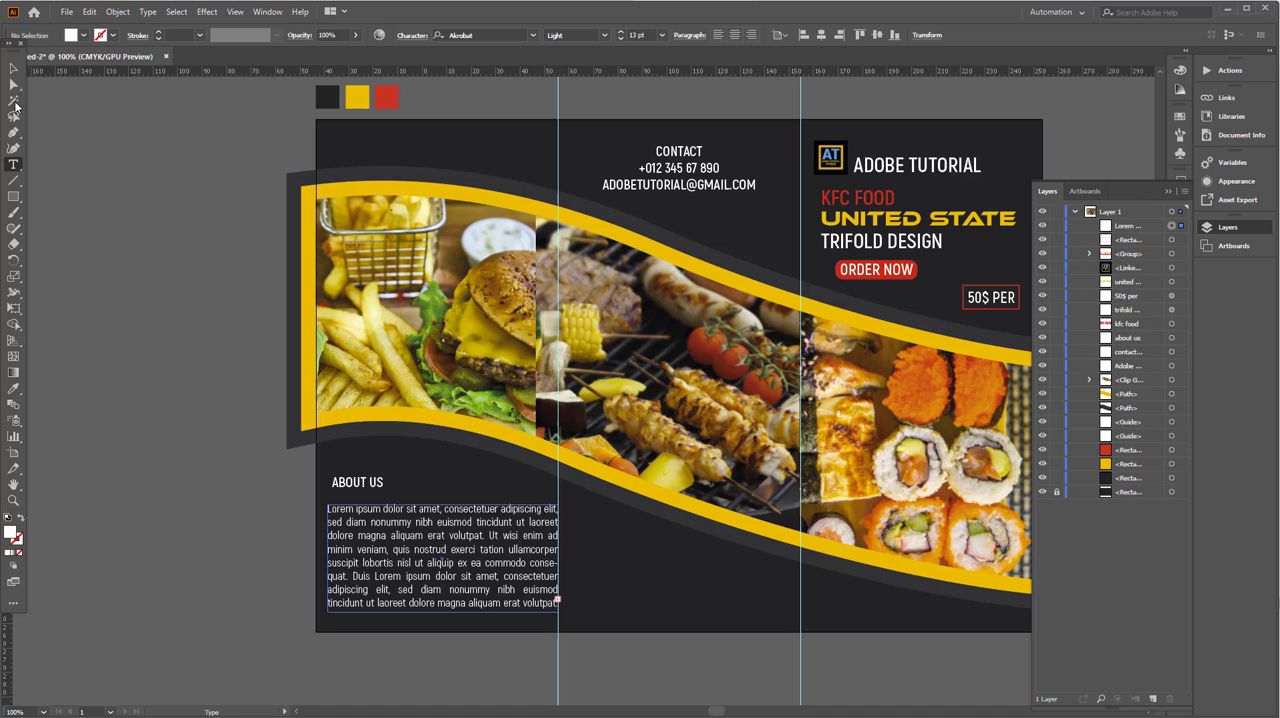
click(13, 68)
click(104, 214)
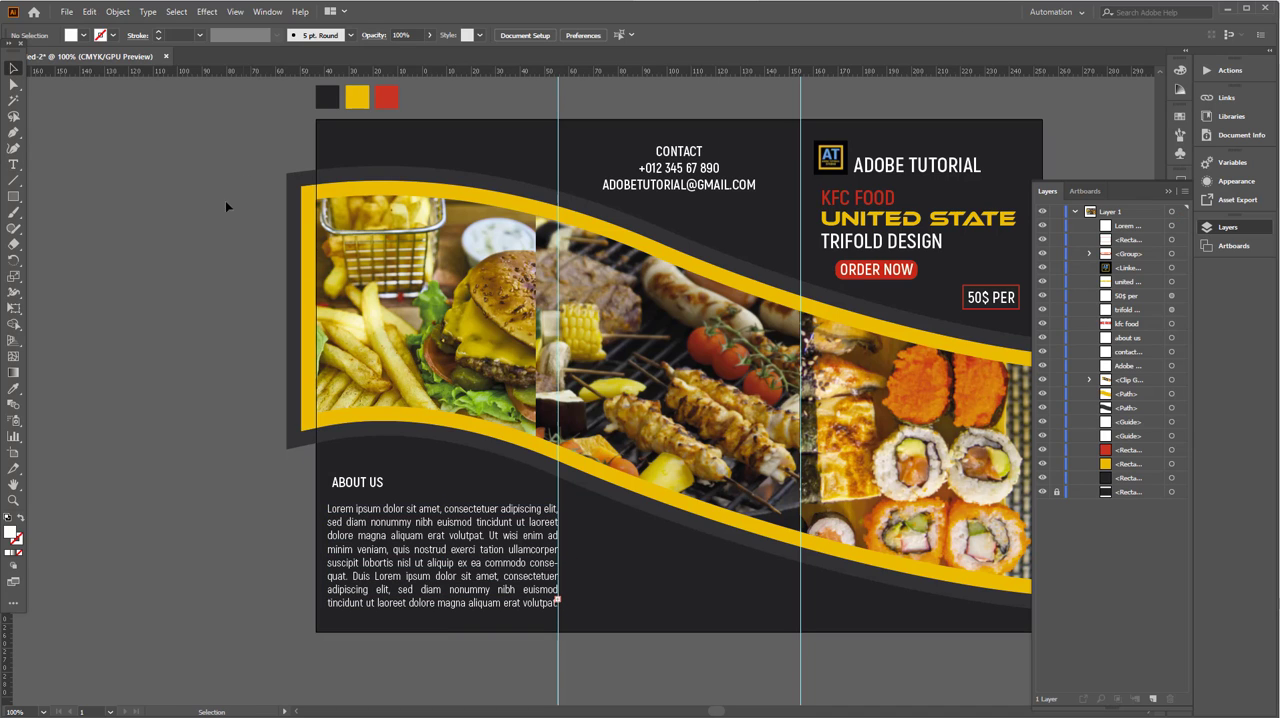
- Narrow the paragraph frame from both sides so it clears the first fold guide and starts under the heading
click(467, 552)
drag(558, 558, 538, 558)
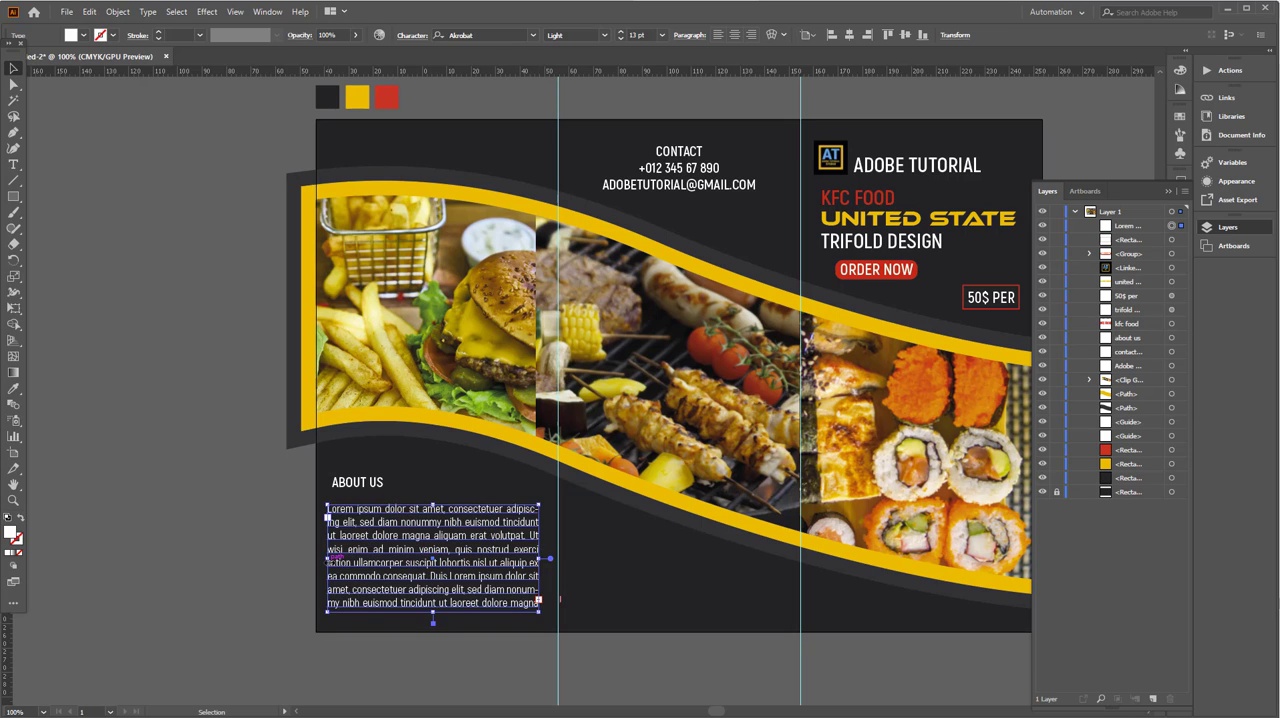
drag(328, 558, 332, 558)
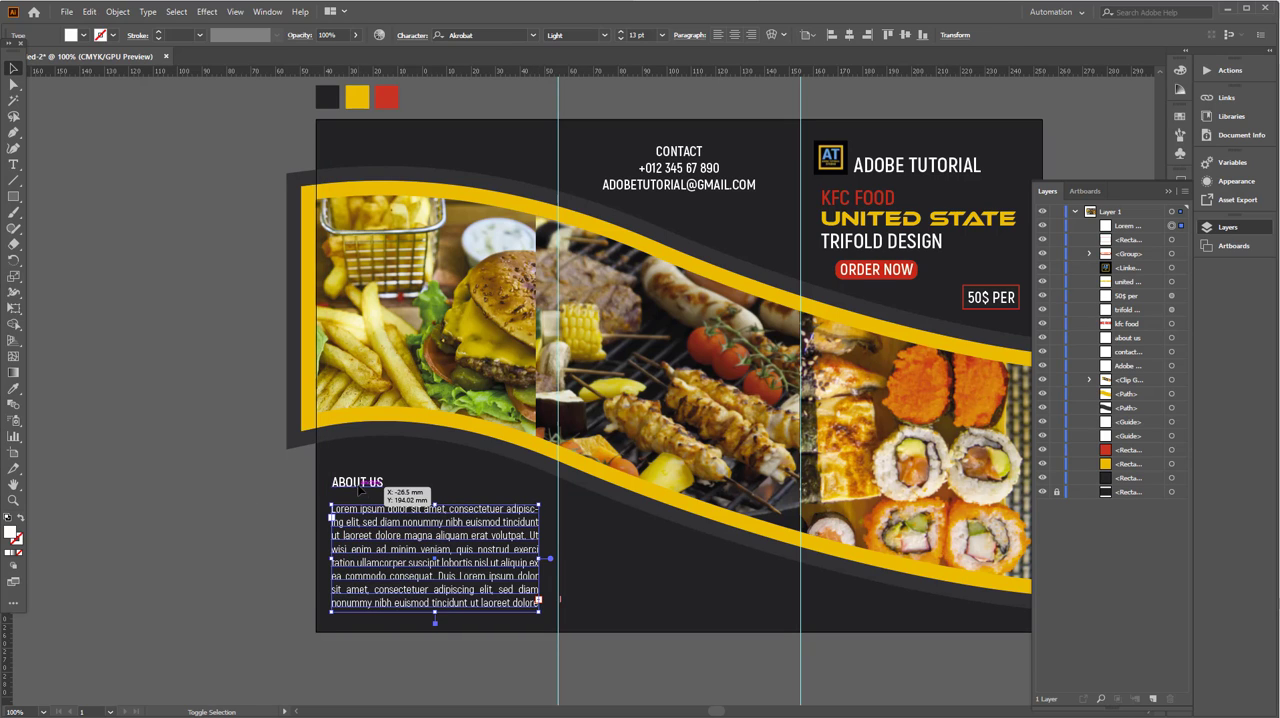
- Align the left edges of the ABOUT US heading and paragraph, and move the paragraph up closer to the heading
shift+click(361, 485)
click(786, 38)
click(797, 60)
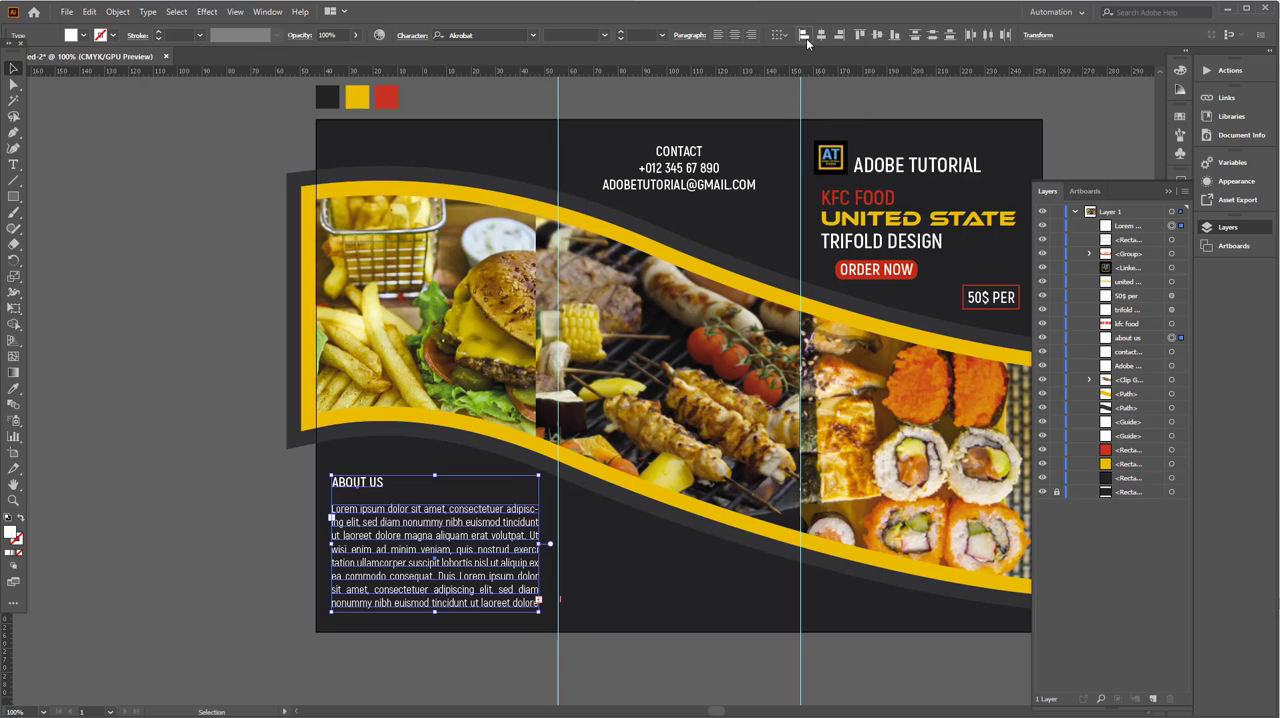
click(257, 430)
click(430, 519)
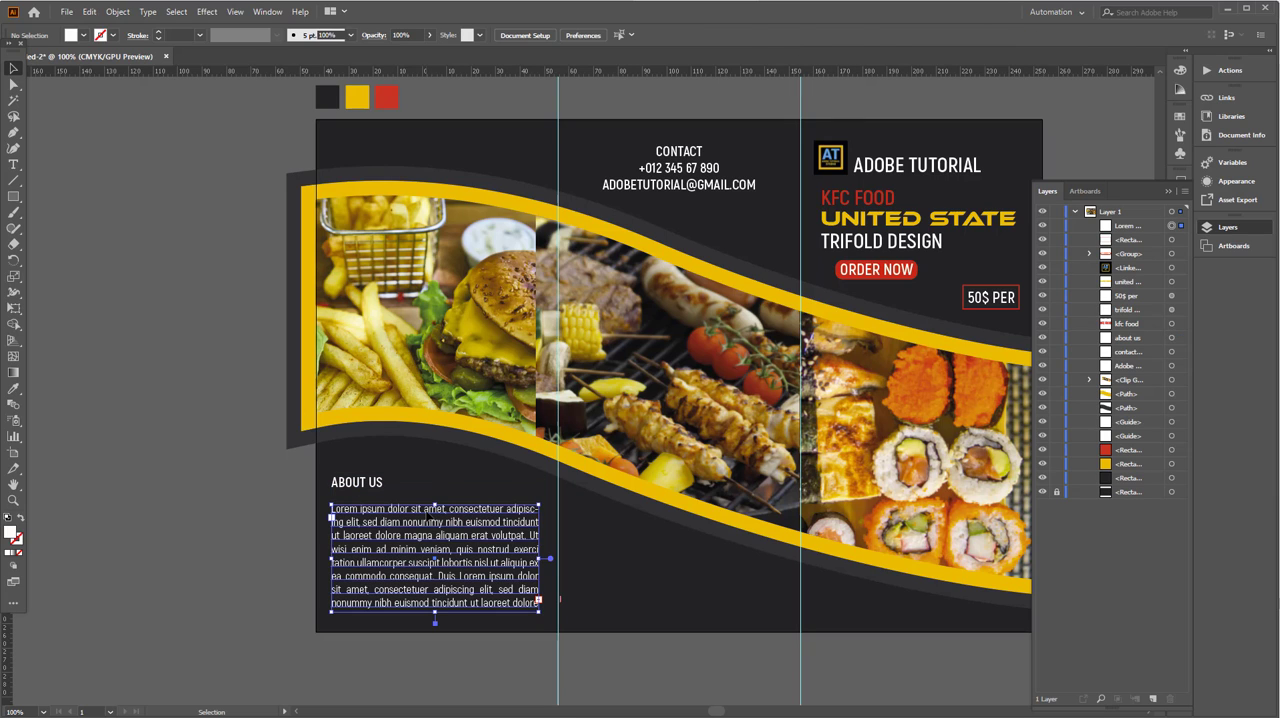
drag(430, 519, 430, 515)
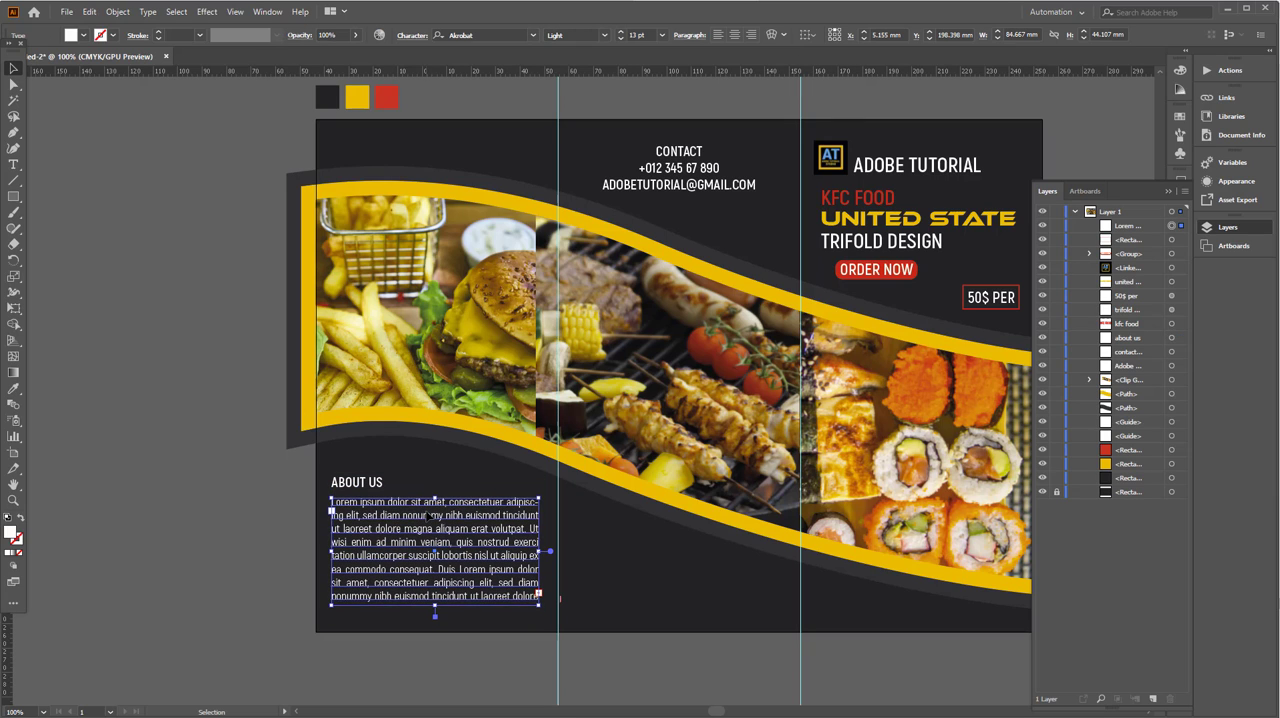
- Color the ABOUT US heading yellow by sampling the yellow wave border with the Eyedropper
click(375, 484)
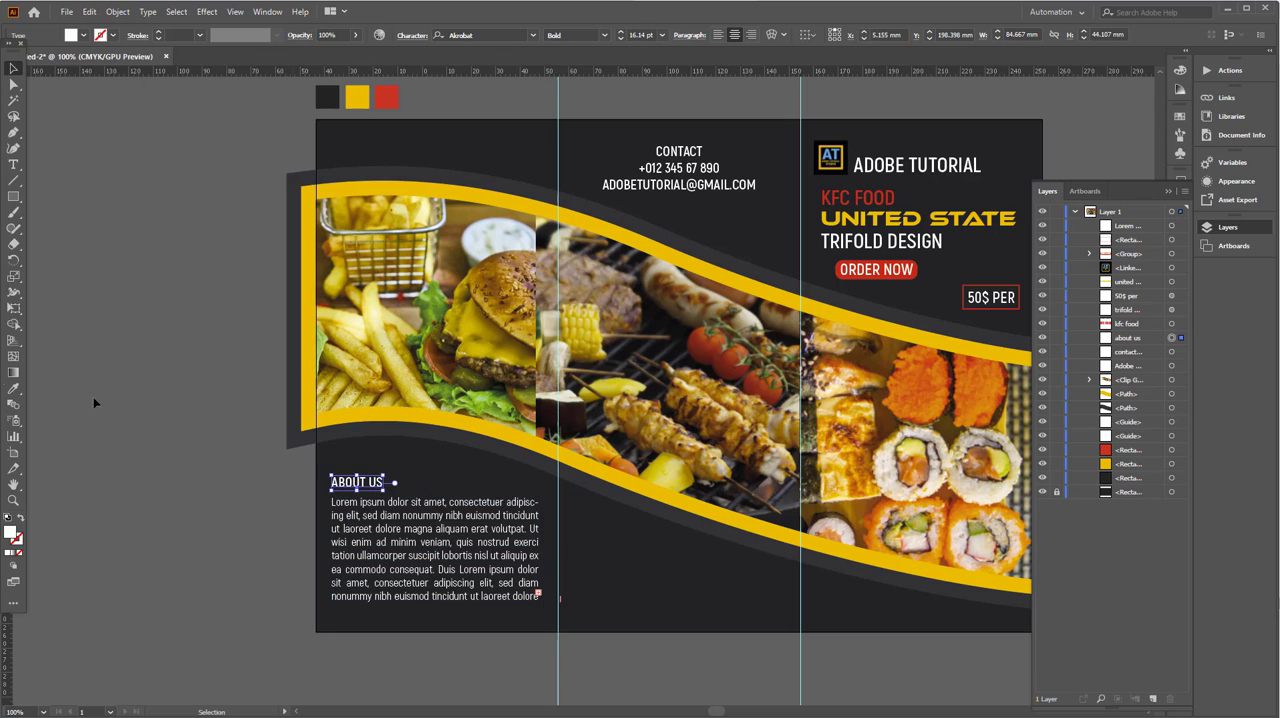
click(13, 388)
click(311, 205)
click(13, 69)
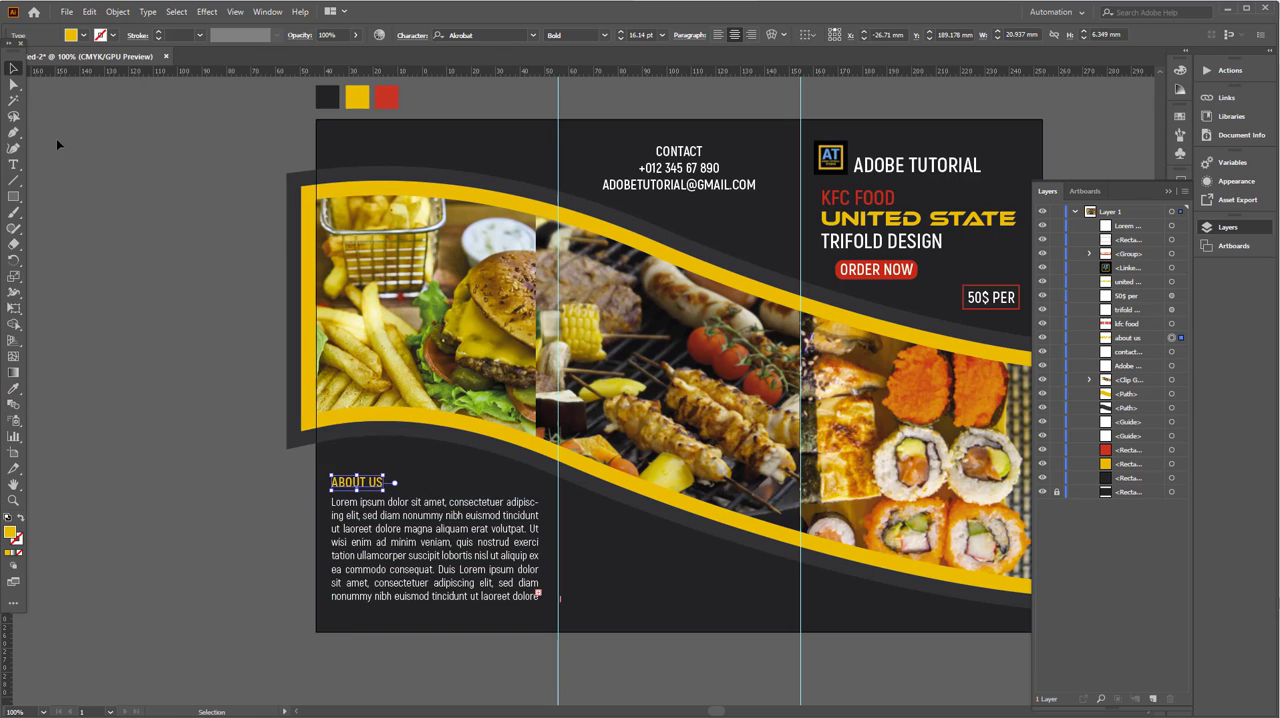
click(56, 138)
- Start an Outer Glow effect on the yellow wave shape with preview on and the mode set to Normal
click(479, 189)
click(207, 11)
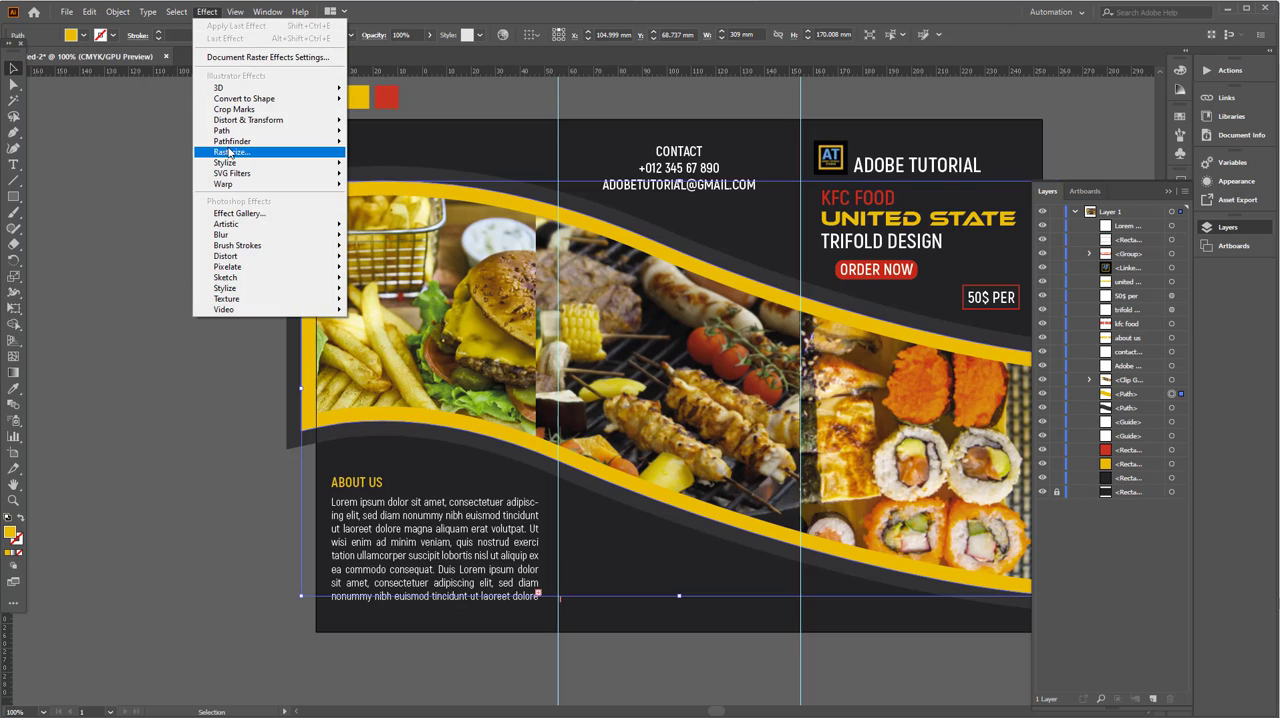
mouse_move(290, 163)
click(389, 208)
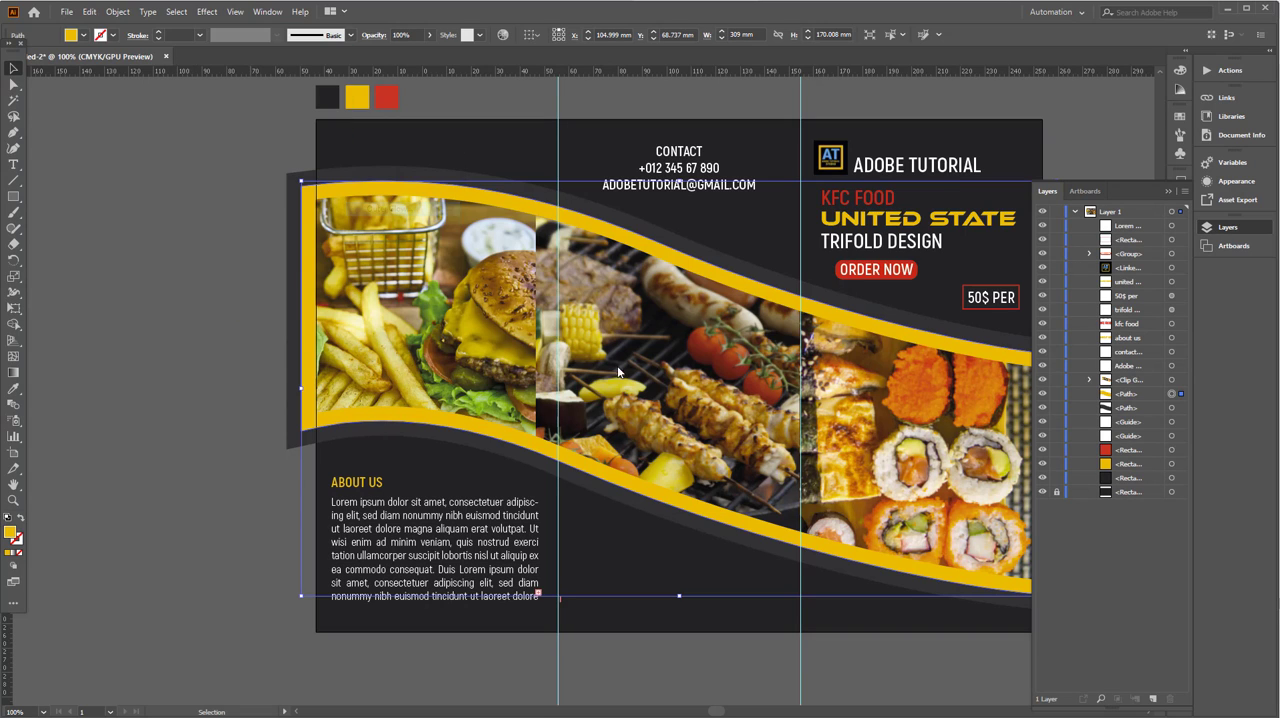
click(672, 312)
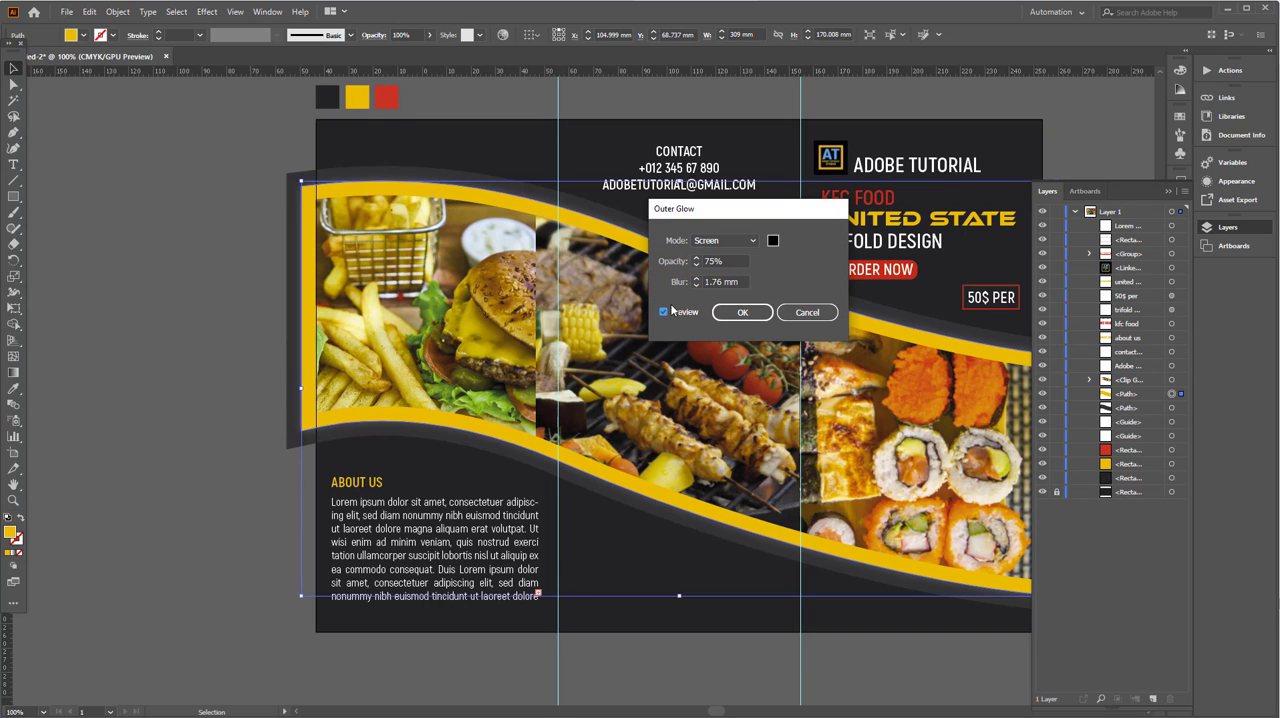
click(753, 242)
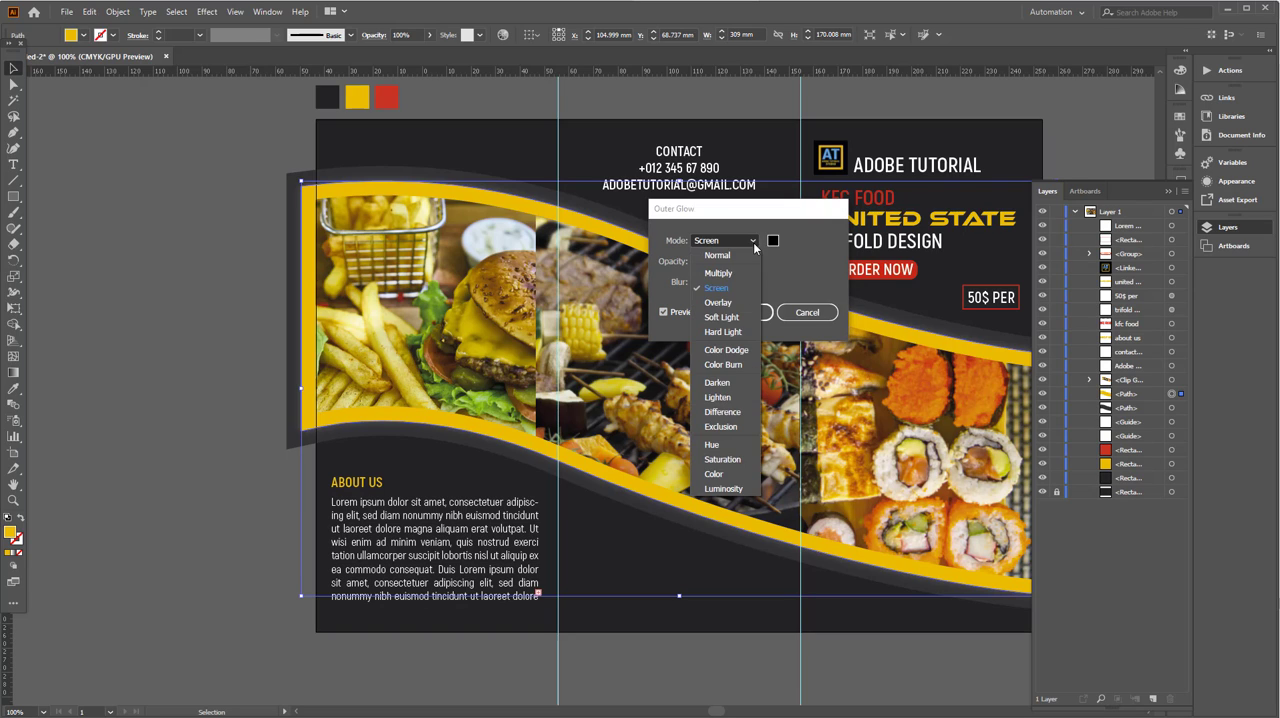
click(742, 253)
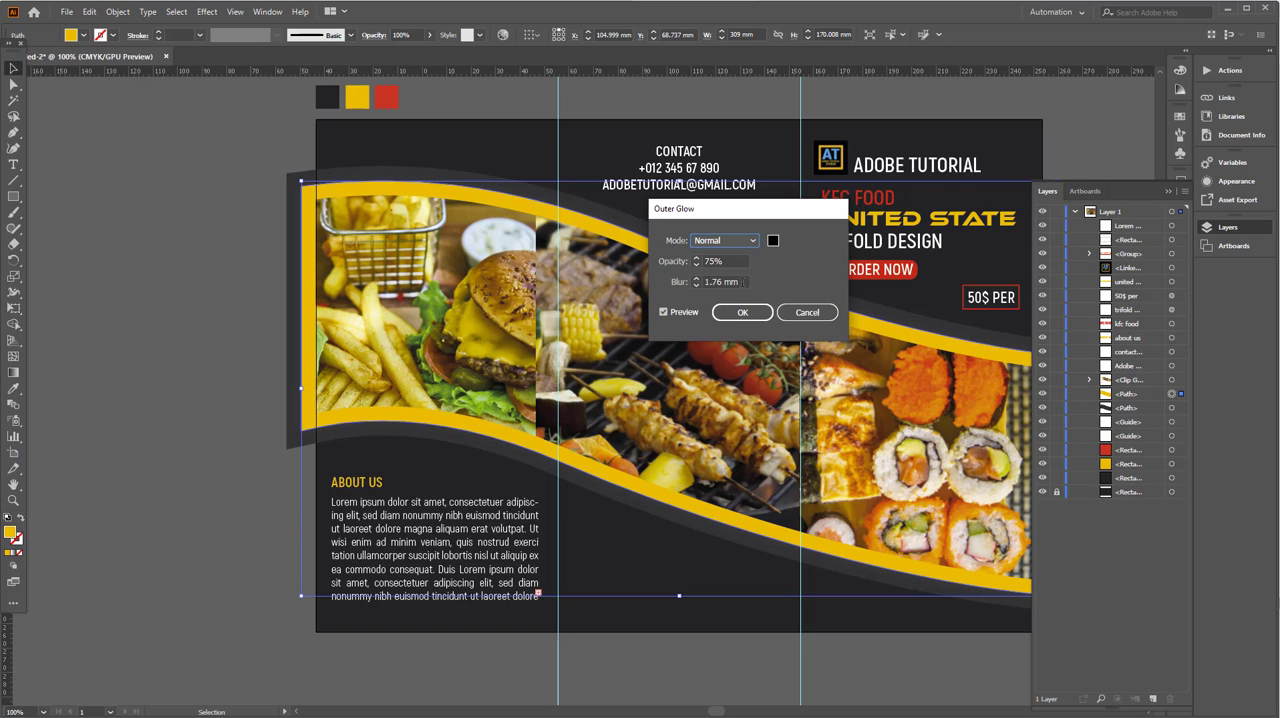
- Set the outer glow's blur to 10 mm at 75% opacity and apply it to the yellow wave
click(732, 281)
text(3)
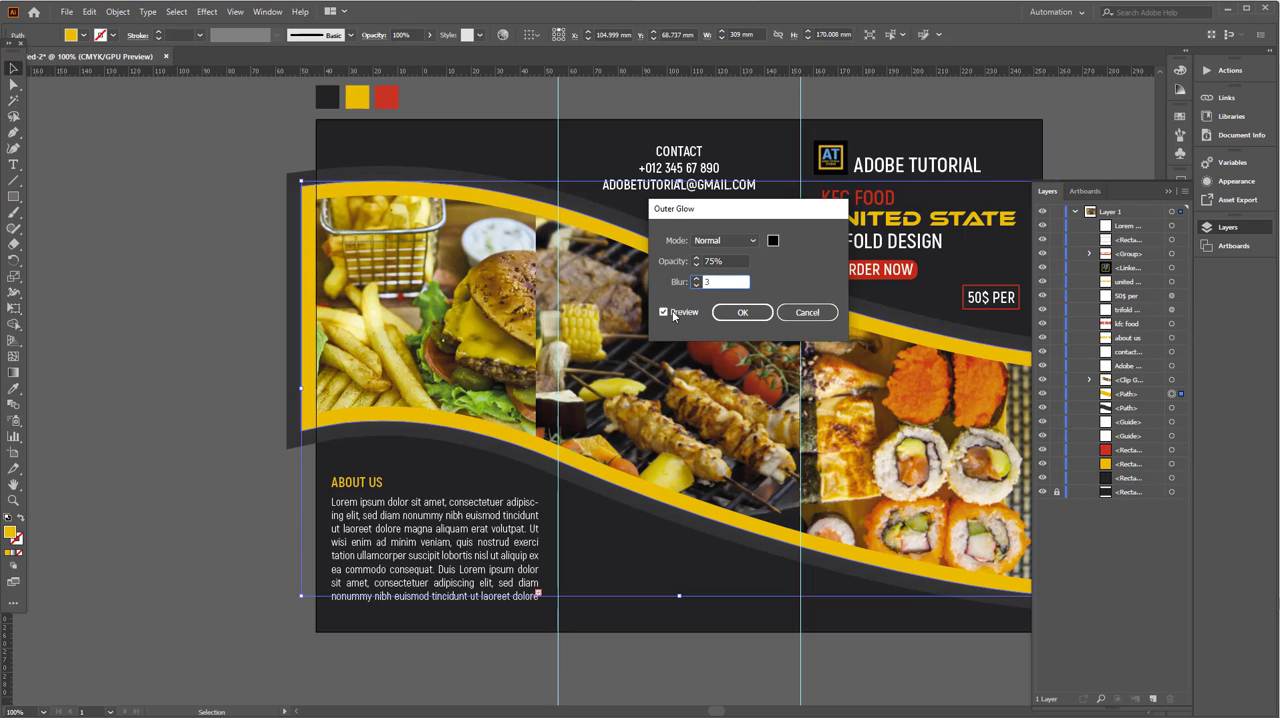
click(673, 311)
drag(733, 283, 684, 288)
click(742, 260)
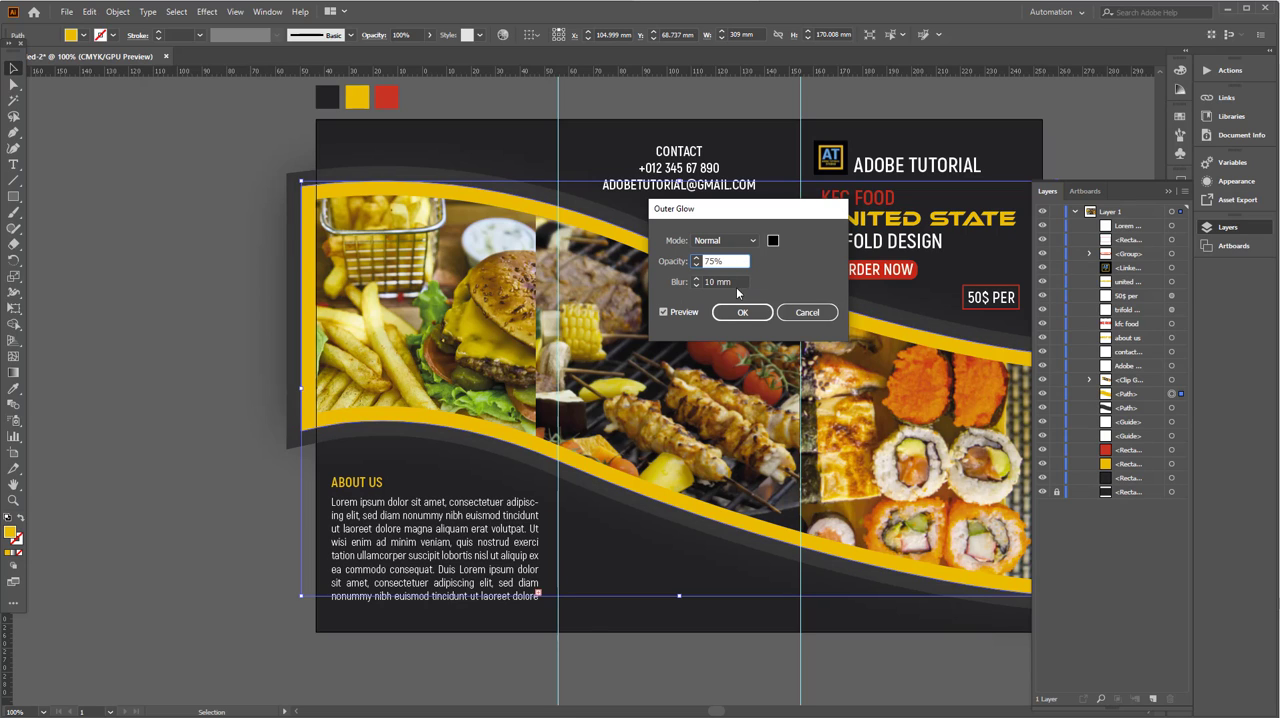
drag(740, 283, 679, 283)
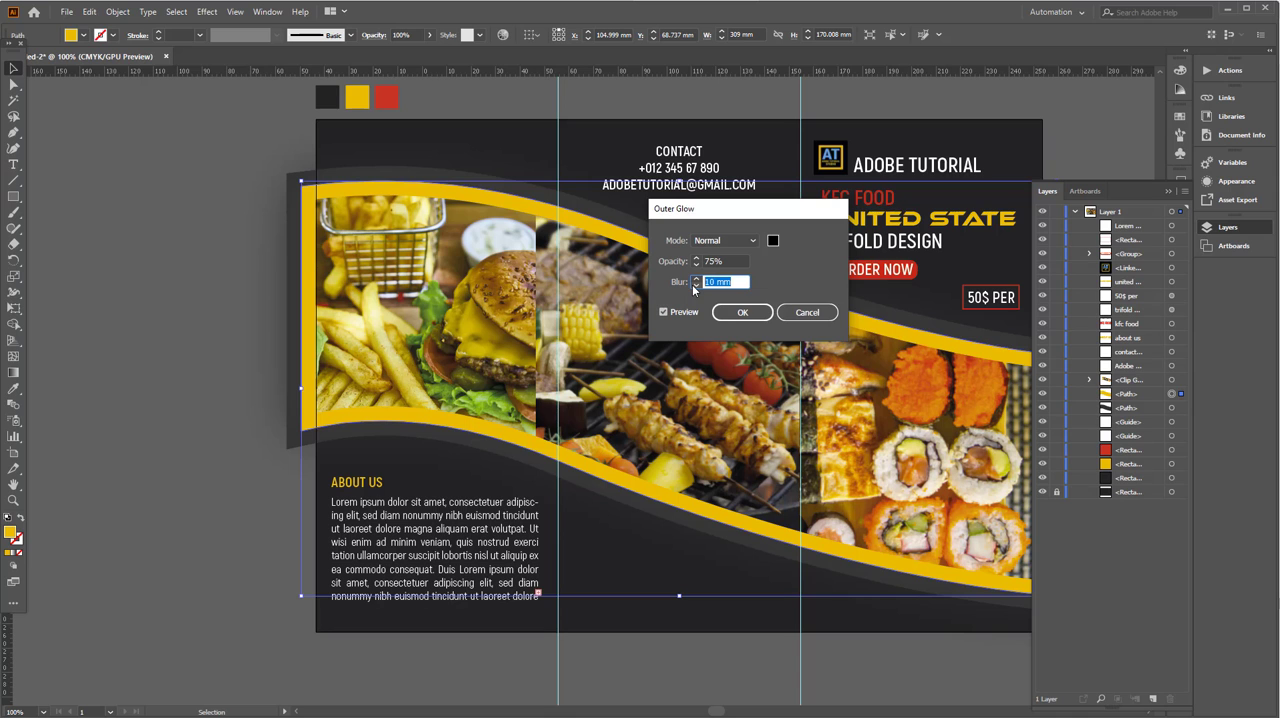
click(742, 312)
click(169, 272)
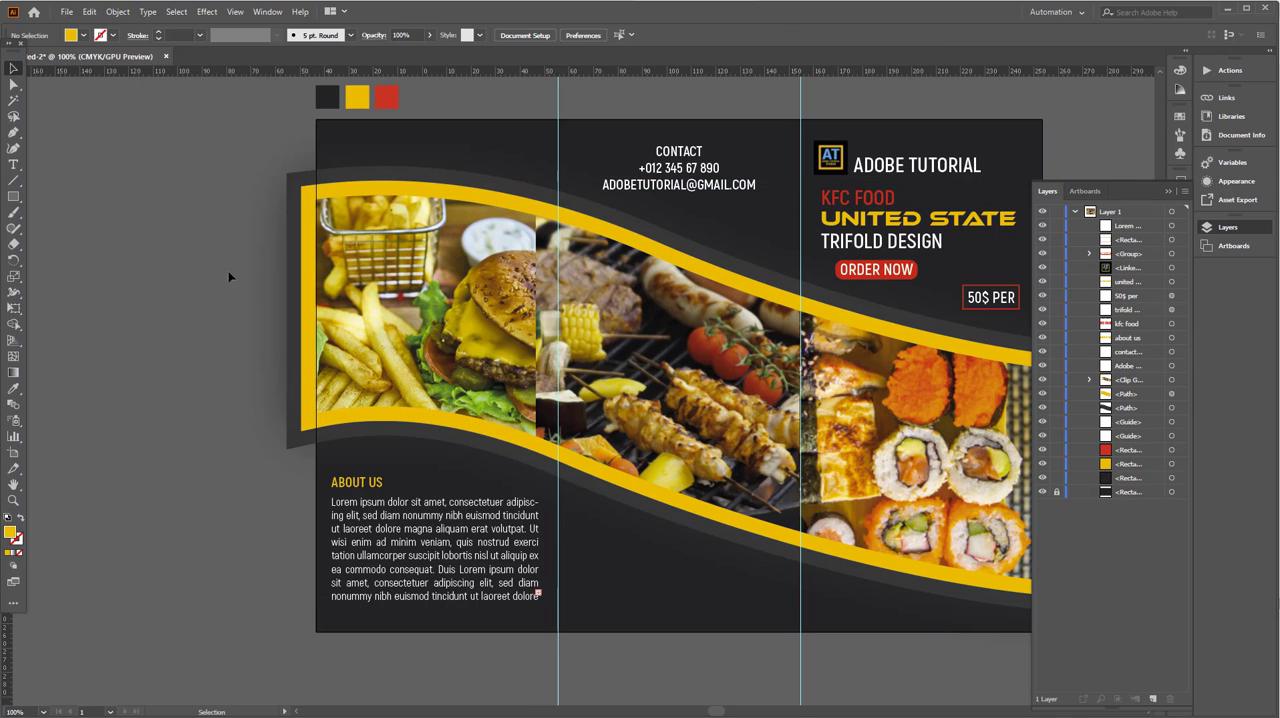
- Start a Drop Shadow effect on the yellow wave shape with preview on
scroll(515, 286, up, 1)
scroll(530, 287, up, 2)
click(580, 222)
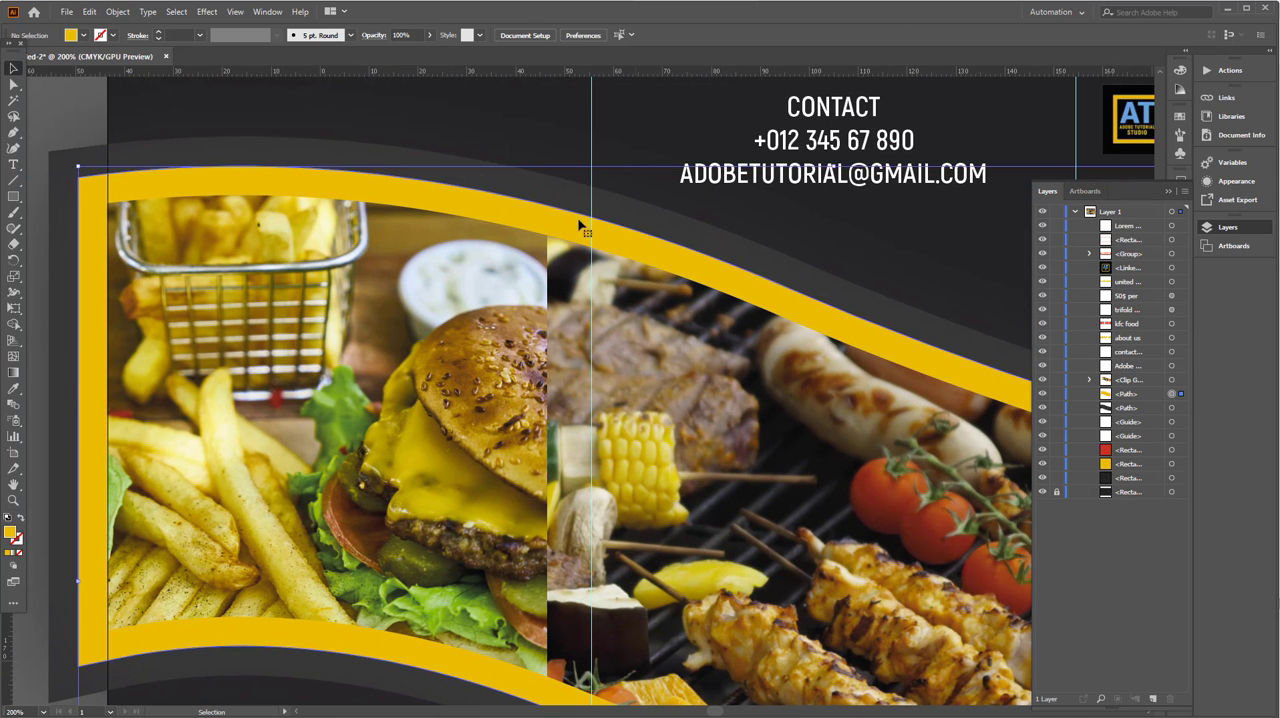
click(207, 11)
mouse_move(239, 163)
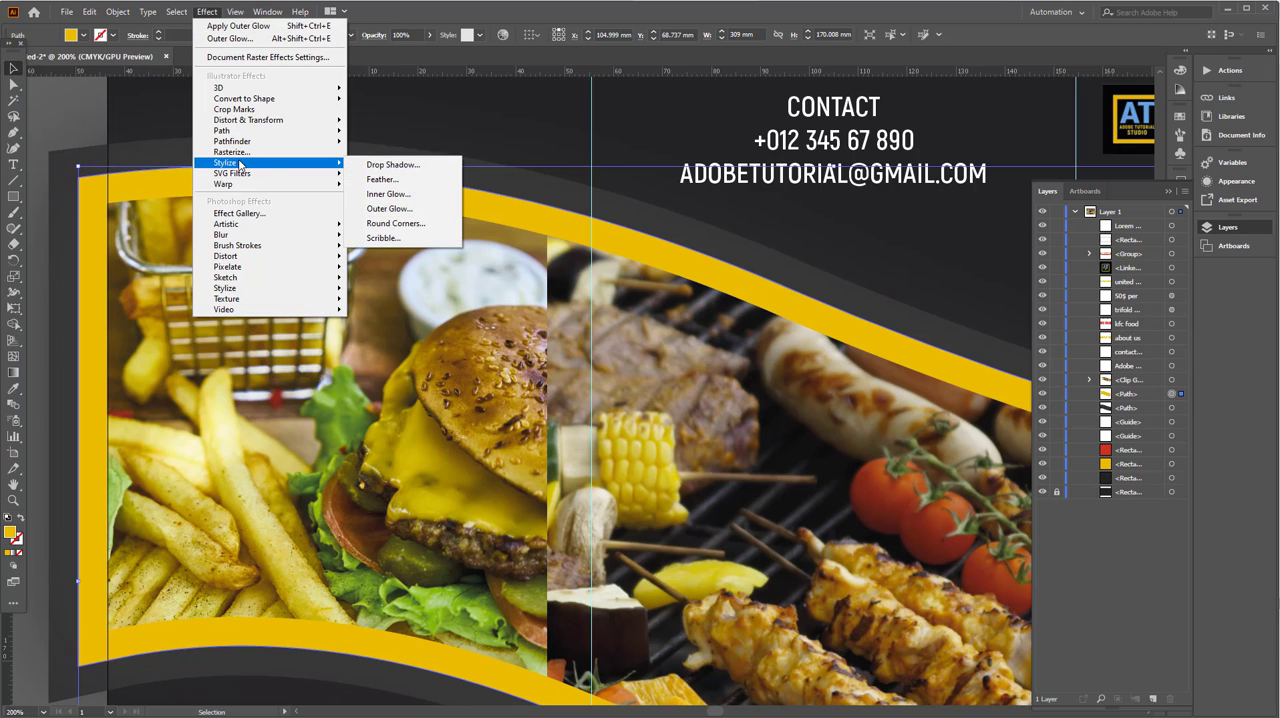
click(390, 166)
click(859, 440)
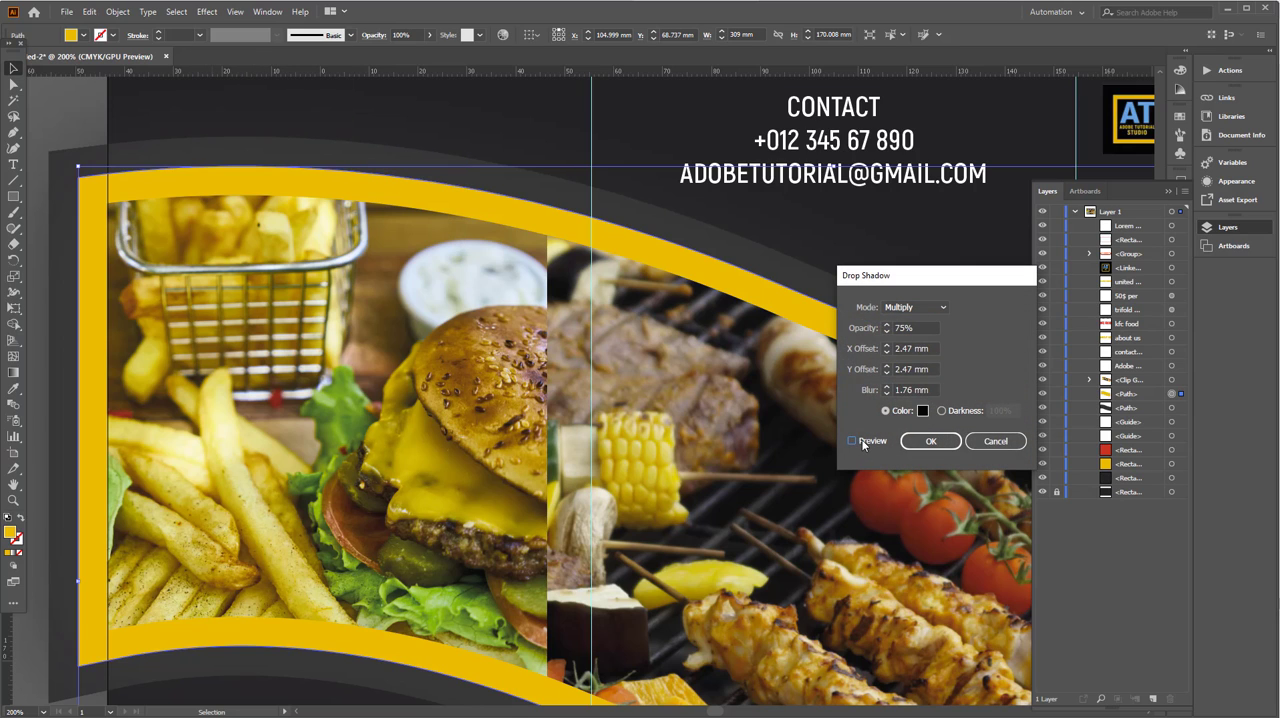
click(930, 348)
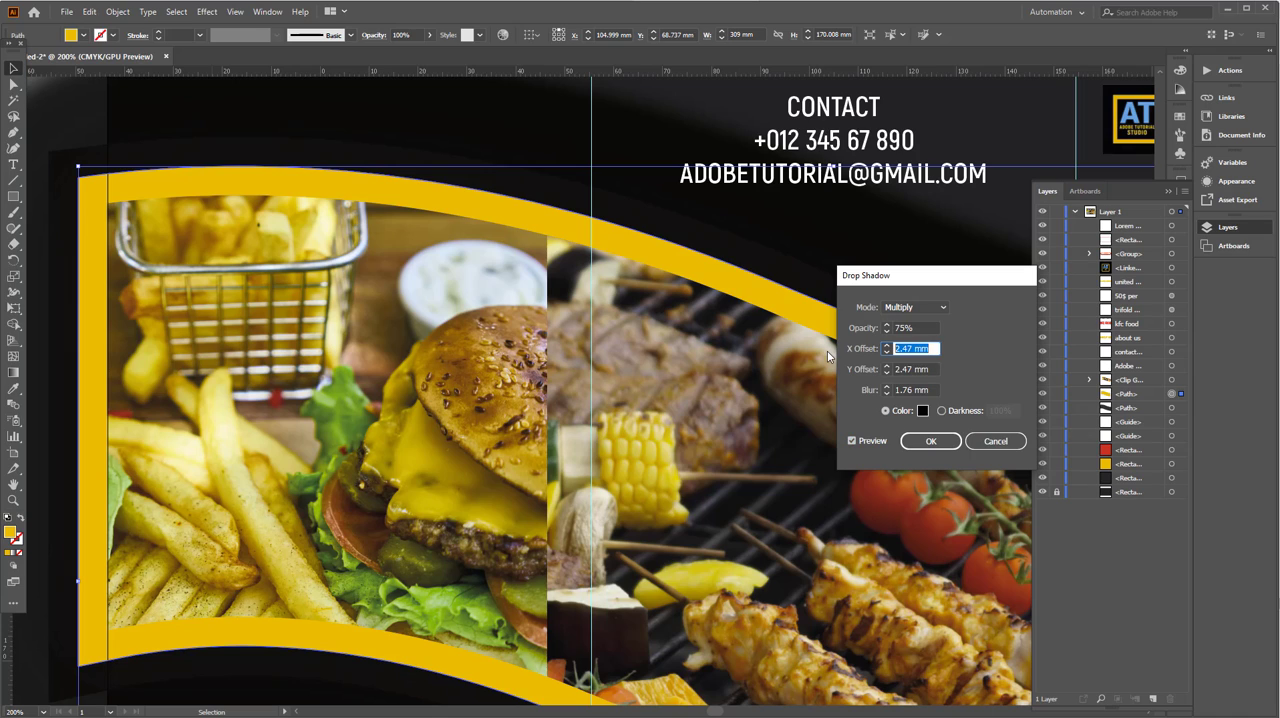
text(1)
key(Tab)
text(1)
key(Tab)
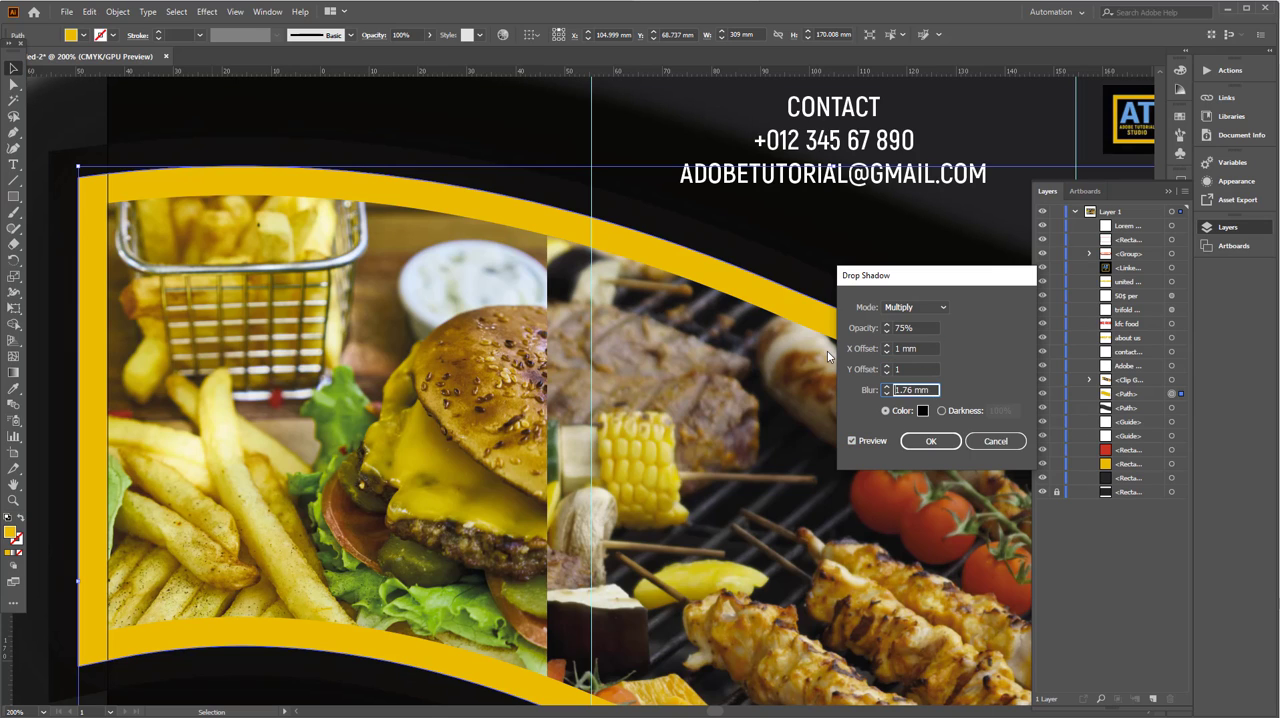
text(1)
key(Tab)
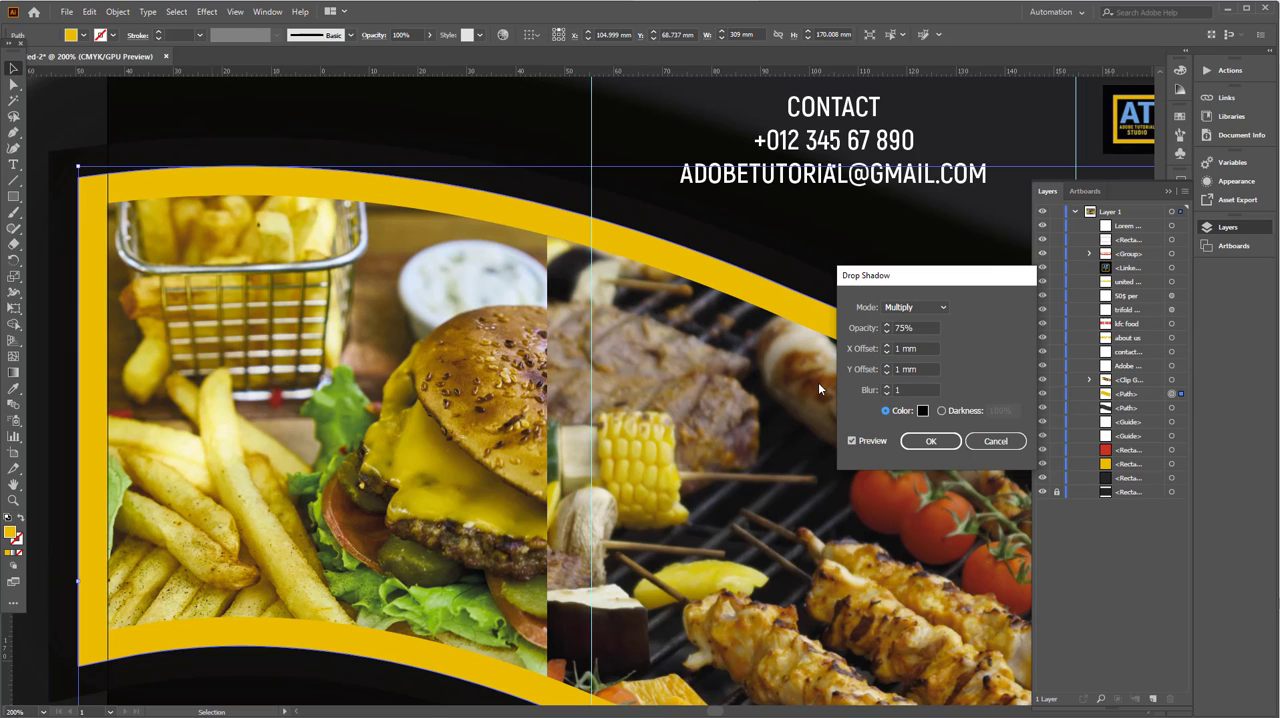
click(930, 441)
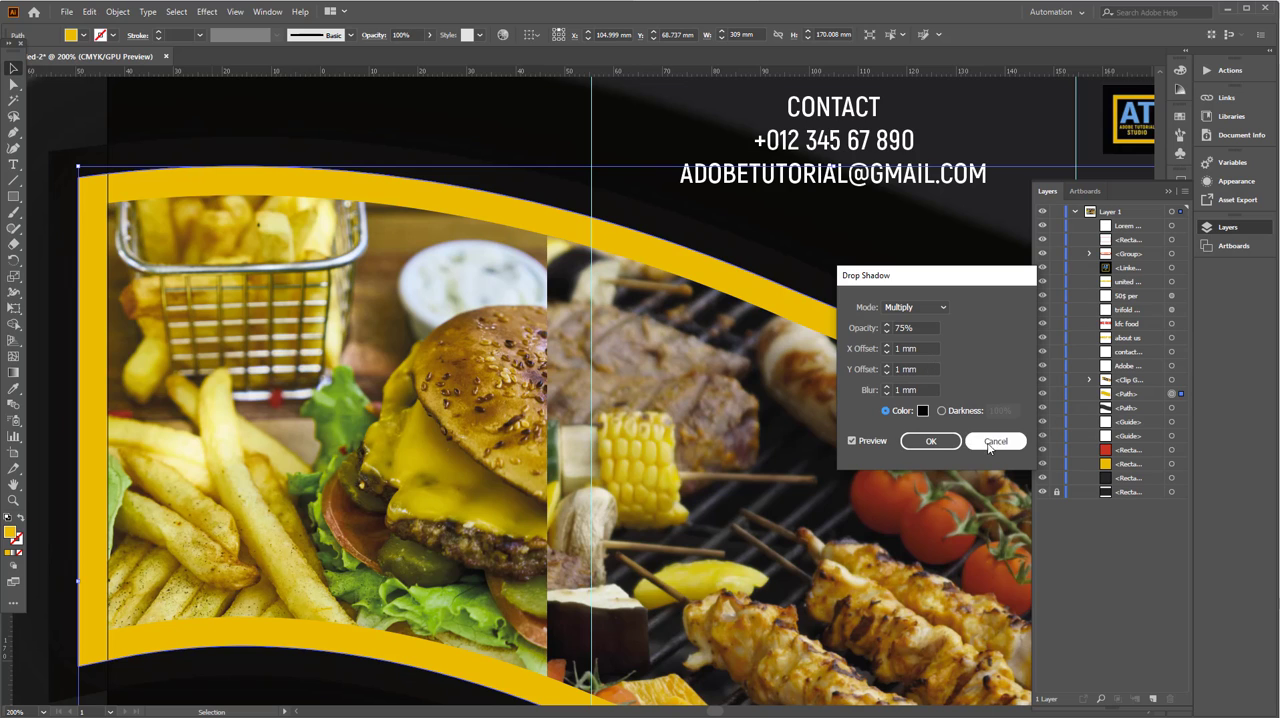
- Remove the Outer Glow effect from the yellow wave shape
scroll(457, 342, down, 2)
scroll(457, 342, up, 2)
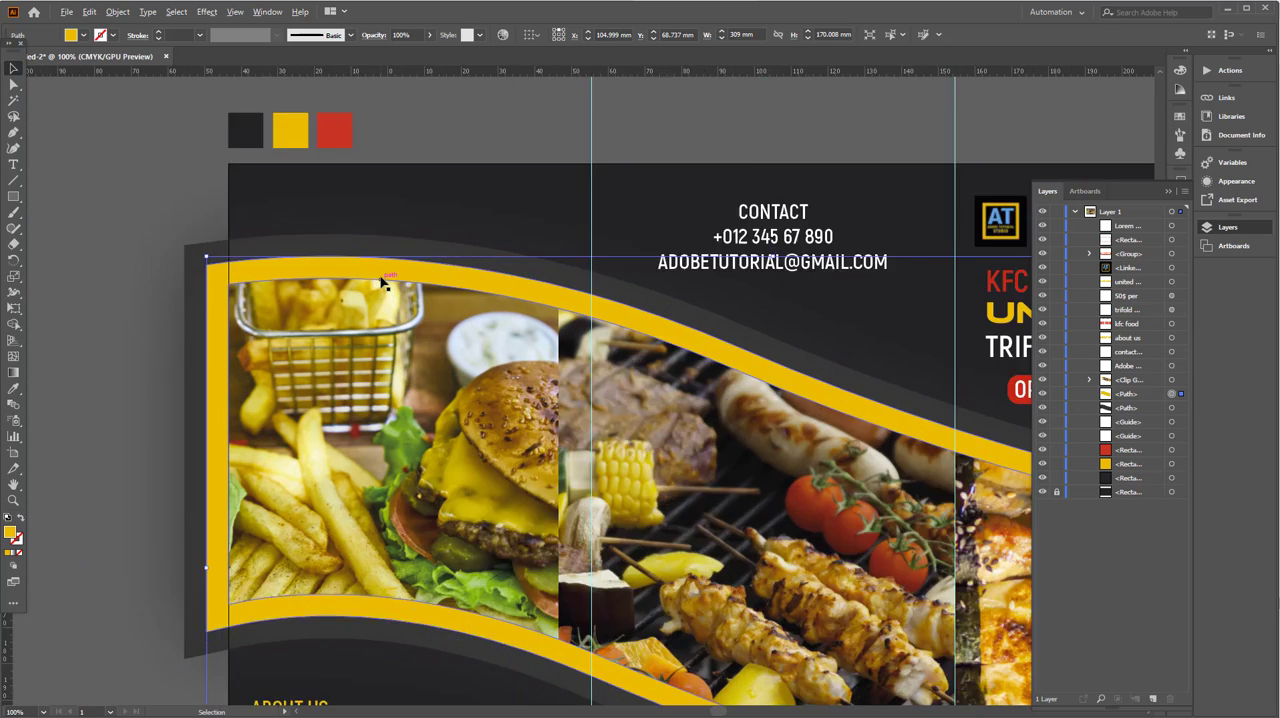
click(1236, 181)
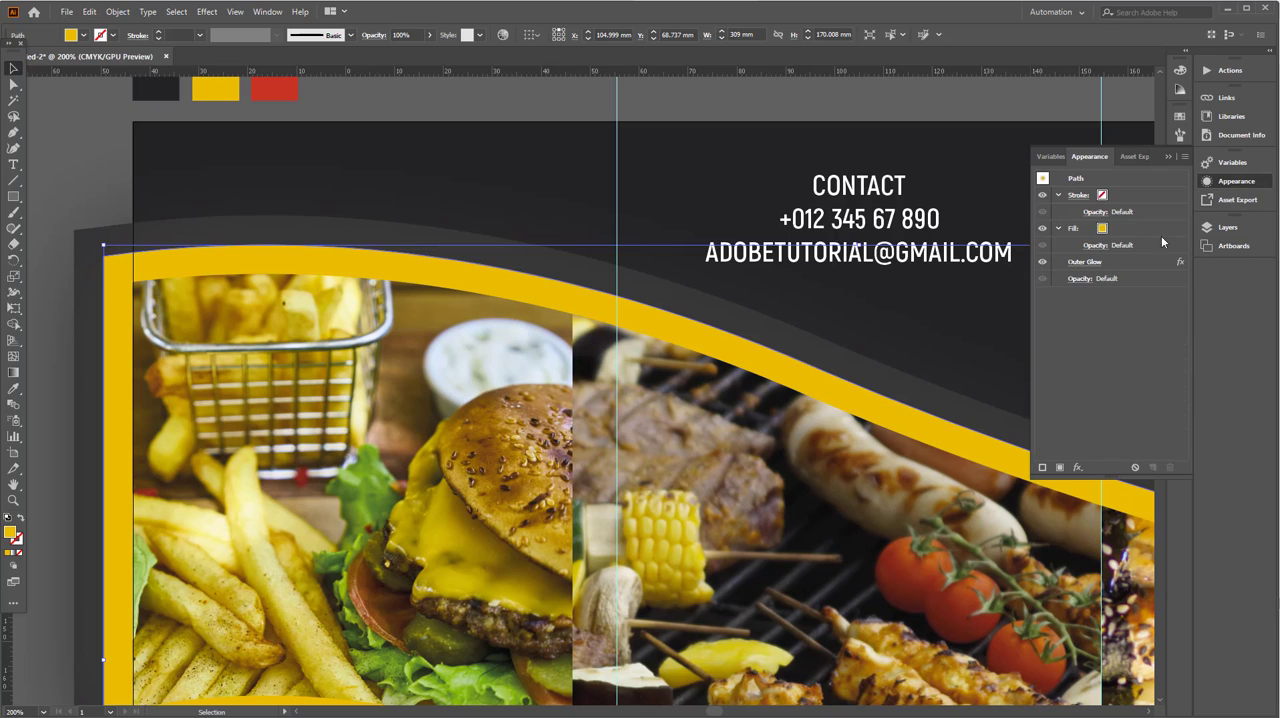
click(1123, 262)
click(1169, 466)
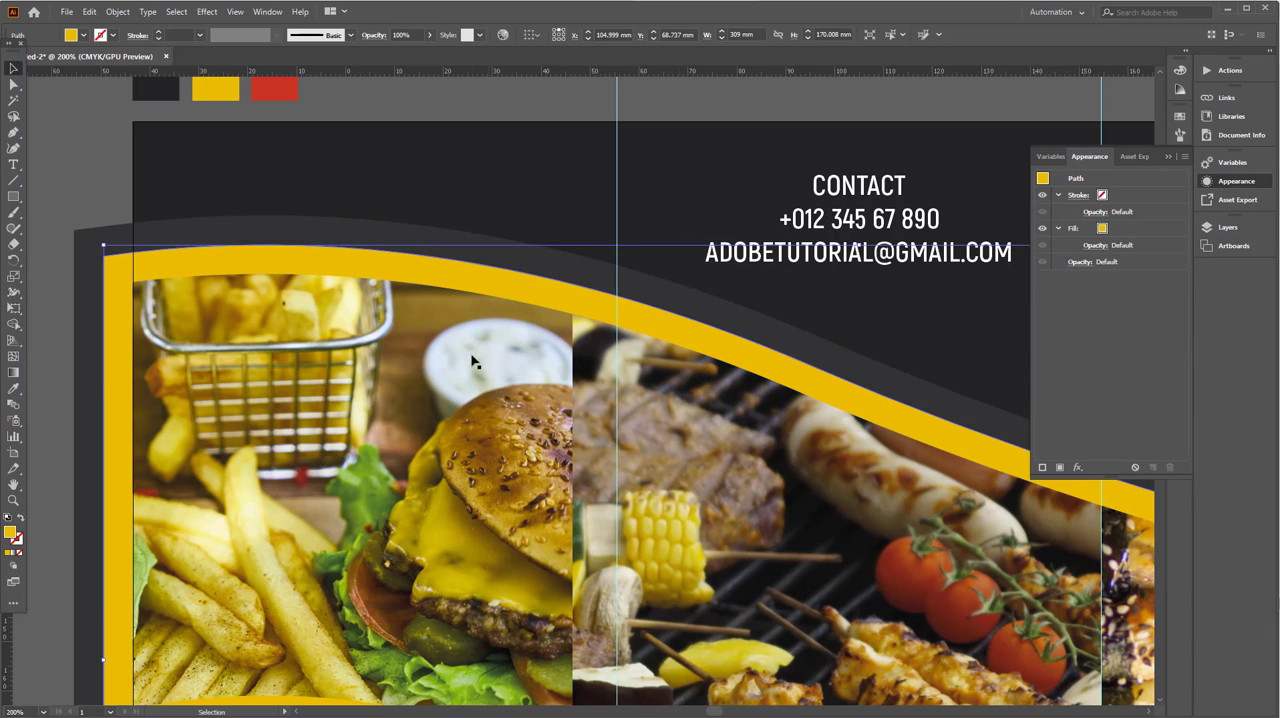
- Apply a Drop Shadow to the yellow wave in Multiply mode at 75% opacity, with 3 mm X and Y offsets and 2 mm blur
click(207, 12)
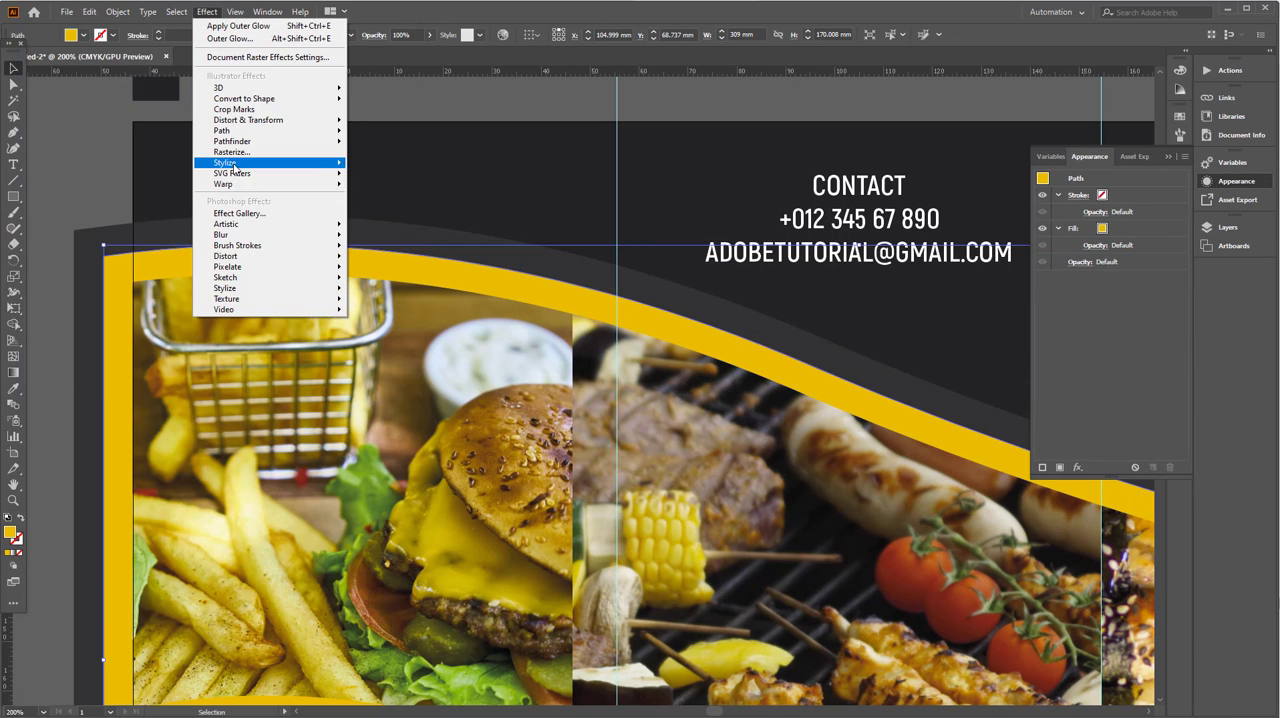
mouse_move(300, 163)
click(378, 166)
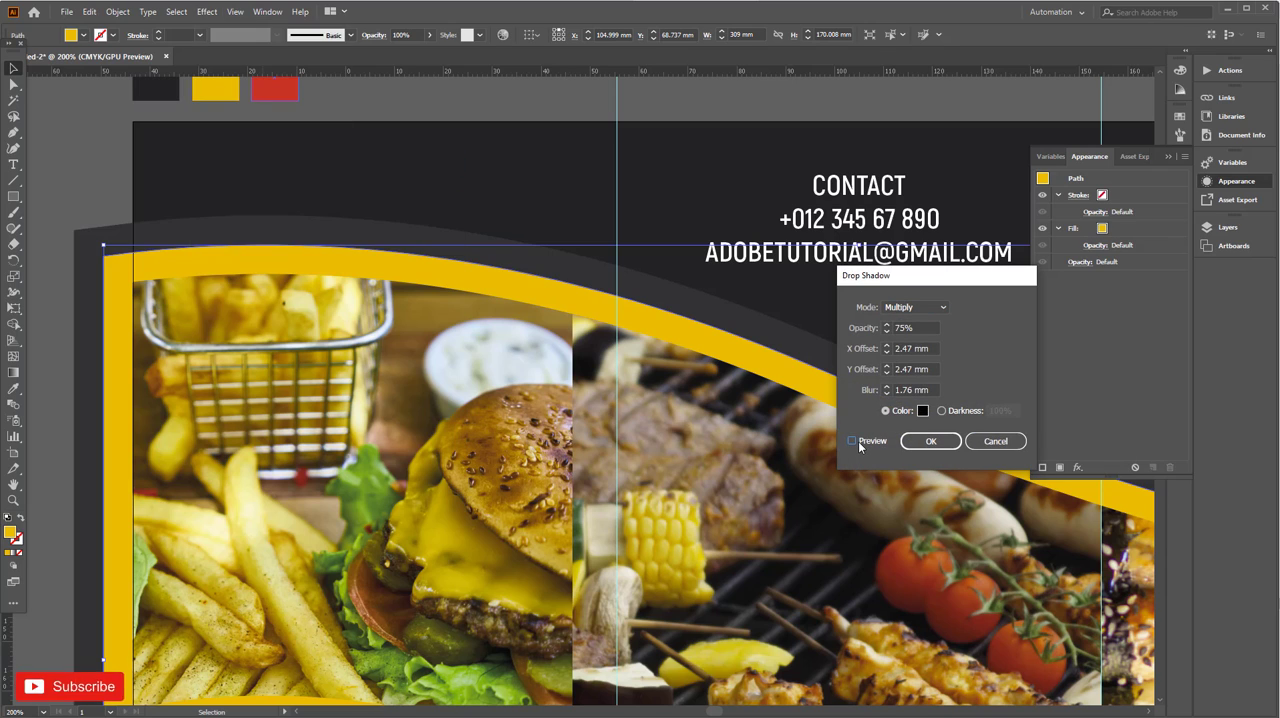
drag(930, 349, 823, 349)
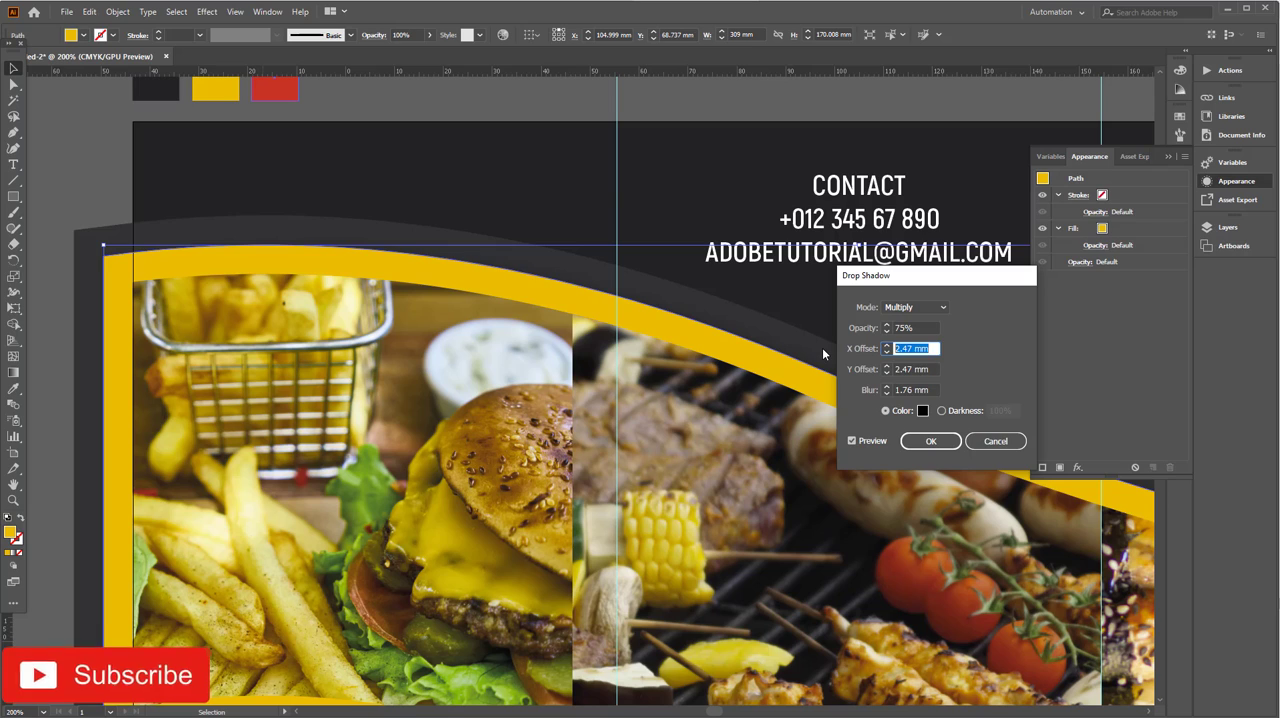
text(3)
key(Tab)
text(3)
key(Tab)
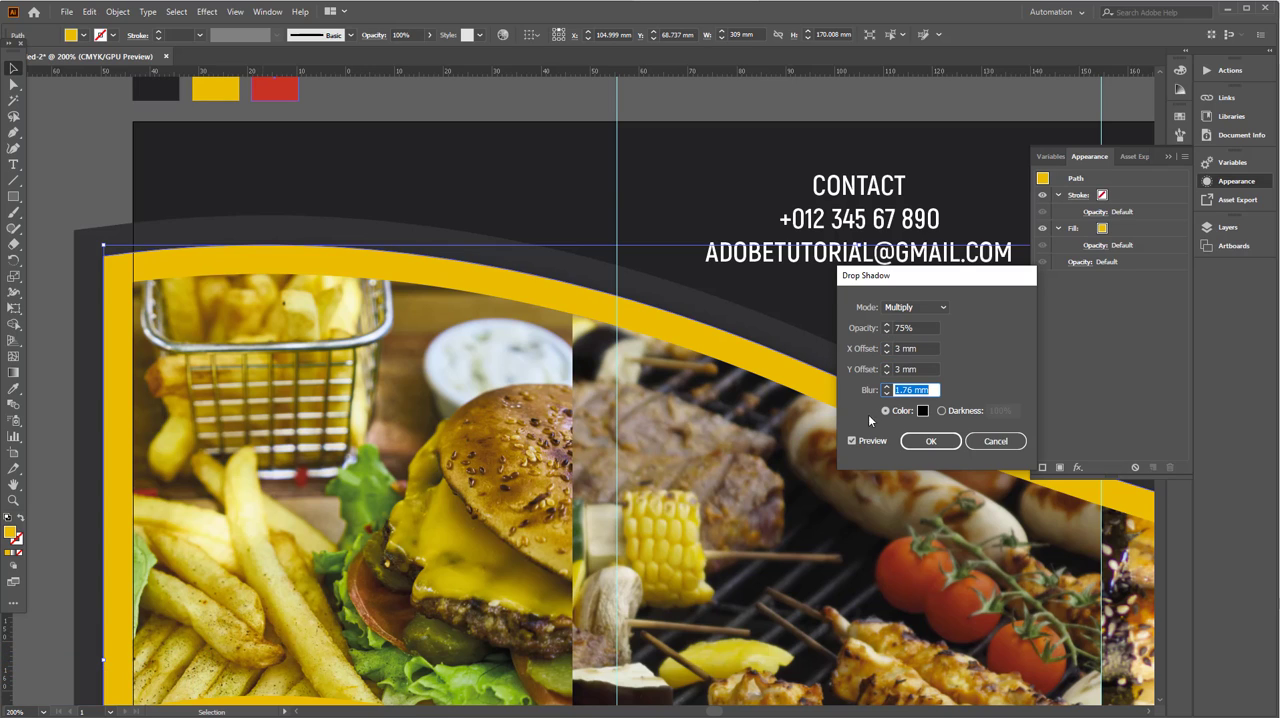
text(2)
key(Tab)
click(931, 442)
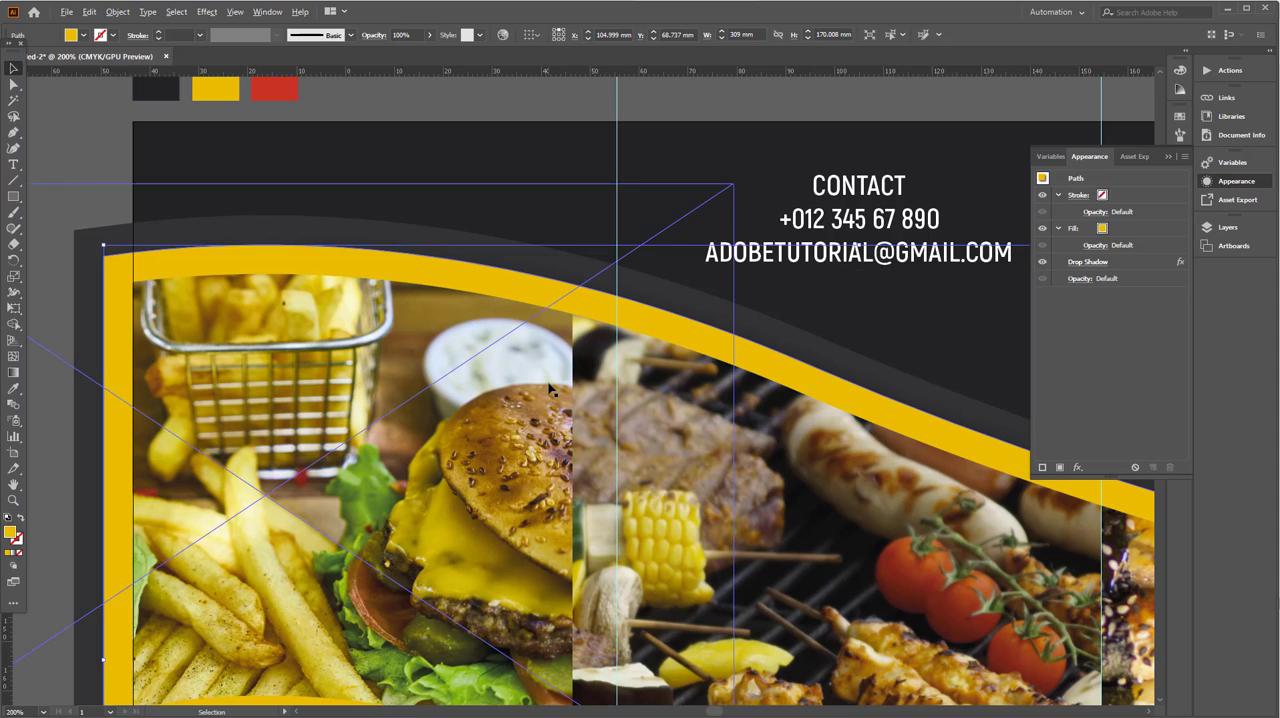
- Apply the same Drop Shadow effect to the dark outer wave behind the yellow one
scroll(549, 504, down, 2)
drag(549, 504, 484, 338)
click(215, 468)
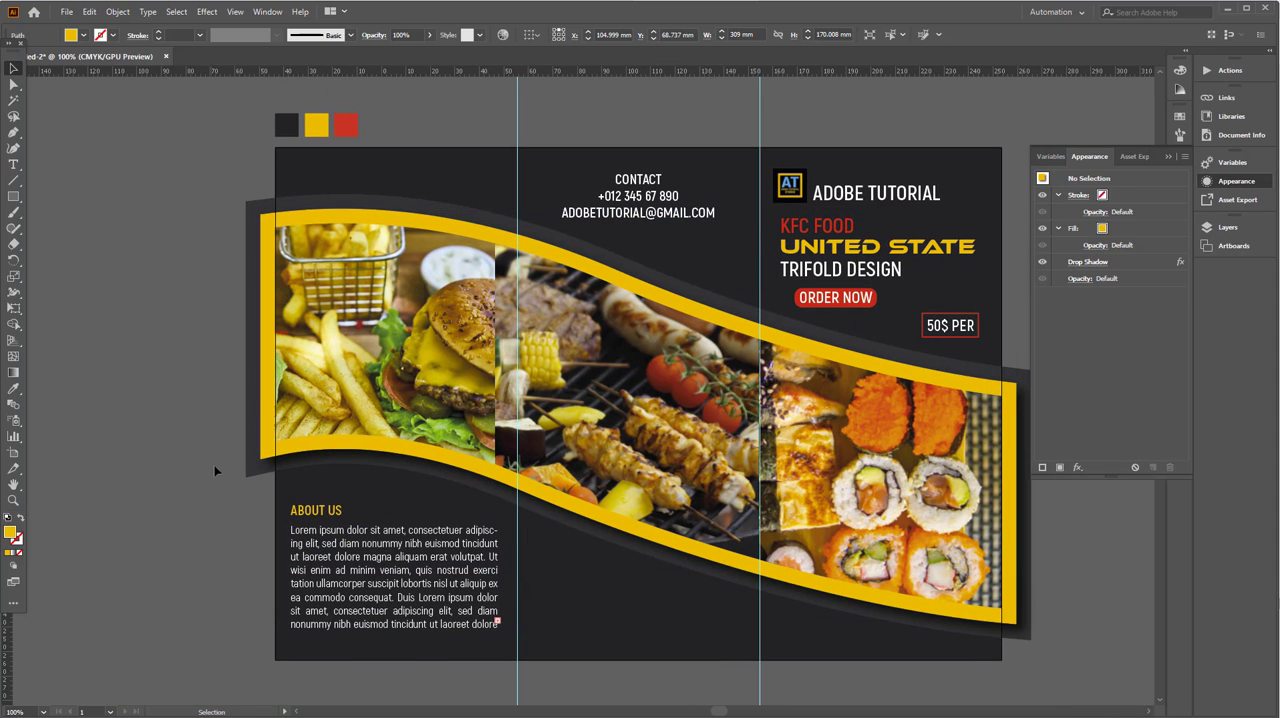
click(262, 209)
click(207, 11)
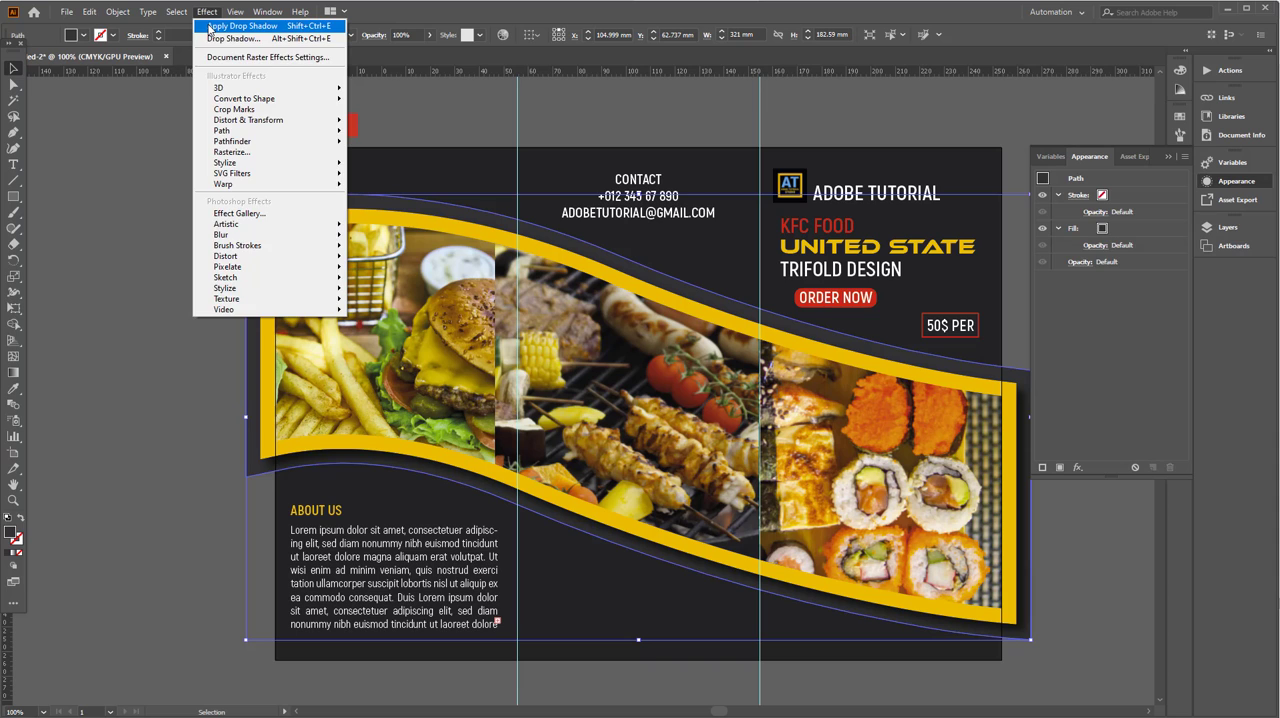
click(215, 29)
click(173, 362)
- Group the yellow wave and the dark outer wave together
drag(905, 545, 738, 502)
drag(851, 544, 843, 519)
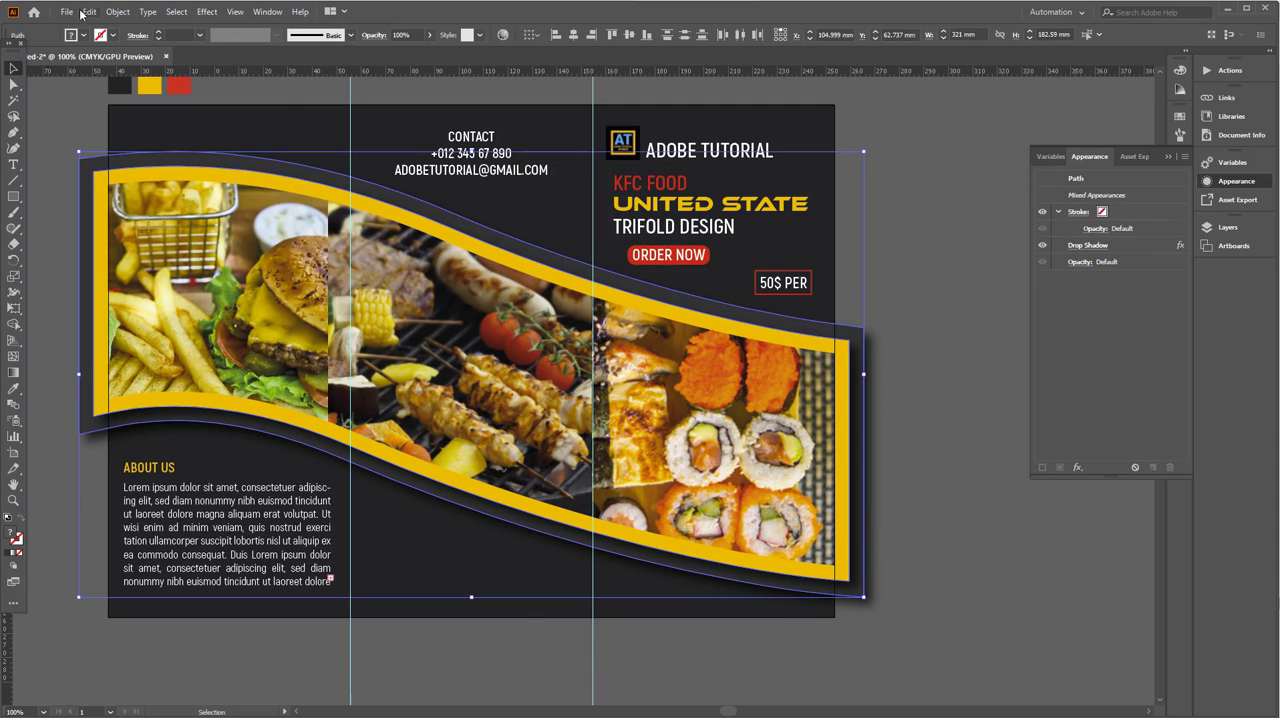
click(118, 13)
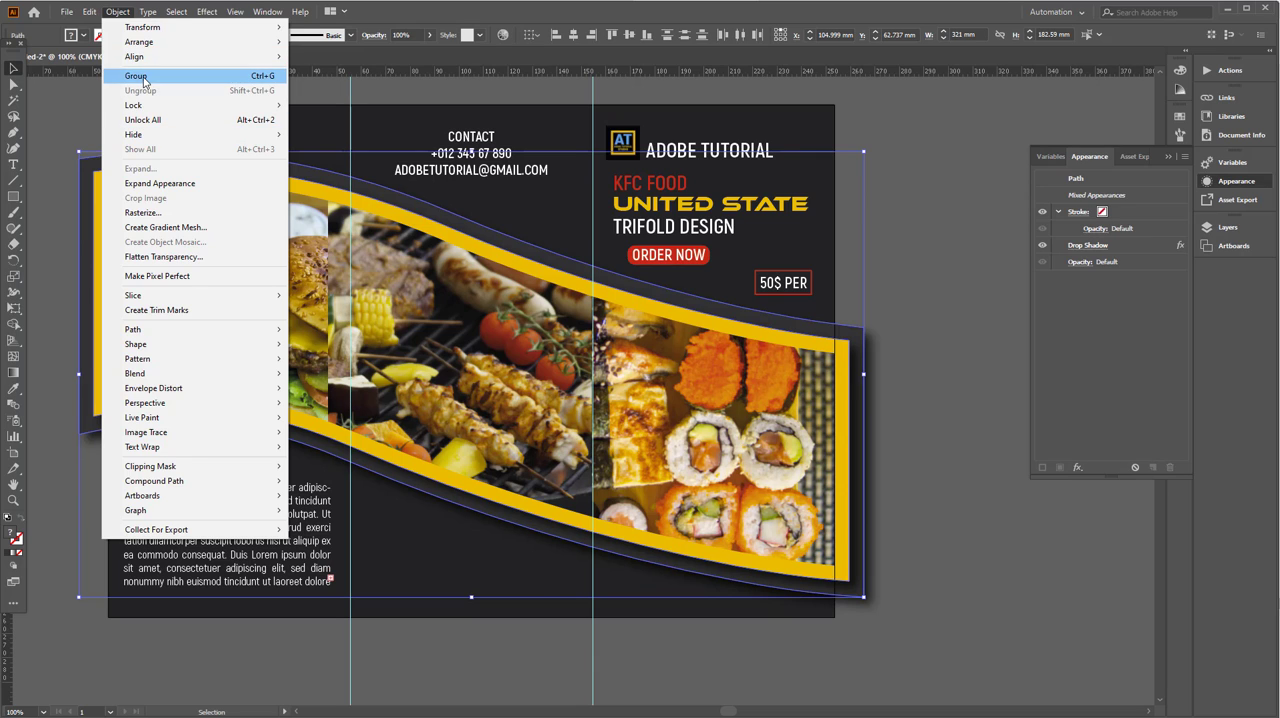
click(144, 80)
- Create a 297 mm wide and 210 mm high rectangle over the brochure
key(m)
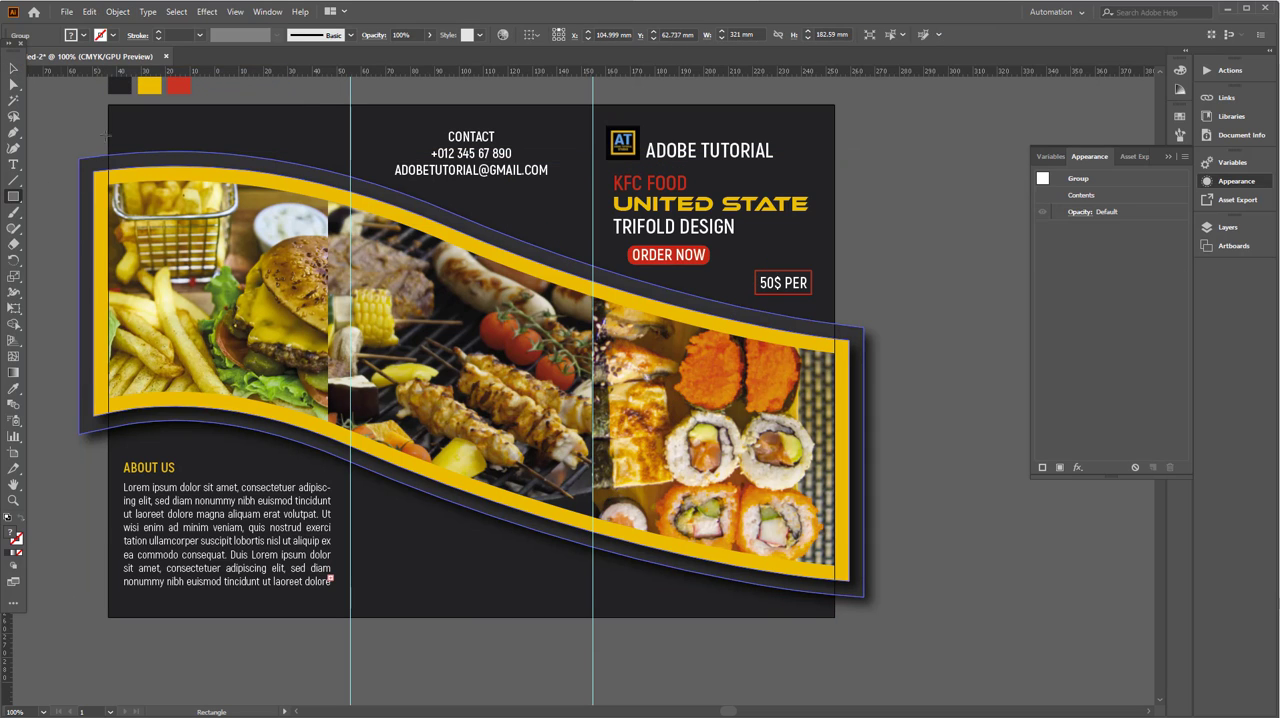
click(118, 114)
text(21)
key(Tab)
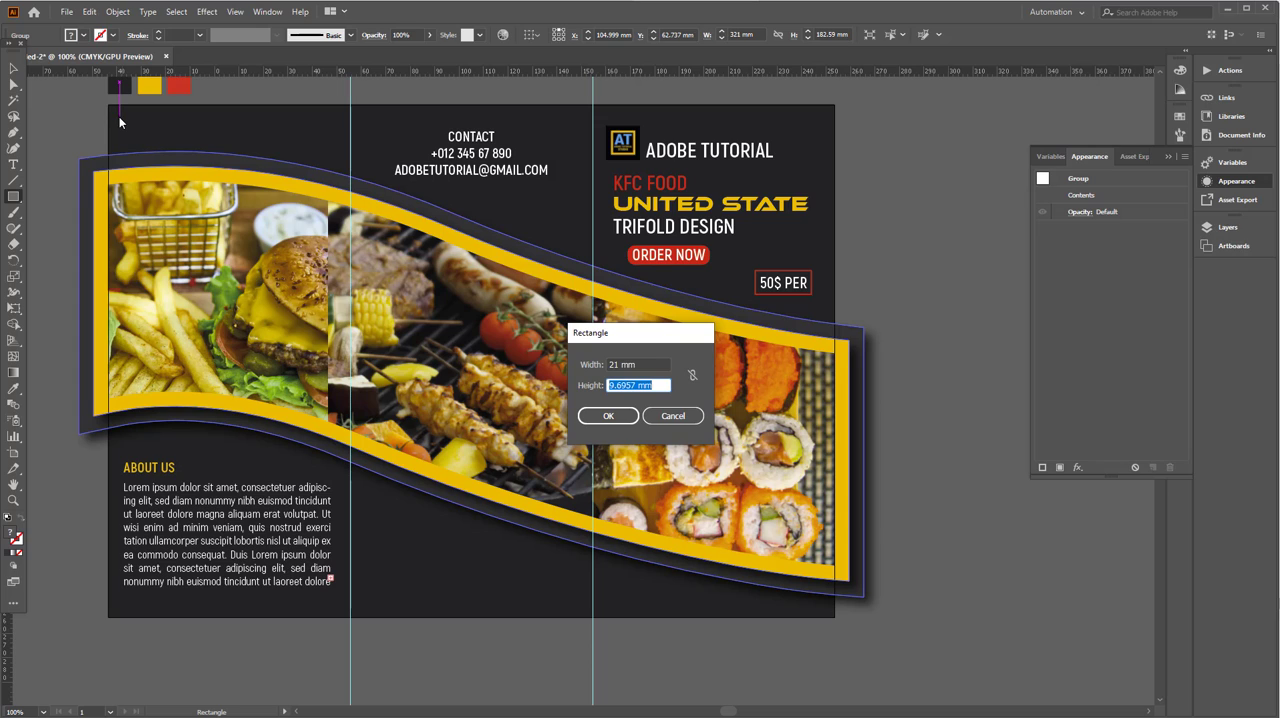
drag(651, 364, 547, 375)
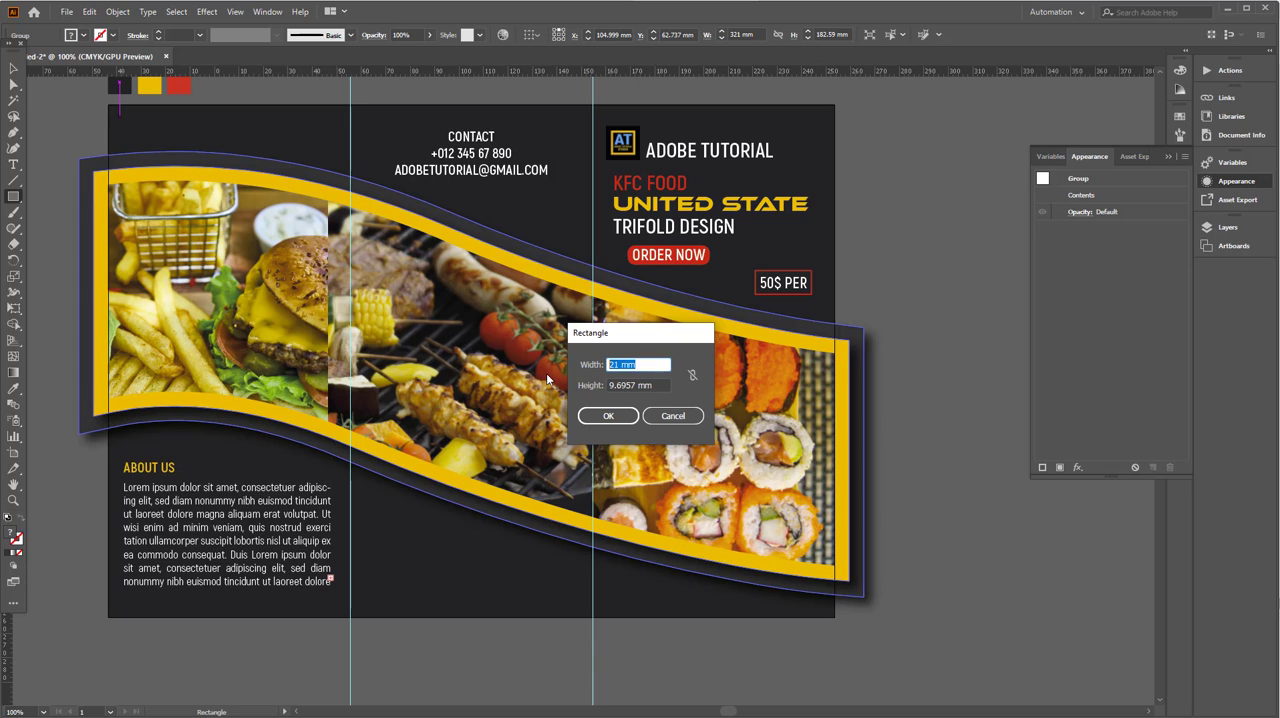
text(297)
key(Tab)
text(210)
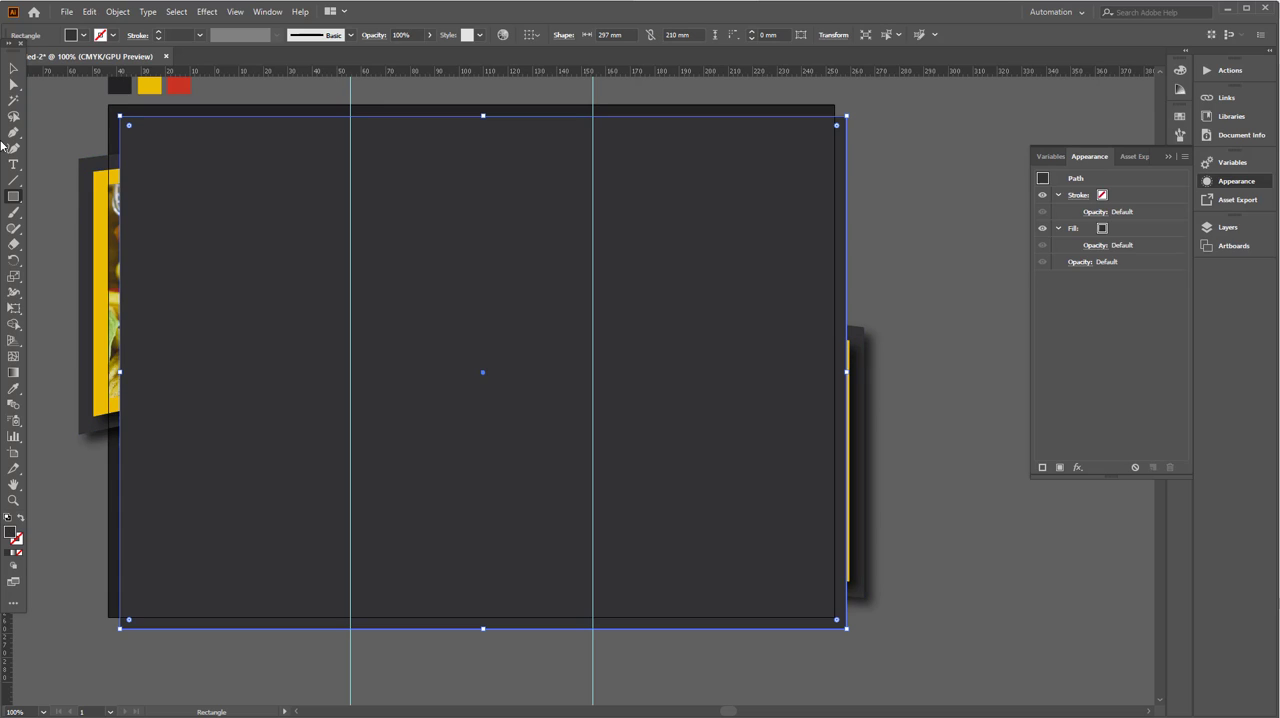
- Align the 297 × 210 mm rectangle to the artboard, centered horizontally and flush with its top edge
click(14, 69)
click(523, 36)
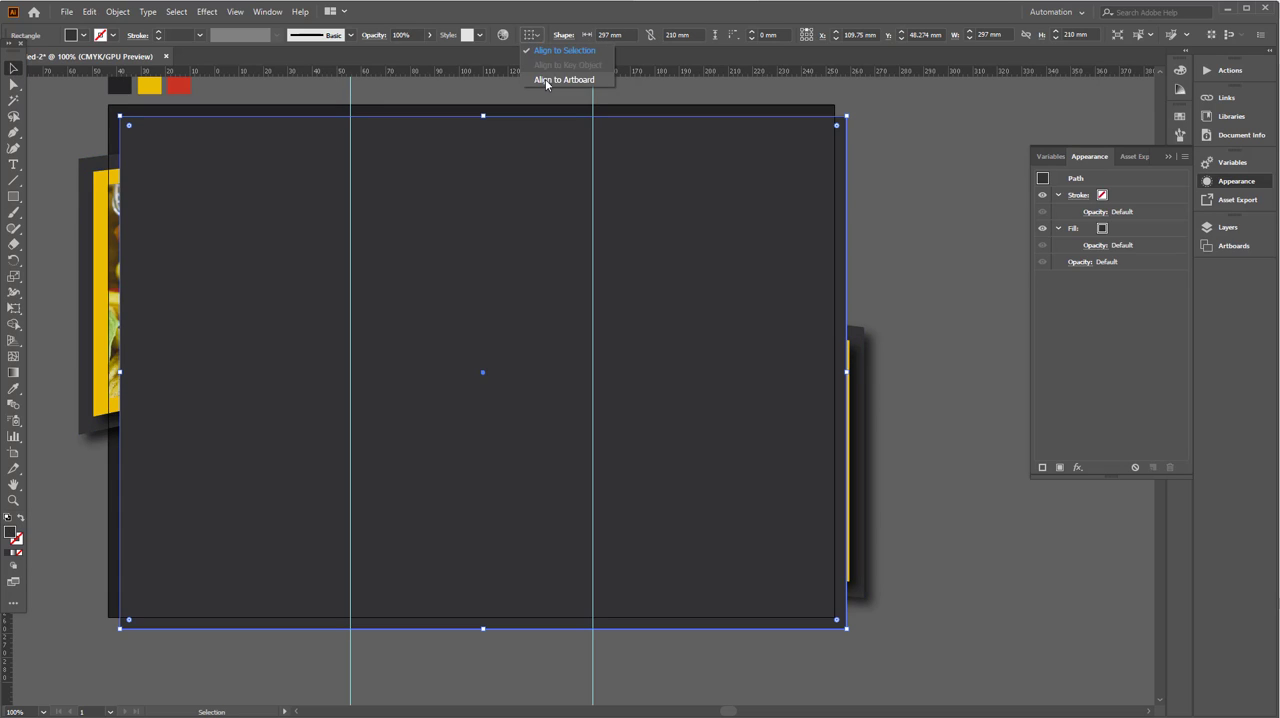
click(545, 81)
click(572, 38)
click(612, 35)
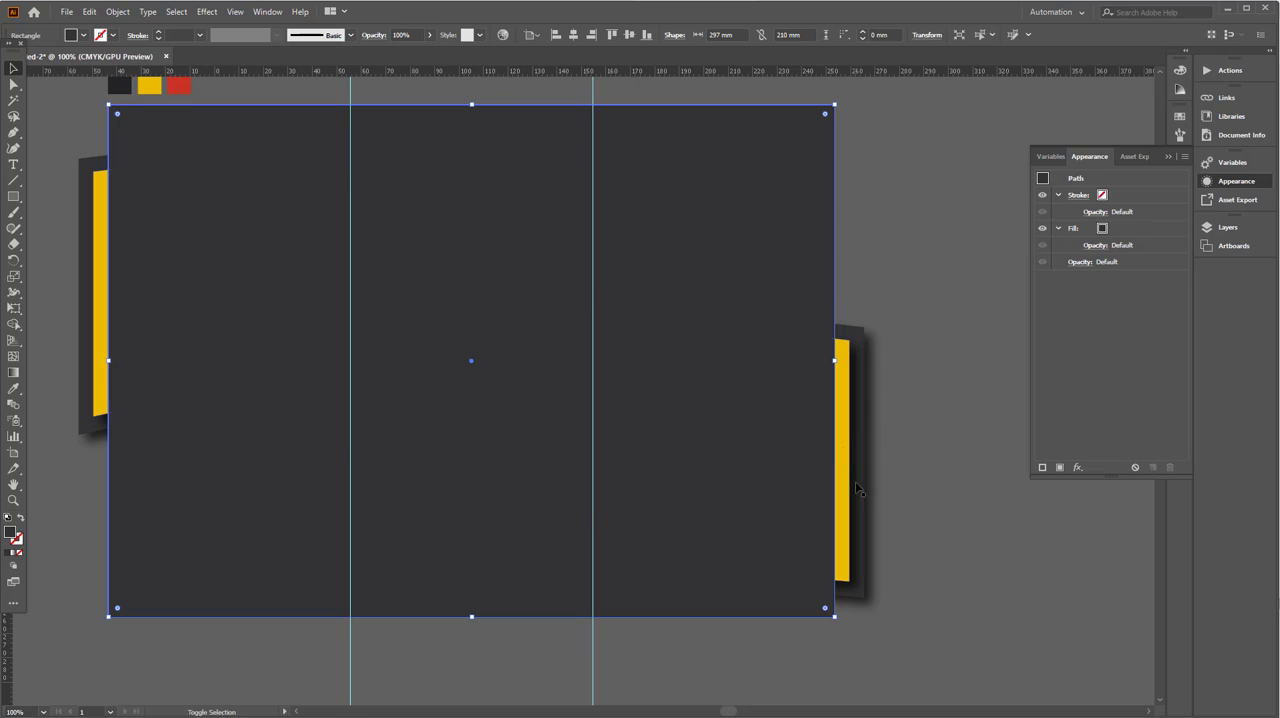
- Try to make a clipping mask from the rectangle and the wave group, and undo it
key(ctrl+a)
right_click(747, 380)
click(803, 487)
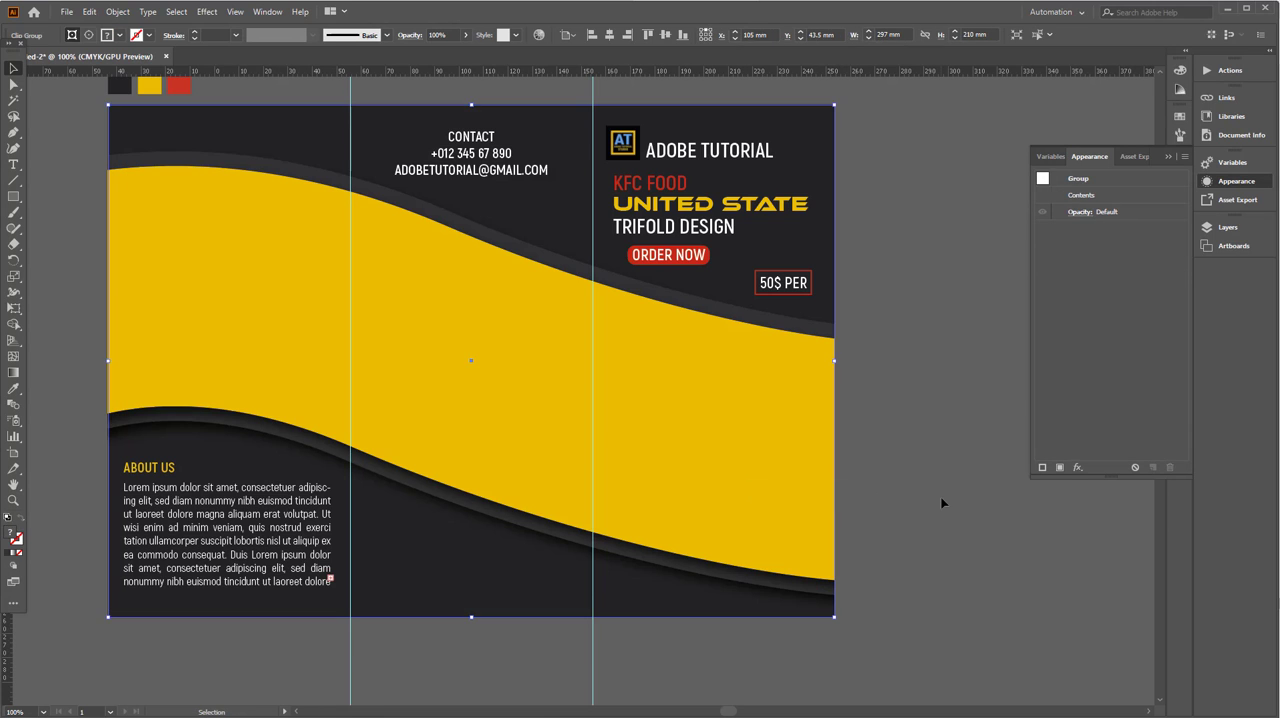
click(943, 503)
key(ctrl+z)
click(908, 513)
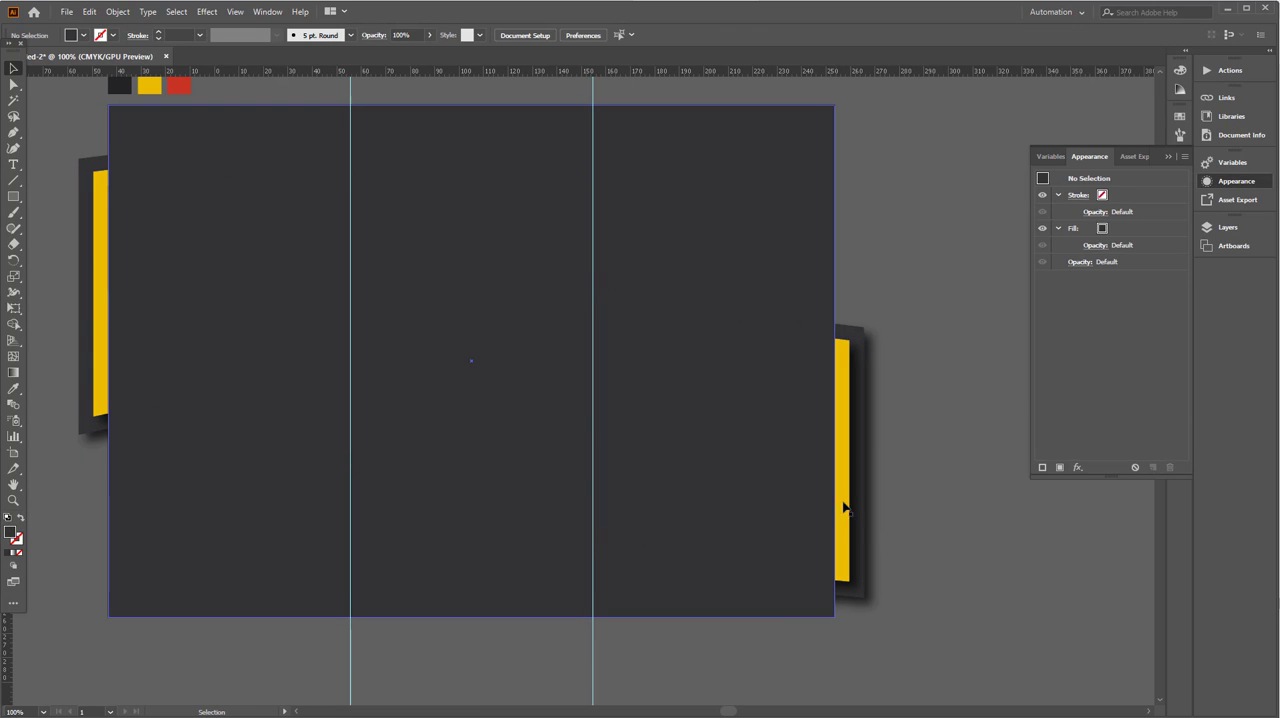
- Clip the grouped waves to the artboard-sized rectangle with a clipping mask
click(829, 379)
shift+click(845, 392)
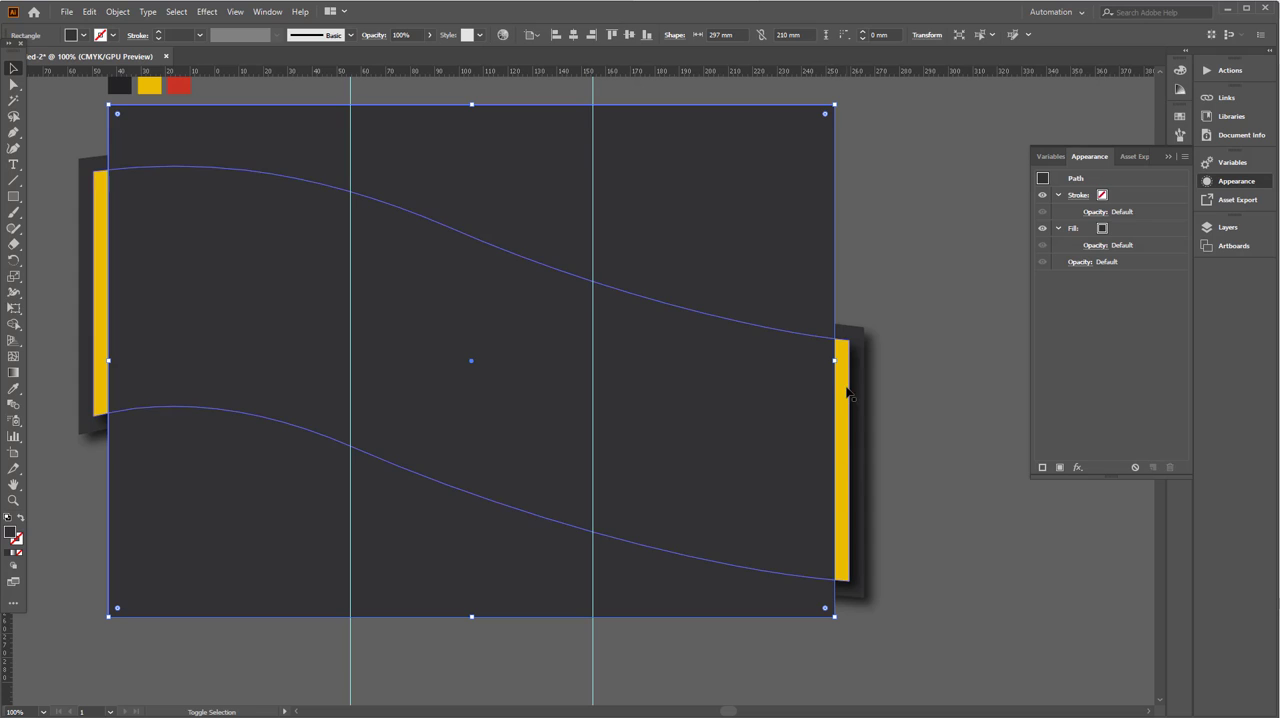
click(897, 391)
shift+click(864, 360)
click(828, 296)
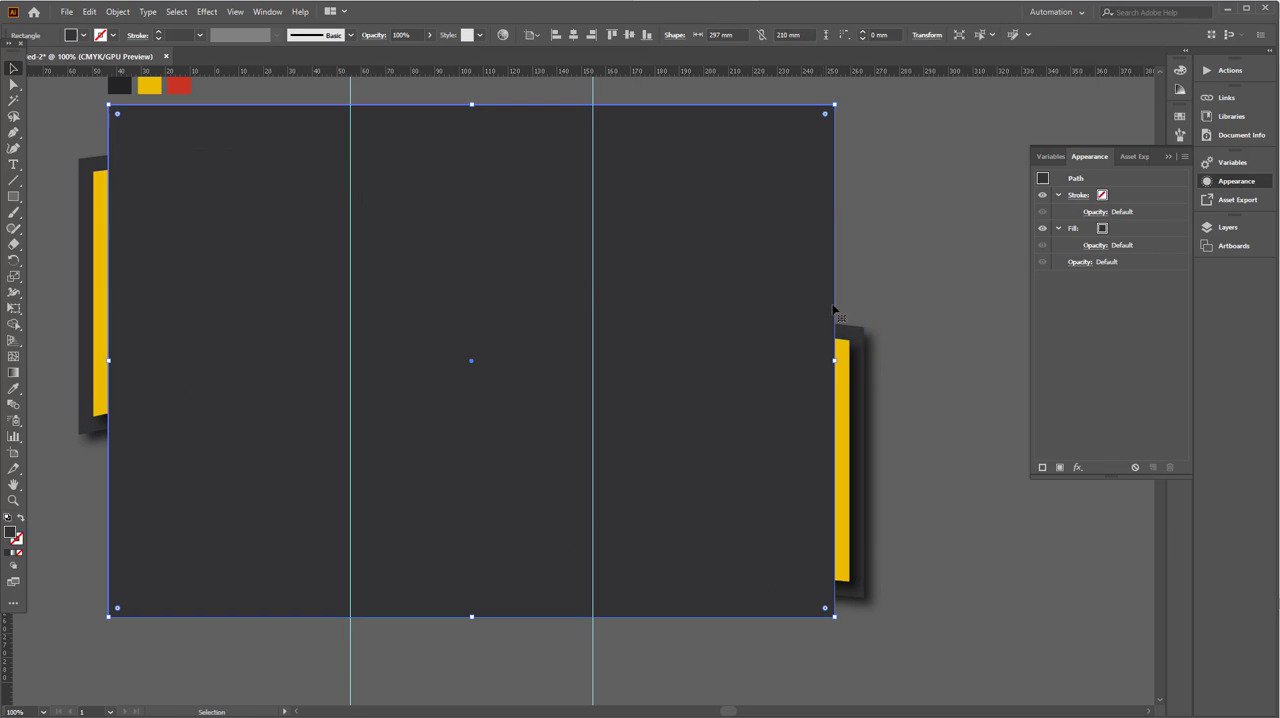
shift+click(845, 358)
right_click(800, 307)
click(849, 421)
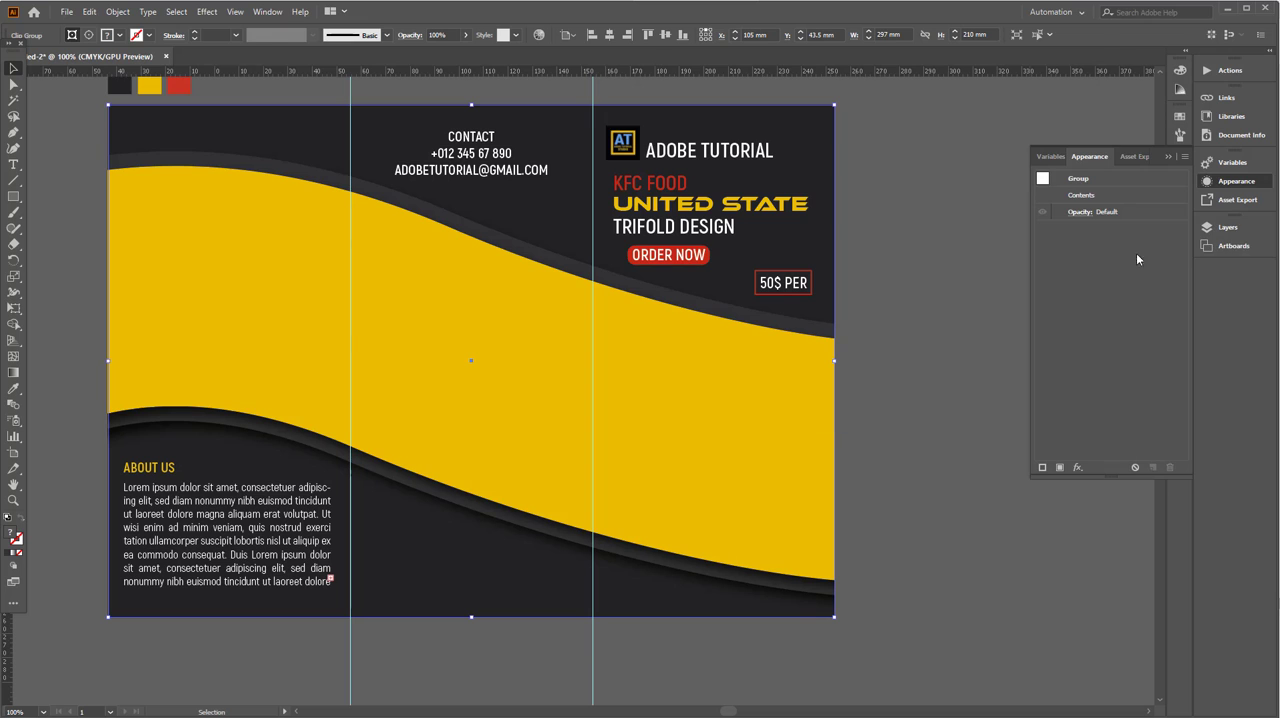
- Move the clipped wave group below the photo clip group in the layer order
click(1210, 231)
drag(1135, 232, 1111, 400)
click(928, 475)
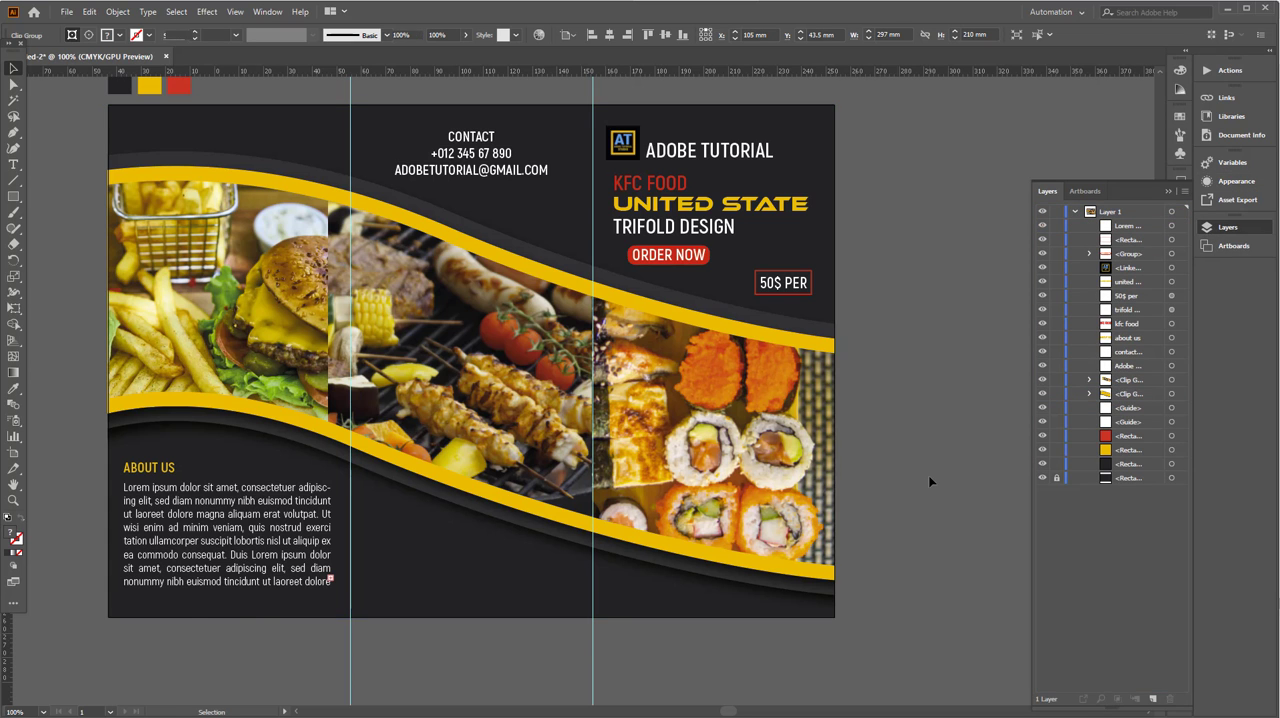
- Isolate the masked photo group, pull the grill photo's left edge to the first fold guide, and leave isolation mode
drag(769, 479, 795, 507)
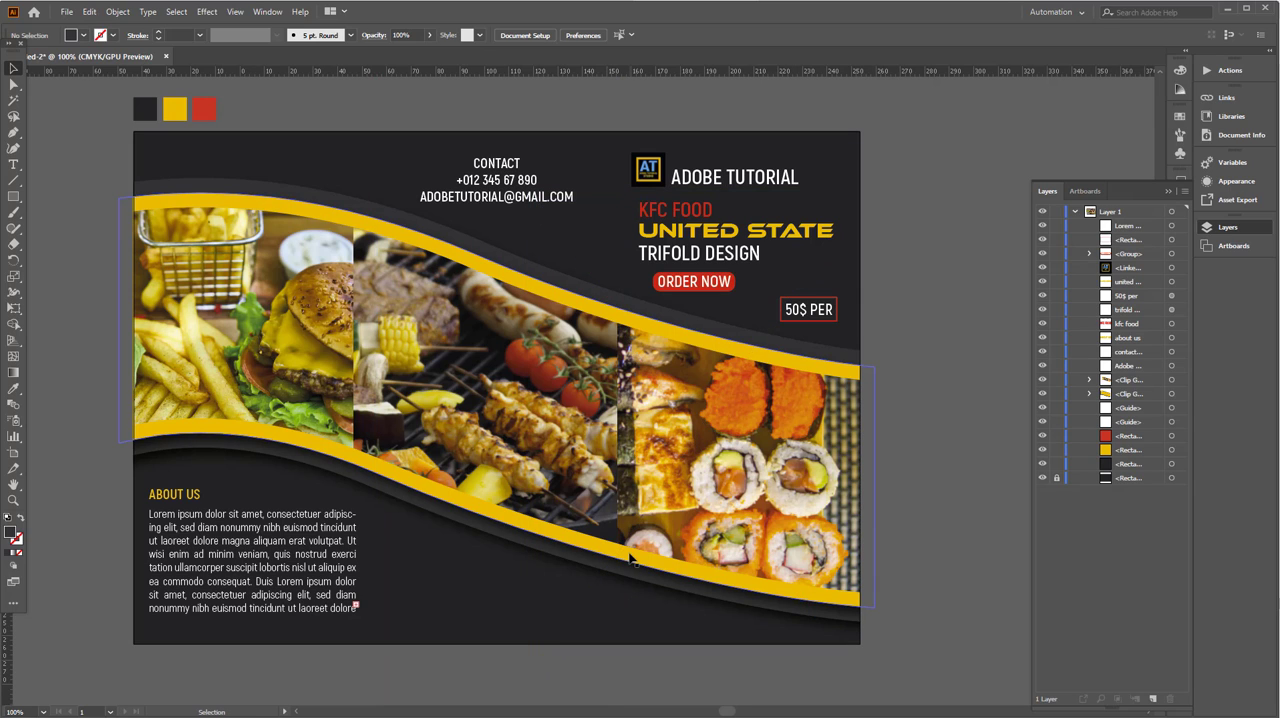
click(233, 393)
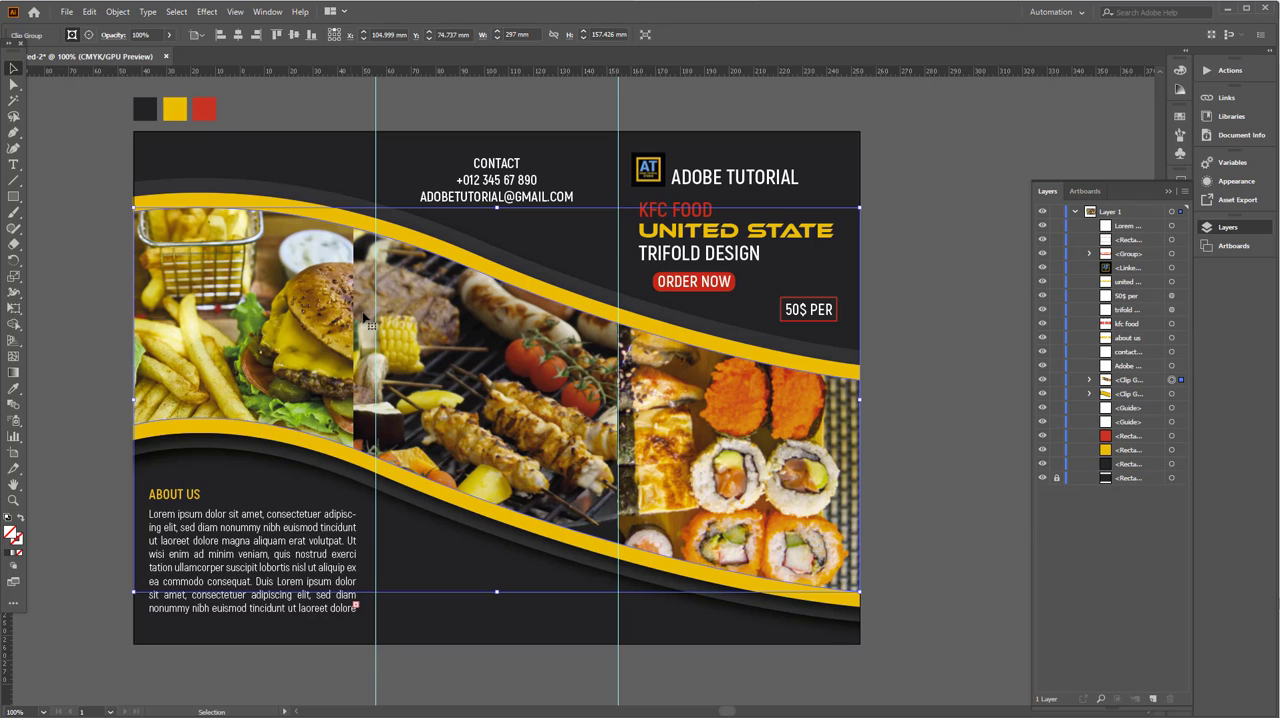
double_click(429, 331)
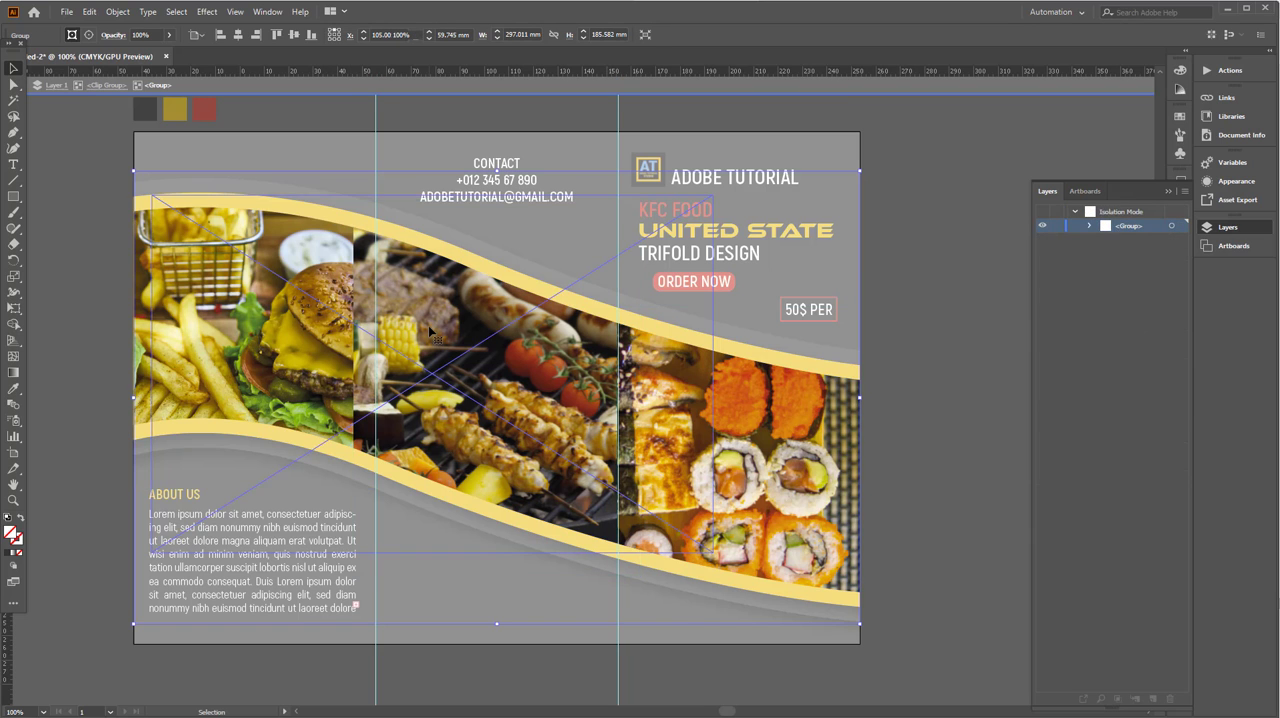
drag(353, 385, 376, 386)
double_click(78, 565)
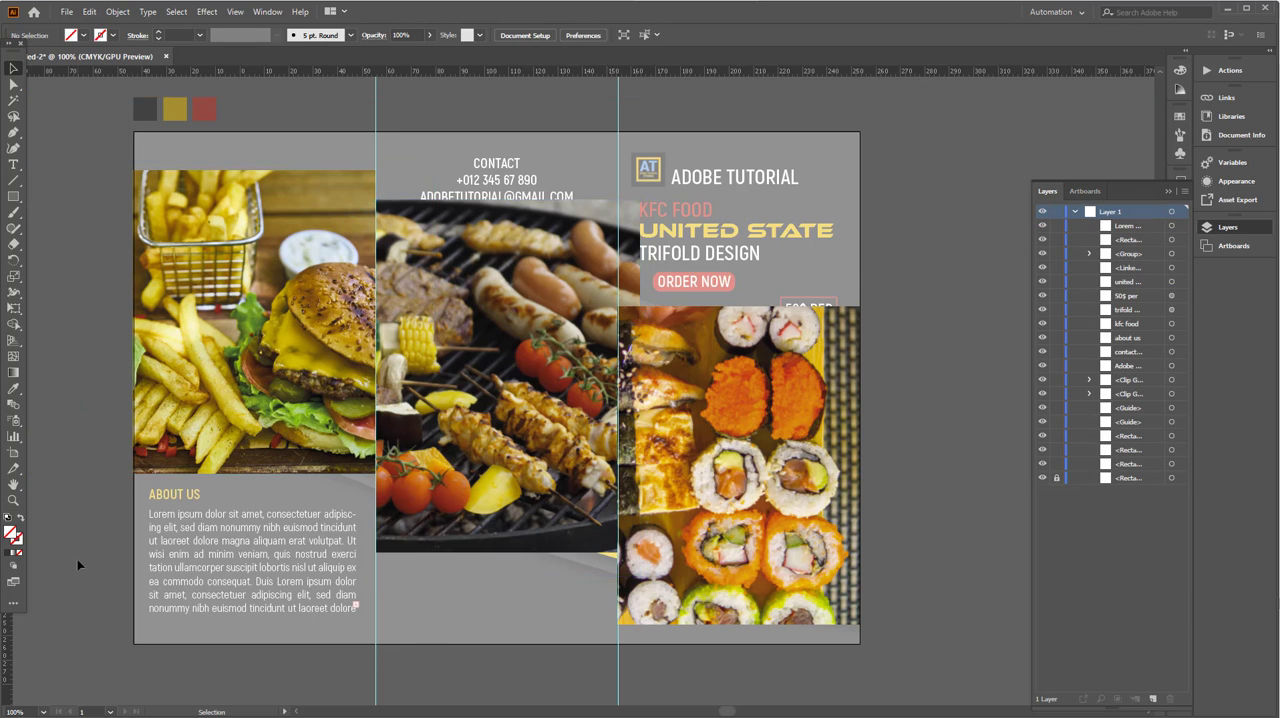
- Hide the fold guides and bring the whole brochure into view
drag(864, 427, 867, 426)
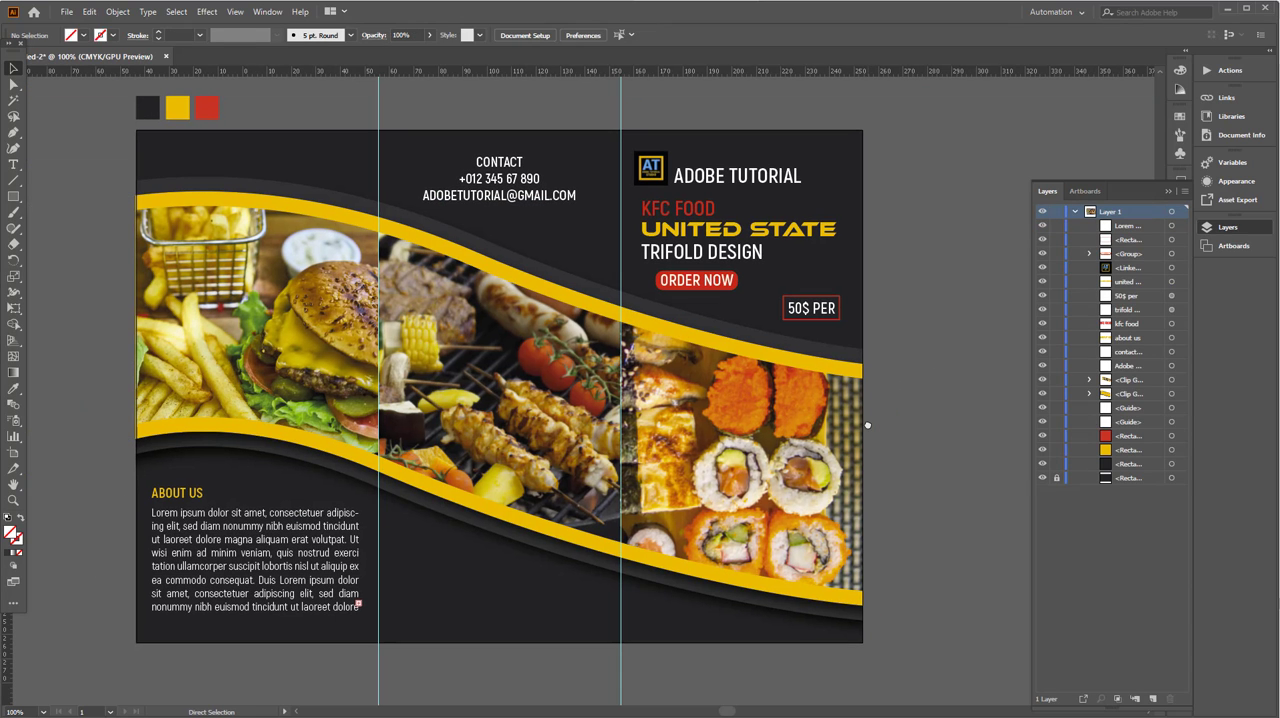
key(ctrl+semicolon)
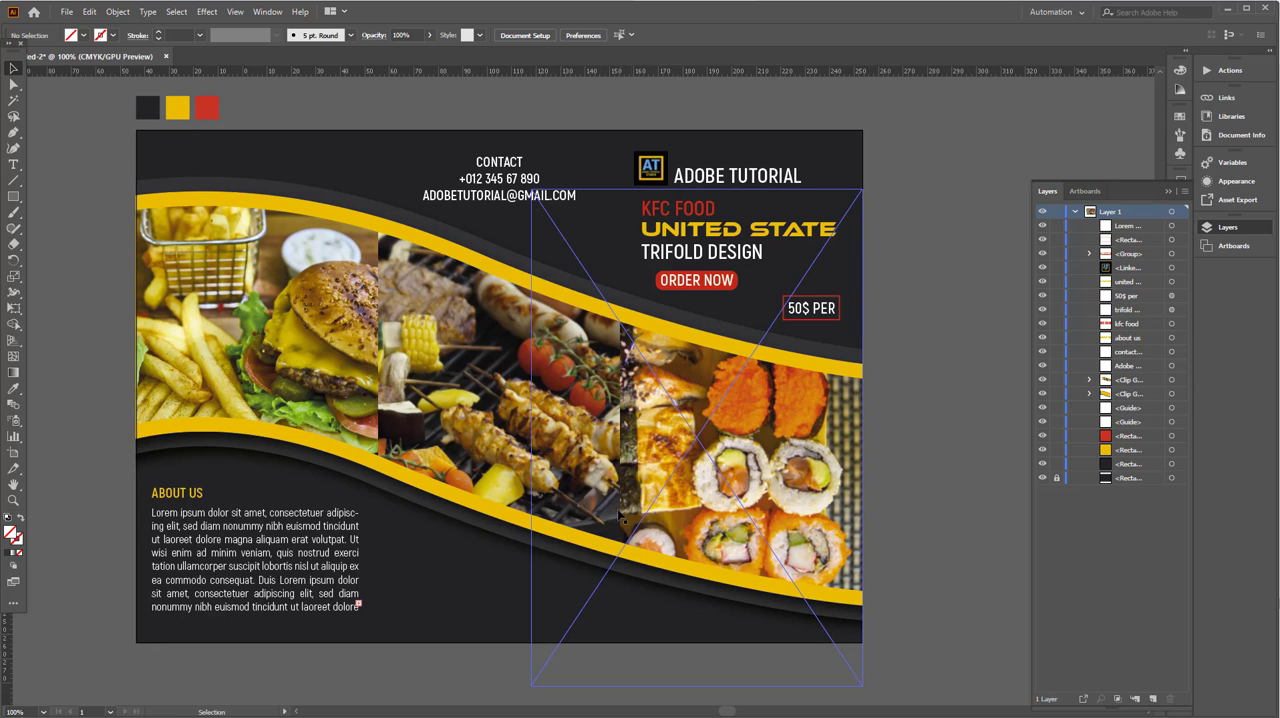
drag(540, 565, 598, 545)
drag(510, 650, 527, 649)
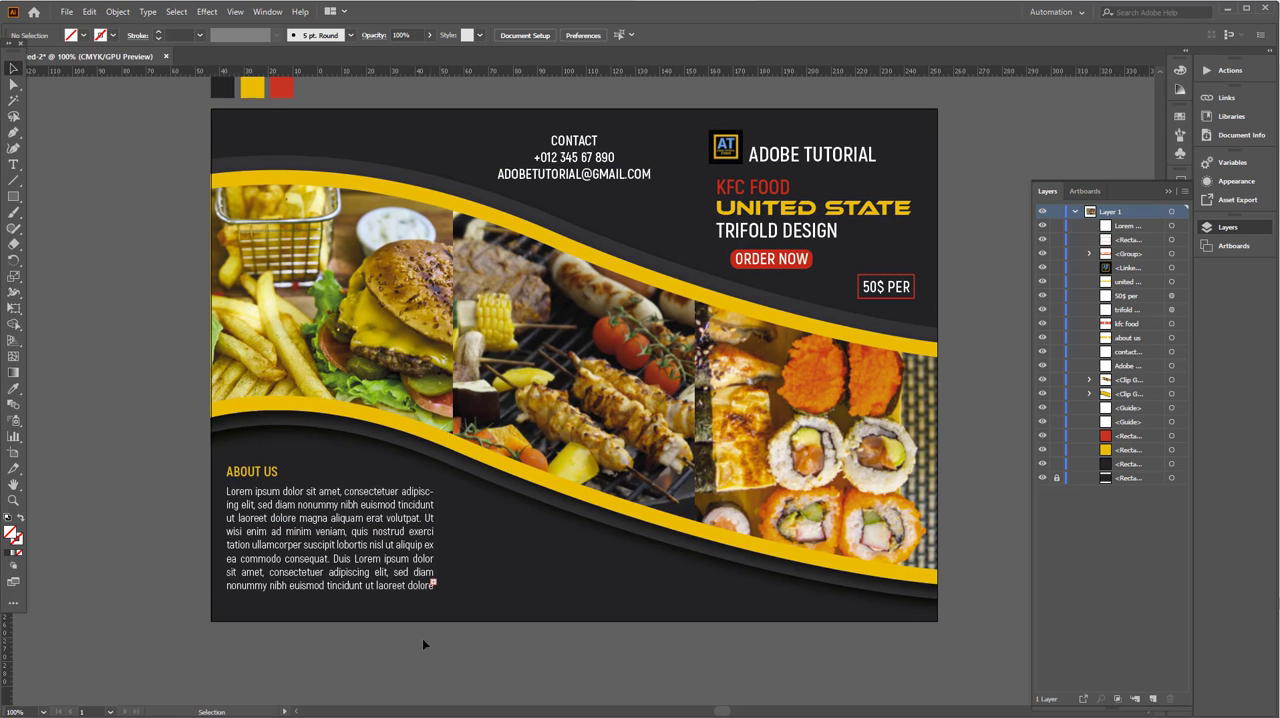
- Shorten the ABOUT US paragraph to four lines, duplicate it directly beneath, and widen the copy across the middle panel
click(320, 577)
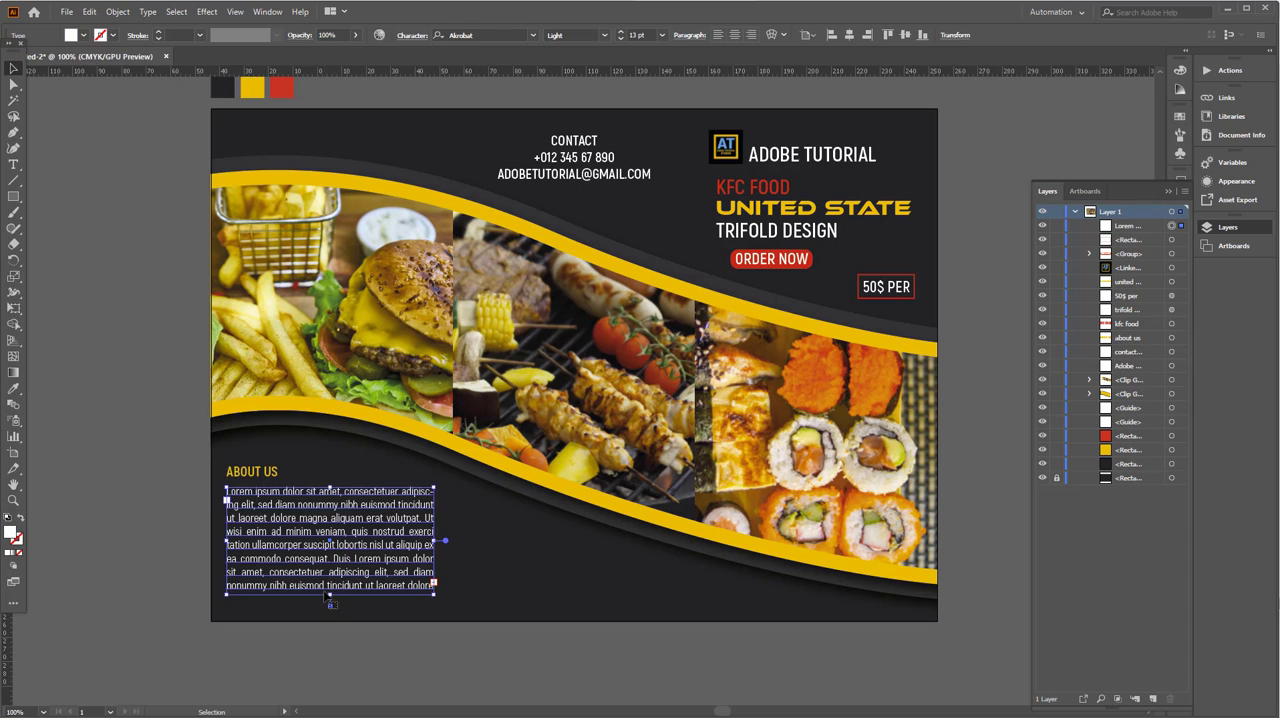
mouse_move(330, 594)
mouse_down()
mouse_move(331, 532)
mouse_move(340, 580)
mouse_up()
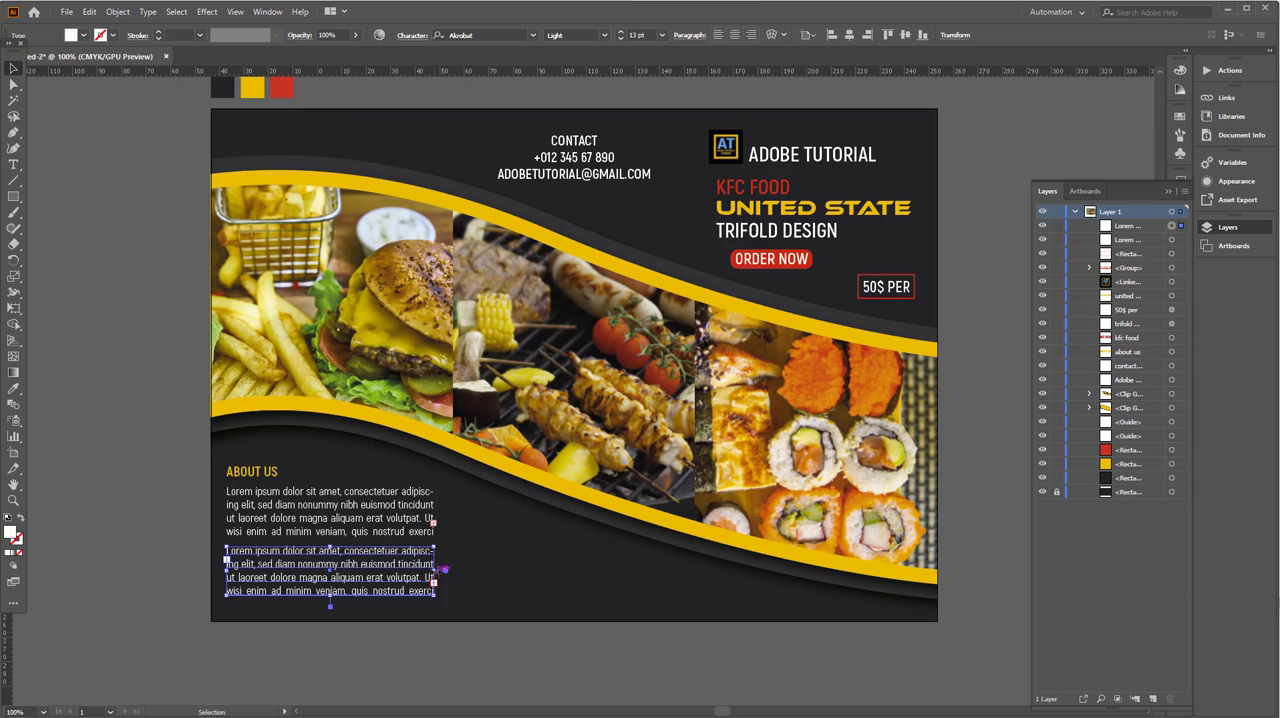
drag(436, 570, 655, 570)
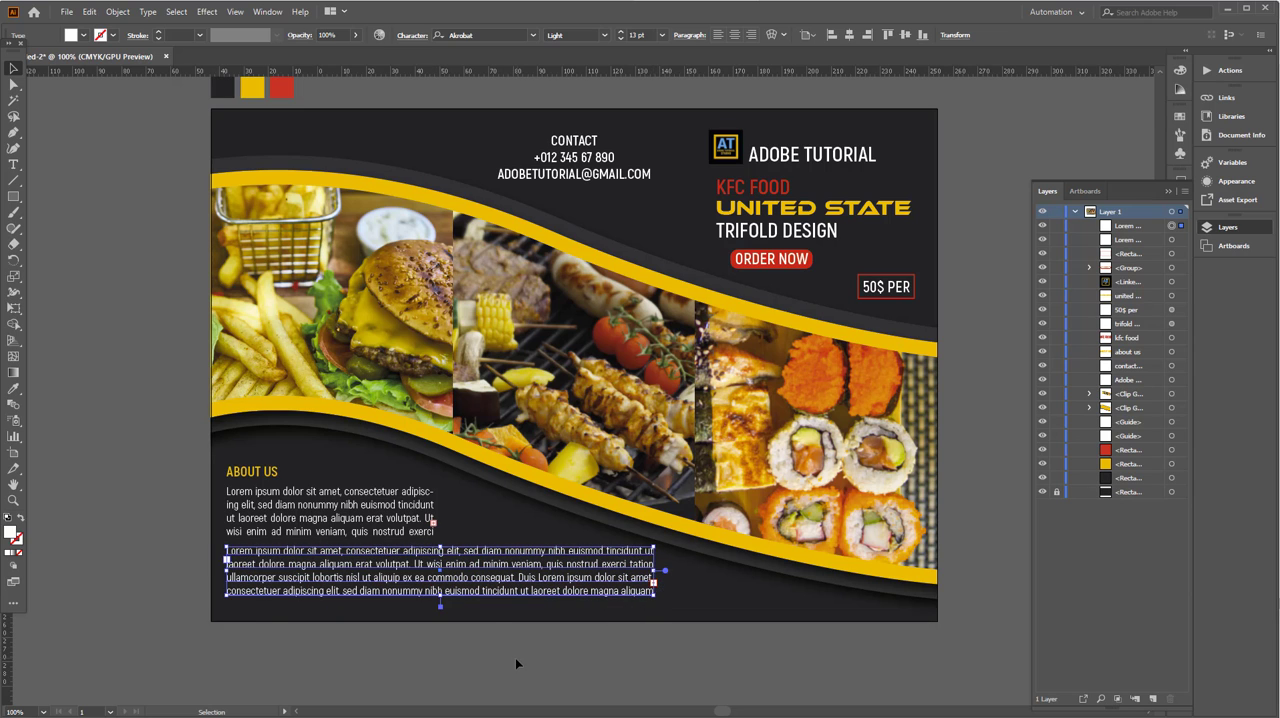
click(511, 658)
scroll(510, 657, down, 1)
drag(510, 657, 496, 682)
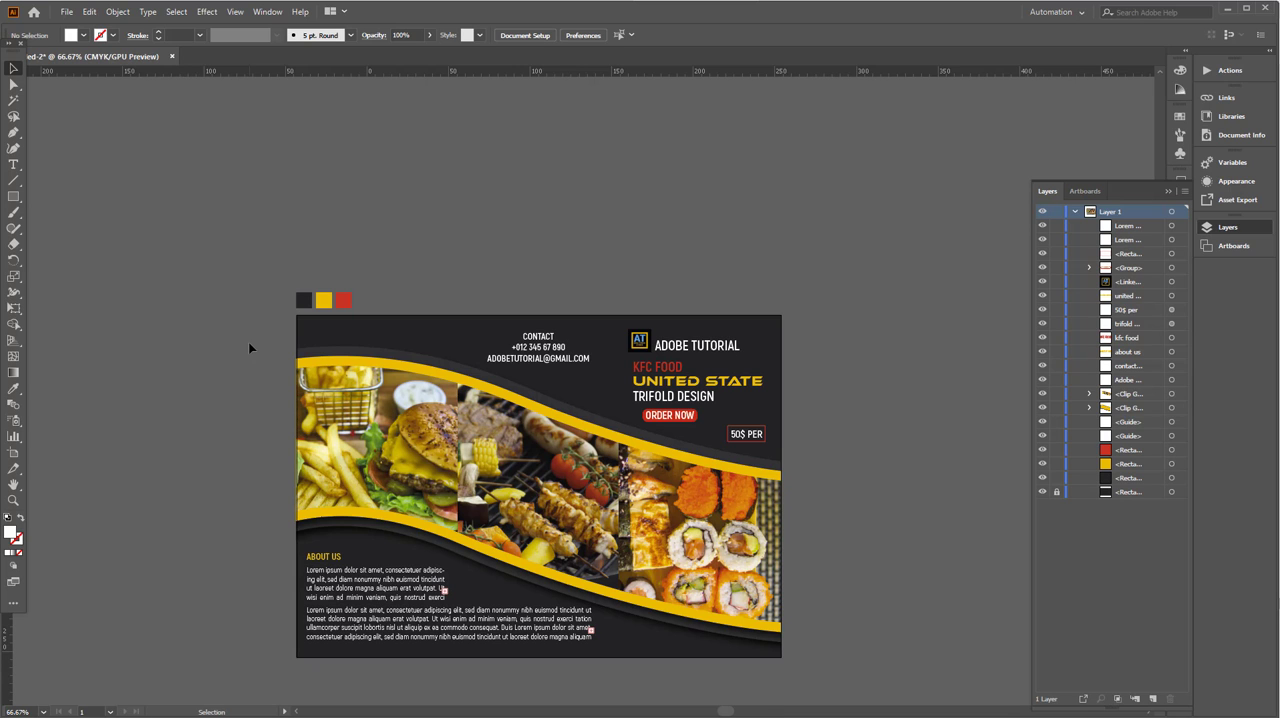
scroll(421, 568, up, 1)
- Move the copied paragraph into the middle panel, narrow it to about the original column width, and centre it horizontally on the artboard
drag(422, 605, 648, 543)
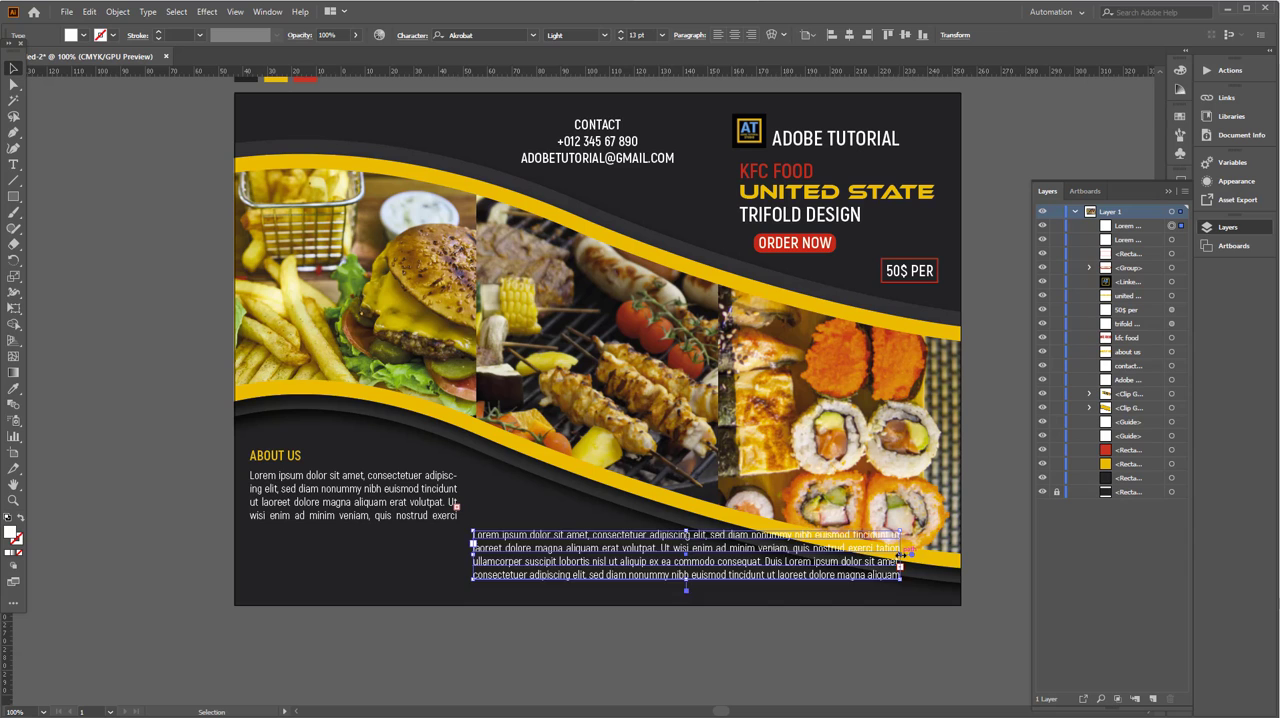
drag(900, 555, 678, 563)
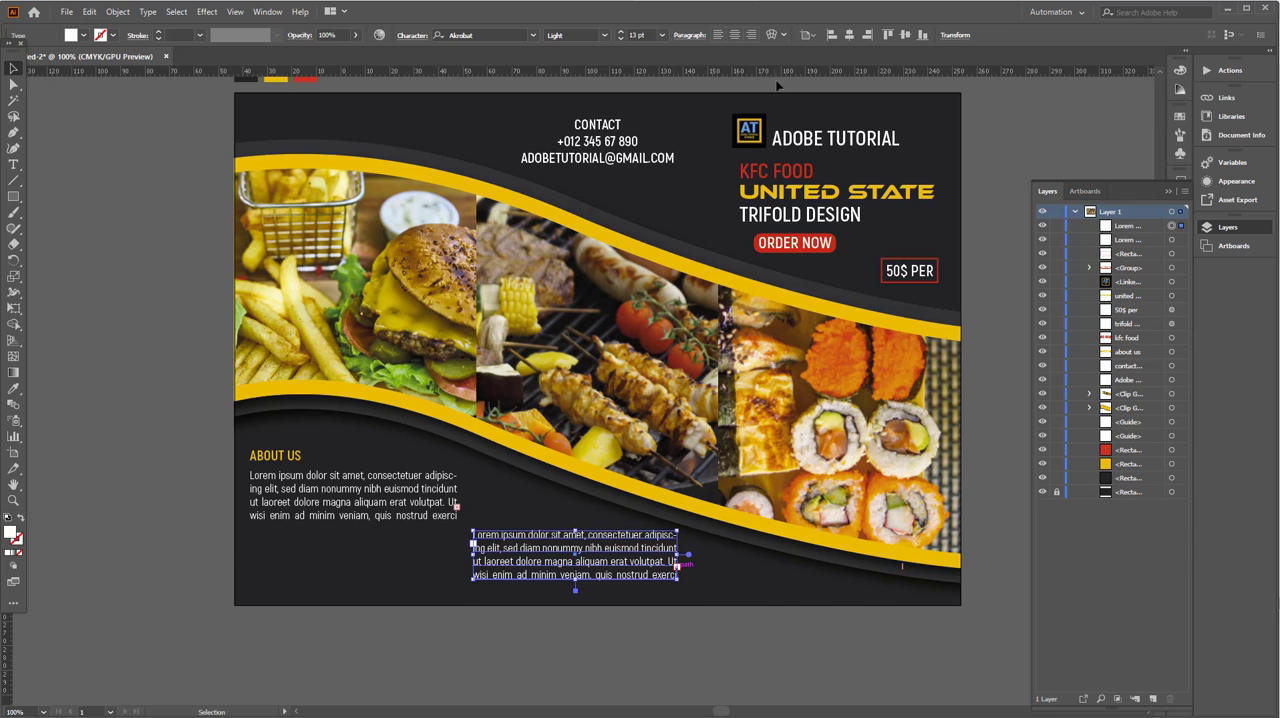
click(852, 37)
click(680, 650)
drag(729, 665, 723, 667)
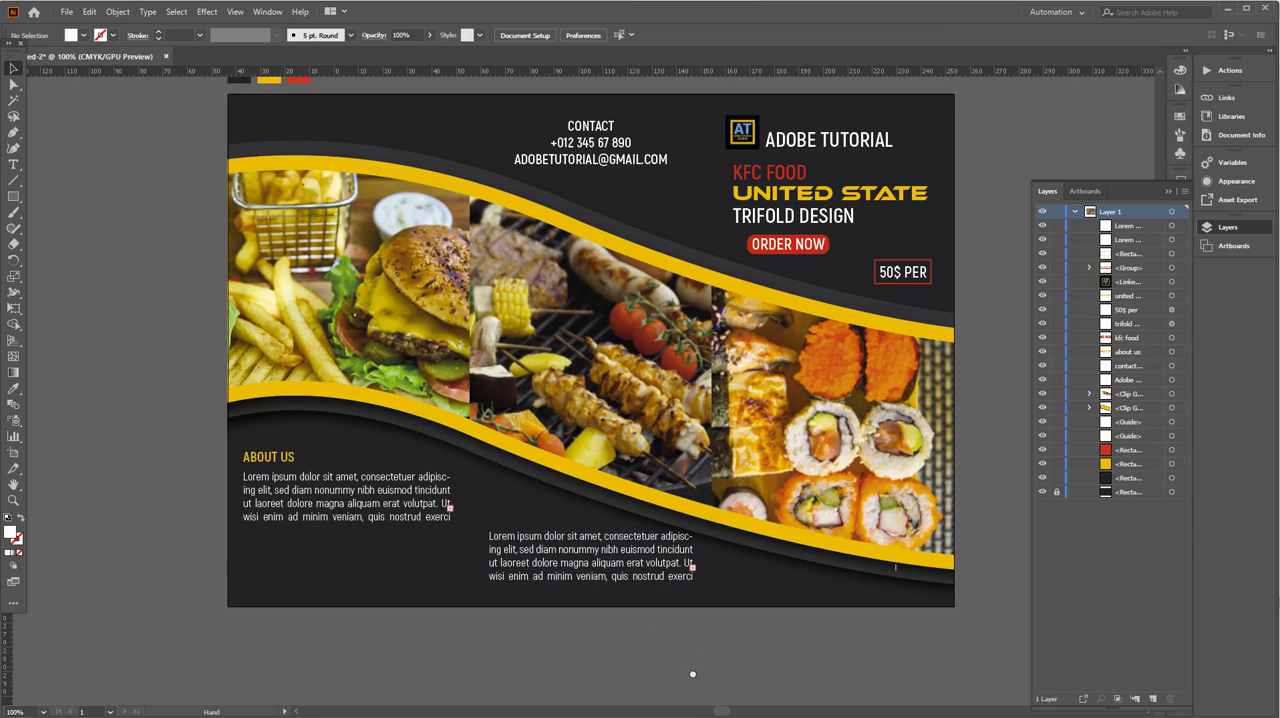
- Extend the ABOUT US paragraph frame downward to show eight lines of text
drag(525, 672, 541, 673)
click(415, 519)
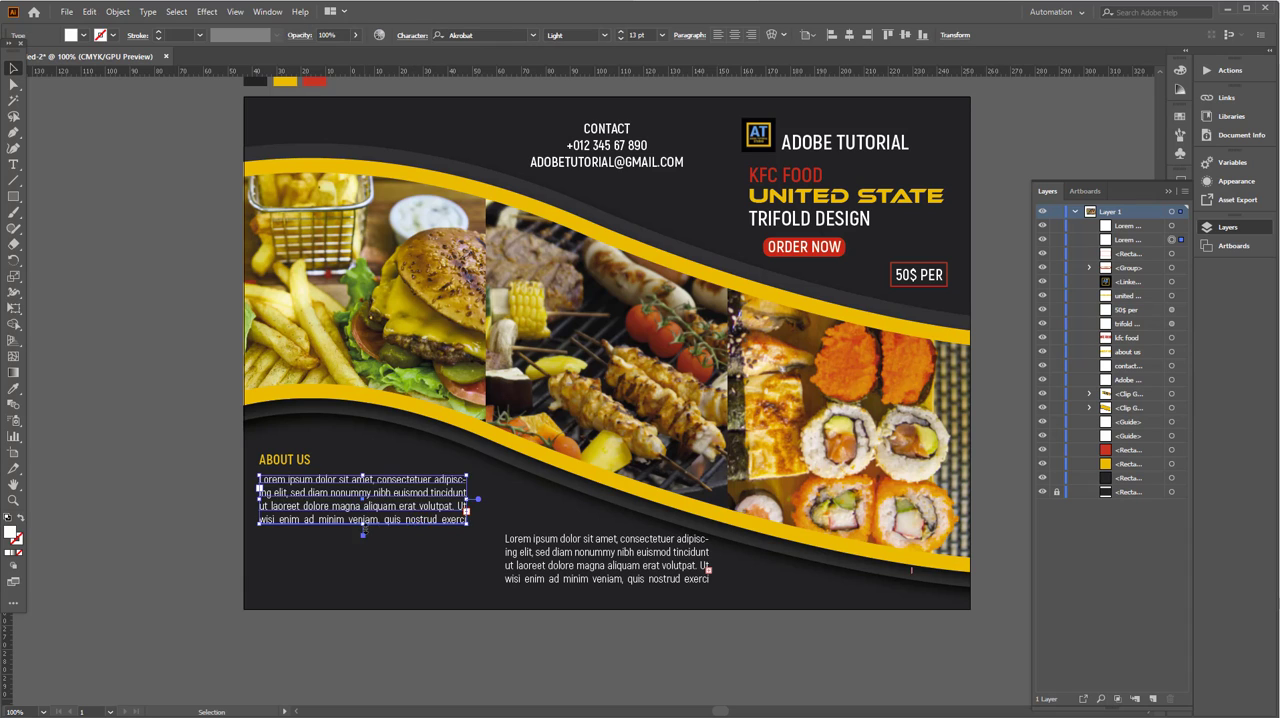
drag(363, 526, 357, 583)
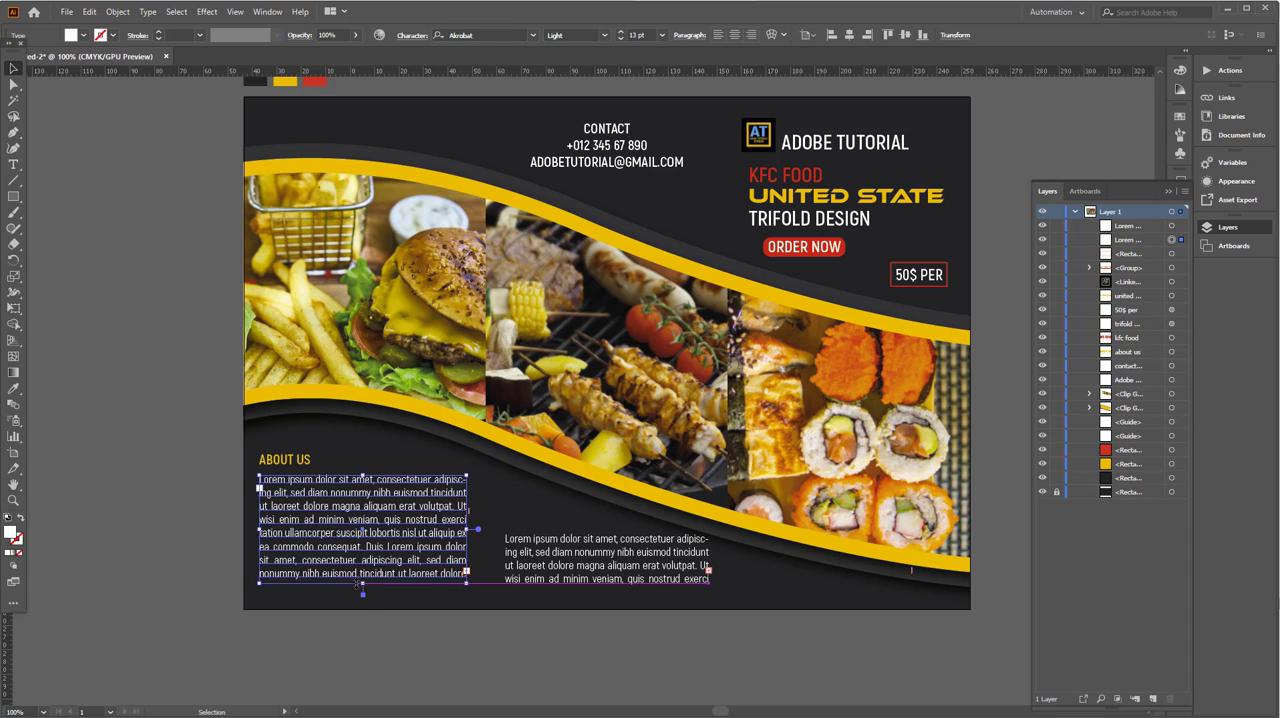
click(420, 657)
- Raise the middle paragraph slightly to line up with the ABOUT US text, and shift both paragraphs and the heading down together
drag(563, 568, 563, 563)
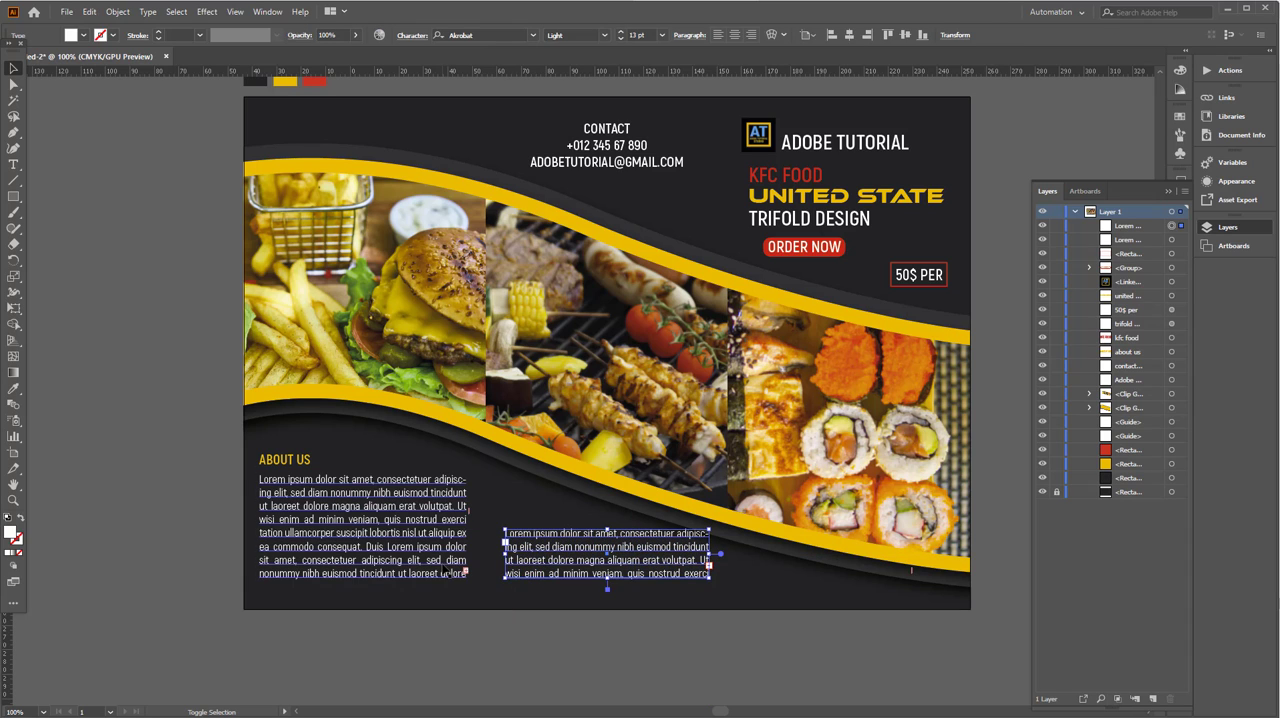
shift+click(407, 554)
shift+click(293, 464)
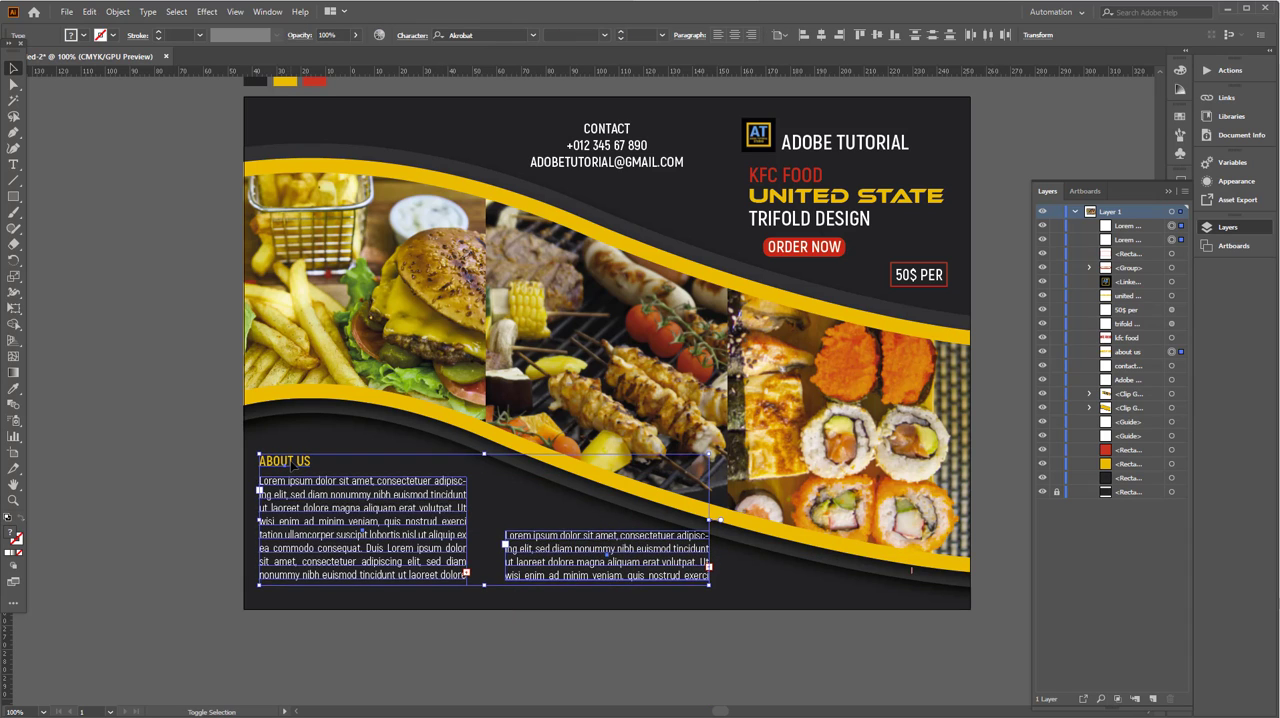
key(shift+Down)
click(109, 374)
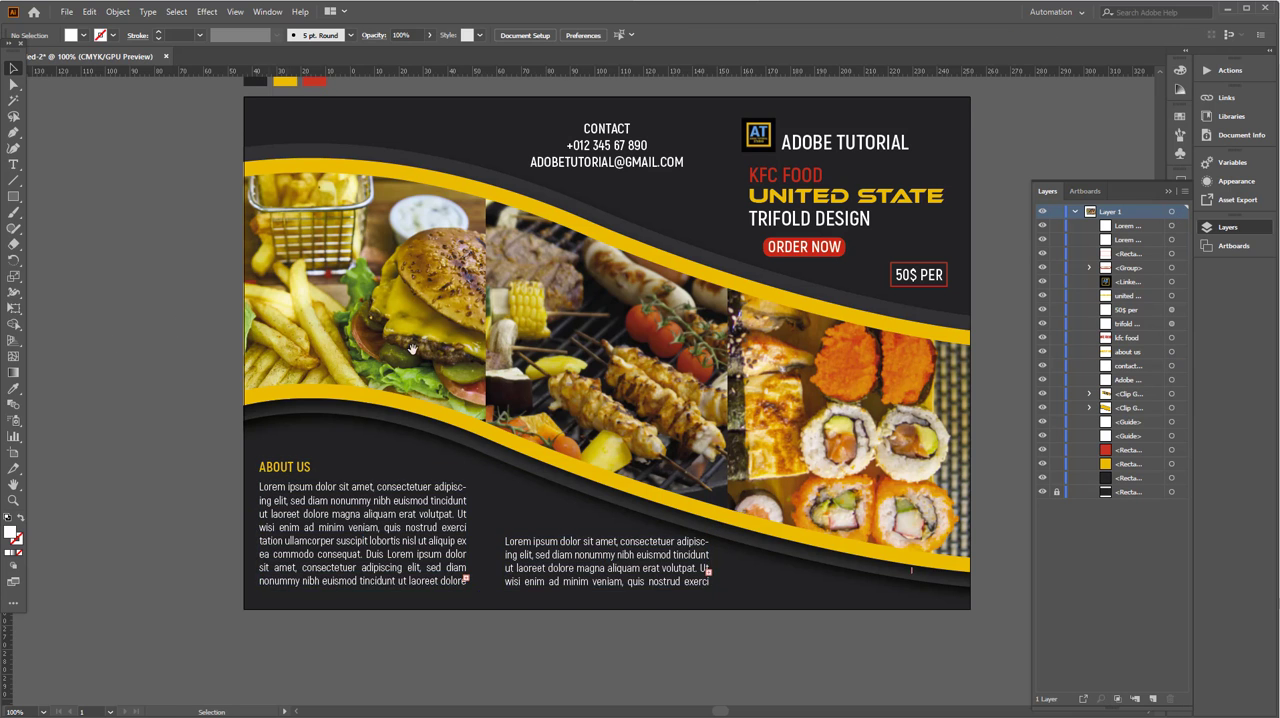
- Delete the dark, yellow and red colour swatch squares above the artboard
drag(229, 101, 350, 115)
key(Delete)
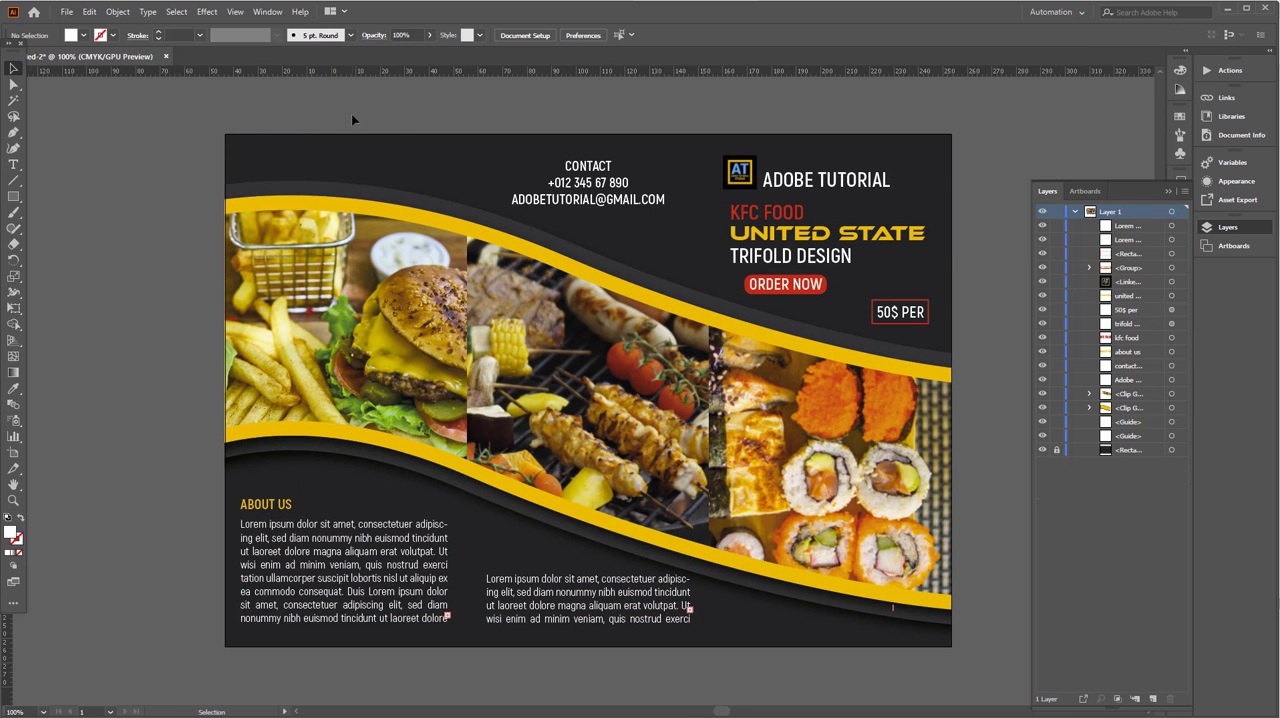
- Move the logo and ADOBE TUTORIAL text to line up with the headline's left edge, and nudge the text up beside the logo
drag(631, 251, 476, 277)
scroll(631, 197, up, 2)
drag(643, 232, 643, 220)
shift+click(564, 238)
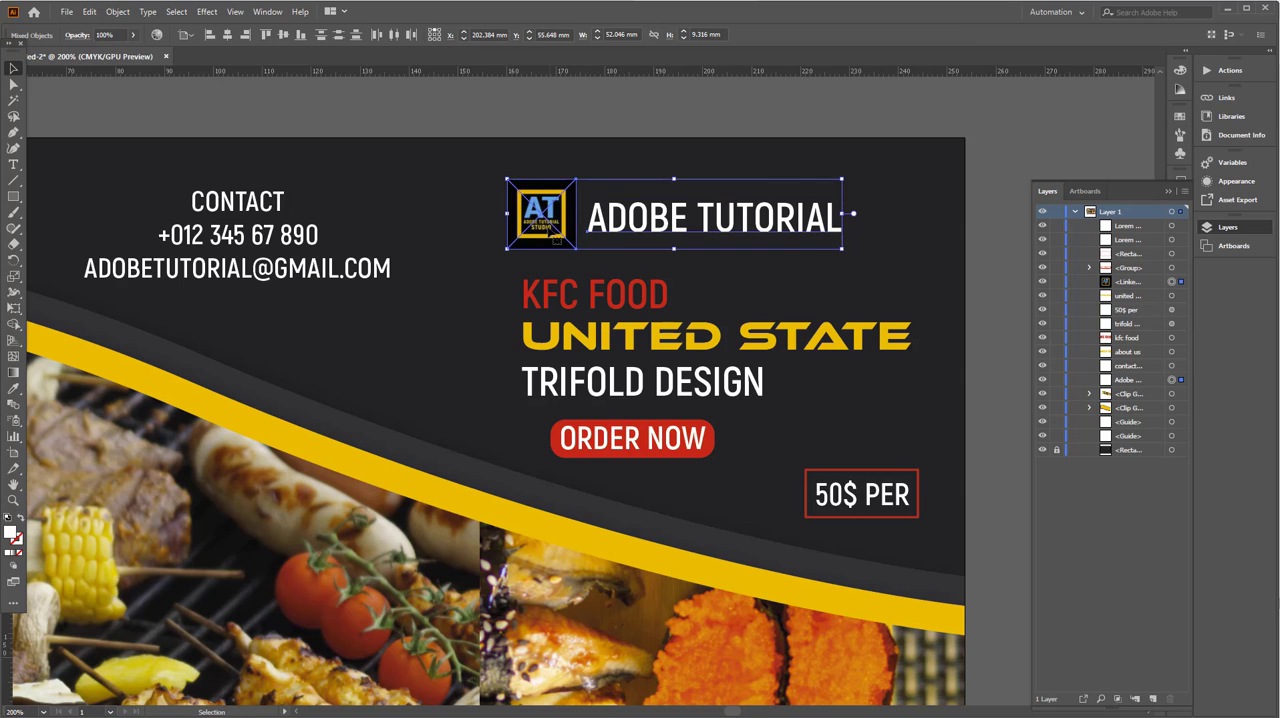
drag(564, 238, 593, 236)
click(1023, 197)
click(765, 229)
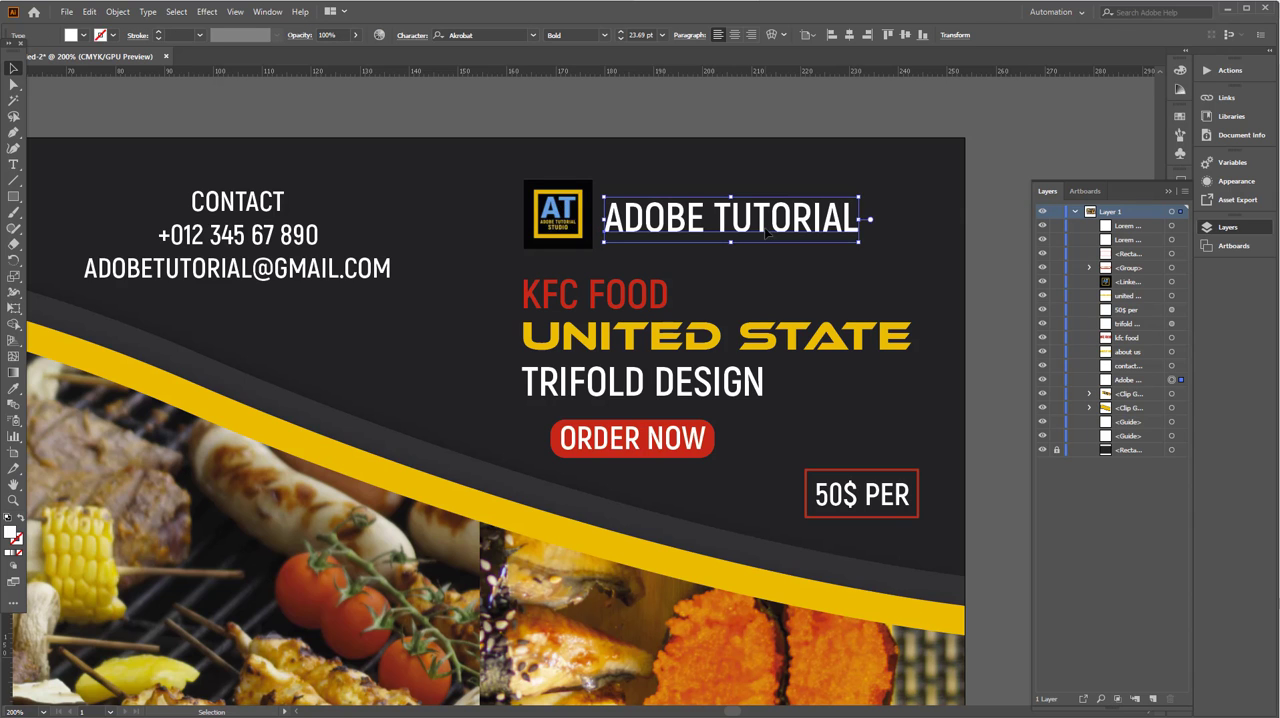
key(Up)
key(Up)
- Group all the unlocked brochure artwork into one group and fit the artboard in view
alt+scroll(683, 290, down, 3)
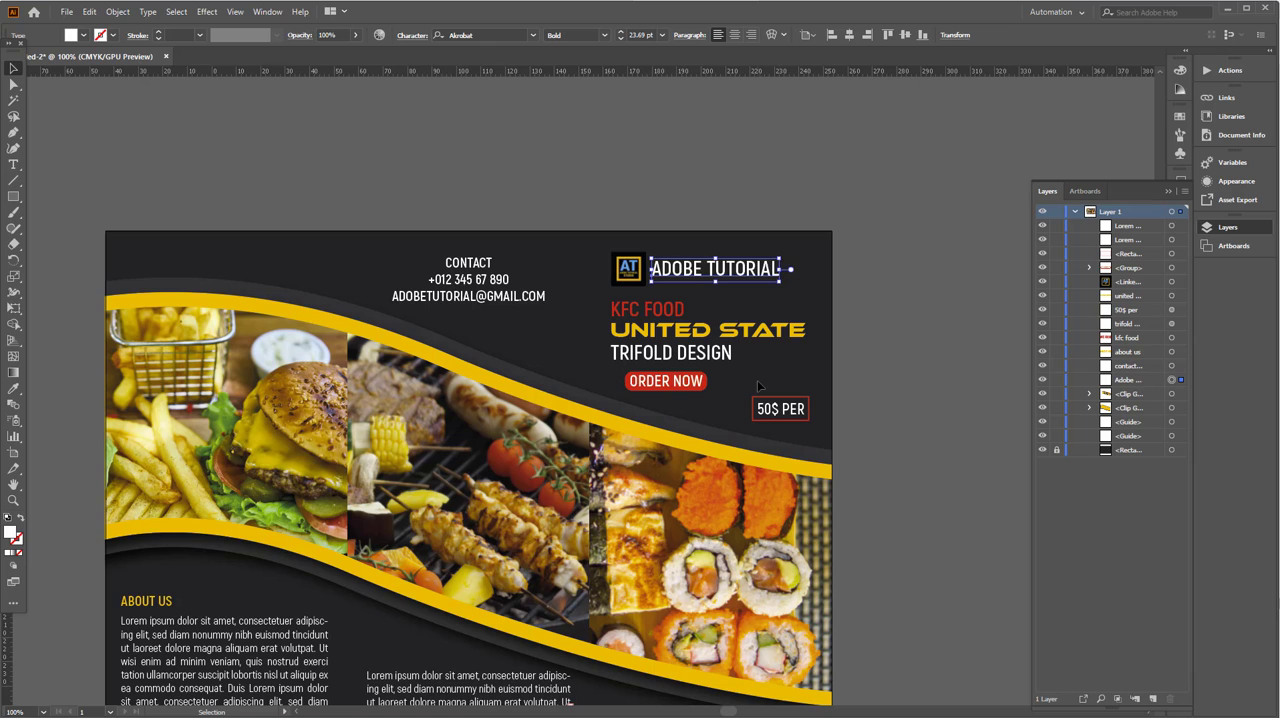
drag(733, 394, 803, 294)
click(305, 142)
key(ctrl+a)
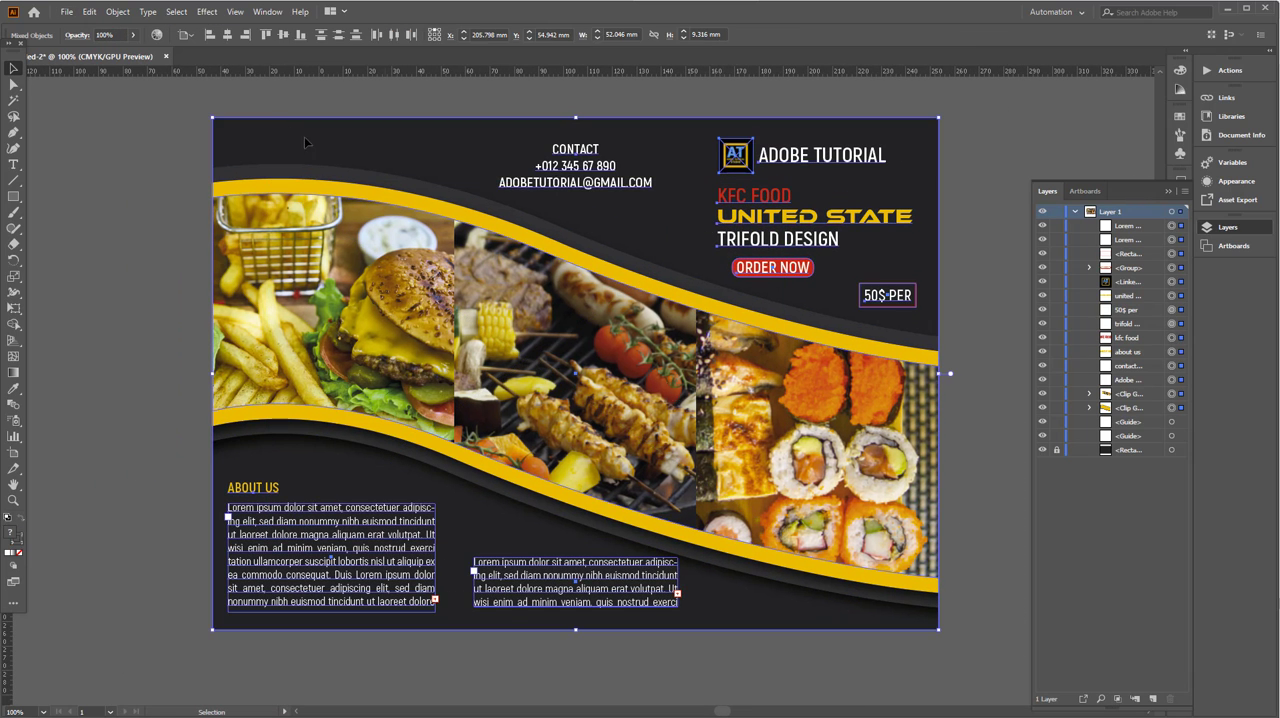
click(117, 11)
click(140, 77)
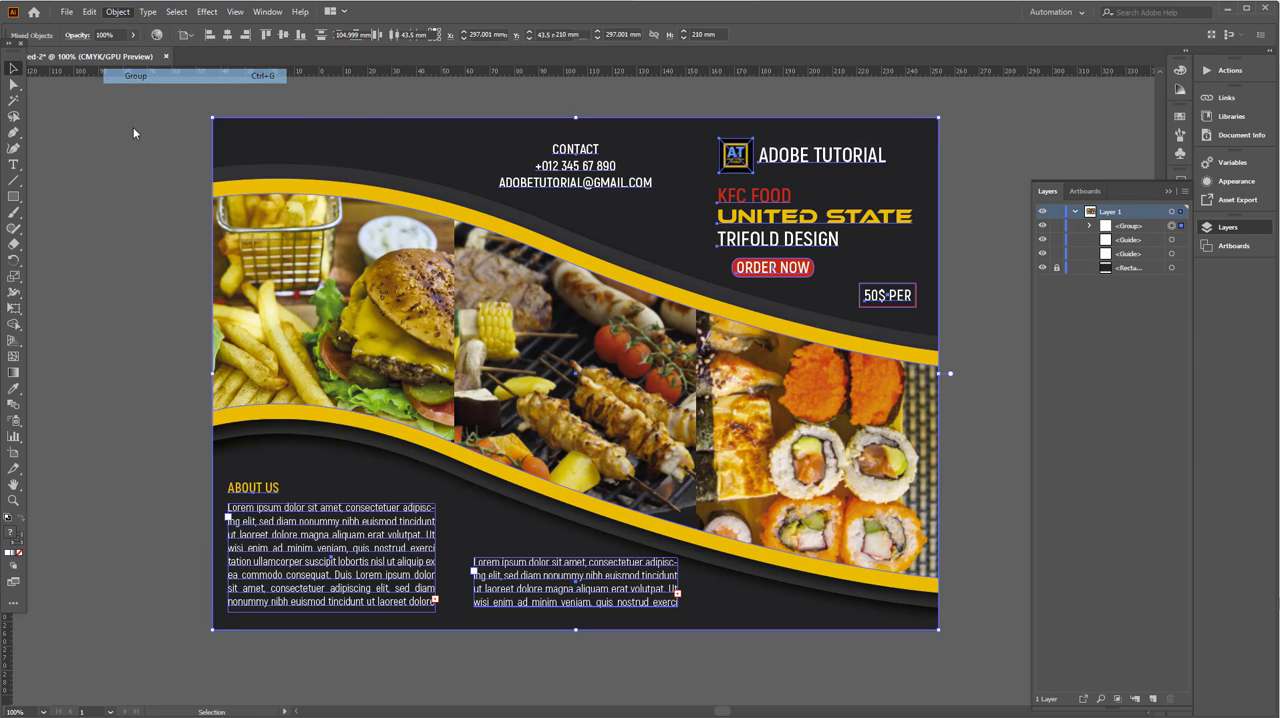
click(141, 220)
key(ctrl+0)
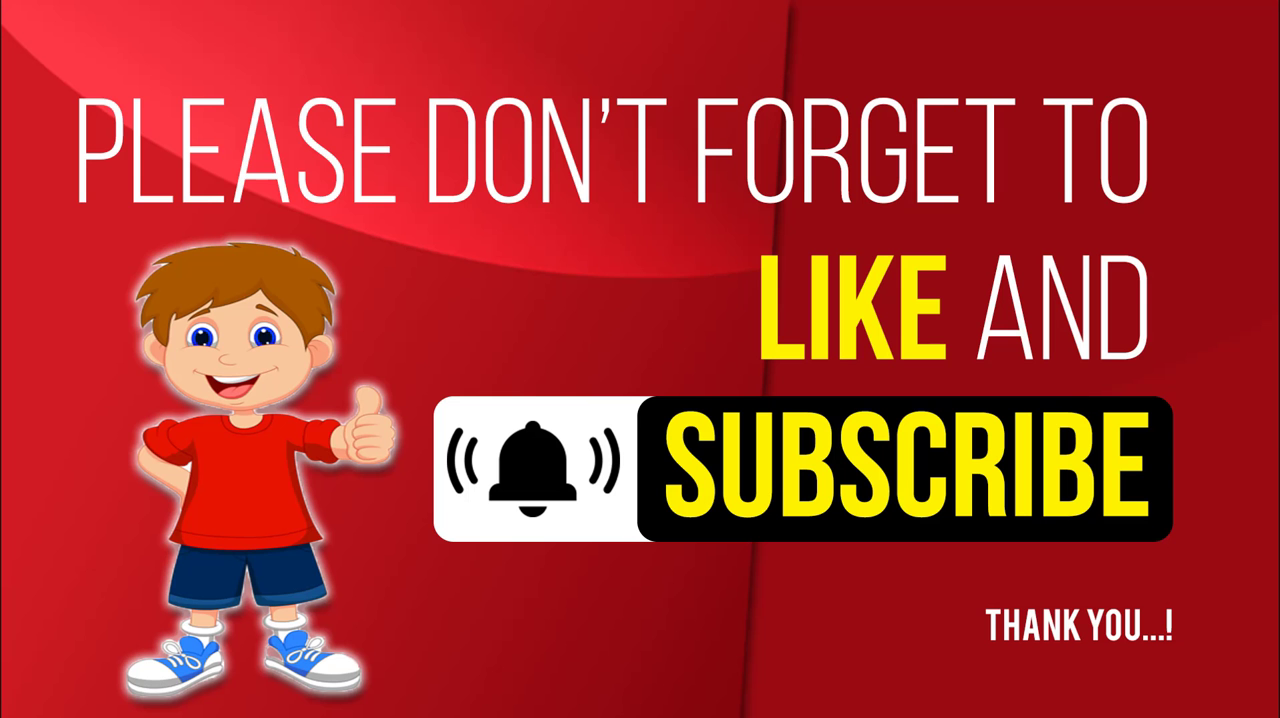